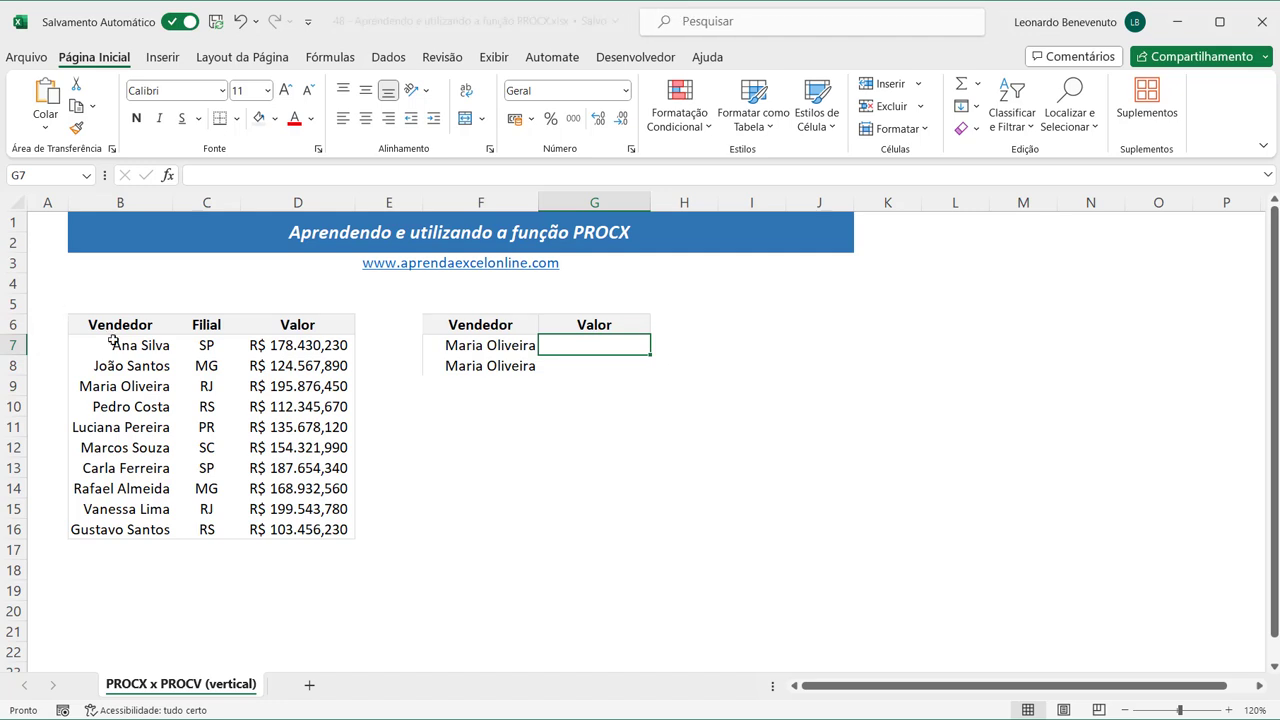
pyautogui.moveTo(130, 365); pyautogui.dragTo(130, 509)
pyautogui.moveTo(206, 347); pyautogui.dragTo(206, 447)
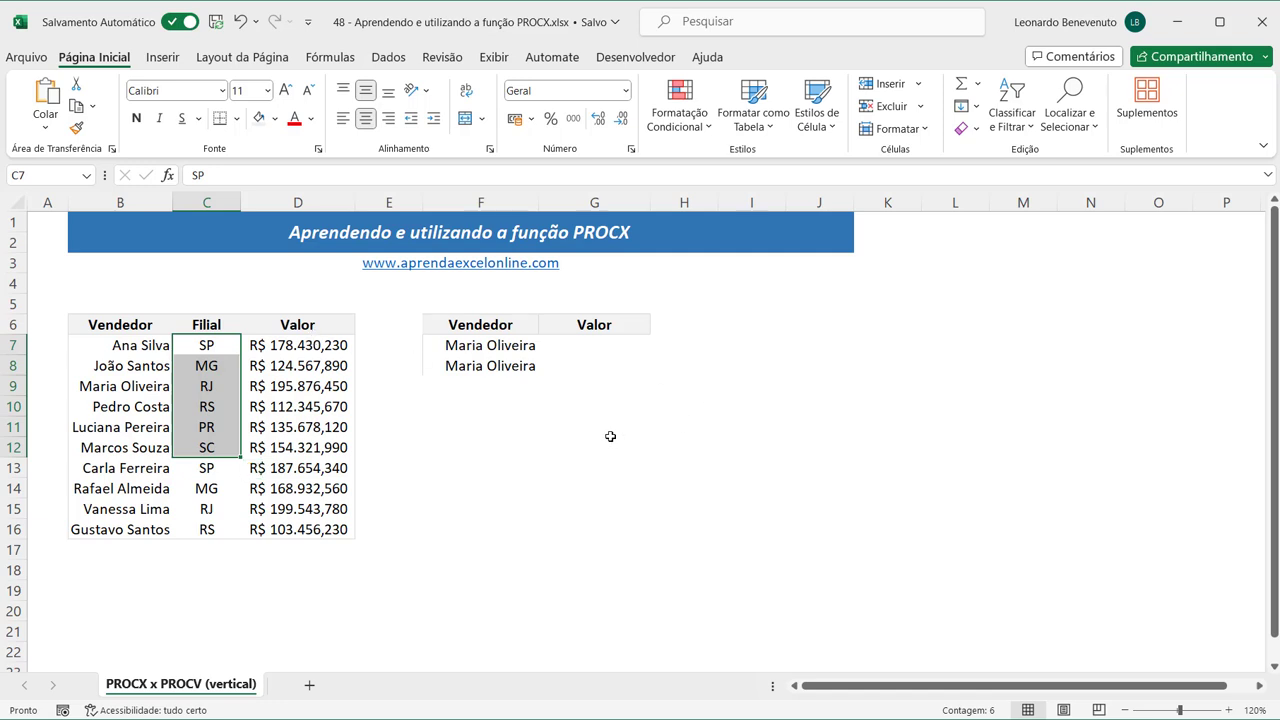
pyautogui.click(580, 442)
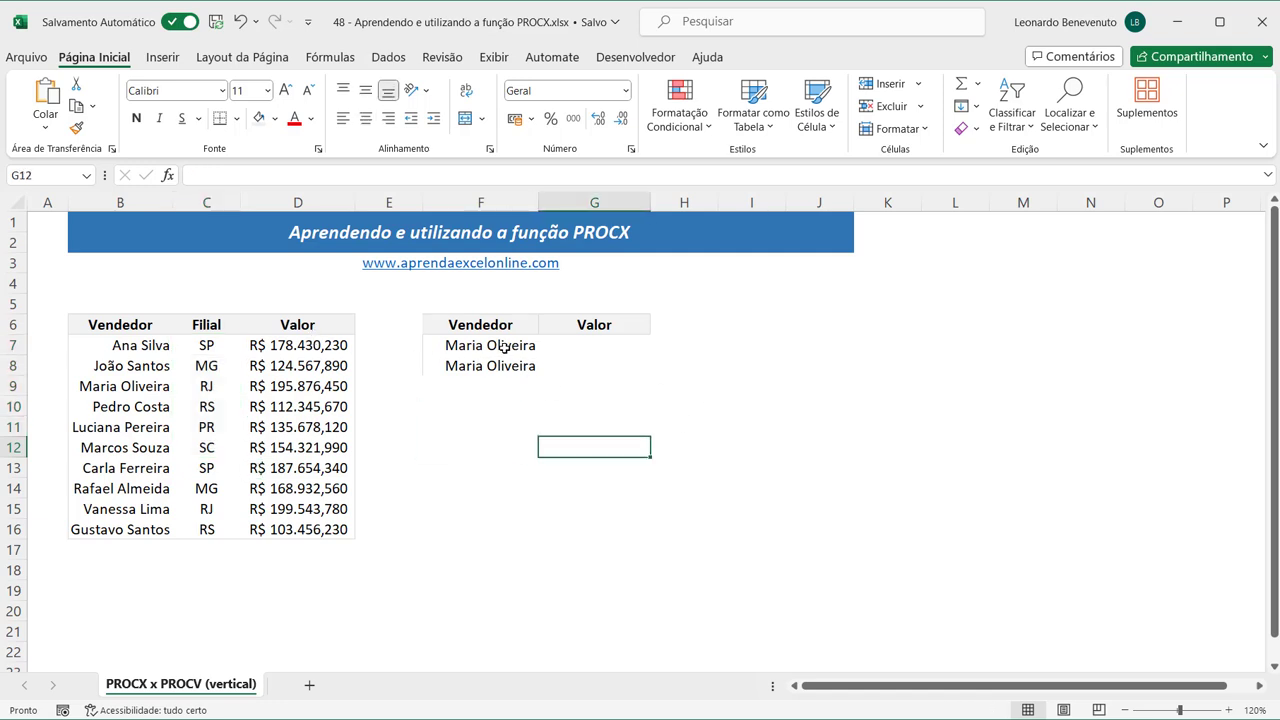
pyautogui.moveTo(503, 347); pyautogui.dragTo(495, 366)
pyautogui.click(495, 406)
pyautogui.click(490, 345)
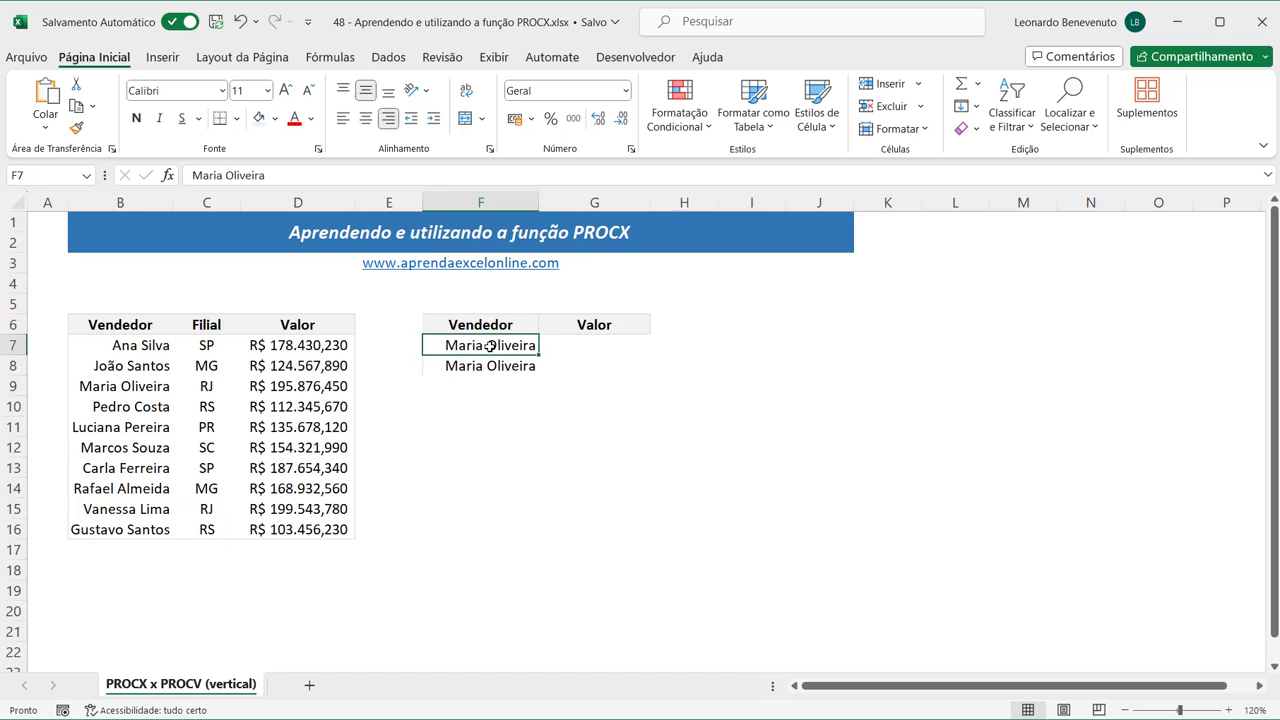
# Enter =PROCX(F7;B7:B16;D7:D16) in cell G7 to look up the first vendor's sales value.
pyautogui.click(618, 346)
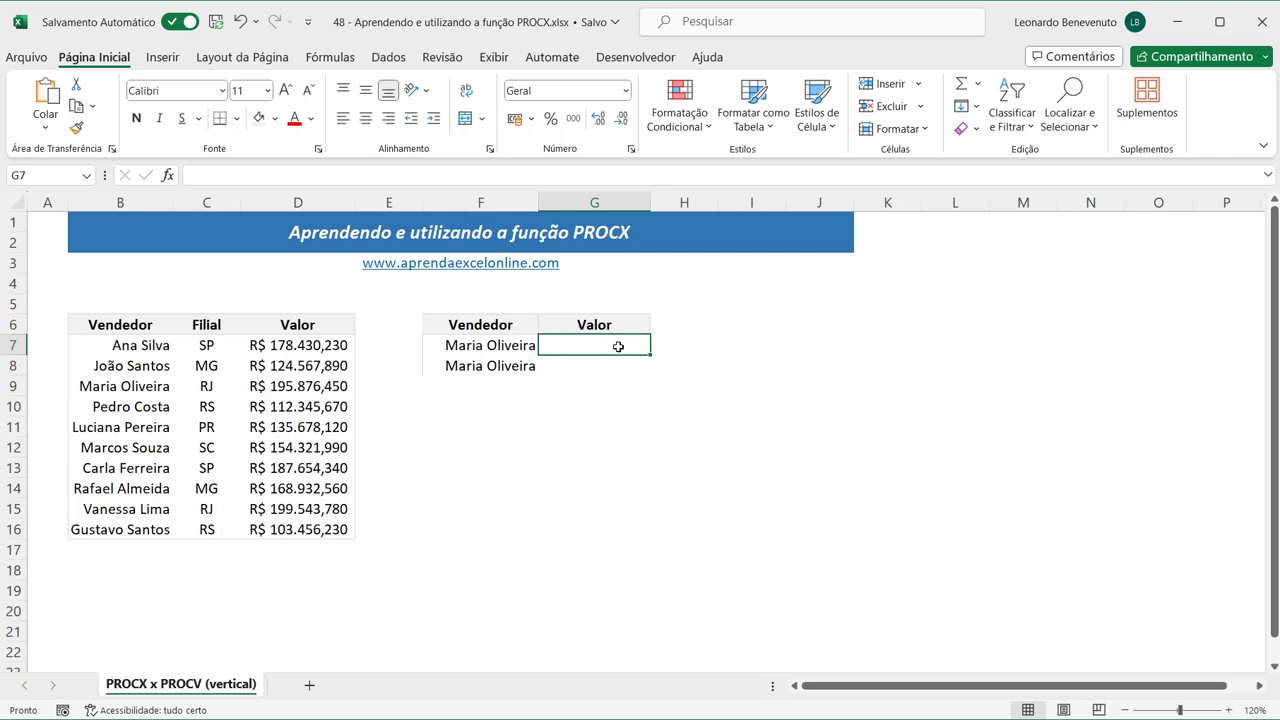
pyautogui.write('=')
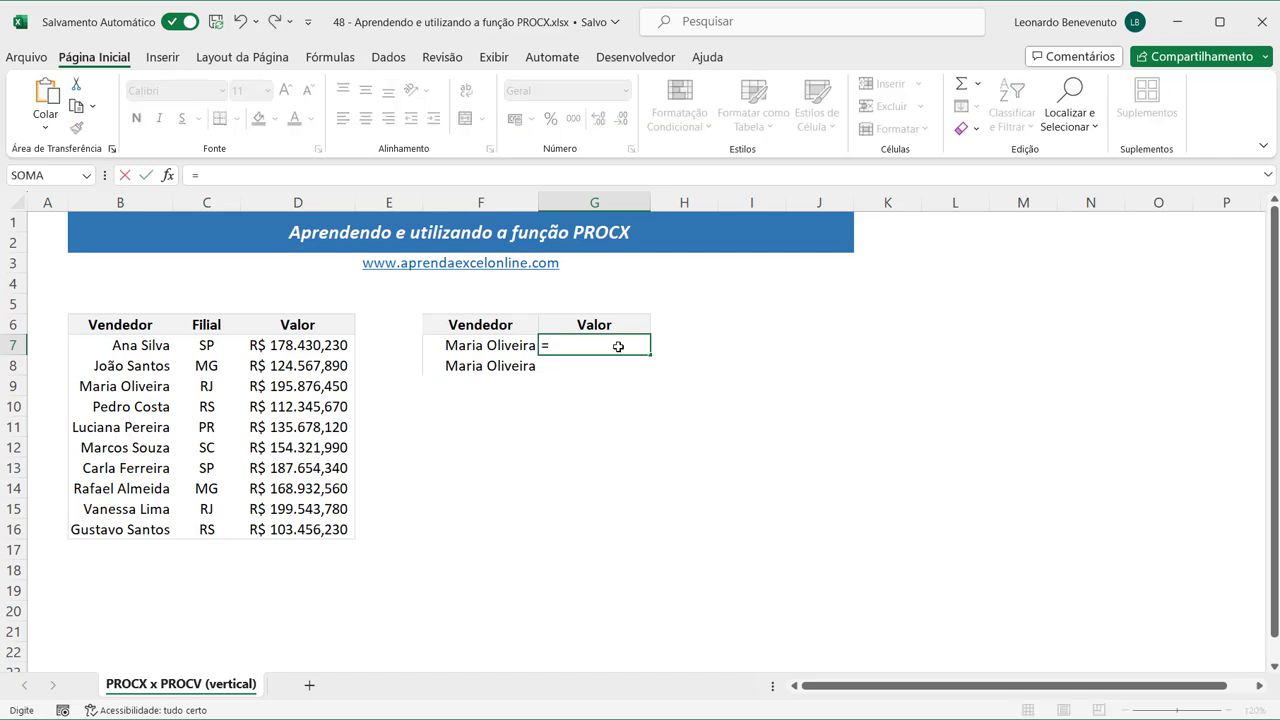
pyautogui.write('procx')
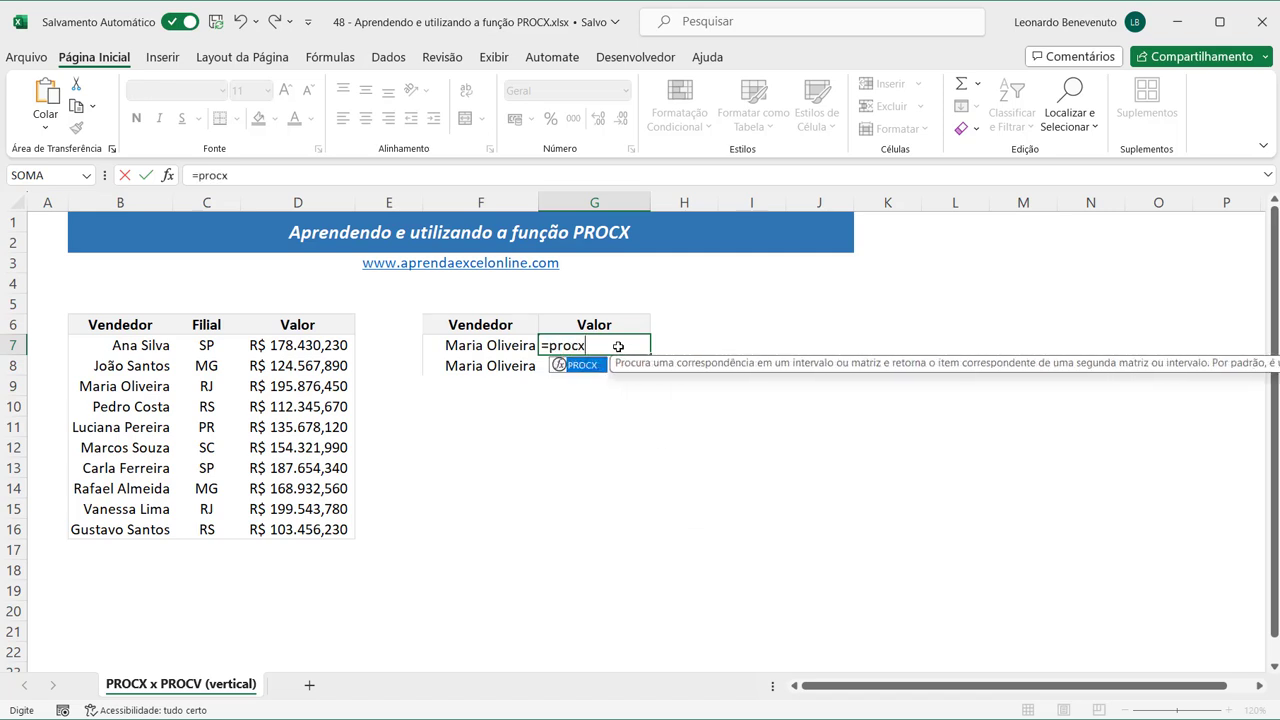
pyautogui.press('Tab')
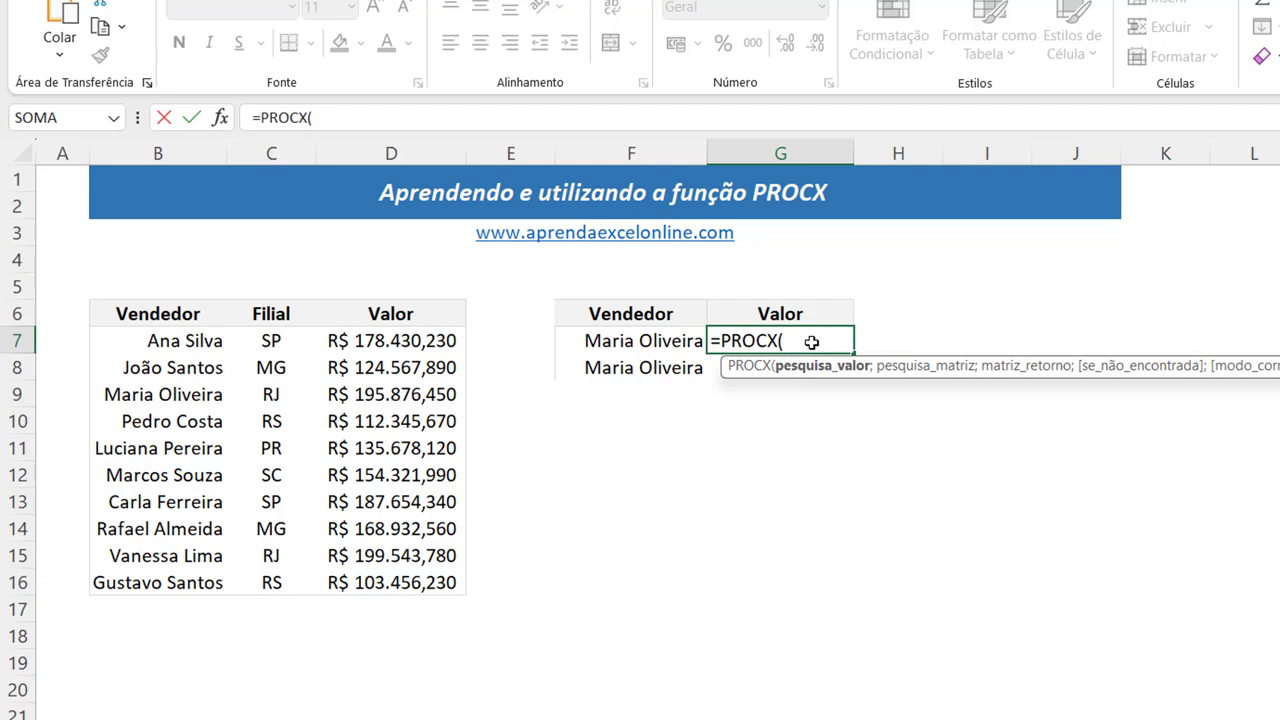
pyautogui.click(652, 345)
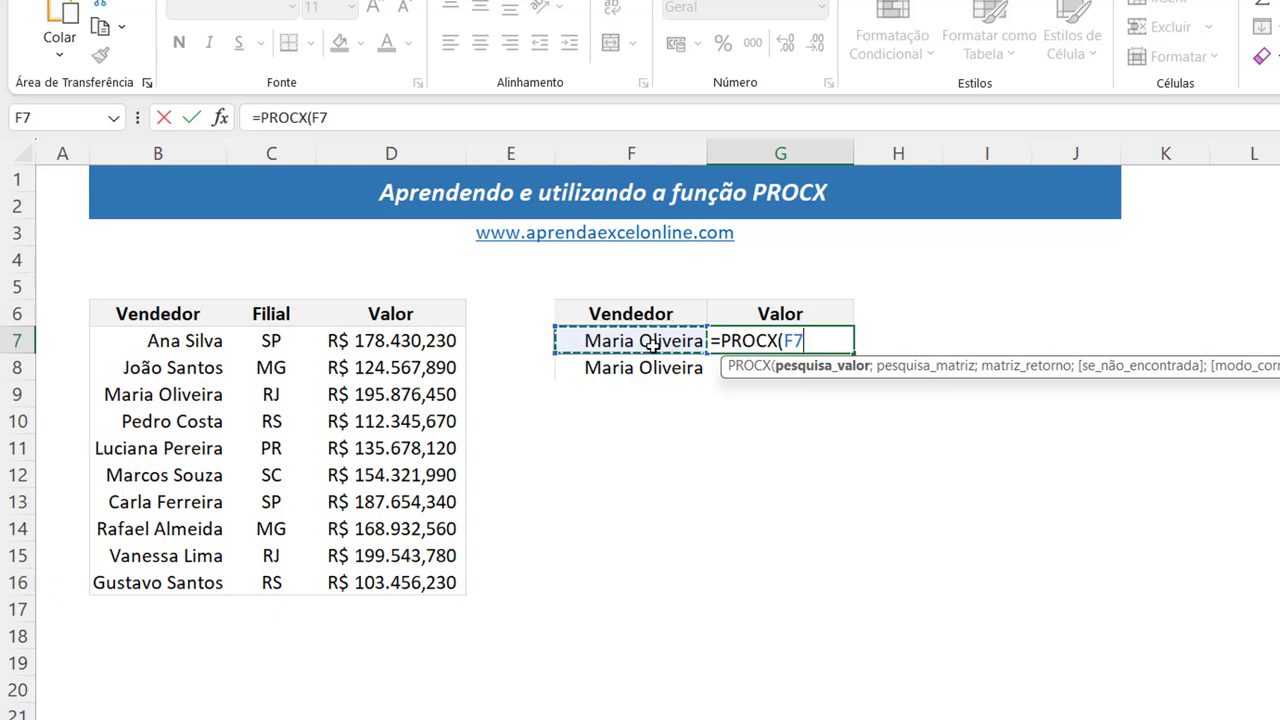
pyautogui.write(';')
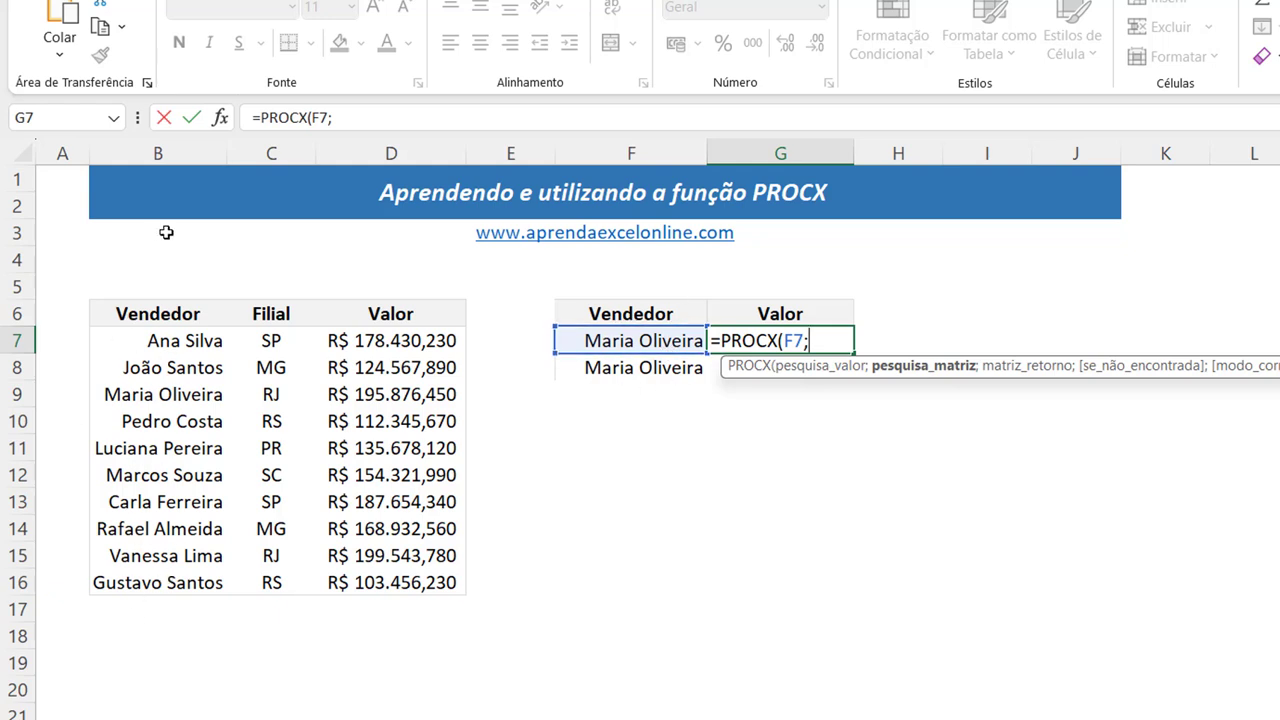
pyautogui.moveTo(200, 342); pyautogui.dragTo(194, 563)
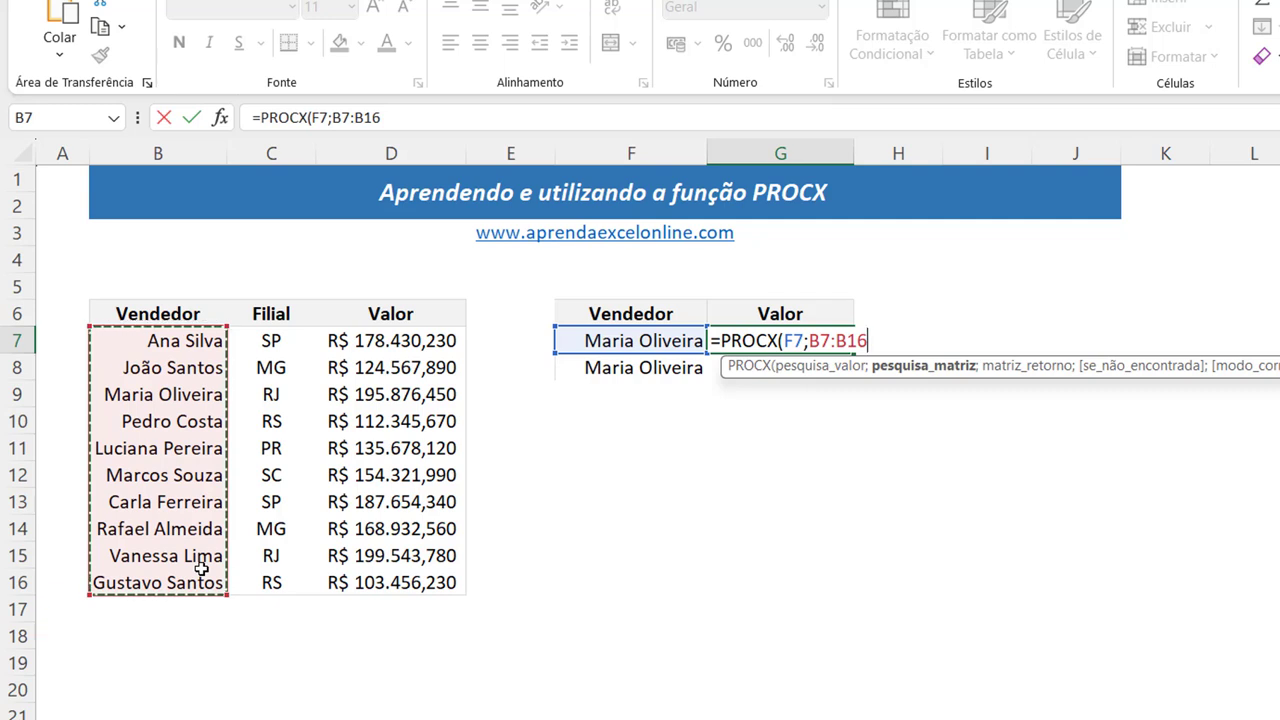
pyautogui.write(';')
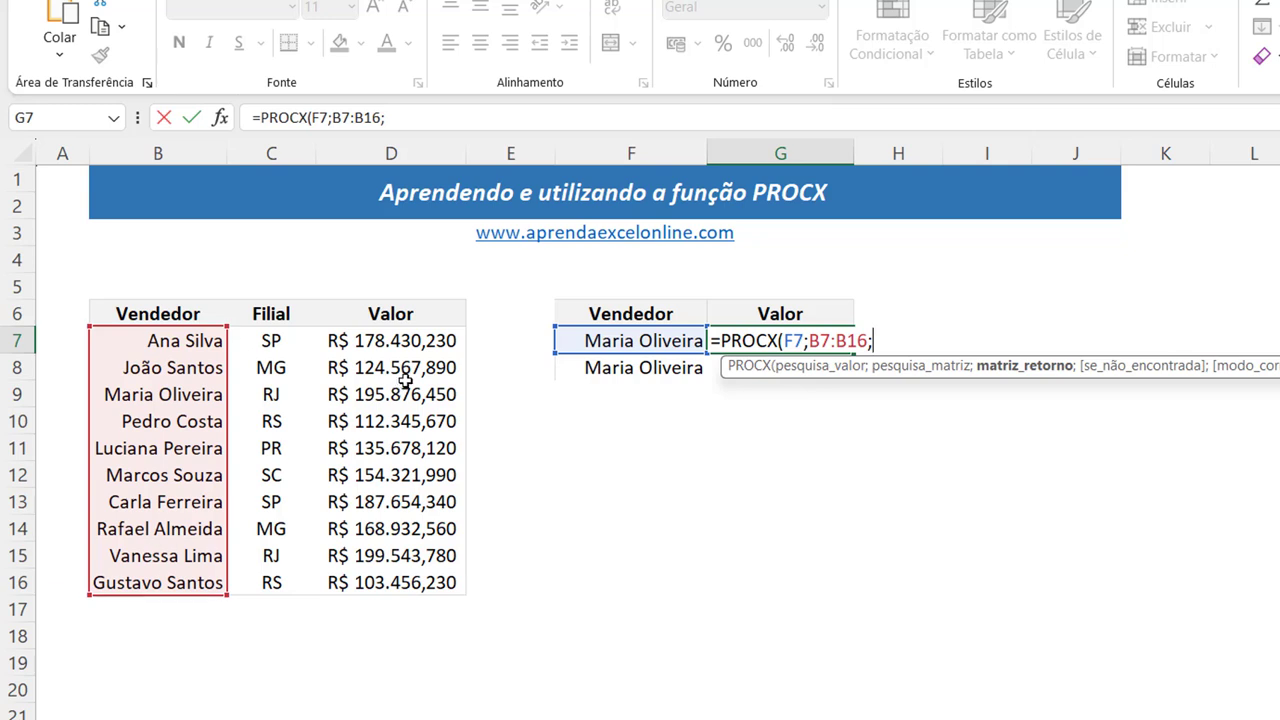
pyautogui.moveTo(418, 341); pyautogui.dragTo(395, 583)
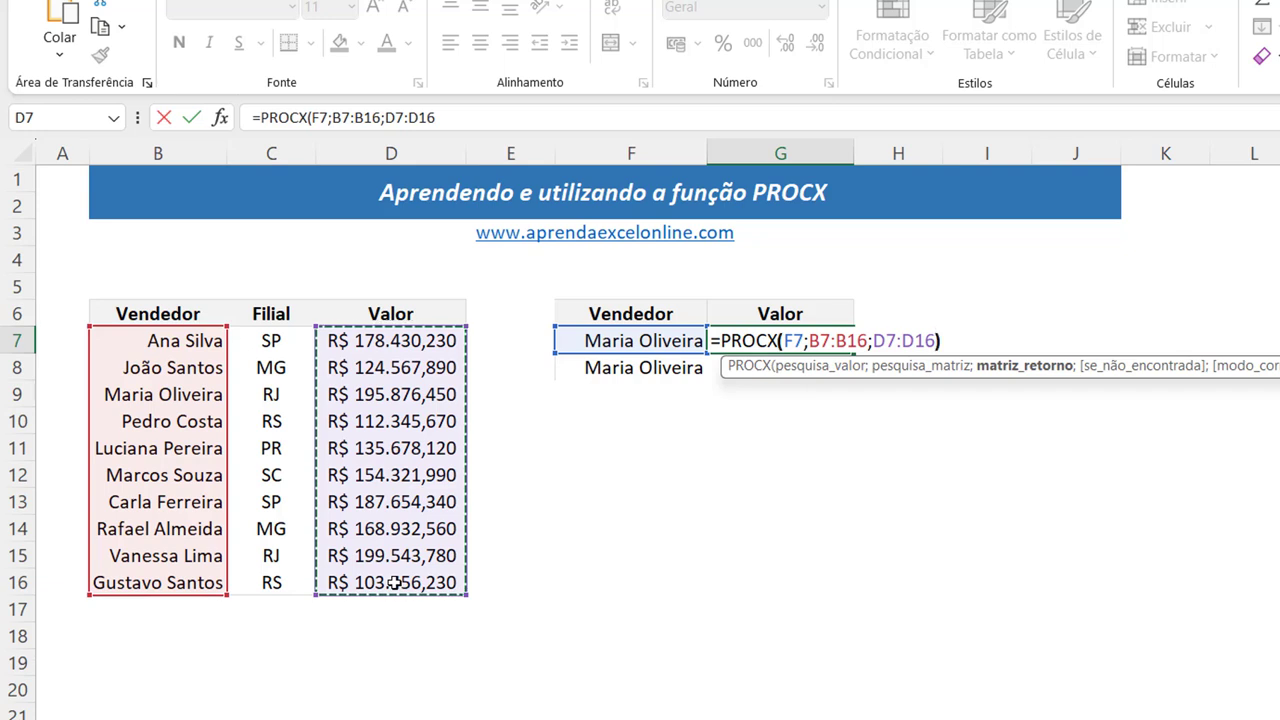
pyautogui.write(')')
pyautogui.press('Return')
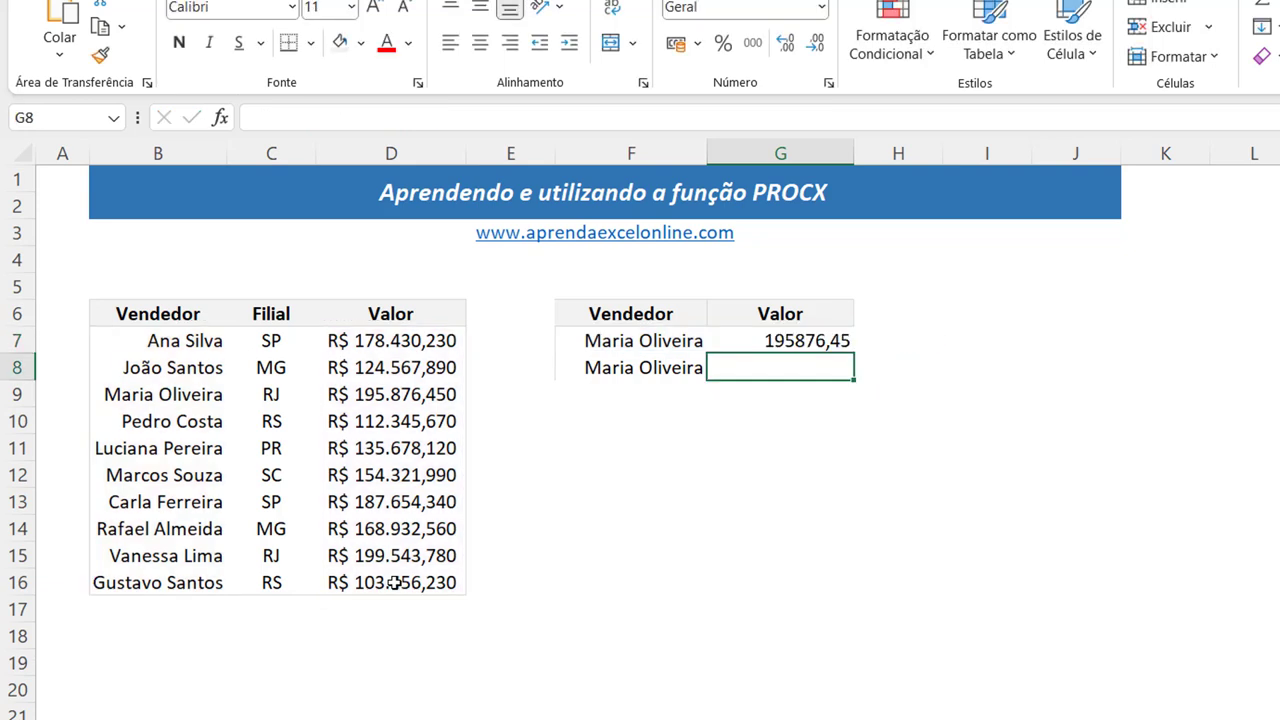
# Apply the accounting currency format to G7 and check its value against the vendor's record in row 9.
pyautogui.click(808, 341)
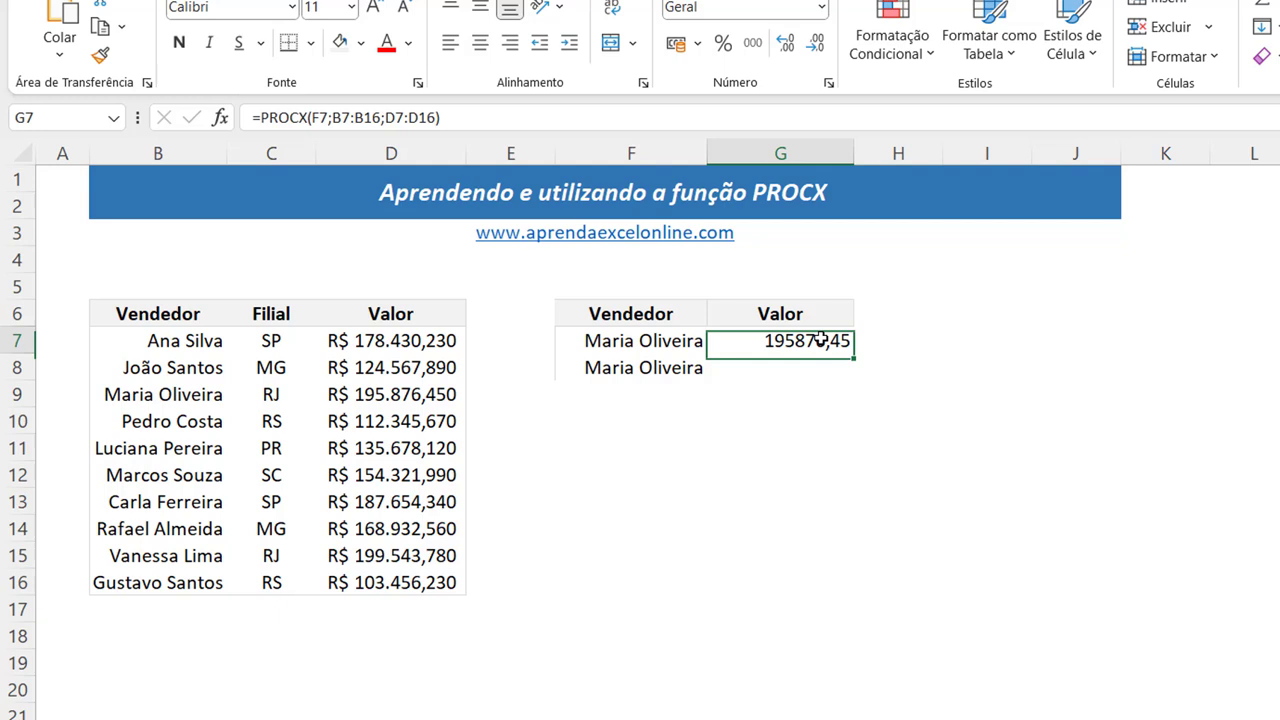
pyautogui.click(676, 47)
pyautogui.click(734, 477)
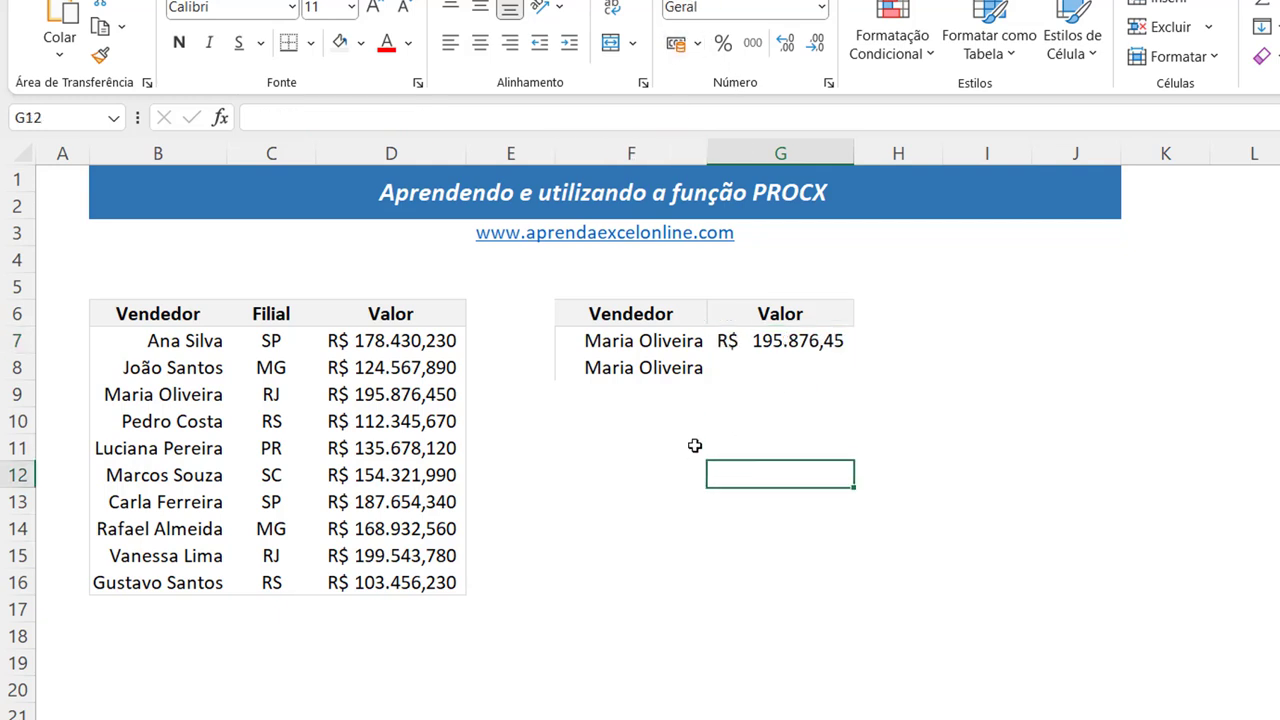
pyautogui.click(615, 339)
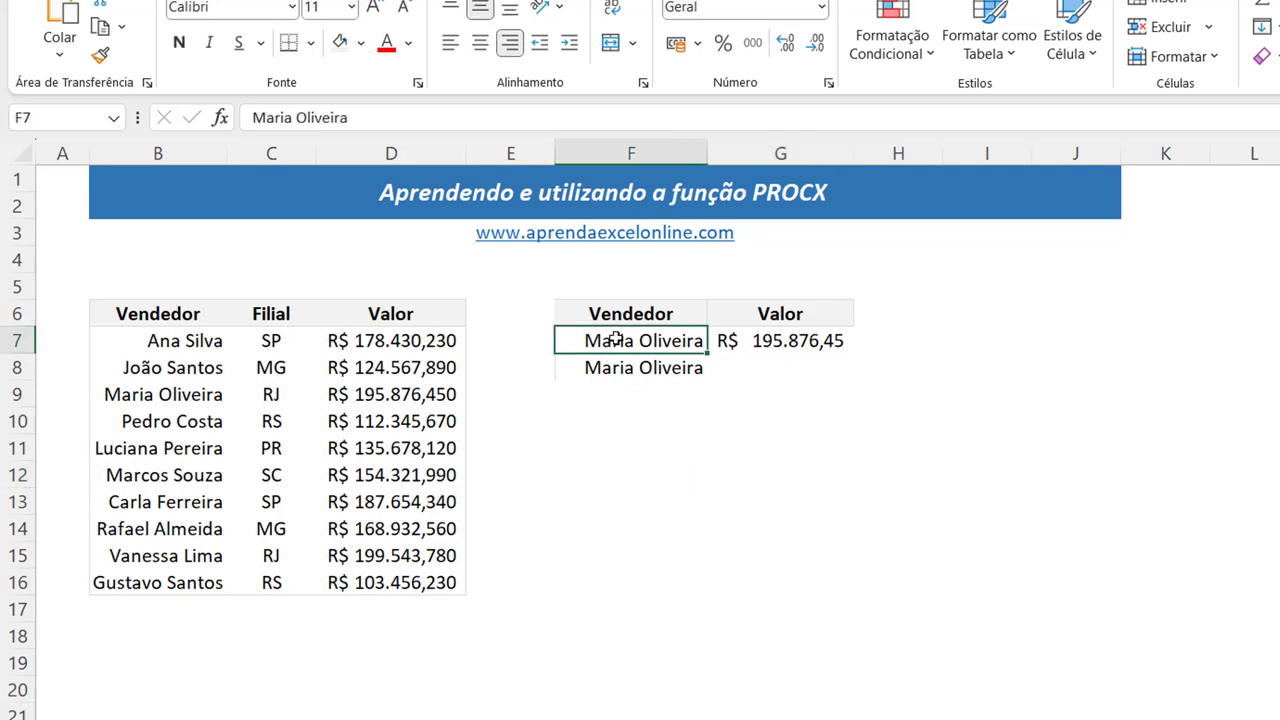
pyautogui.click(783, 341)
pyautogui.click(30, 395)
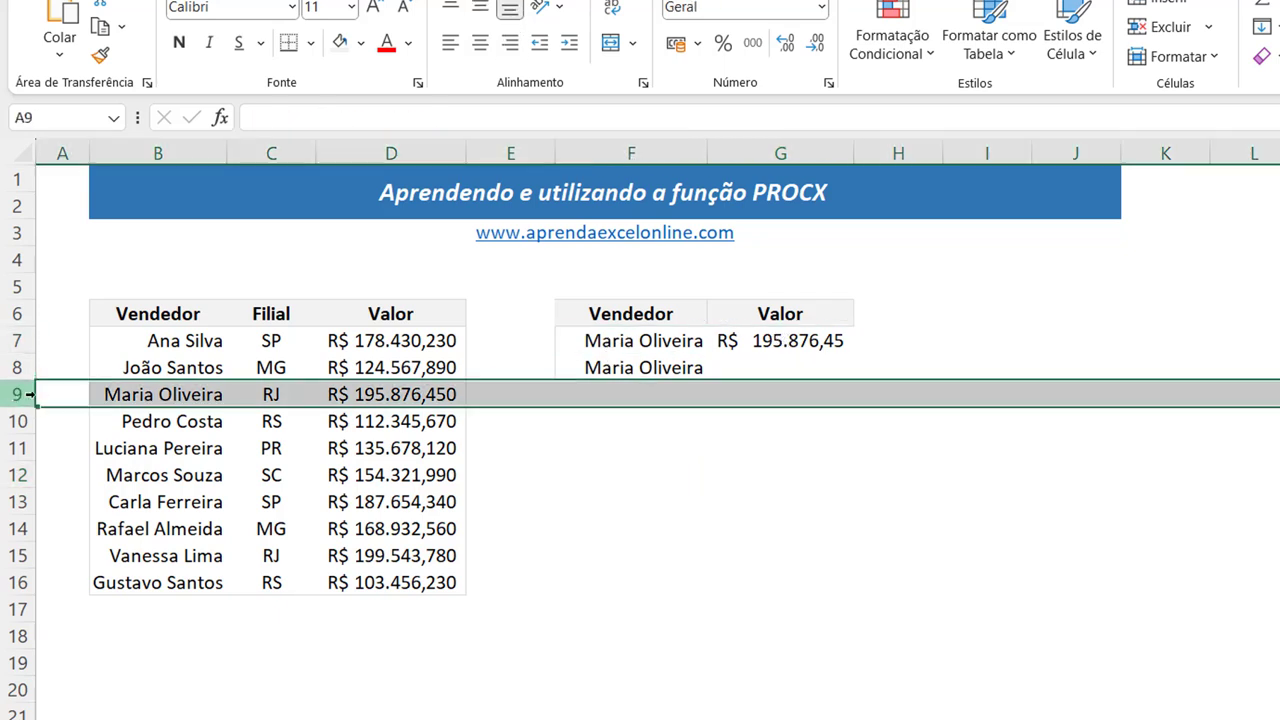
pyautogui.click(208, 394)
pyautogui.click(376, 402)
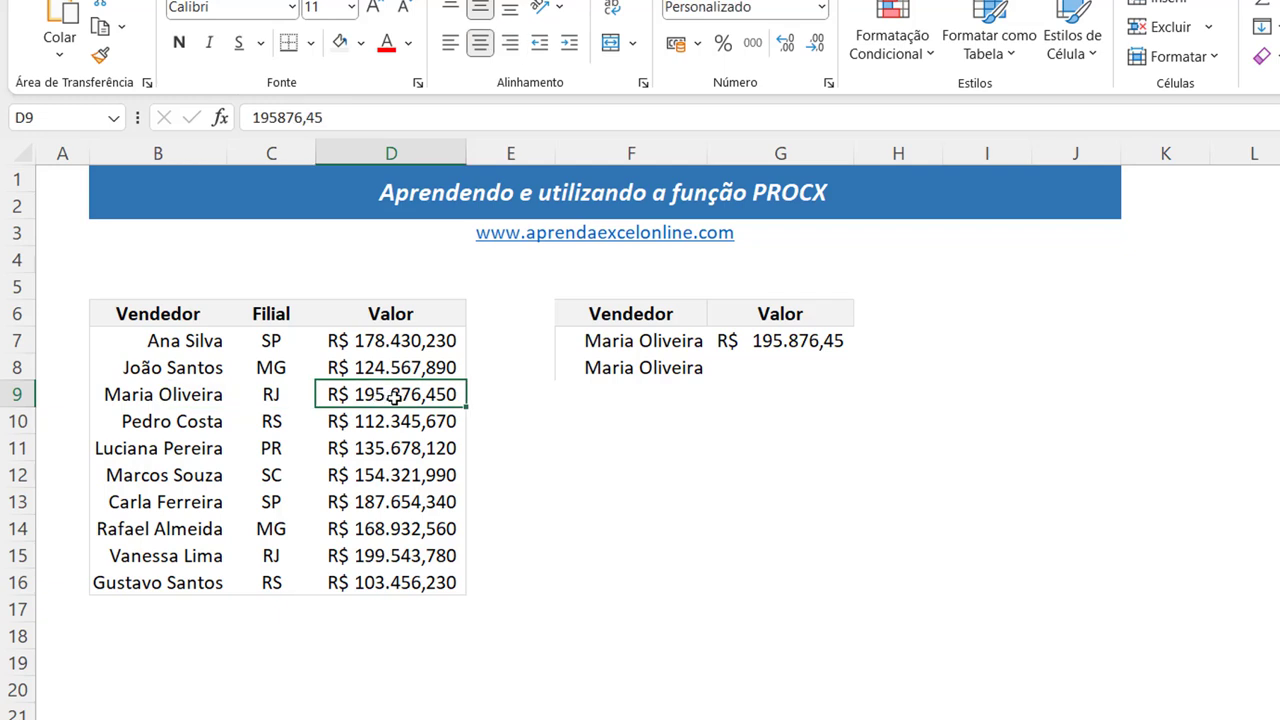
# Enter =PROCV(F8;B7:D16;3) in cell G8 to look up the second vendor's sales value.
pyautogui.click(808, 372)
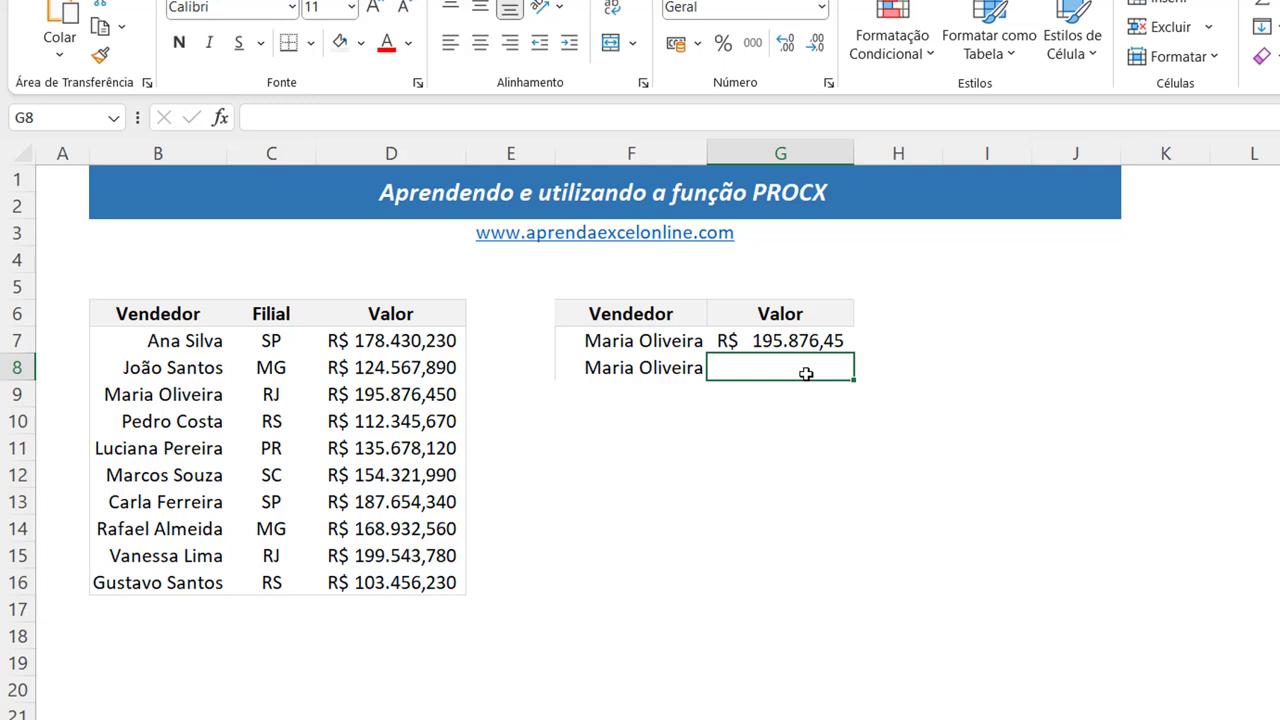
pyautogui.write('=procv')
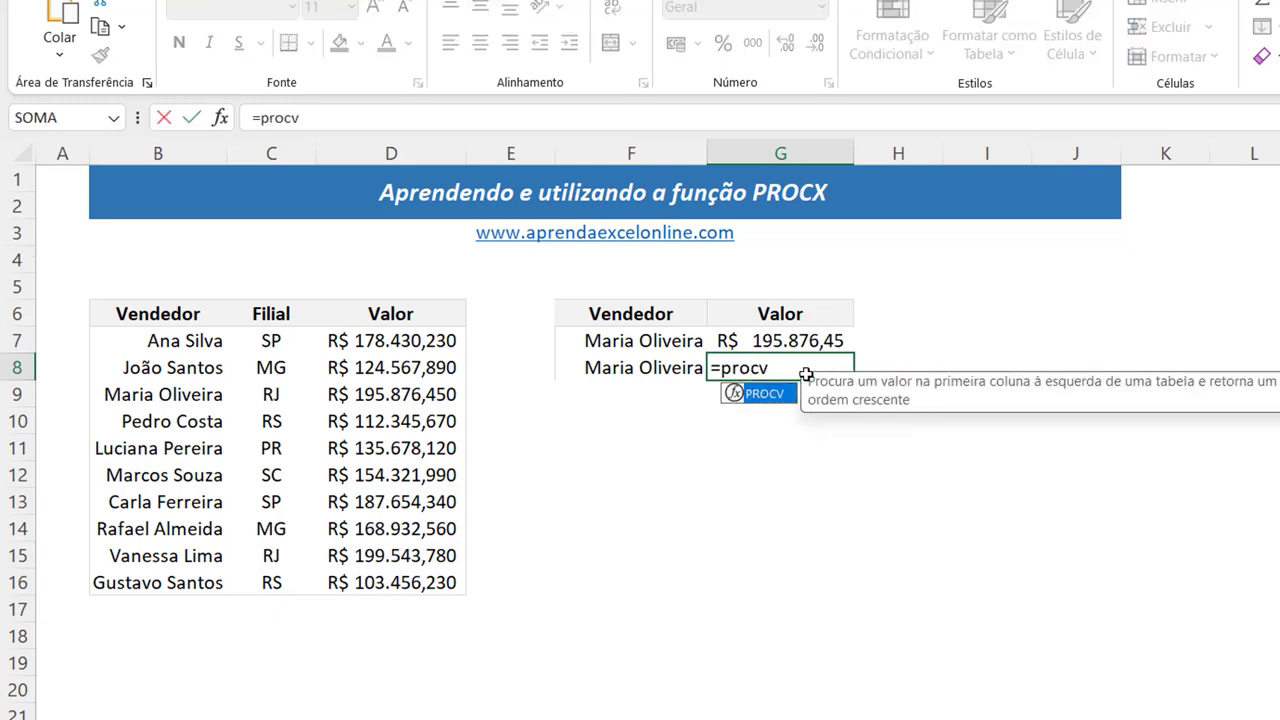
pyautogui.press('Tab')
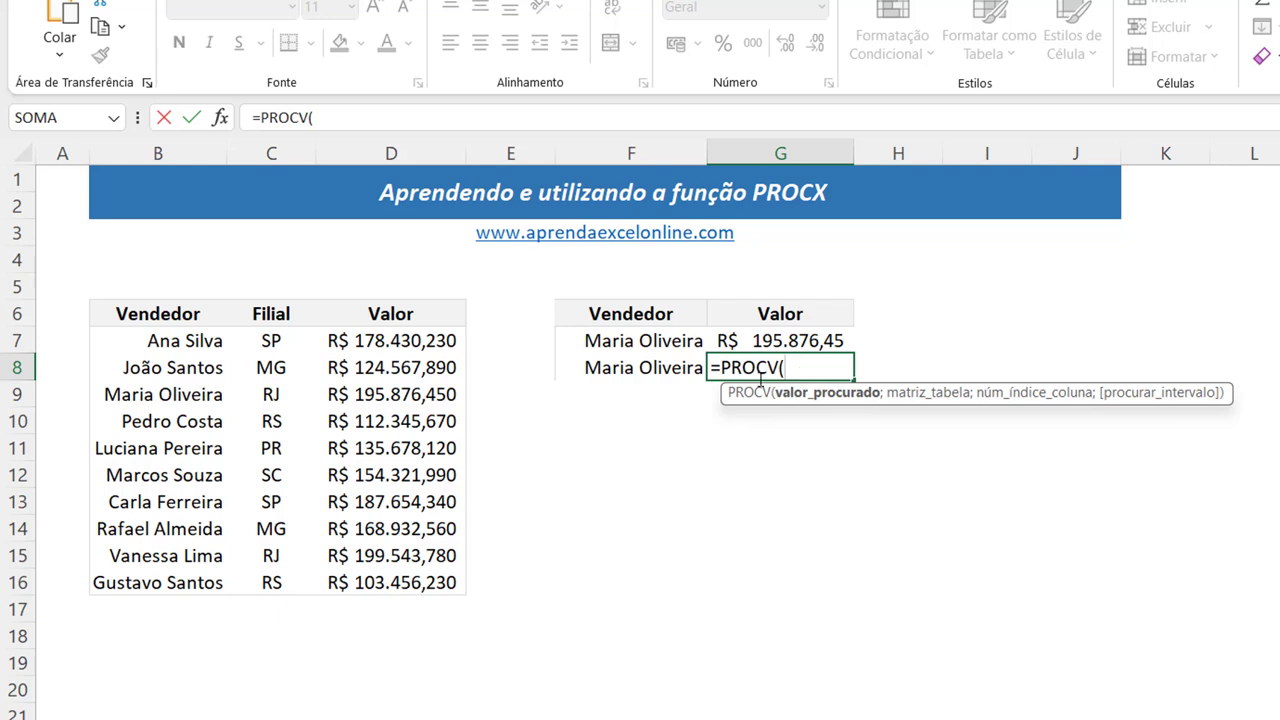
pyautogui.click(653, 369)
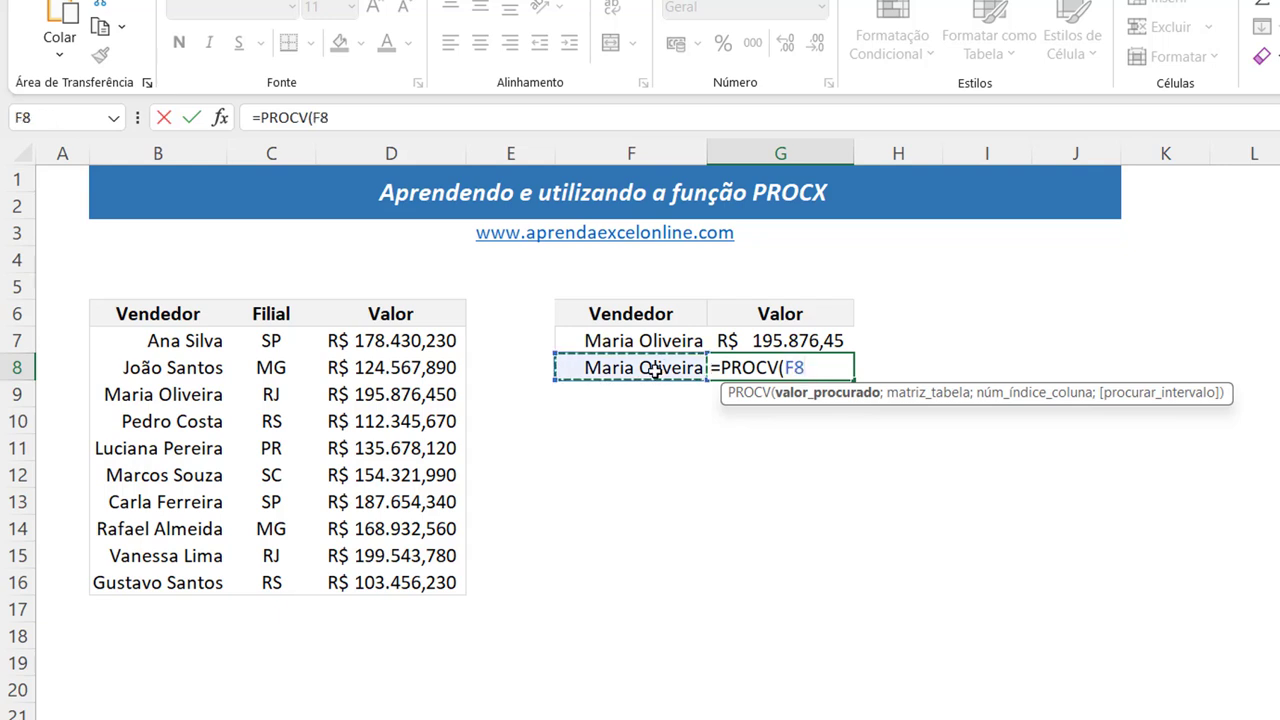
pyautogui.write(';')
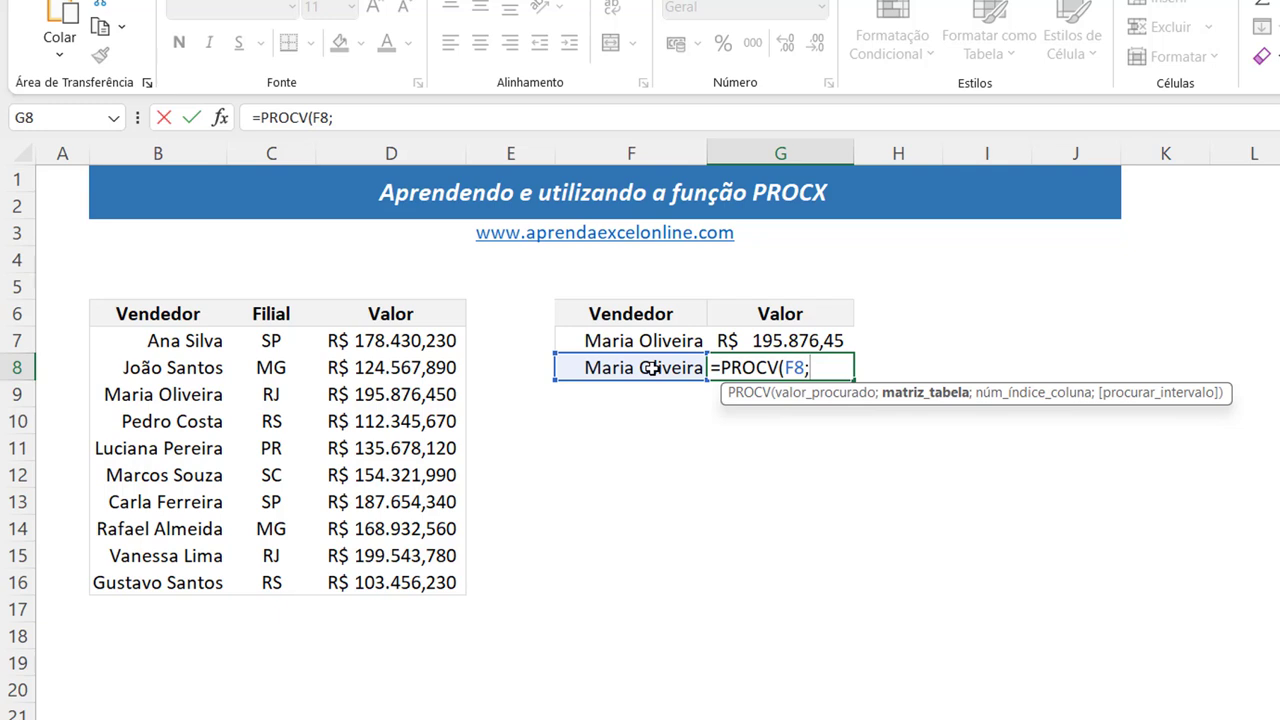
pyautogui.moveTo(160, 340); pyautogui.dragTo(393, 580)
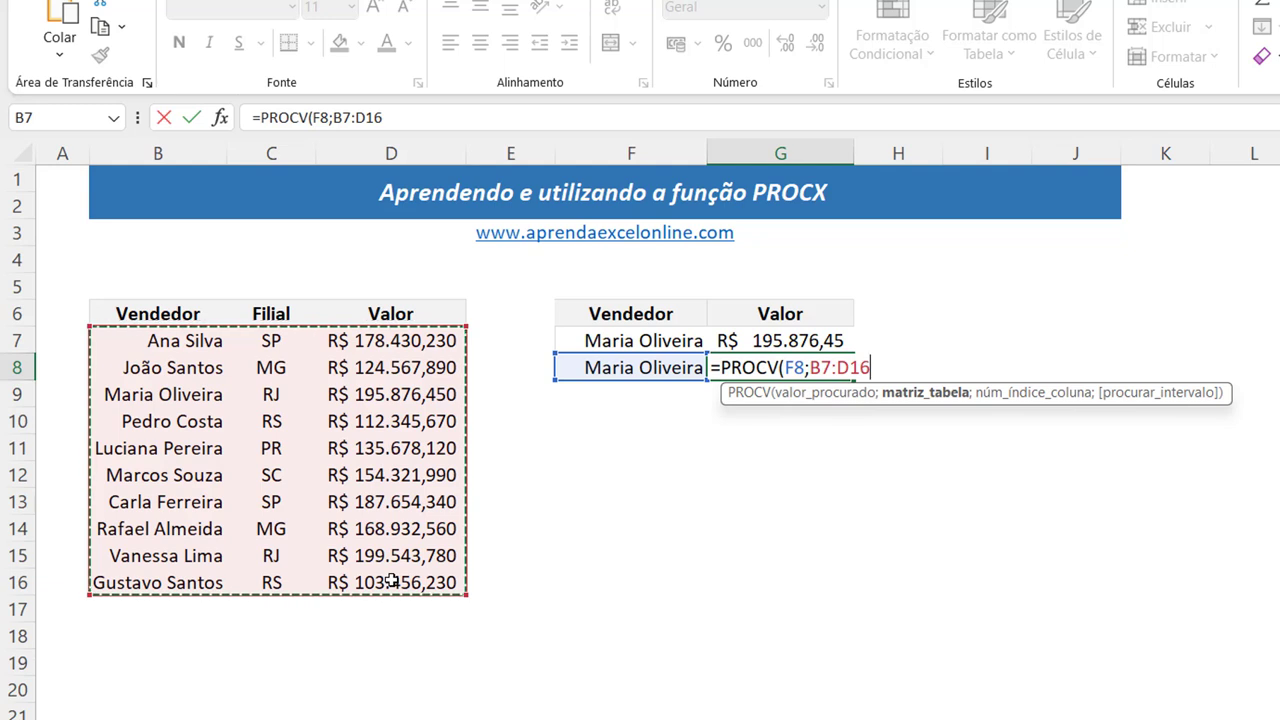
pyautogui.write(';')
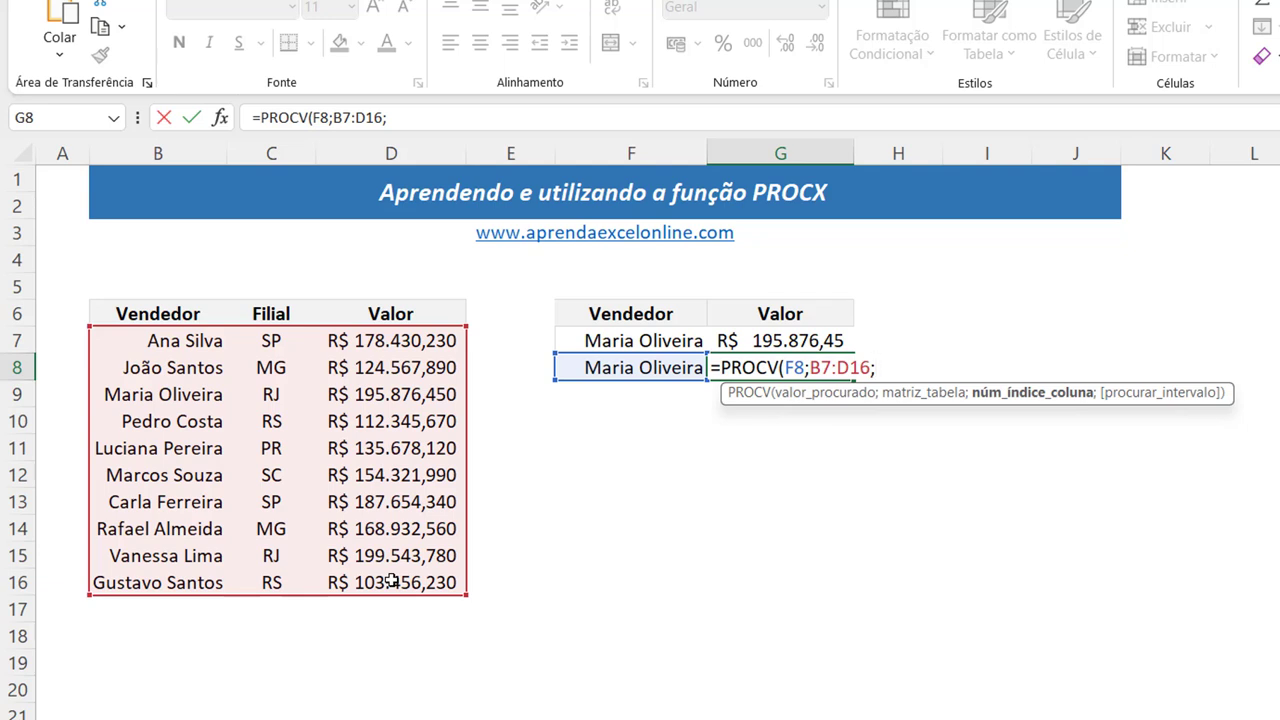
pyautogui.write('3)')
pyautogui.press('Return')
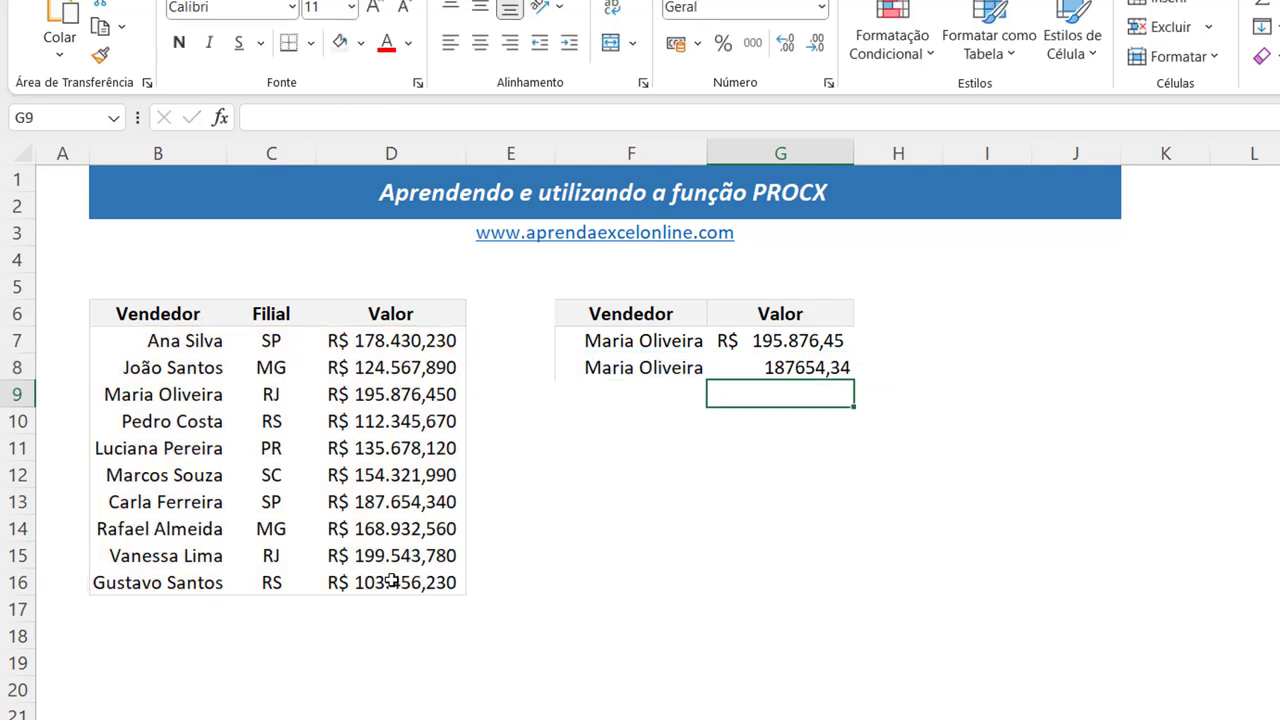
# Apply the accounting currency format to G8 and compare its value with the vendor's Valor in D9.
pyautogui.click(822, 370)
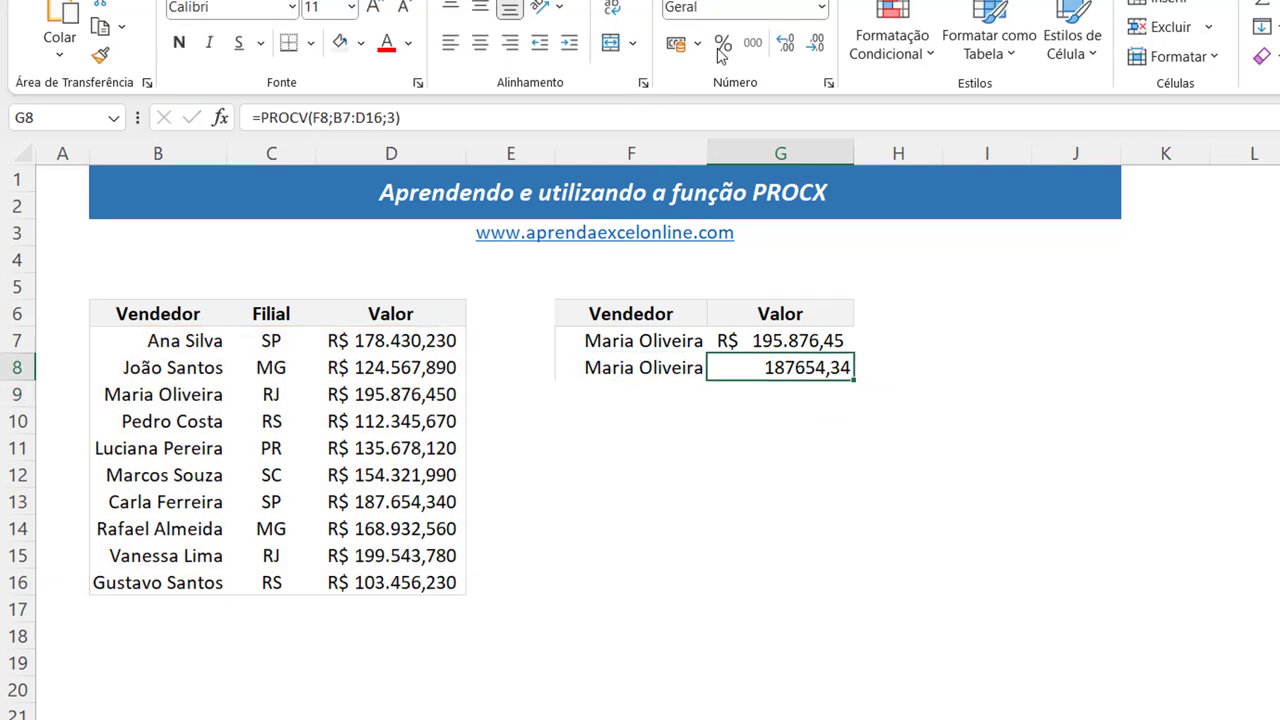
pyautogui.click(675, 45)
pyautogui.click(751, 551)
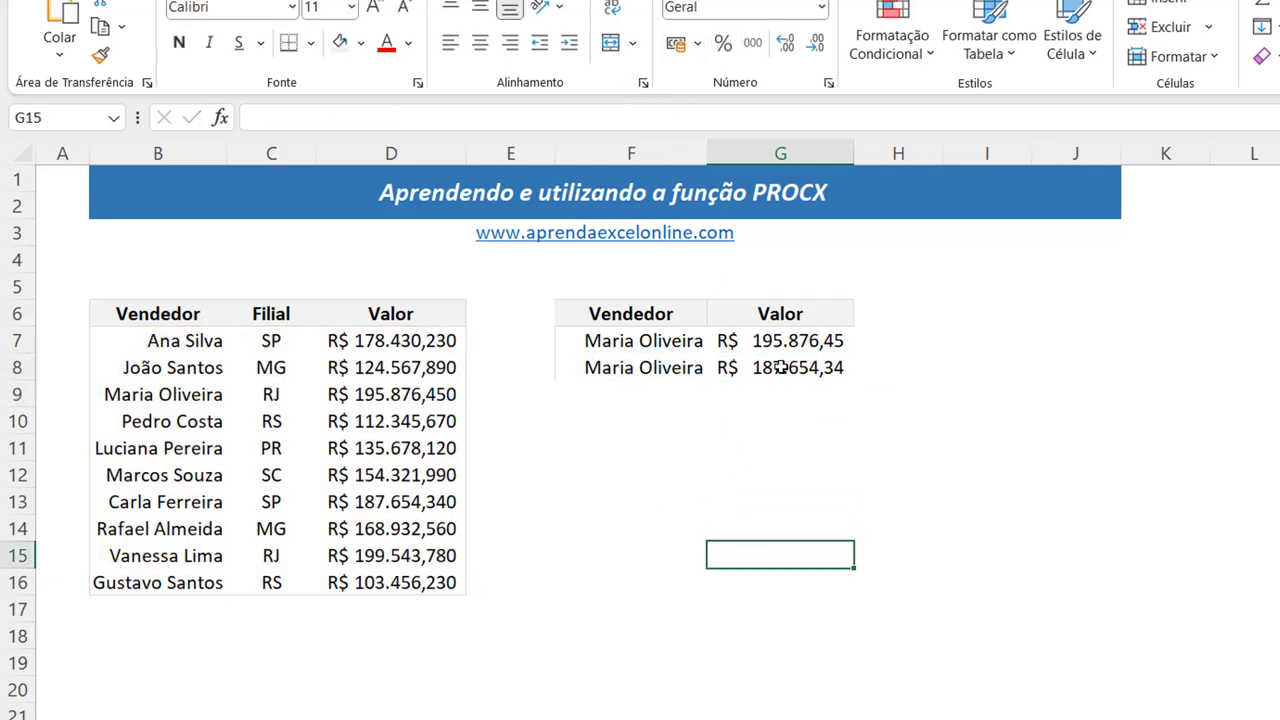
pyautogui.click(760, 376)
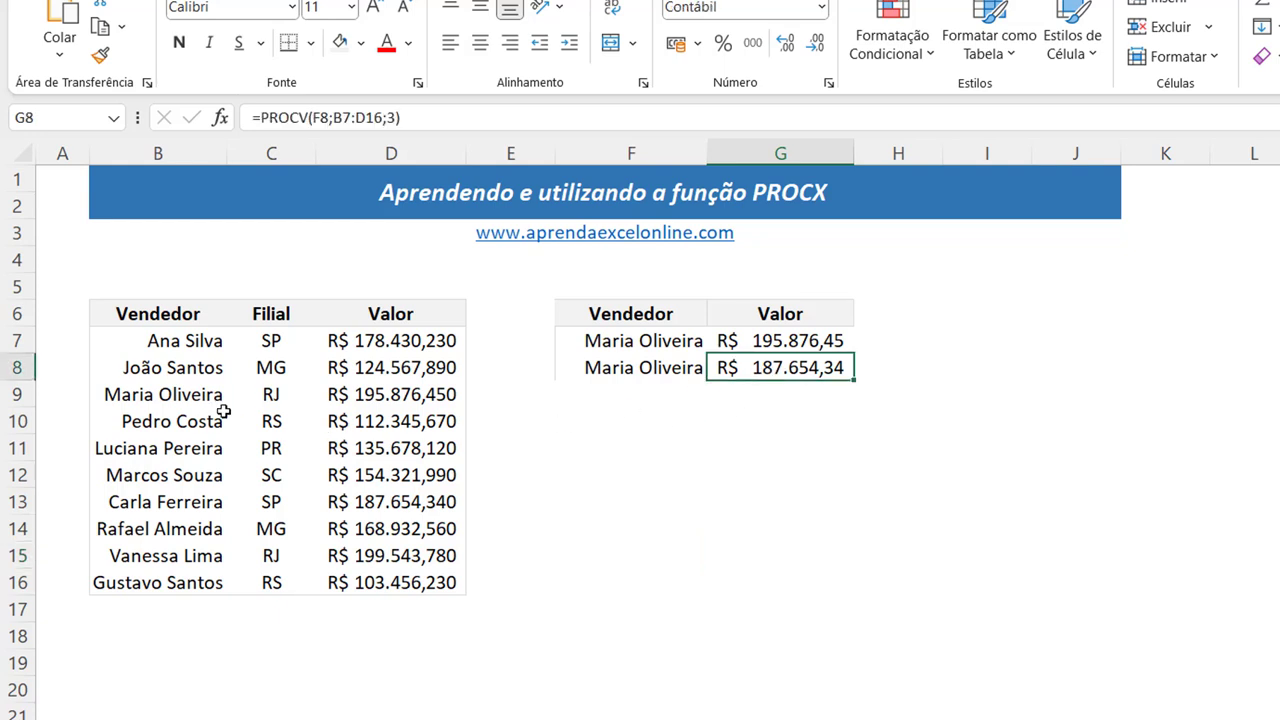
pyautogui.click(398, 398)
pyautogui.click(750, 402)
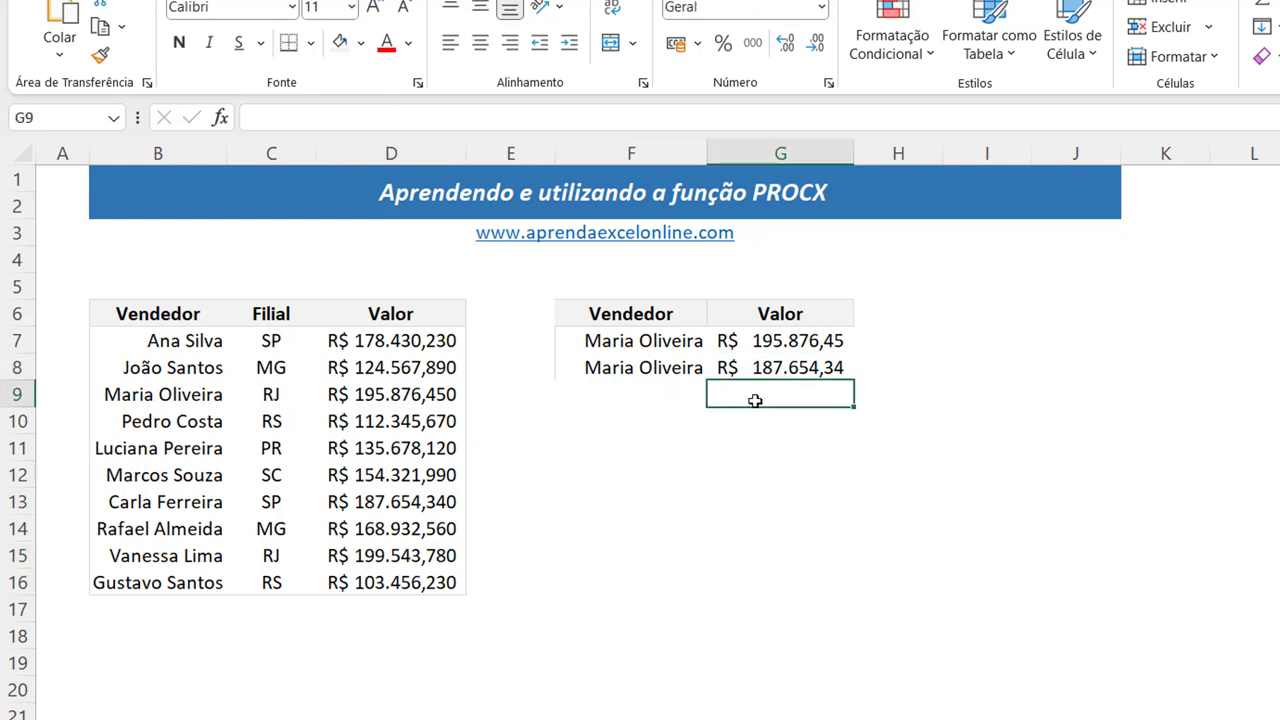
# Add FALSO as the exact-match argument to the PROCV formula in G8 and compare its result with G7.
pyautogui.click(810, 367)
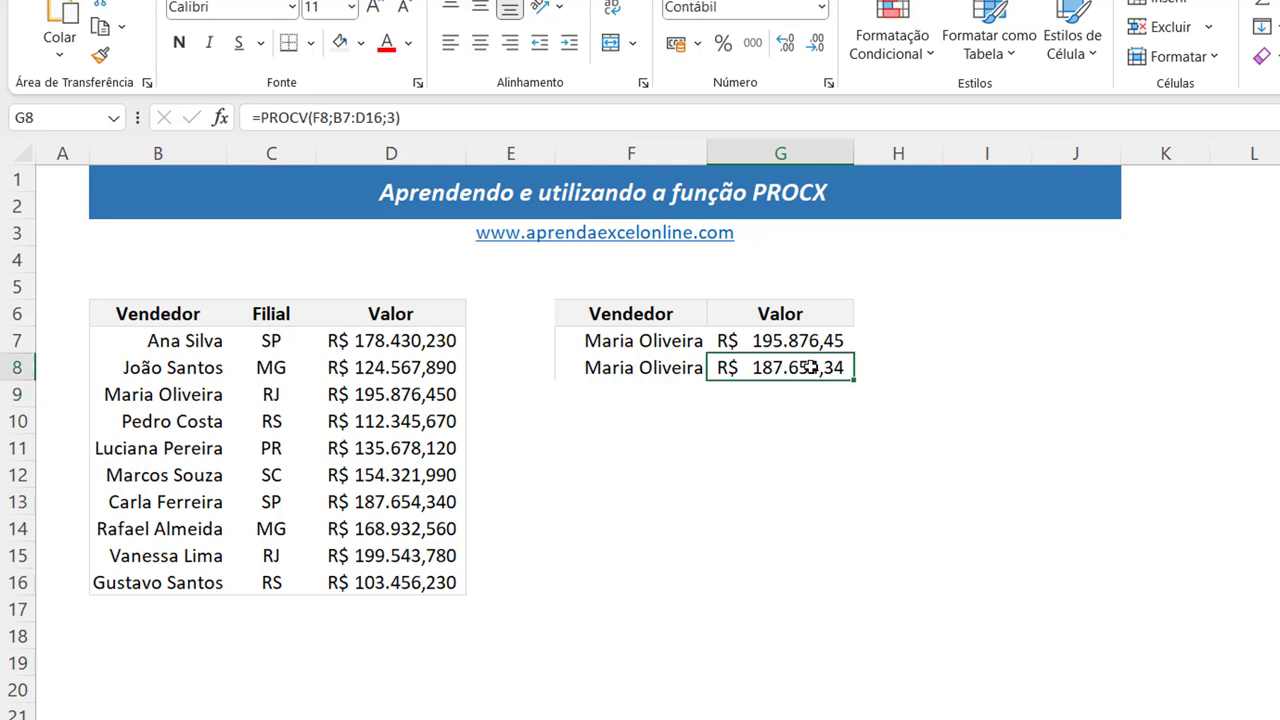
pyautogui.press('F2')
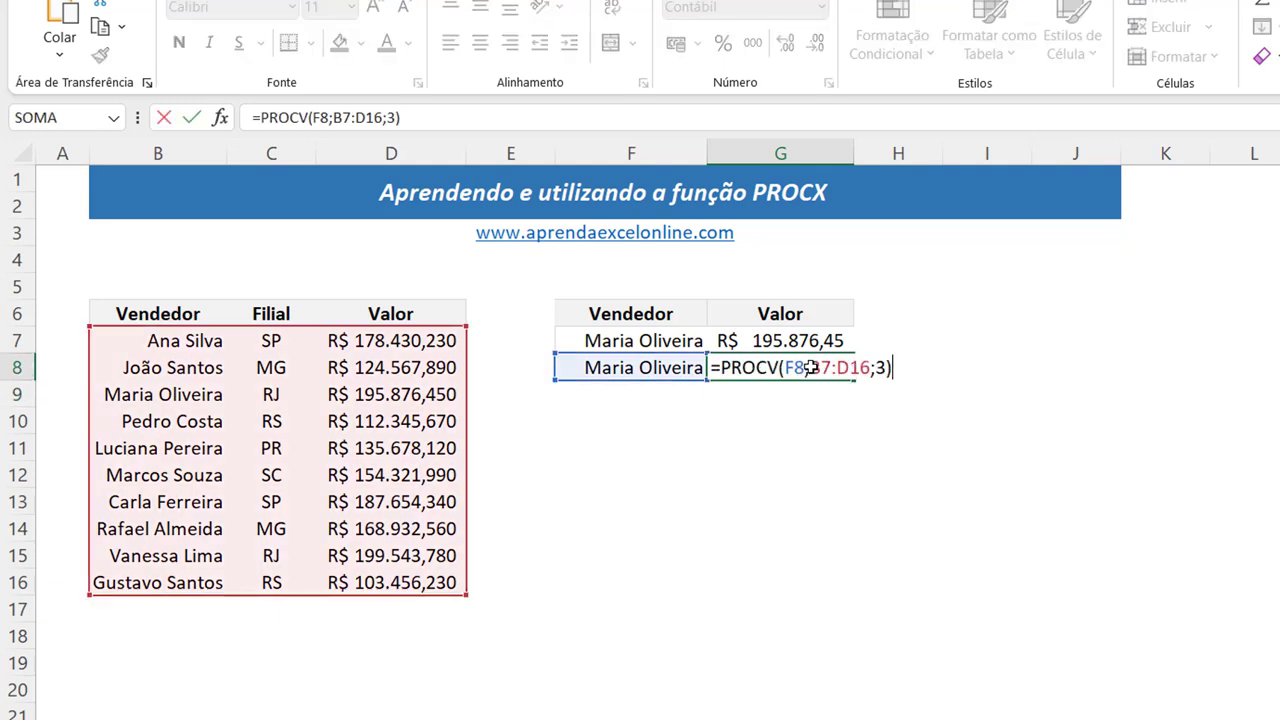
pyautogui.press('Left')
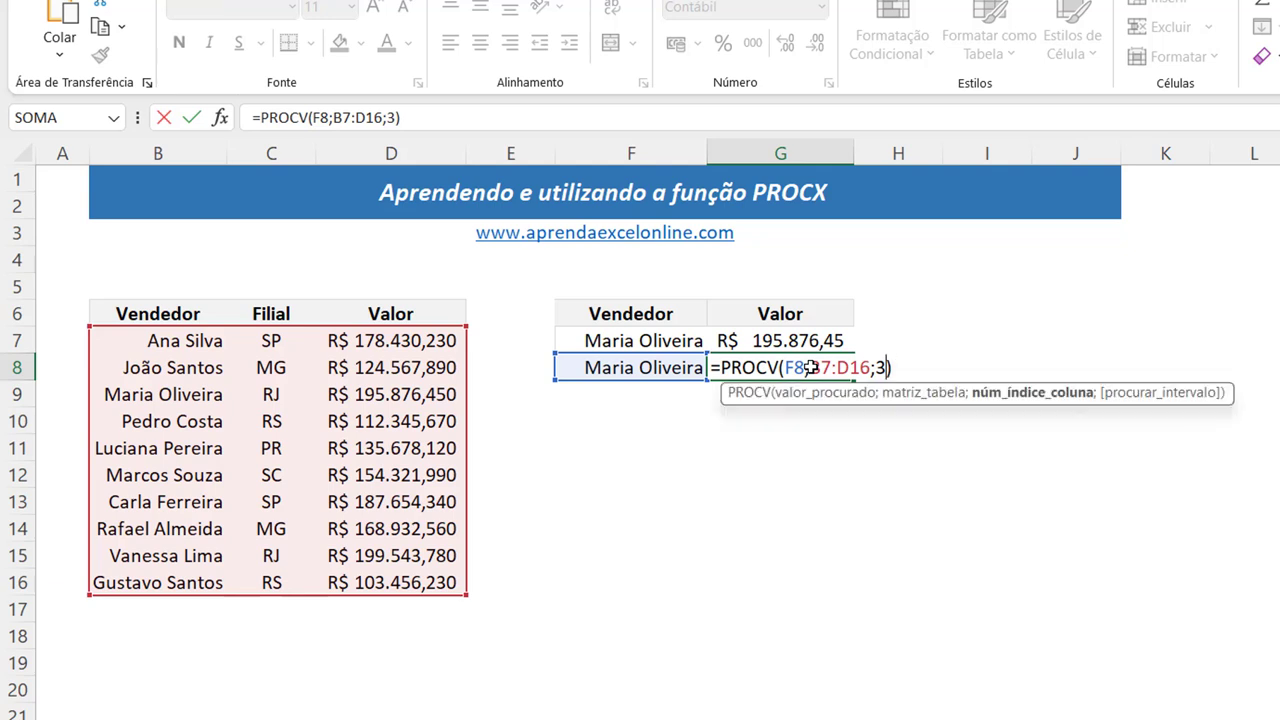
pyautogui.write(';')
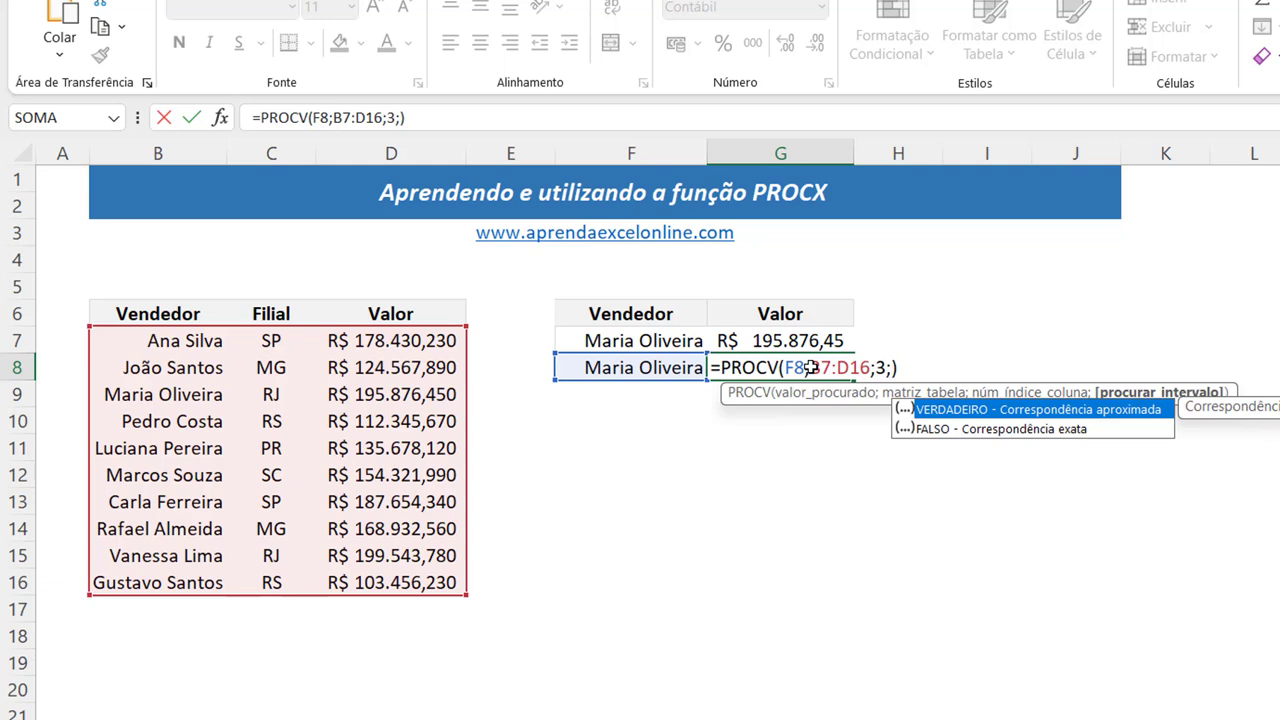
pyautogui.press('Down')
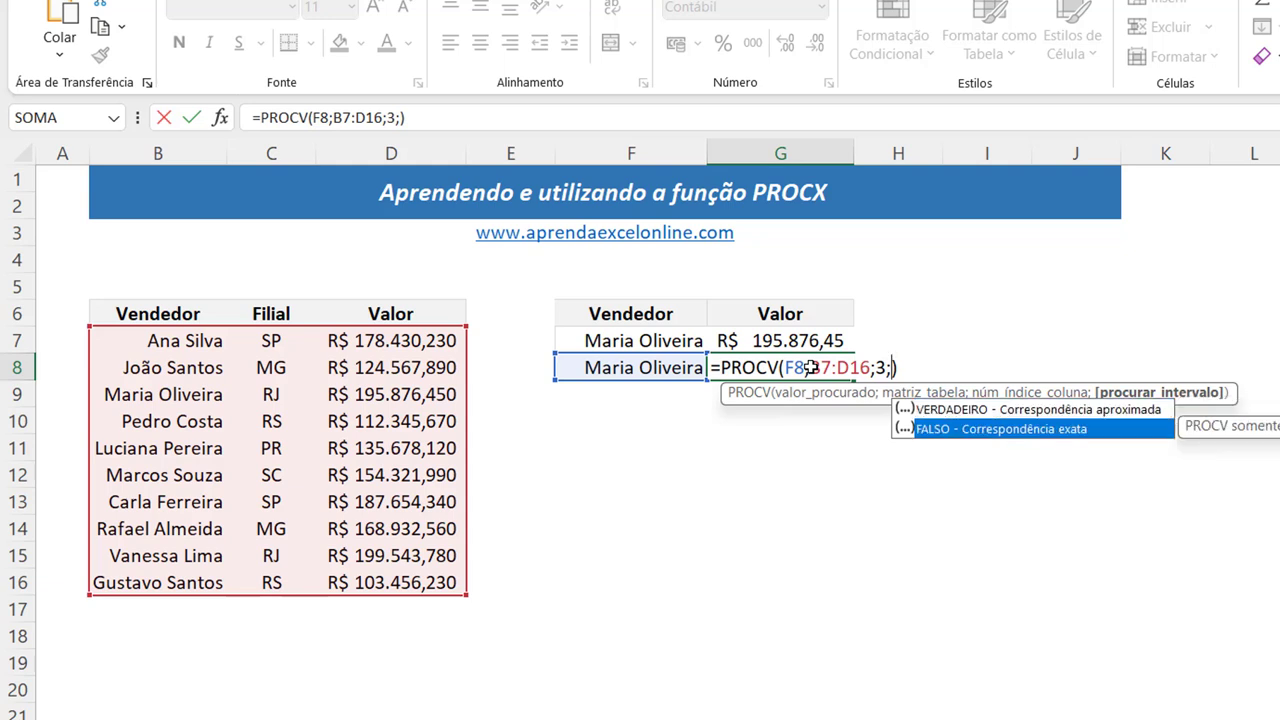
pyautogui.press('Tab')
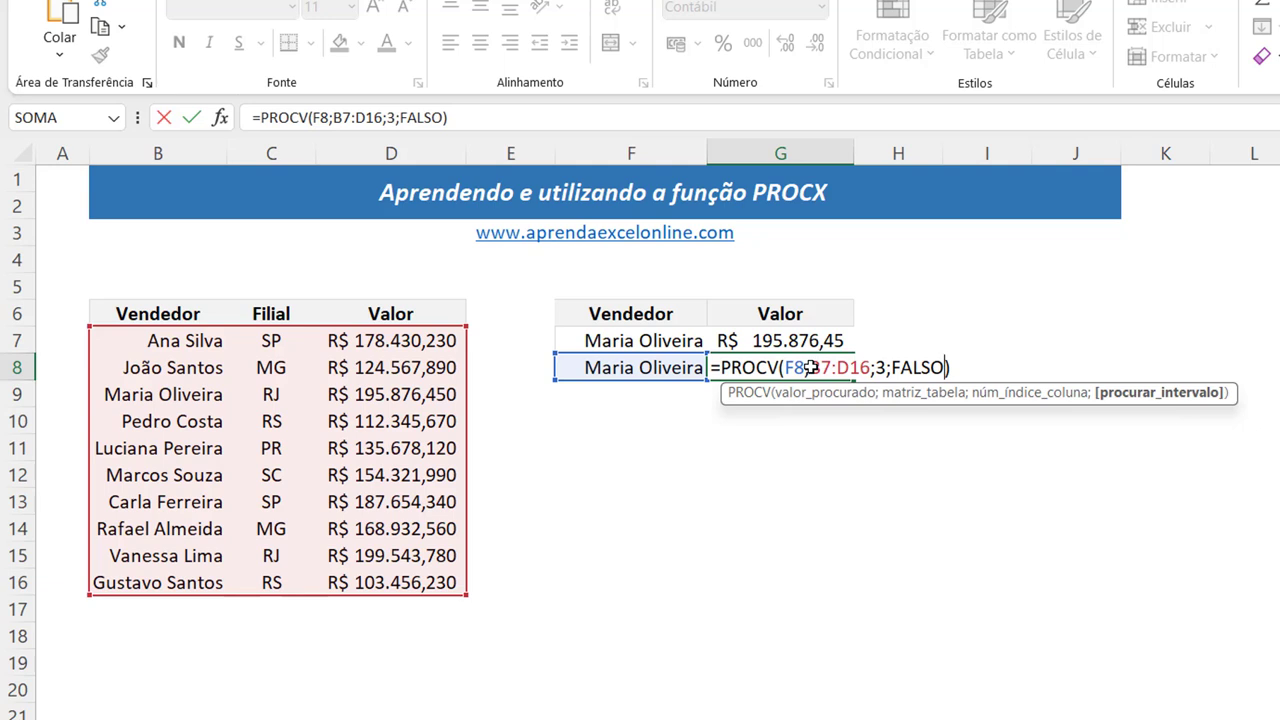
pyautogui.press('Return')
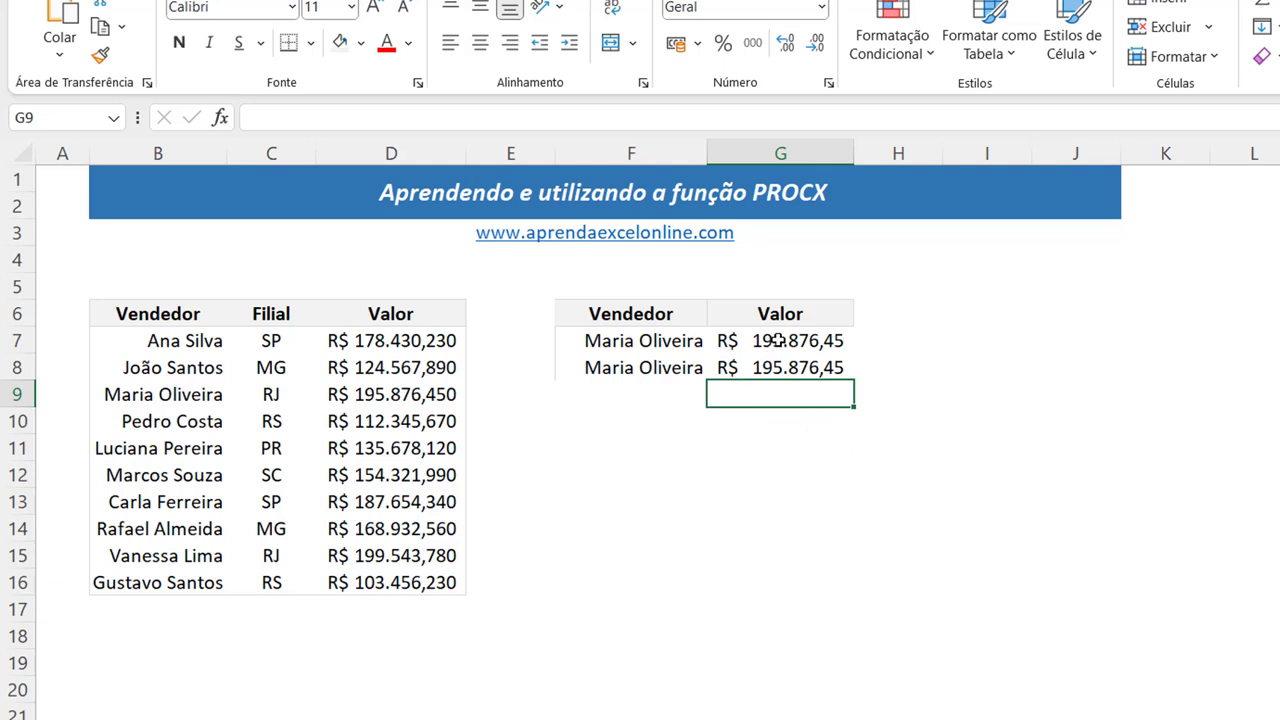
pyautogui.moveTo(777, 340); pyautogui.dragTo(778, 368)
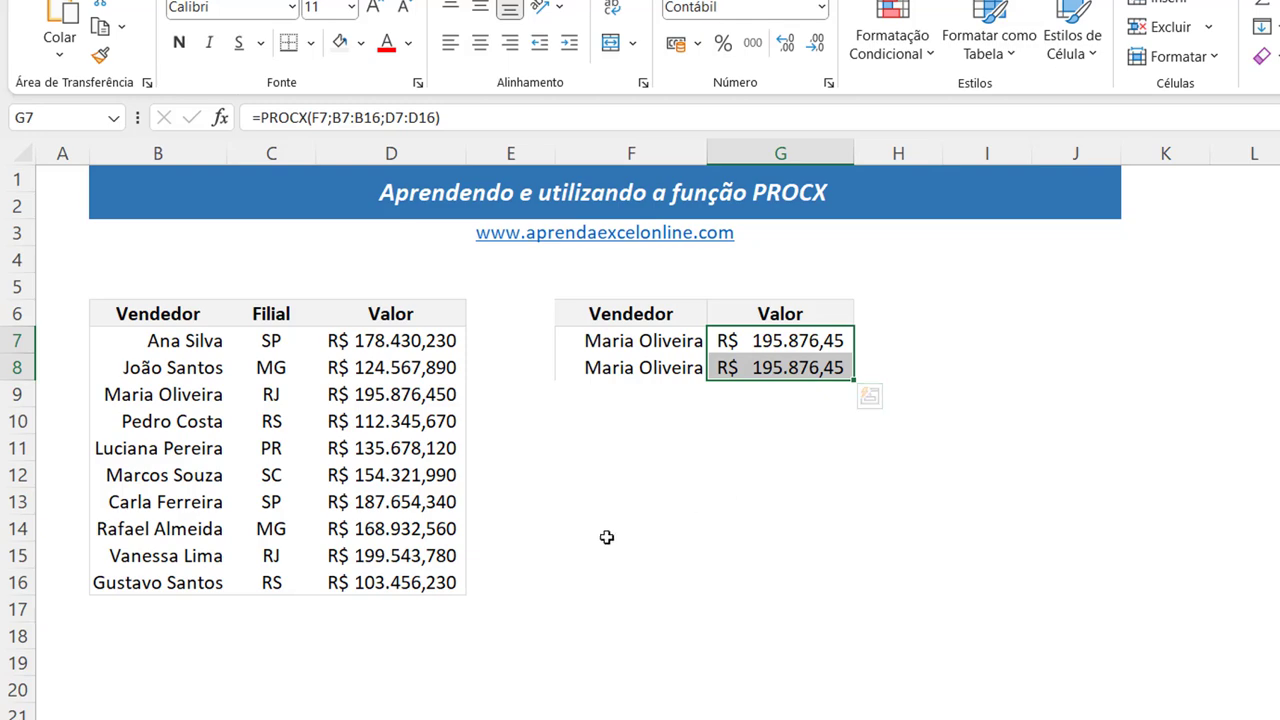
# Insert a new column before the Vendedor column of the sales table and widen it.
pyautogui.click(400, 282)
pyautogui.click(138, 153)
pyautogui.rightClick(138, 155)
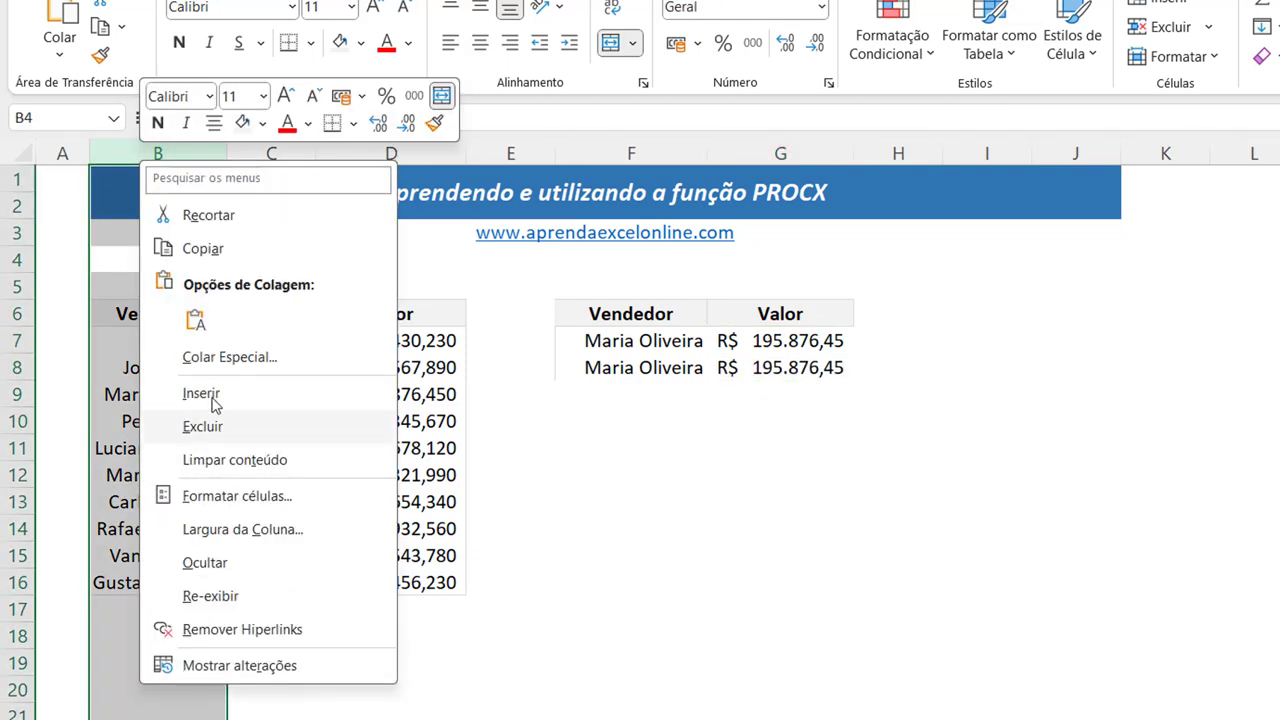
pyautogui.click(200, 394)
pyautogui.click(325, 475)
pyautogui.moveTo(138, 163); pyautogui.dragTo(179, 160)
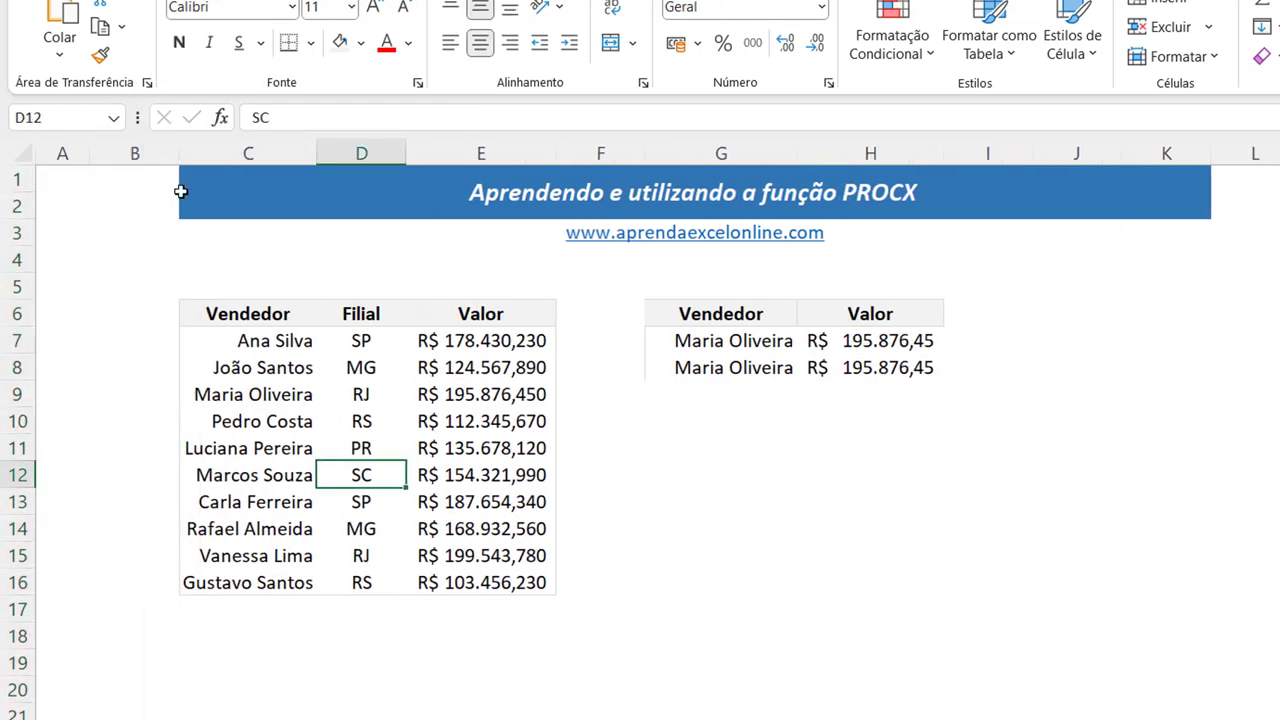
# Enter the header id in B6 and copy the Vendedor header's formatting to it.
pyautogui.click(264, 421)
pyautogui.click(126, 314)
pyautogui.doubleClick(141, 313)
pyautogui.write('i')
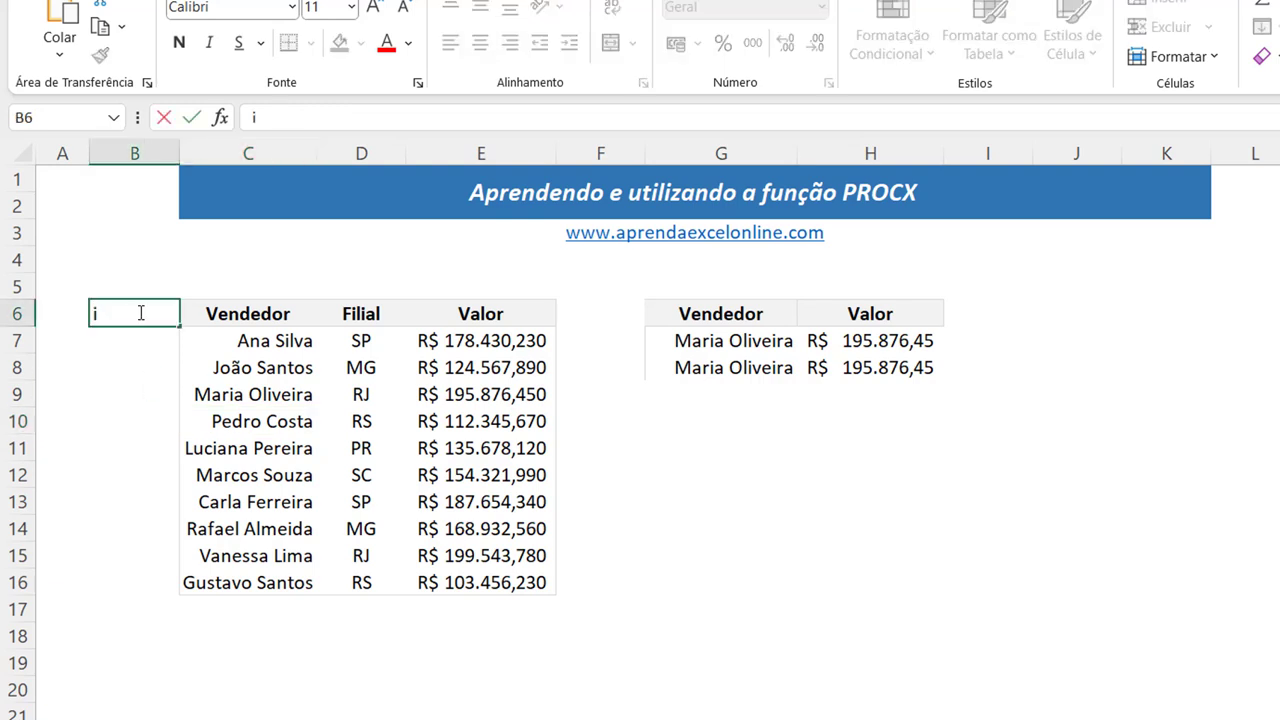
pyautogui.write('d')
pyautogui.press('Return')
pyautogui.click(230, 320)
pyautogui.click(100, 56)
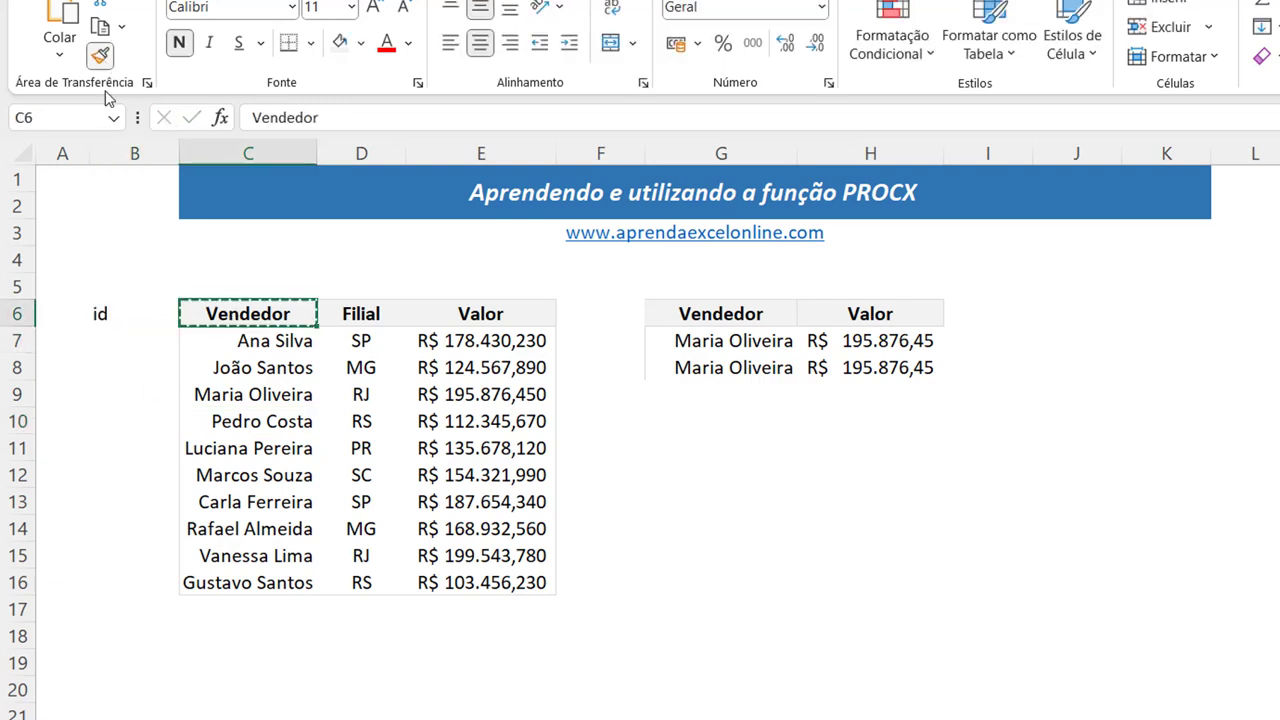
pyautogui.click(108, 314)
pyautogui.click(355, 688)
# Number the vendors from 1 to 10 in B7:B16 by entering 1 and 2 and extending the series.
pyautogui.click(127, 333)
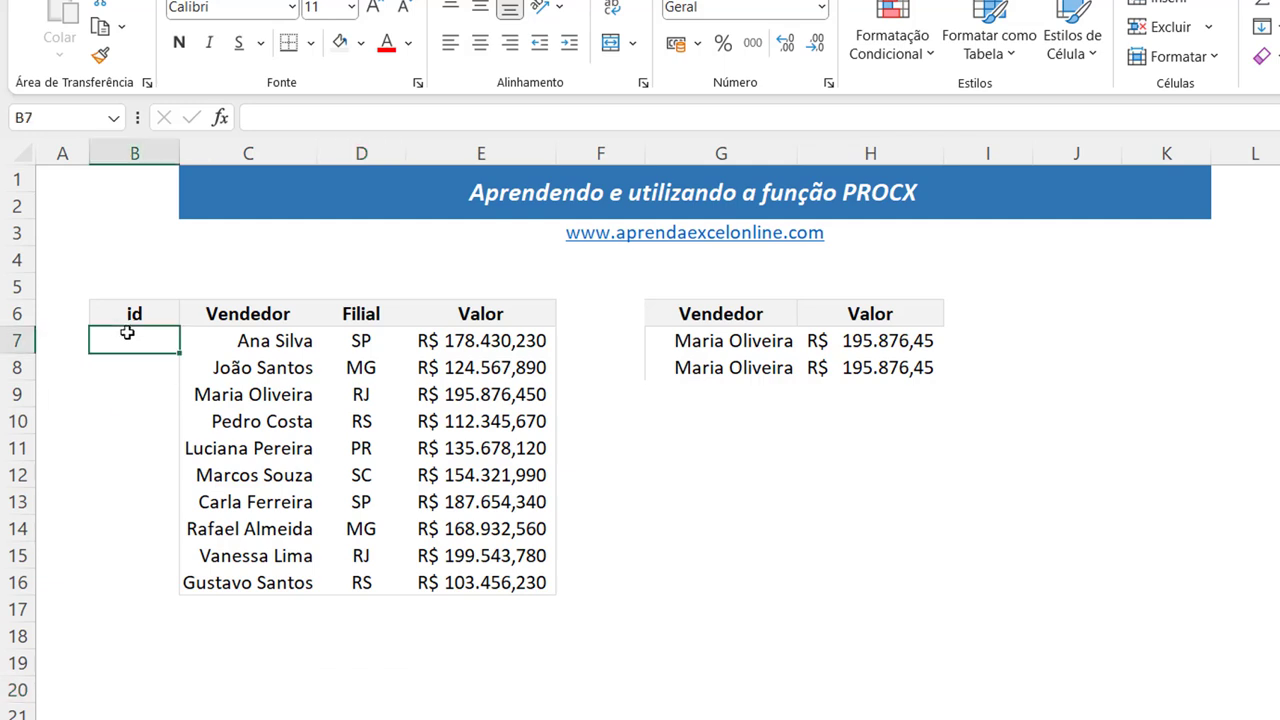
pyautogui.write('1')
pyautogui.press('Return')
pyautogui.write('2')
pyautogui.press('Return')
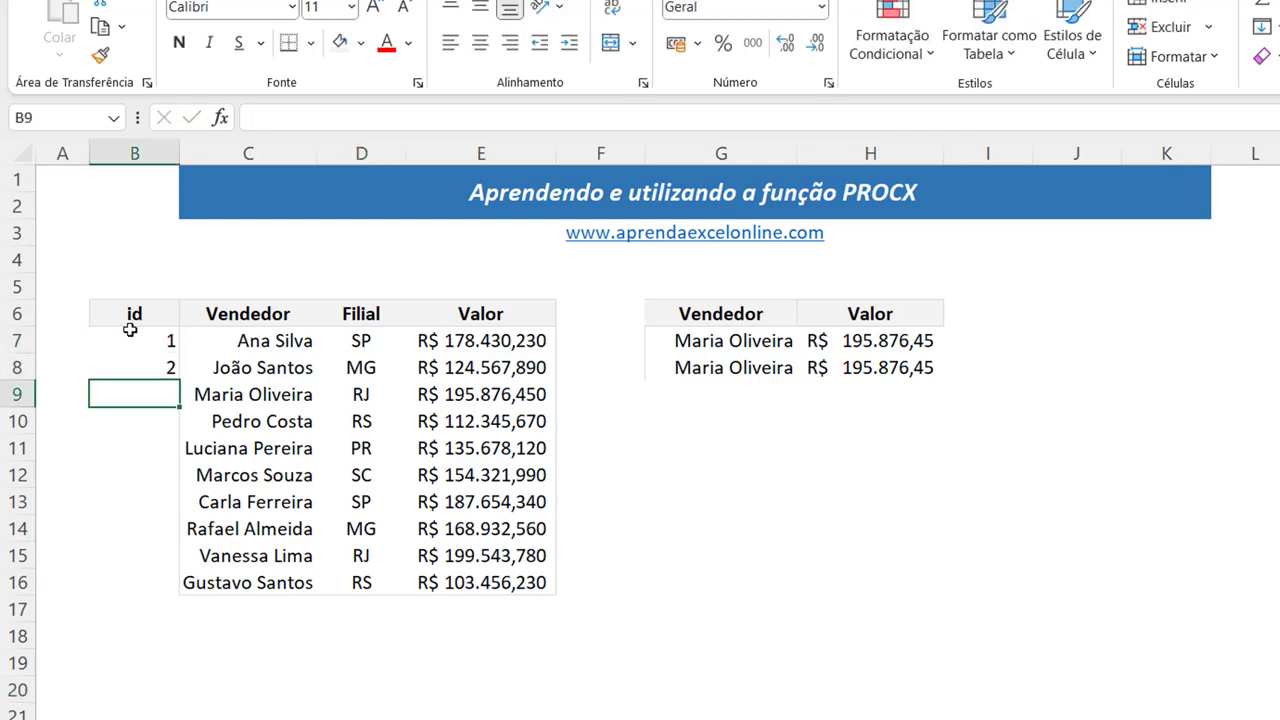
pyautogui.moveTo(129, 333); pyautogui.dragTo(175, 592)
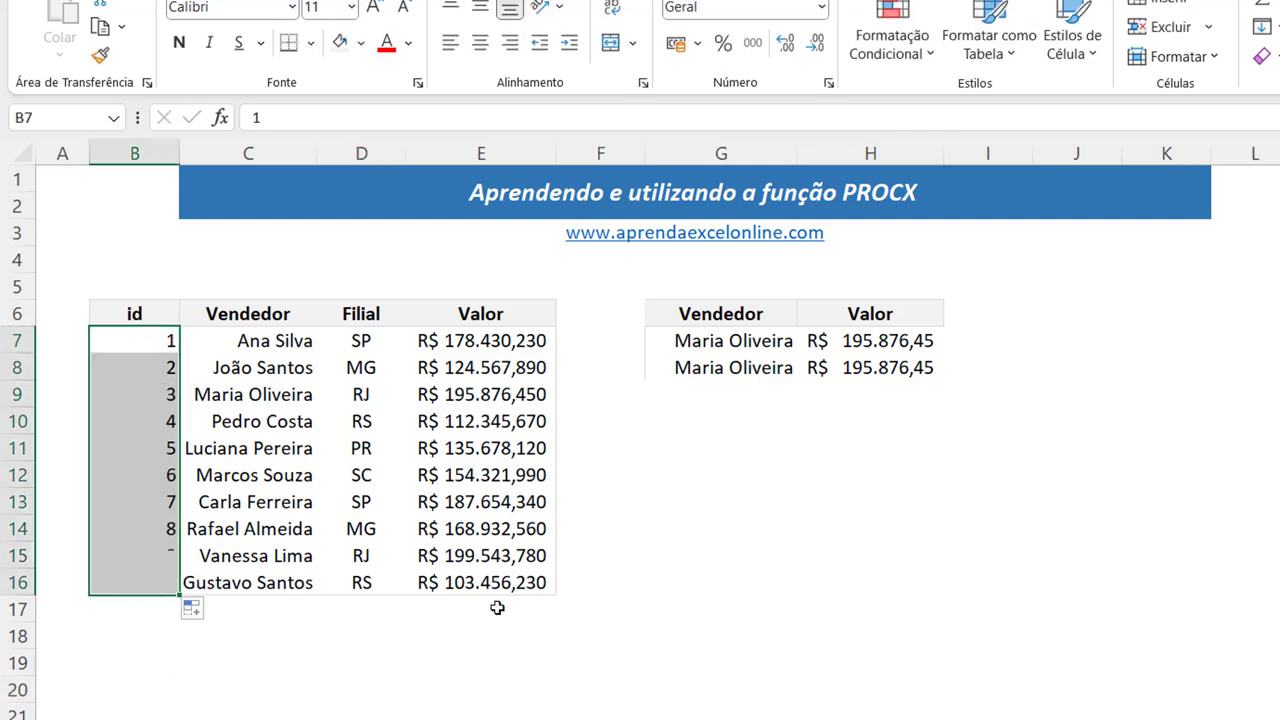
pyautogui.click(643, 562)
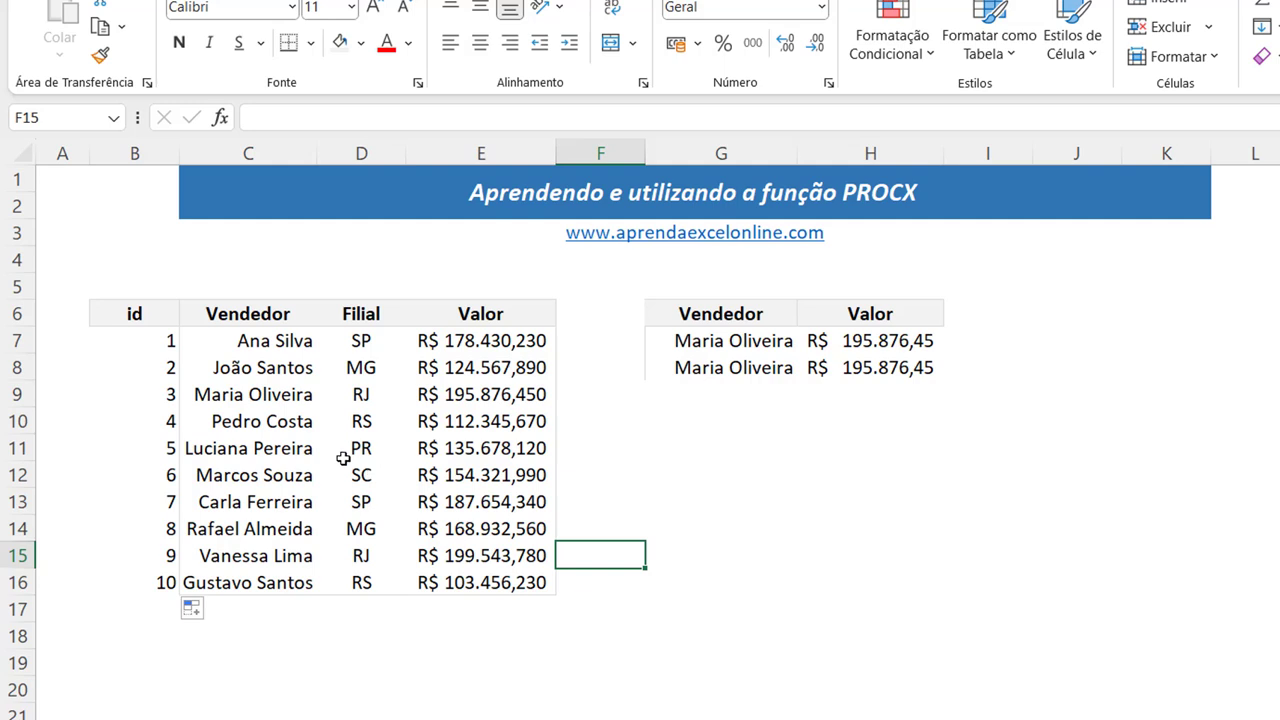
# Add an Id header in I6 beside the Valor header of the lookup table.
pyautogui.click(248, 341)
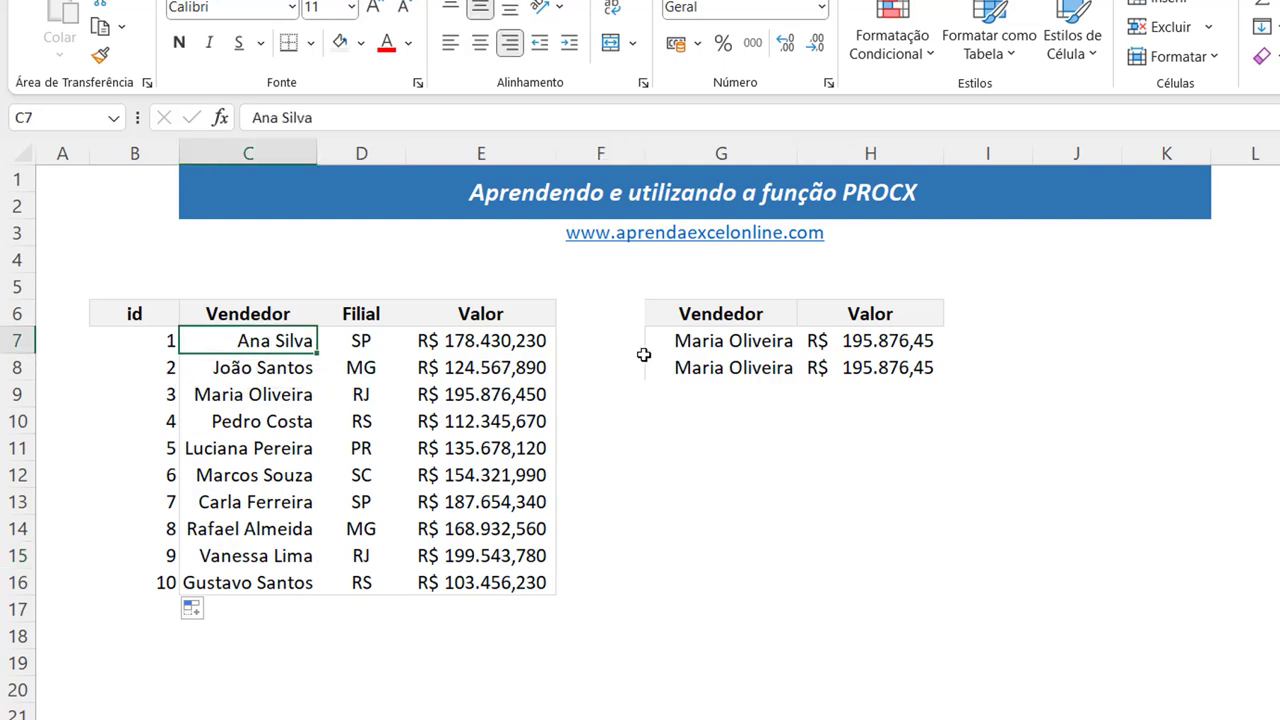
pyautogui.click(880, 496)
pyautogui.click(968, 316)
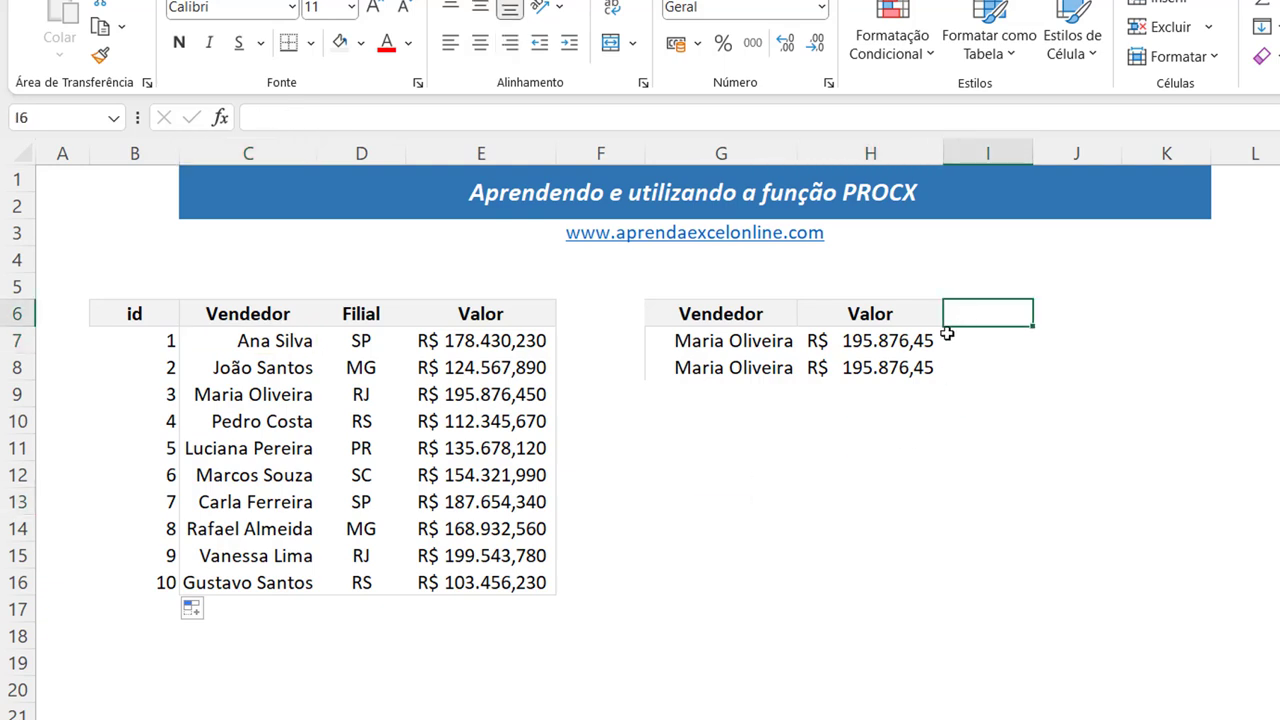
pyautogui.write('Id')
pyautogui.press('Return')
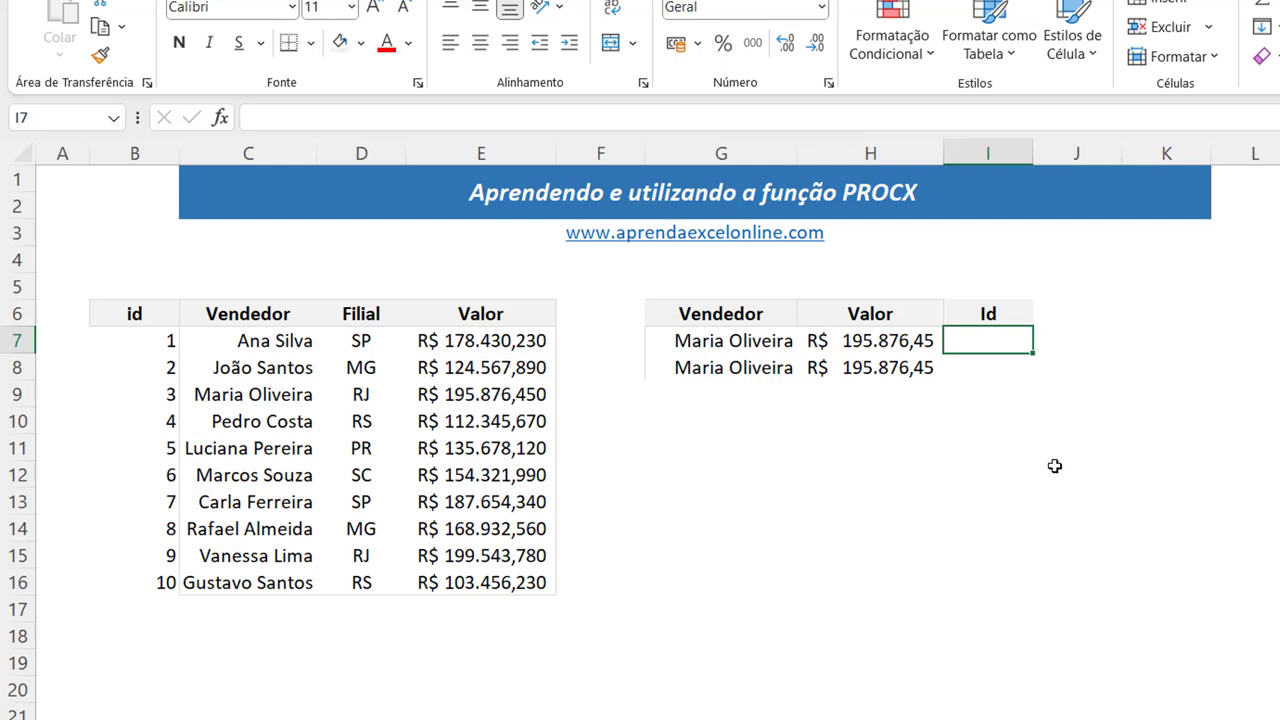
pyautogui.click(897, 345)
pyautogui.click(978, 343)
pyautogui.click(720, 340)
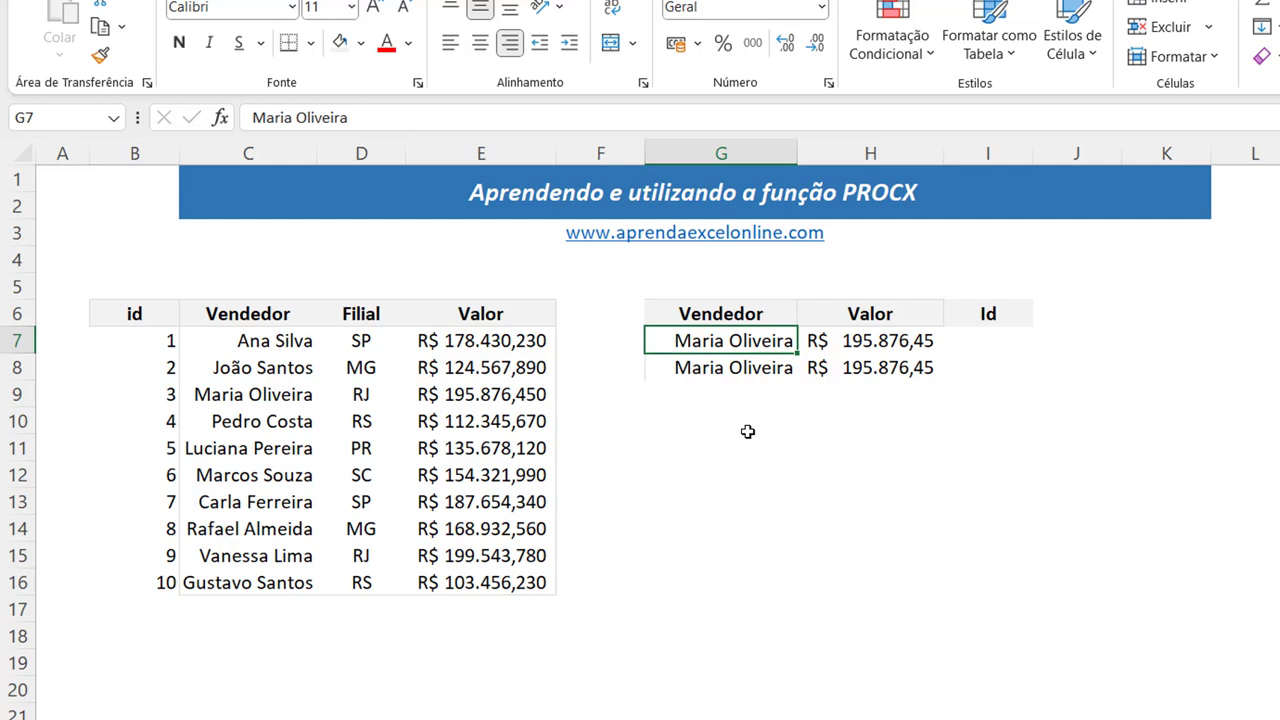
pyautogui.click(985, 340)
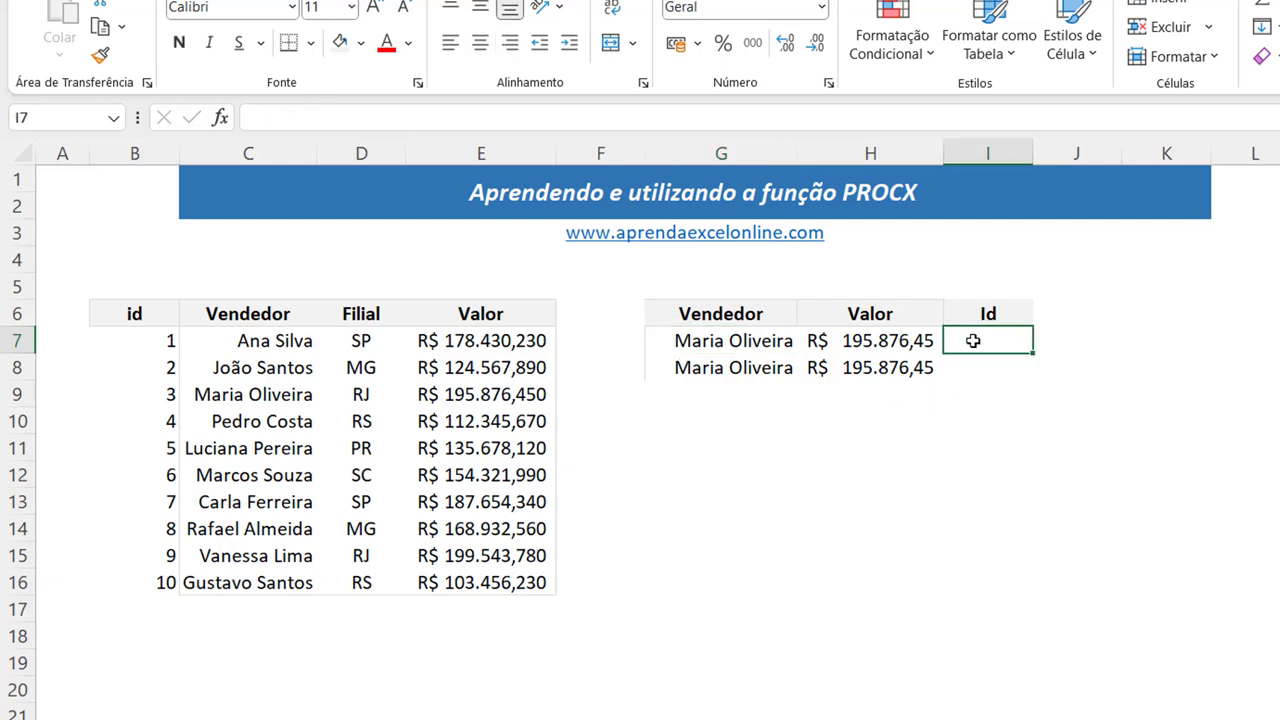
pyautogui.click(986, 364)
pyautogui.write('=proc')
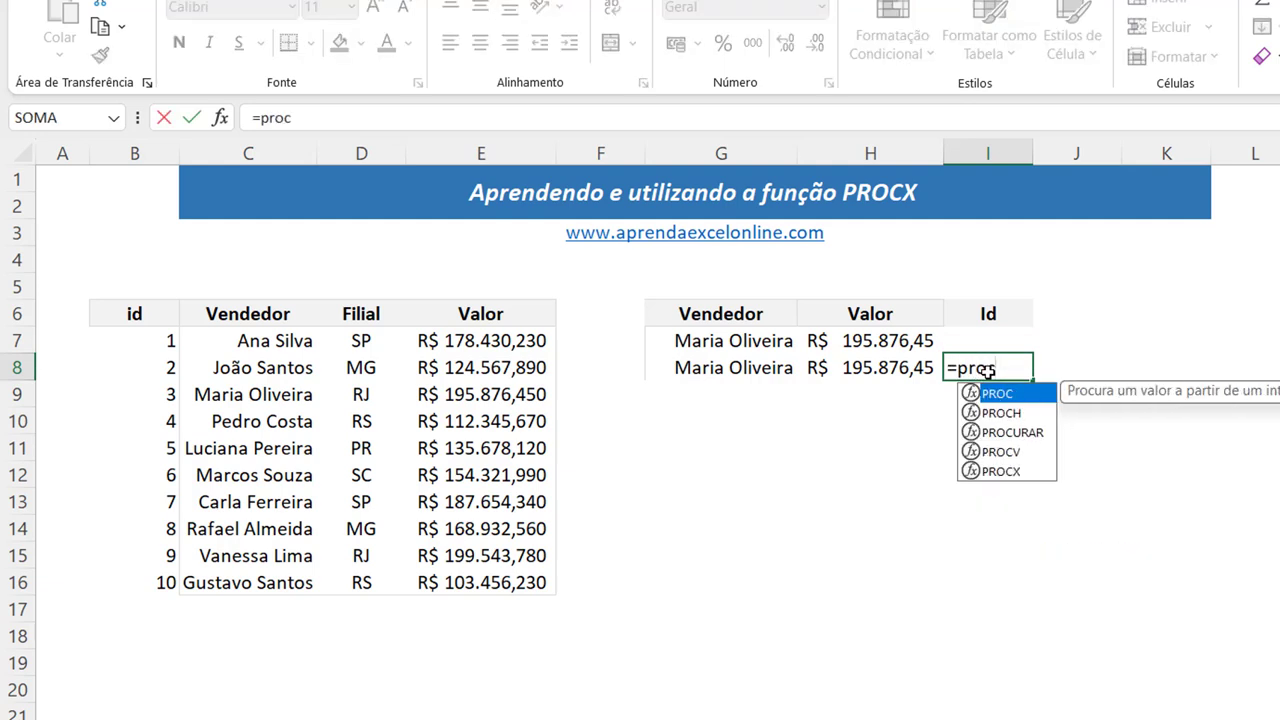
pyautogui.write('v')
pyautogui.press('Tab')
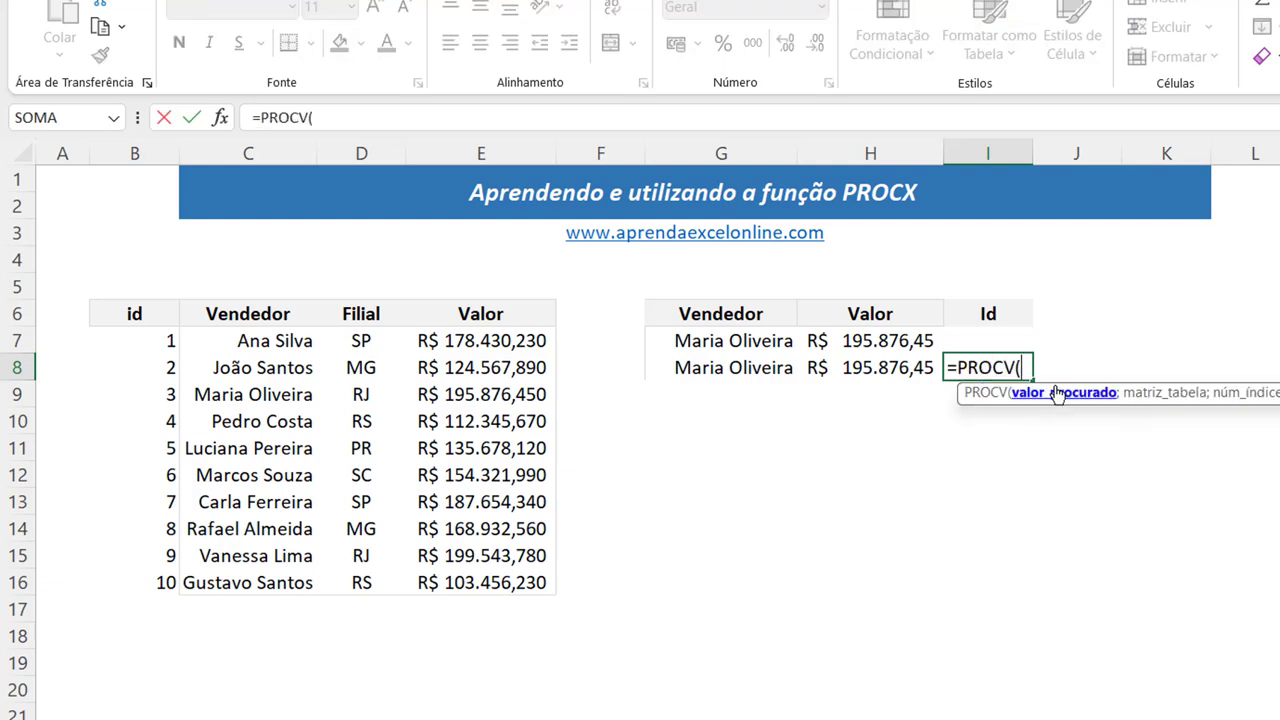
pyautogui.click(853, 411)
pyautogui.press('Escape')
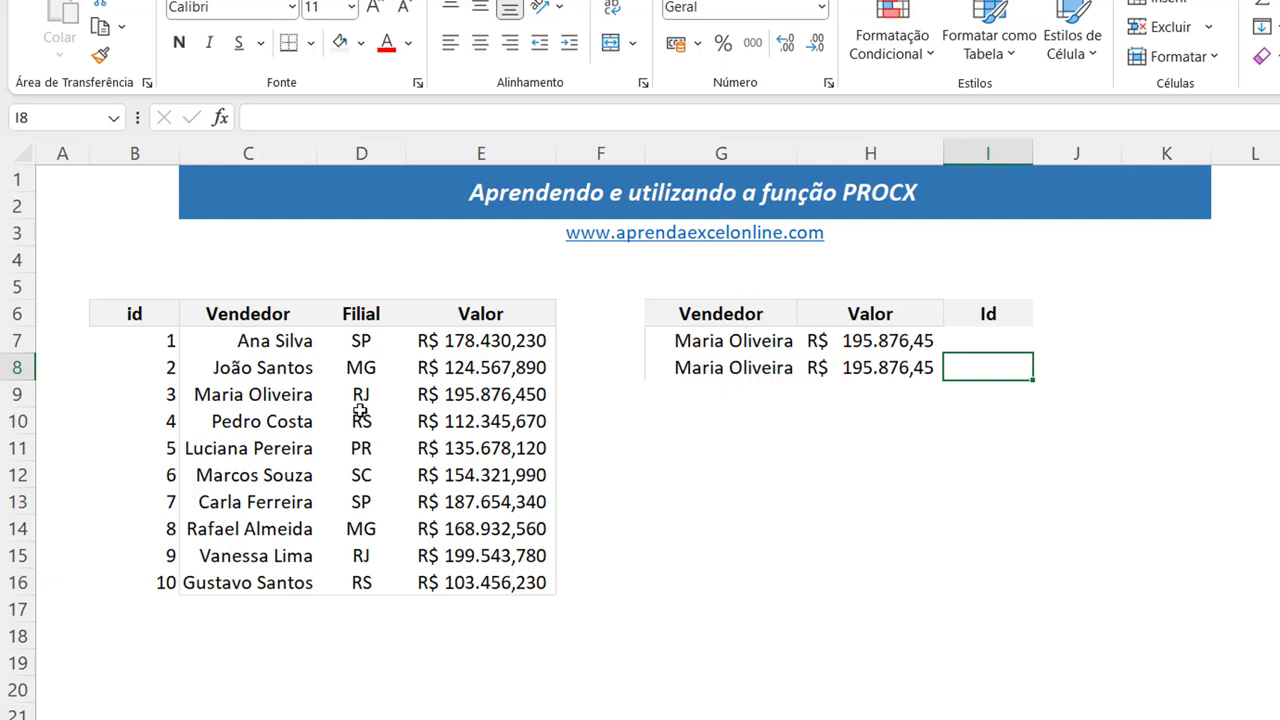
# Compare the positions of the Vendedor and id columns in the sales table.
pyautogui.moveTo(257, 311); pyautogui.dragTo(277, 590)
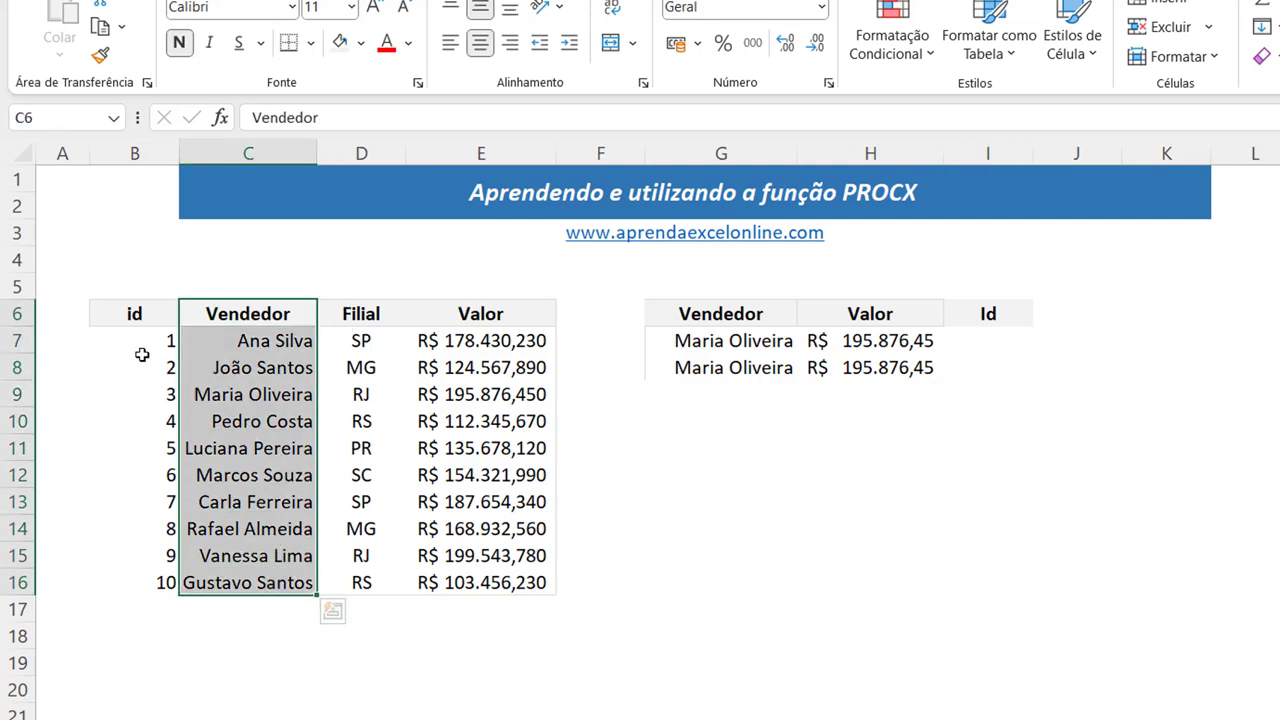
pyautogui.moveTo(141, 315); pyautogui.dragTo(163, 600)
pyautogui.click(810, 516)
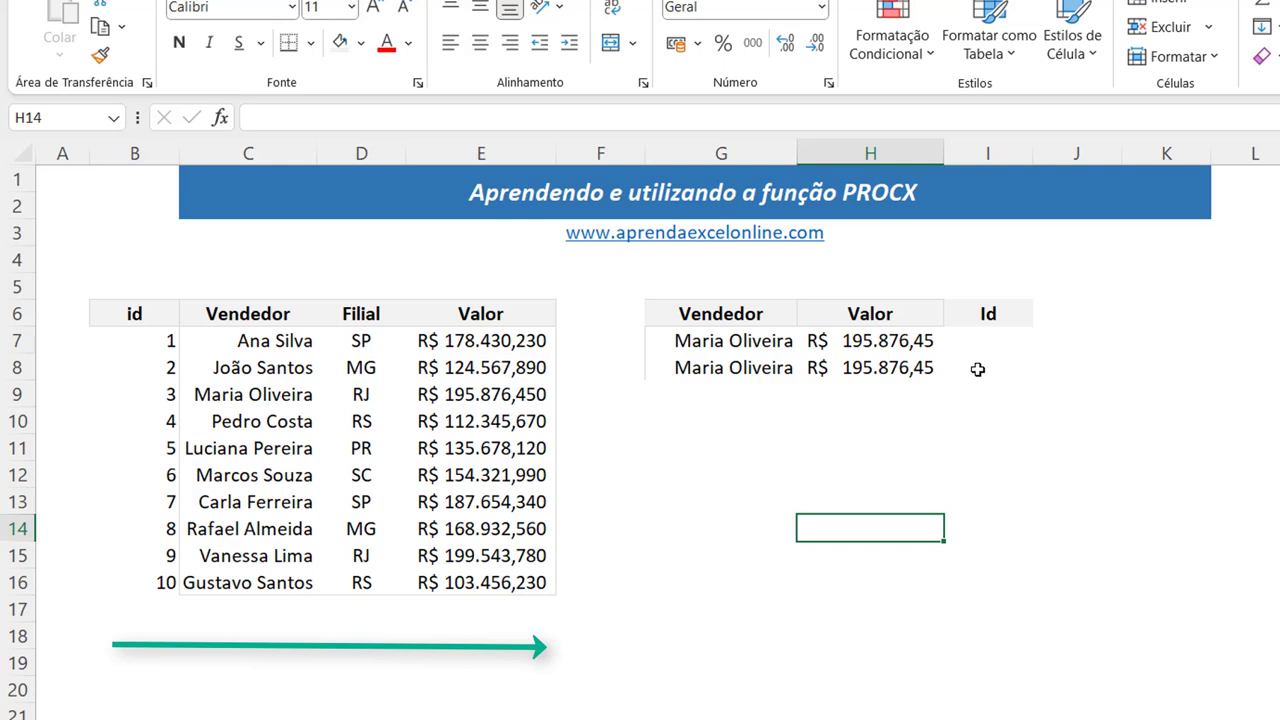
pyautogui.click(280, 366)
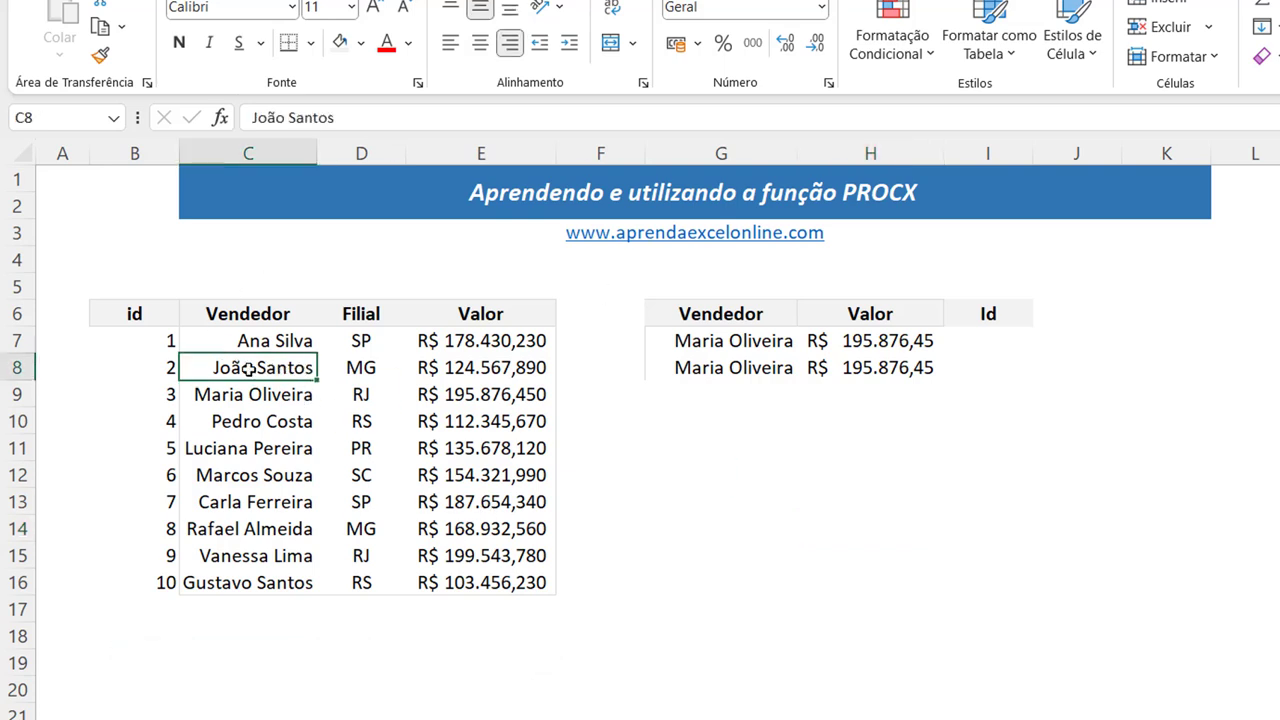
pyautogui.click(166, 368)
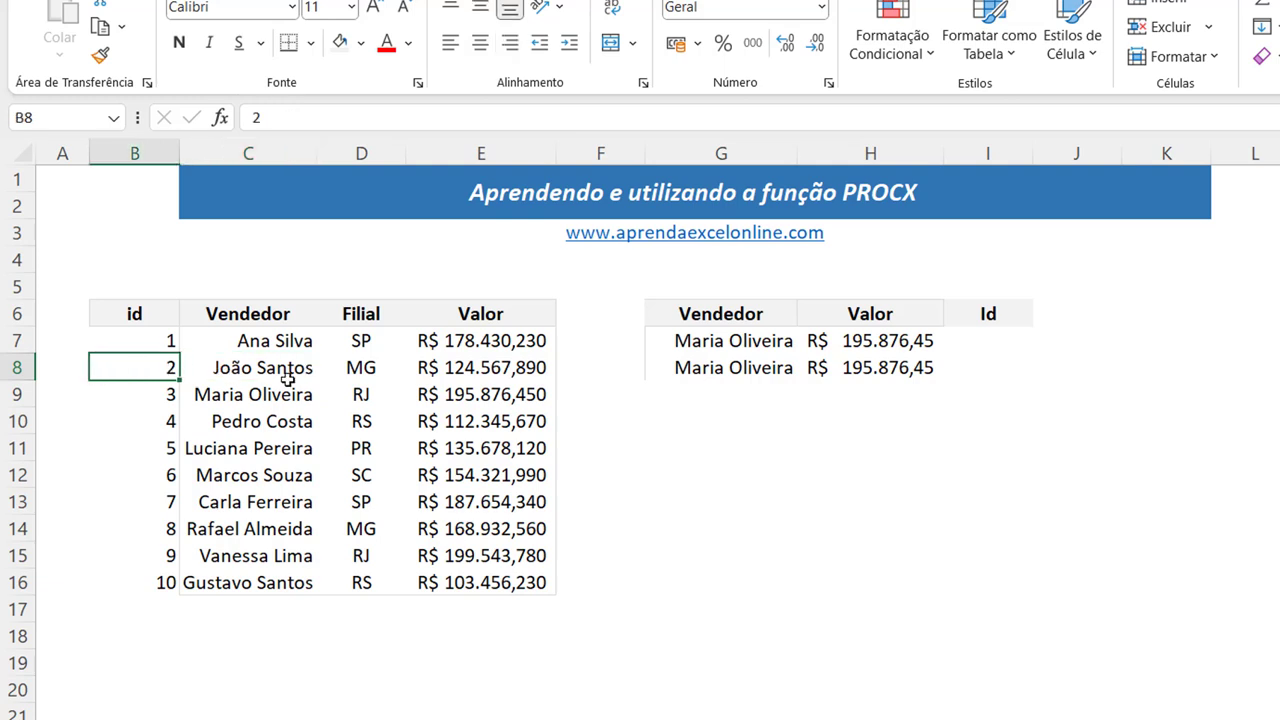
# Start a PROCV formula in I8 with G8 as the lookup value and B7:E16 as the table range.
pyautogui.click(954, 367)
pyautogui.write('=procv')
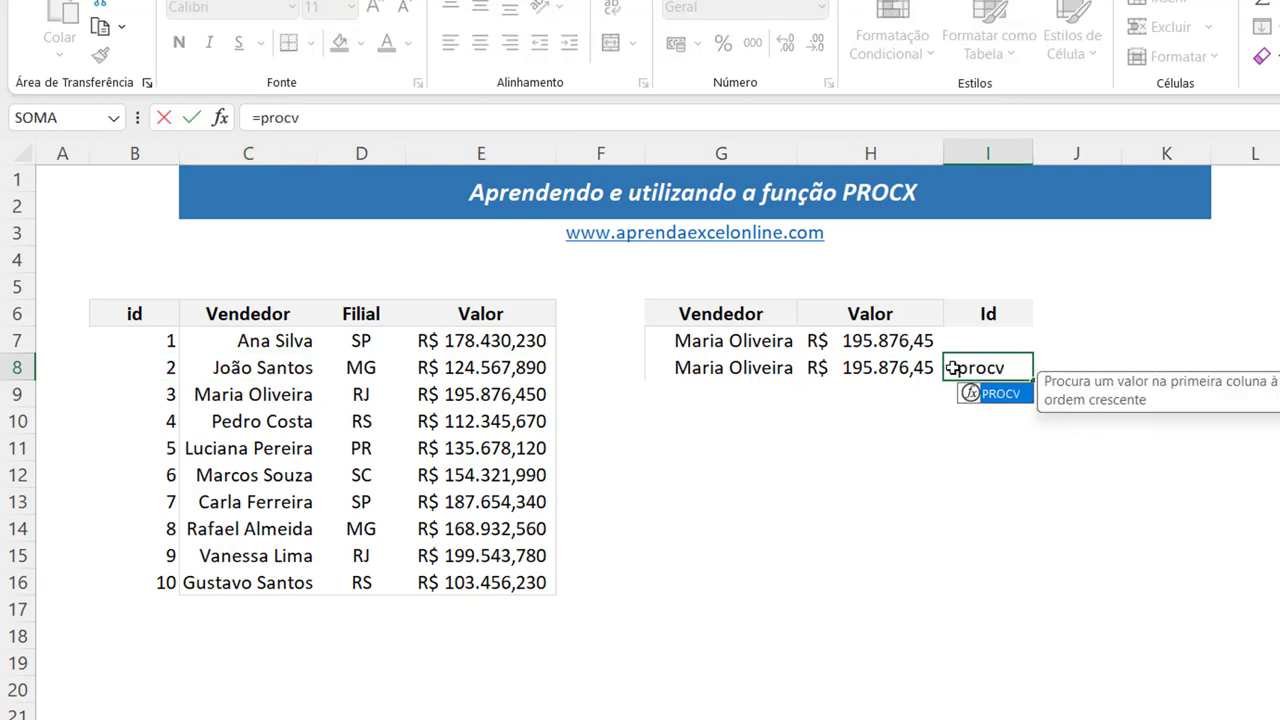
pyautogui.press('Tab')
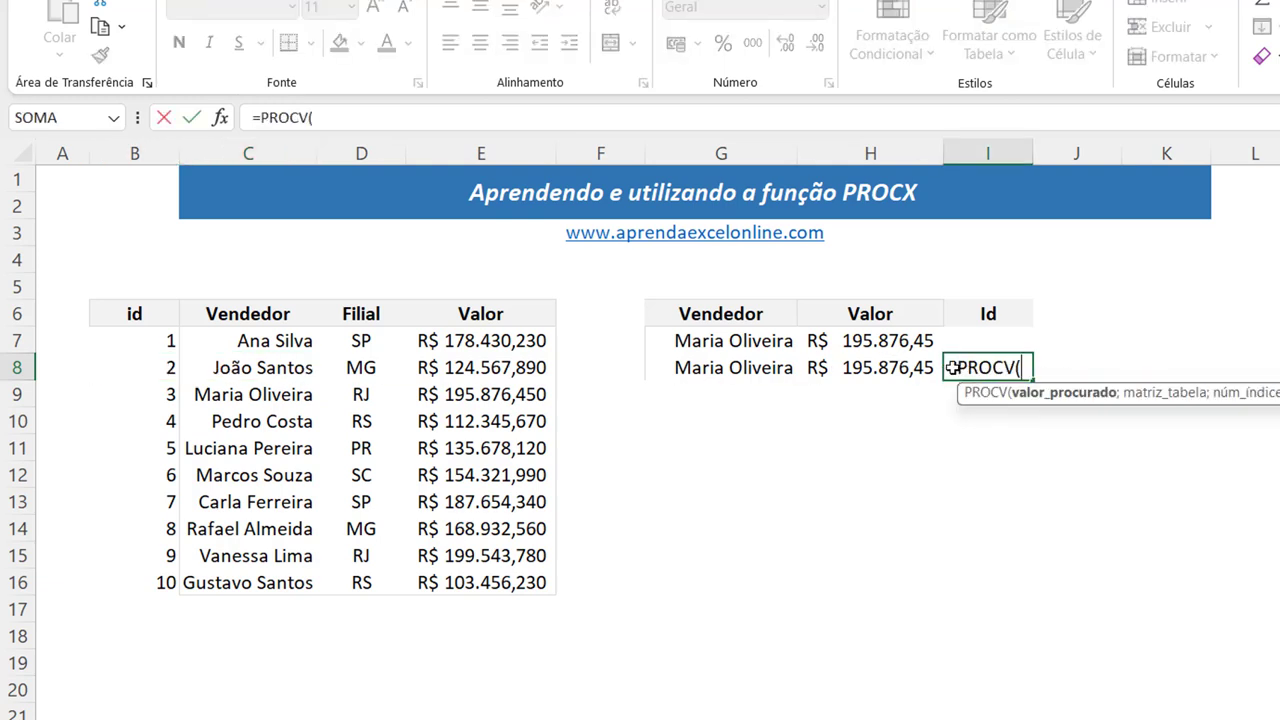
pyautogui.click(760, 368)
pyautogui.write(';')
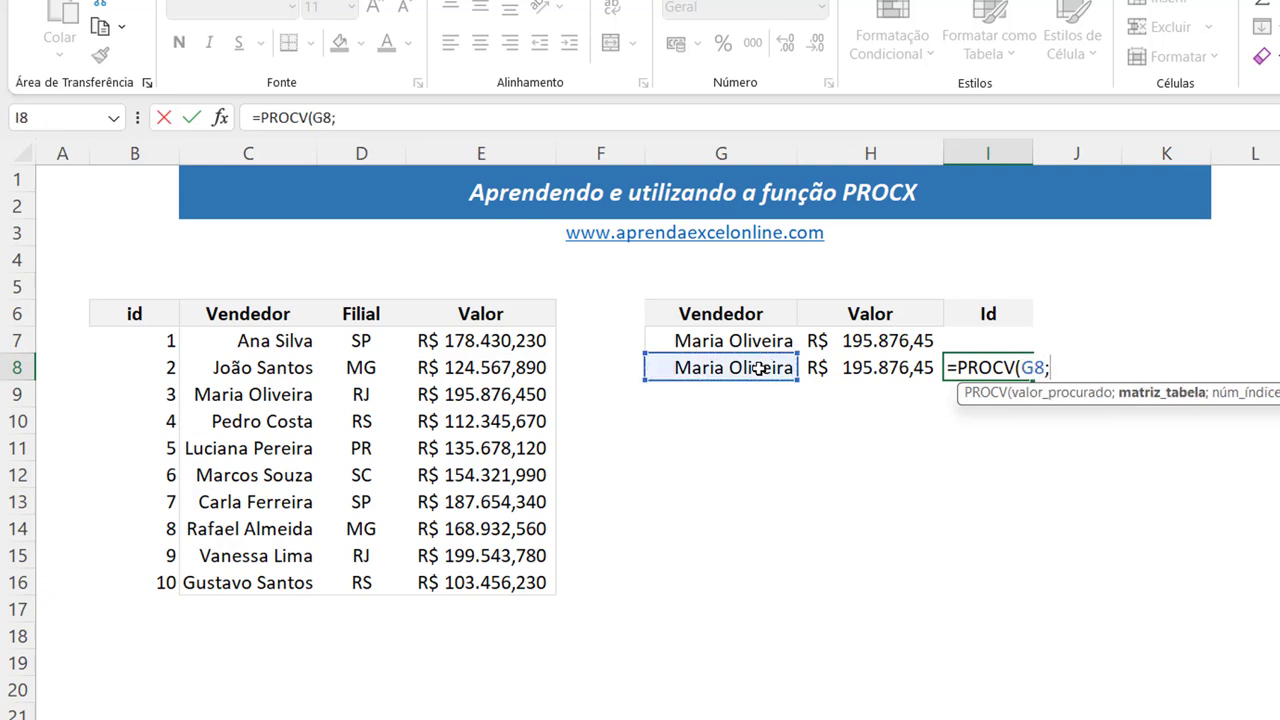
pyautogui.moveTo(155, 340); pyautogui.dragTo(453, 579)
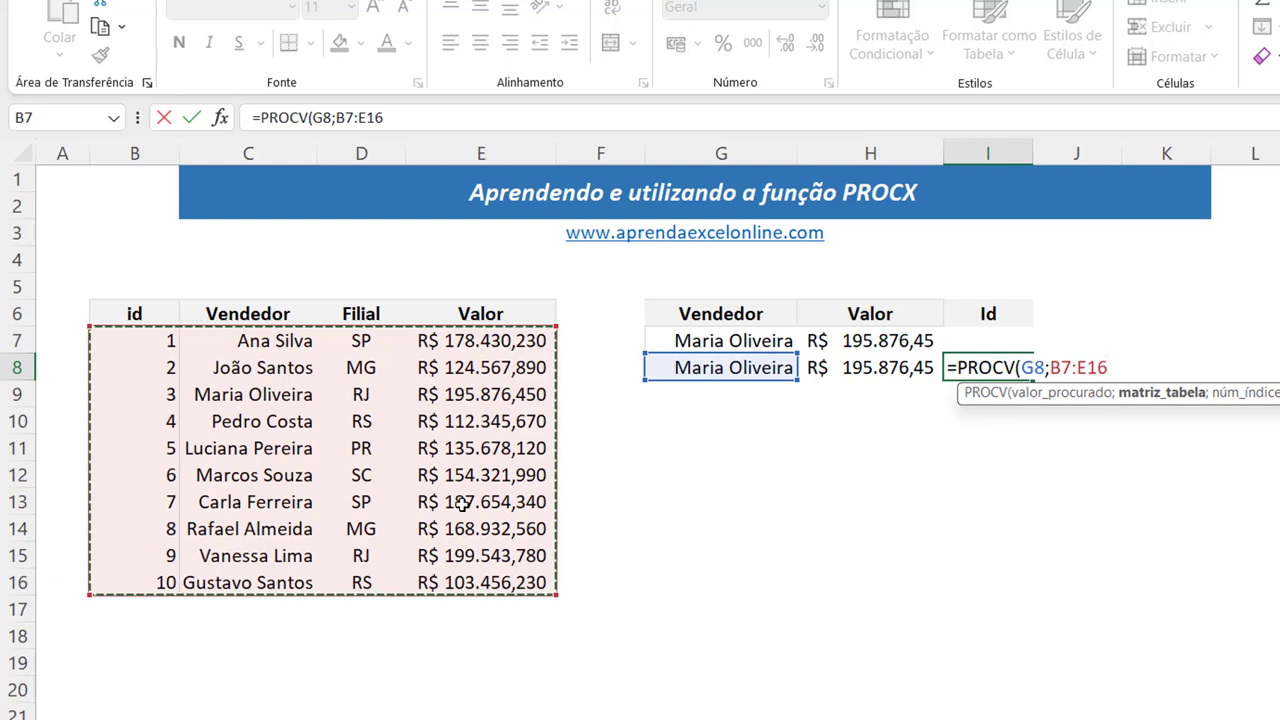
pyautogui.write(';')
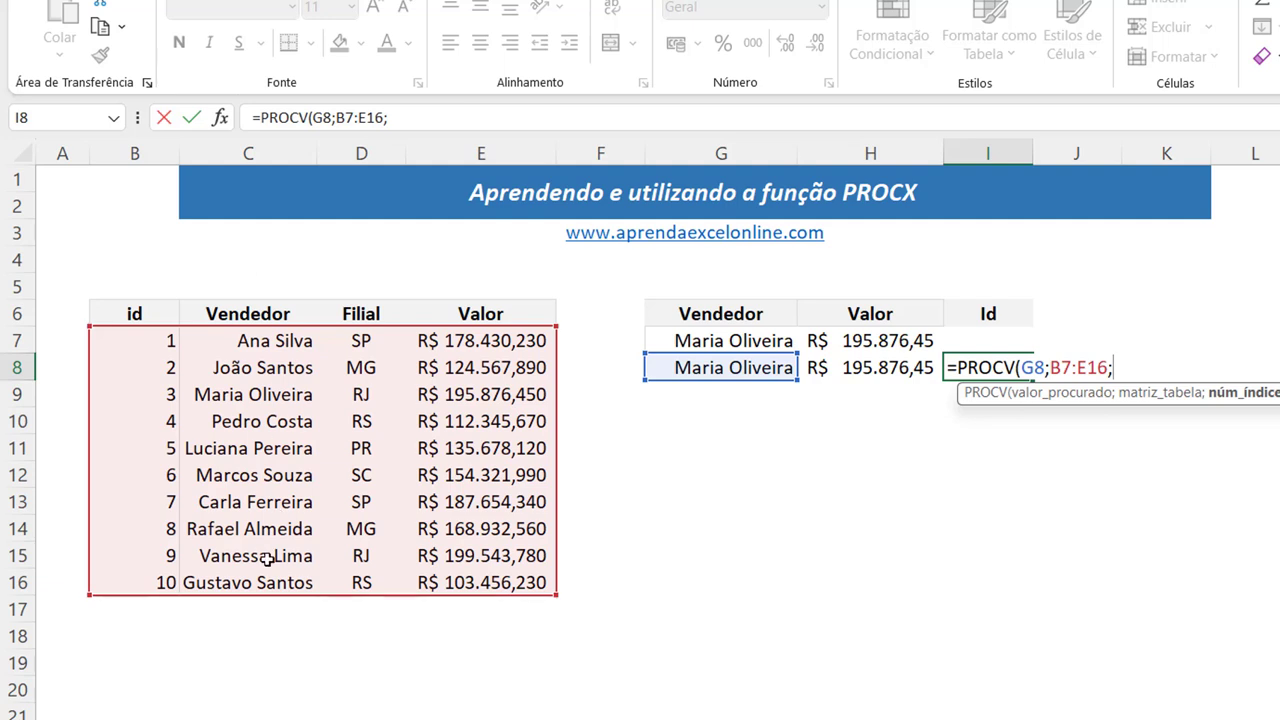
# Complete the PROCV formula in I8 with column index 1 and FALSO for an exact match.
pyautogui.write('1')
pyautogui.press('BackSpace')
pyautogui.write('-1')
pyautogui.press('BackSpace')
pyautogui.press('BackSpace')
pyautogui.press('BackSpace')
pyautogui.write('-')
pyautogui.press('BackSpace')
pyautogui.write('1;')
pyautogui.press('Down')
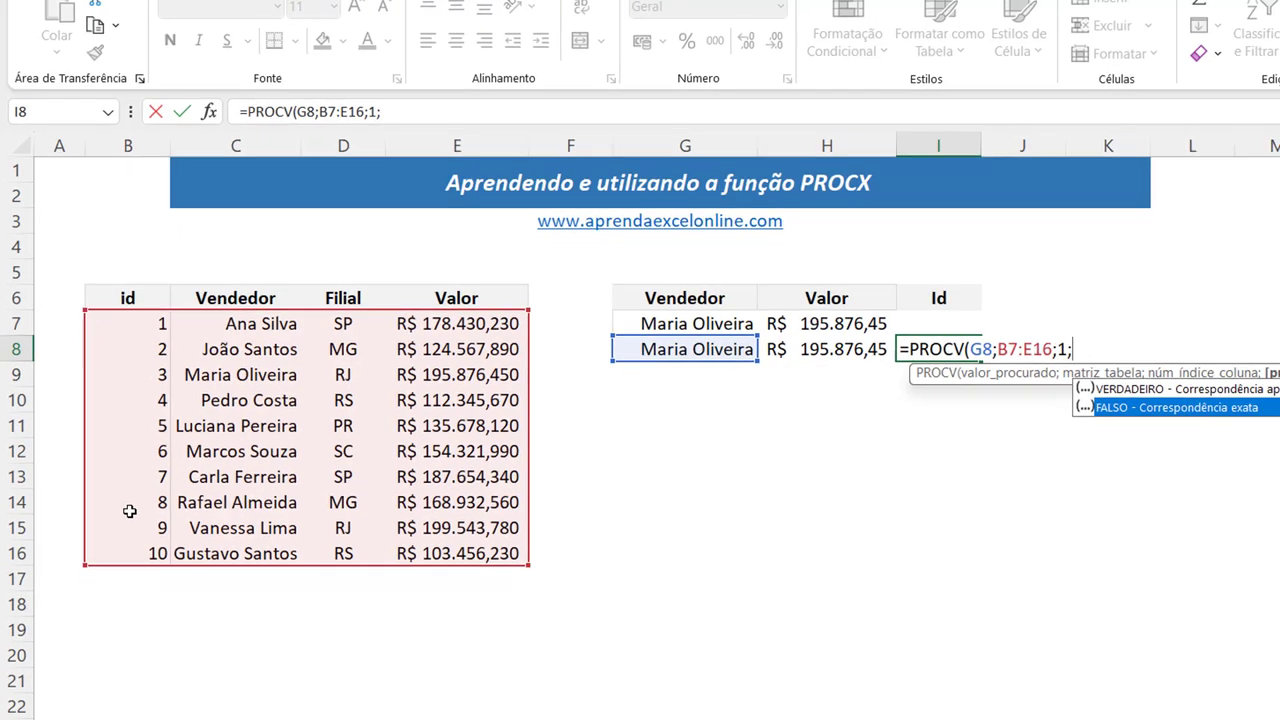
pyautogui.press('Tab')
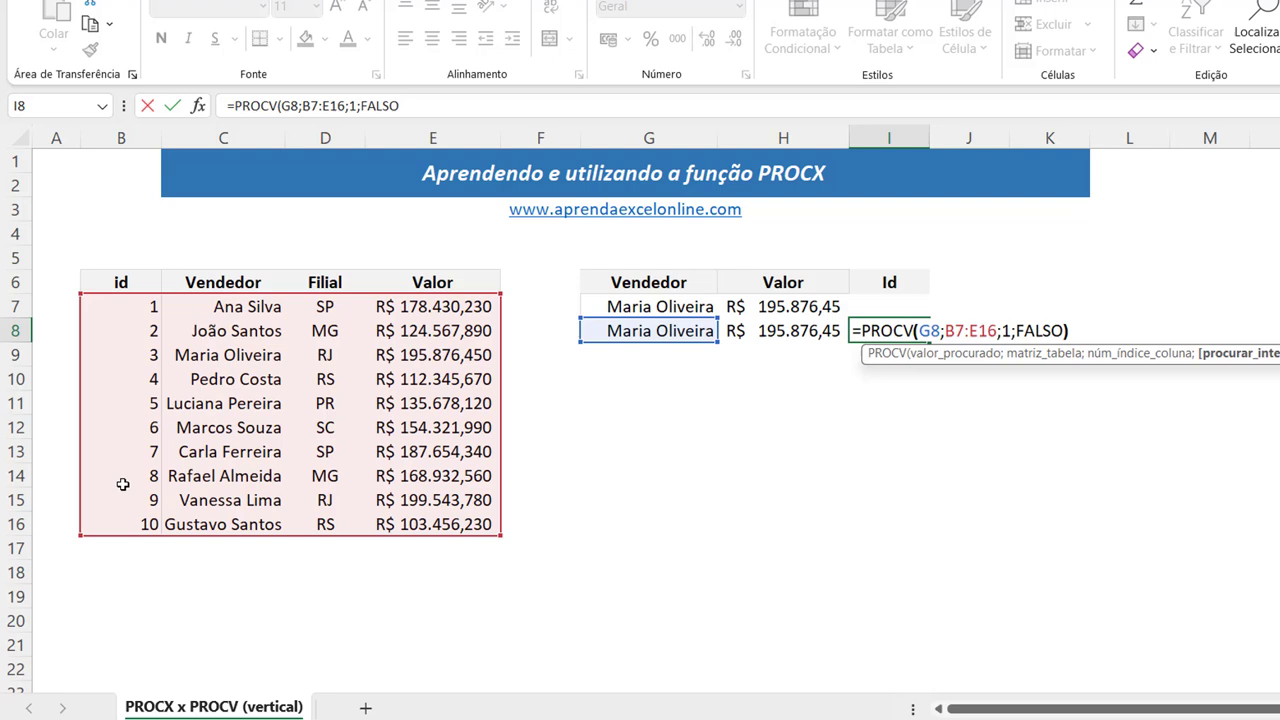
pyautogui.press('Return')
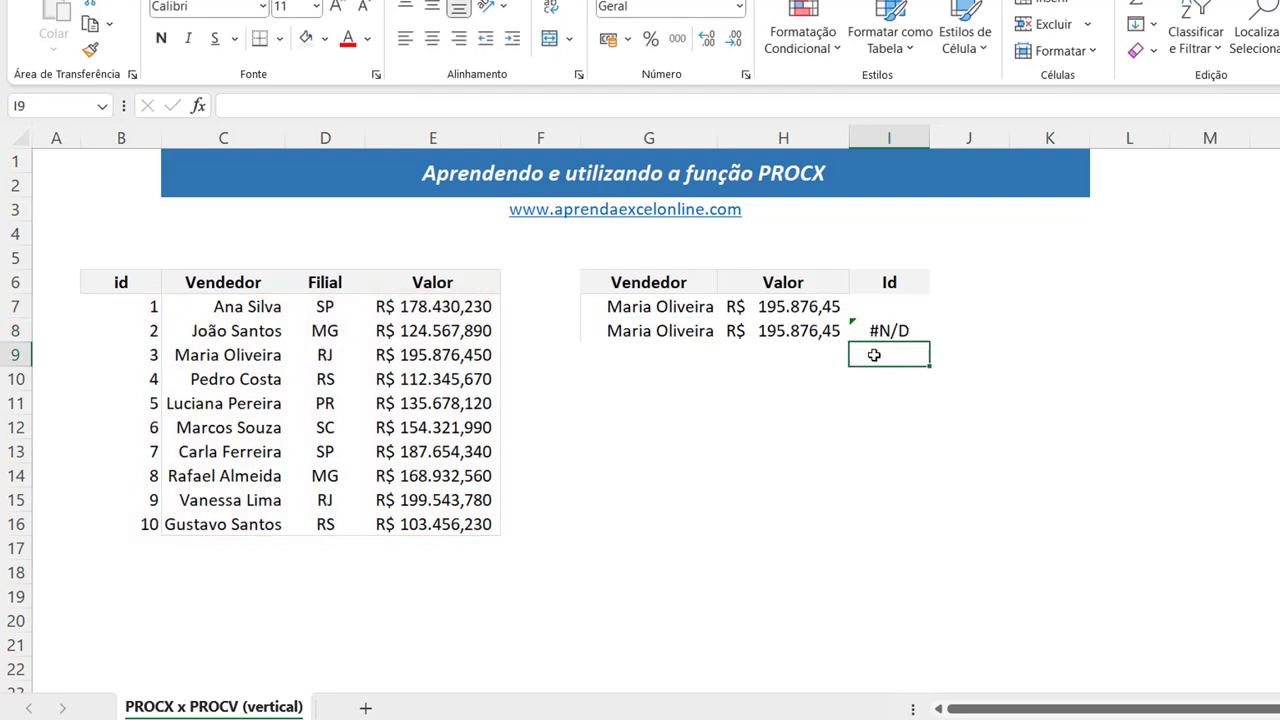
# Start a PROCX formula in I7 with G7 as the lookup value and C7:C16 as the lookup array.
pyautogui.click(895, 306)
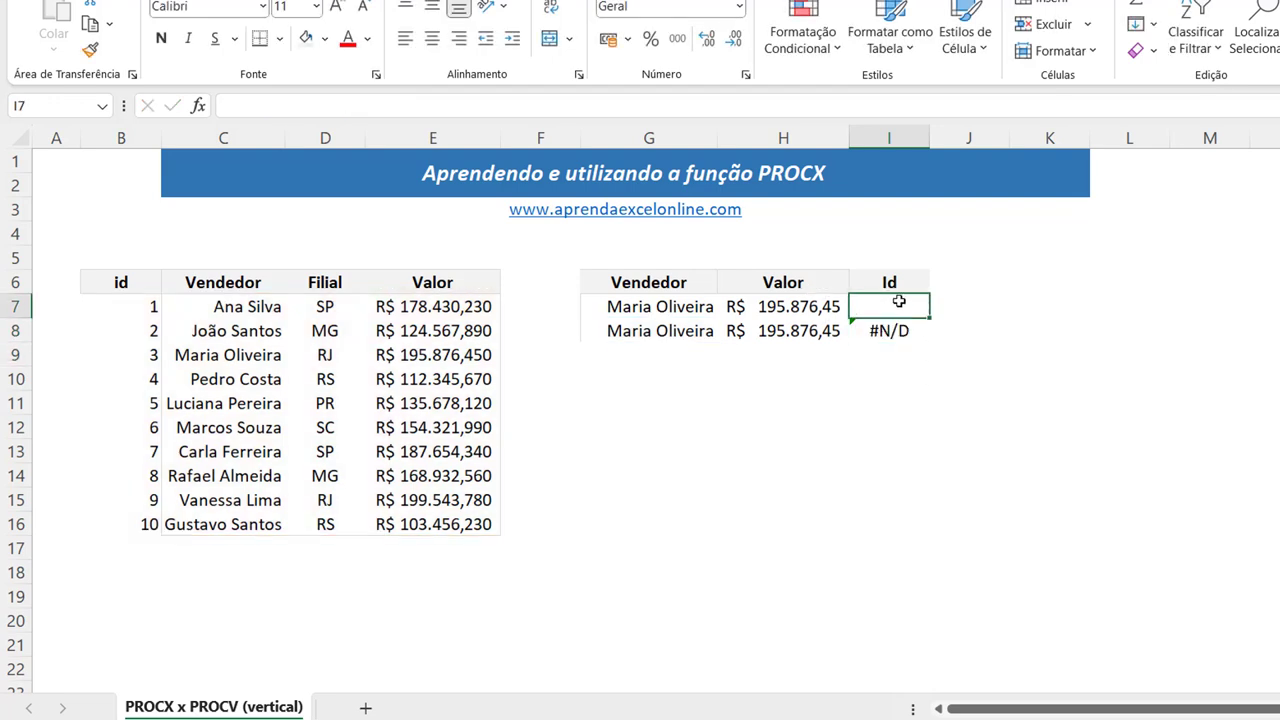
pyautogui.write('=procx')
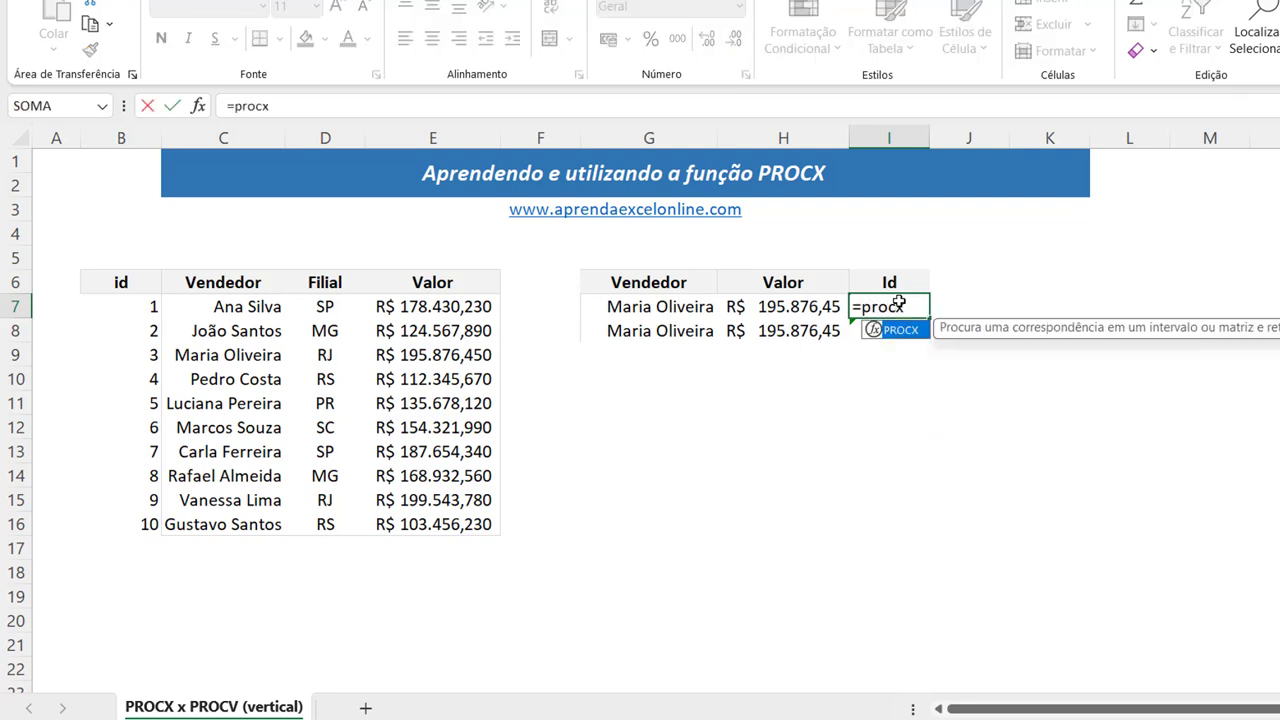
pyautogui.press('Tab')
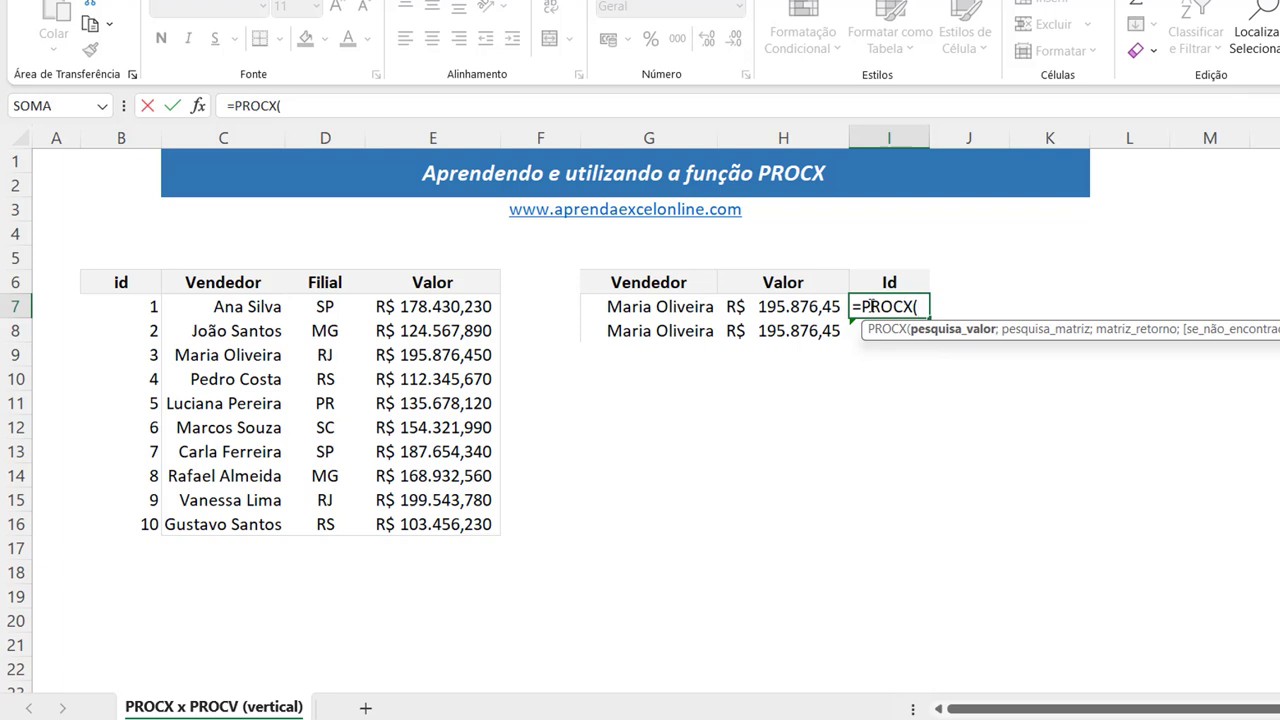
pyautogui.click(699, 312)
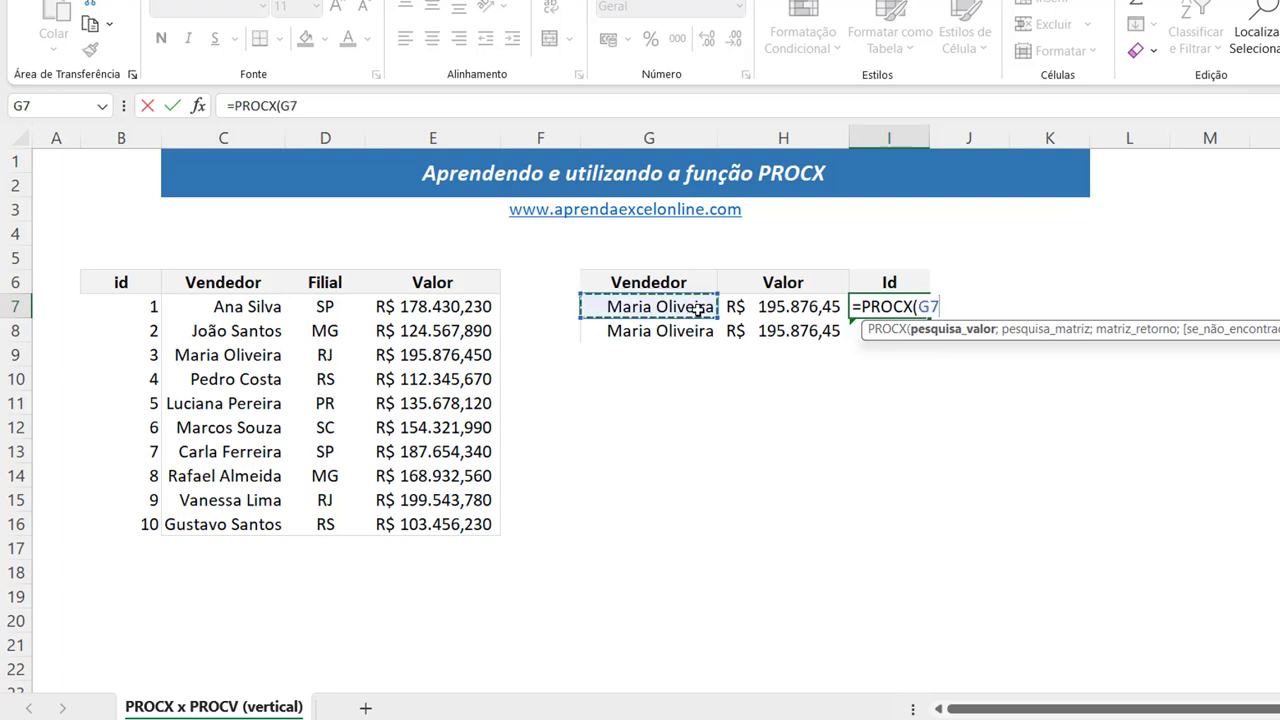
pyautogui.write(';')
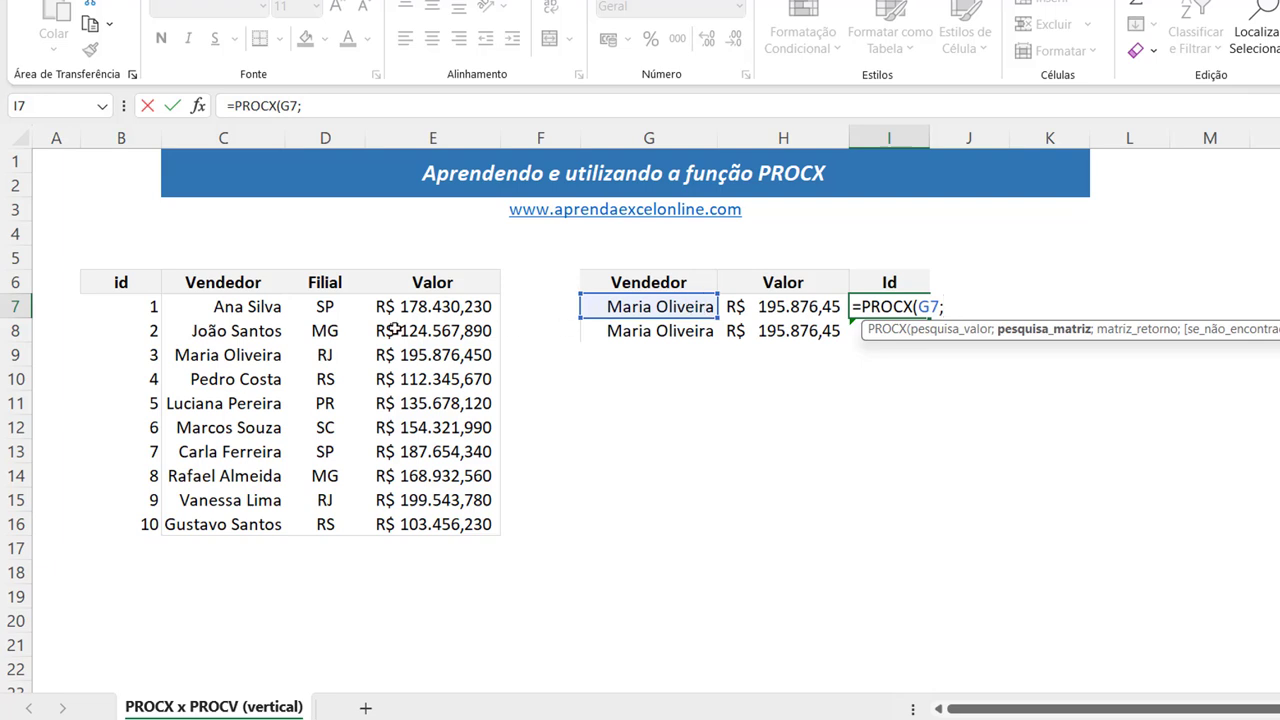
pyautogui.click(270, 314)
pyautogui.moveTo(268, 328); pyautogui.dragTo(258, 518)
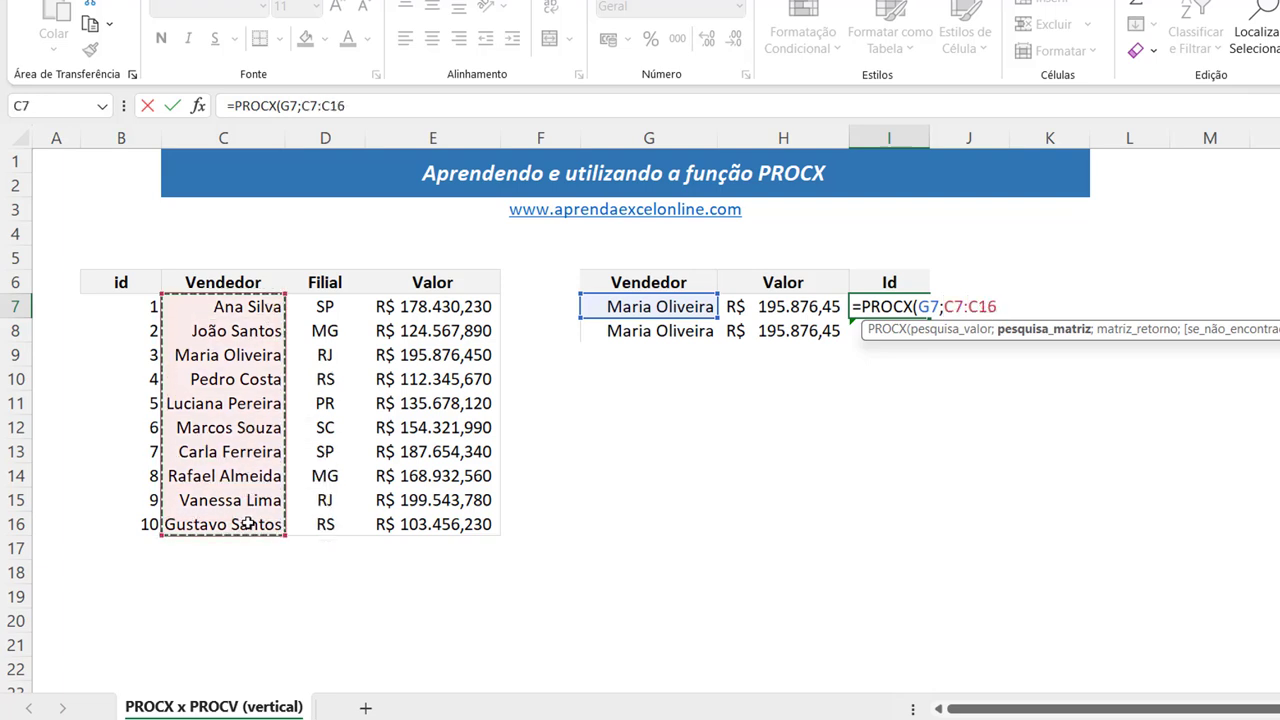
pyautogui.write(';')
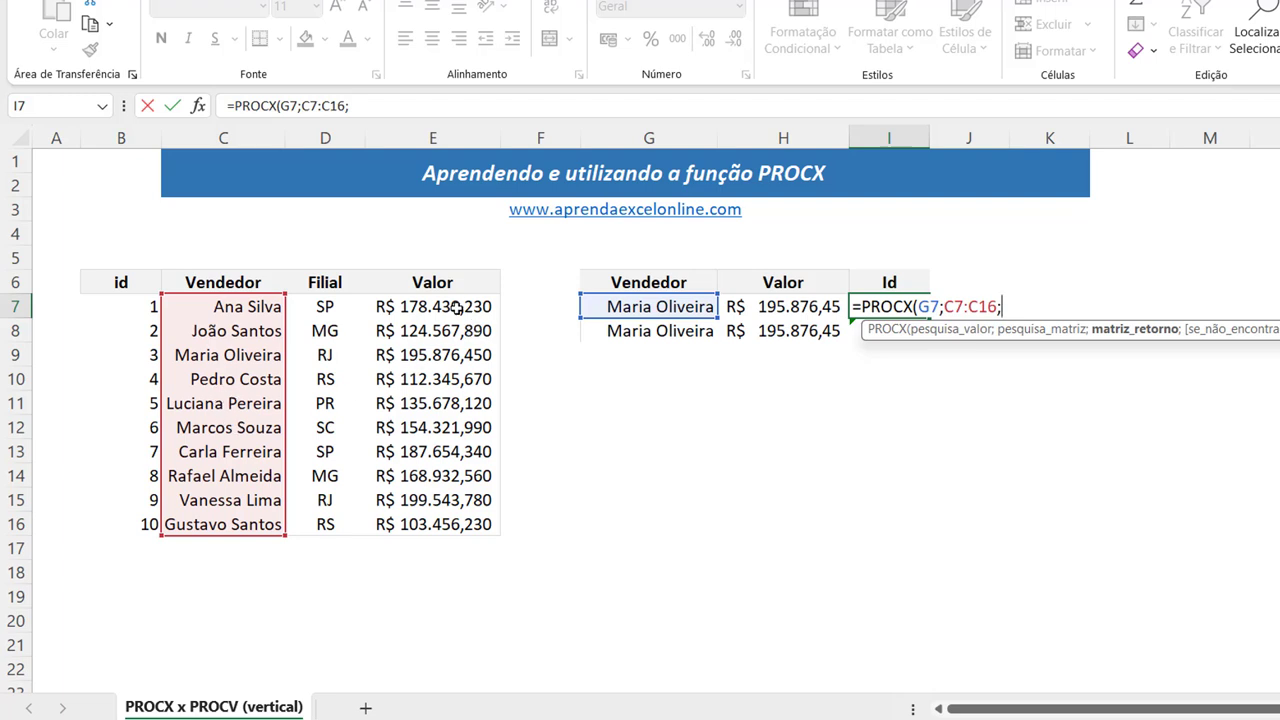
# Use the id range B7:B16 as the return array, finish the PROCX formula in I7 and check it against the sales table.
pyautogui.moveTo(456, 308); pyautogui.dragTo(432, 527)
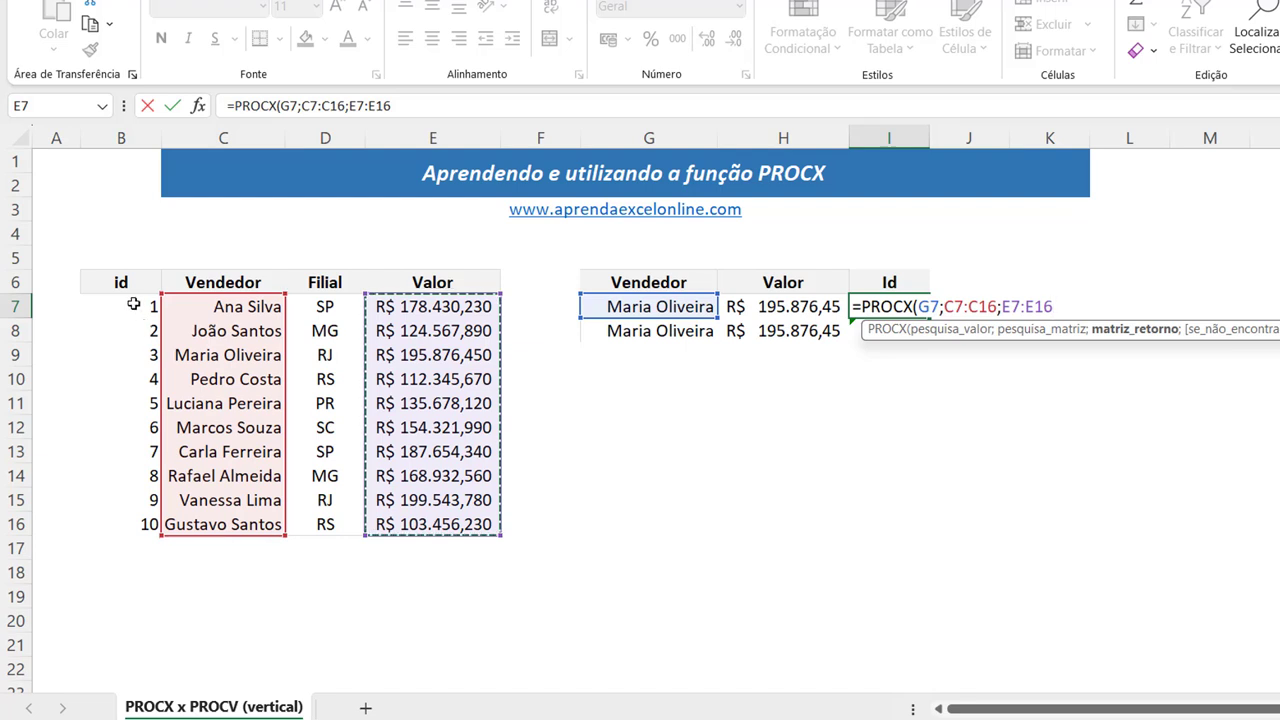
pyautogui.moveTo(131, 307); pyautogui.dragTo(143, 520)
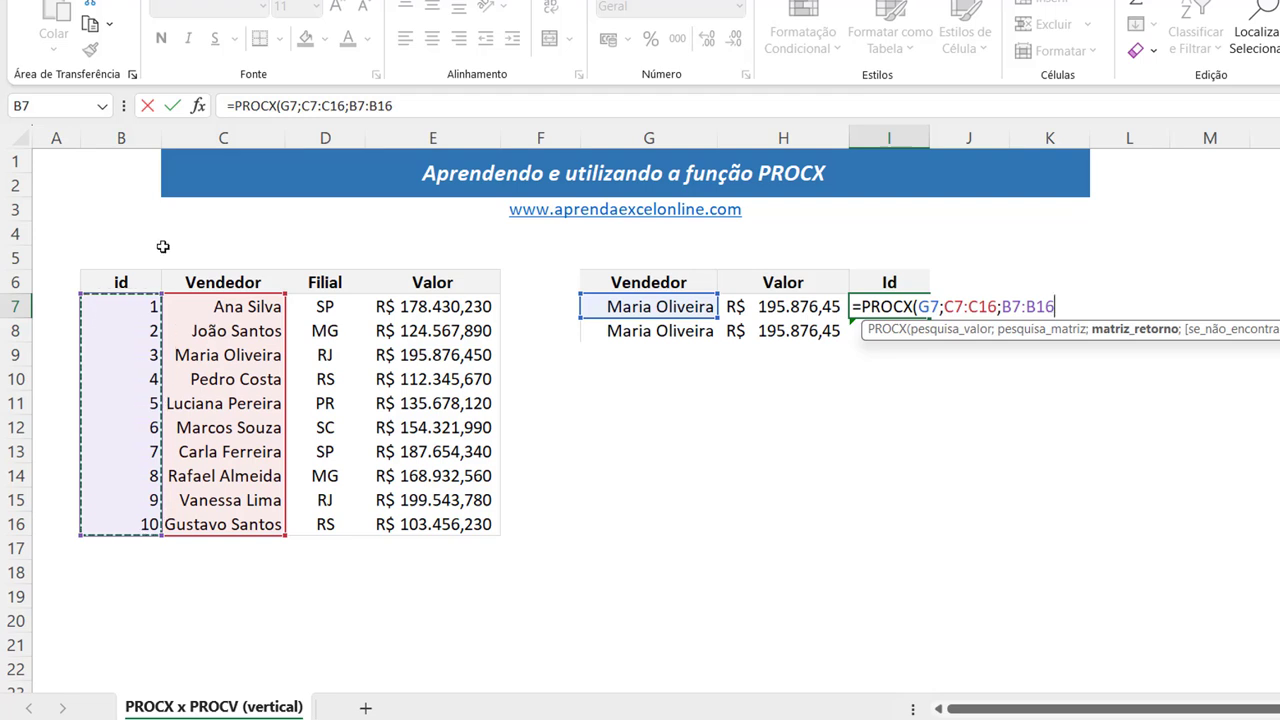
pyautogui.write(')')
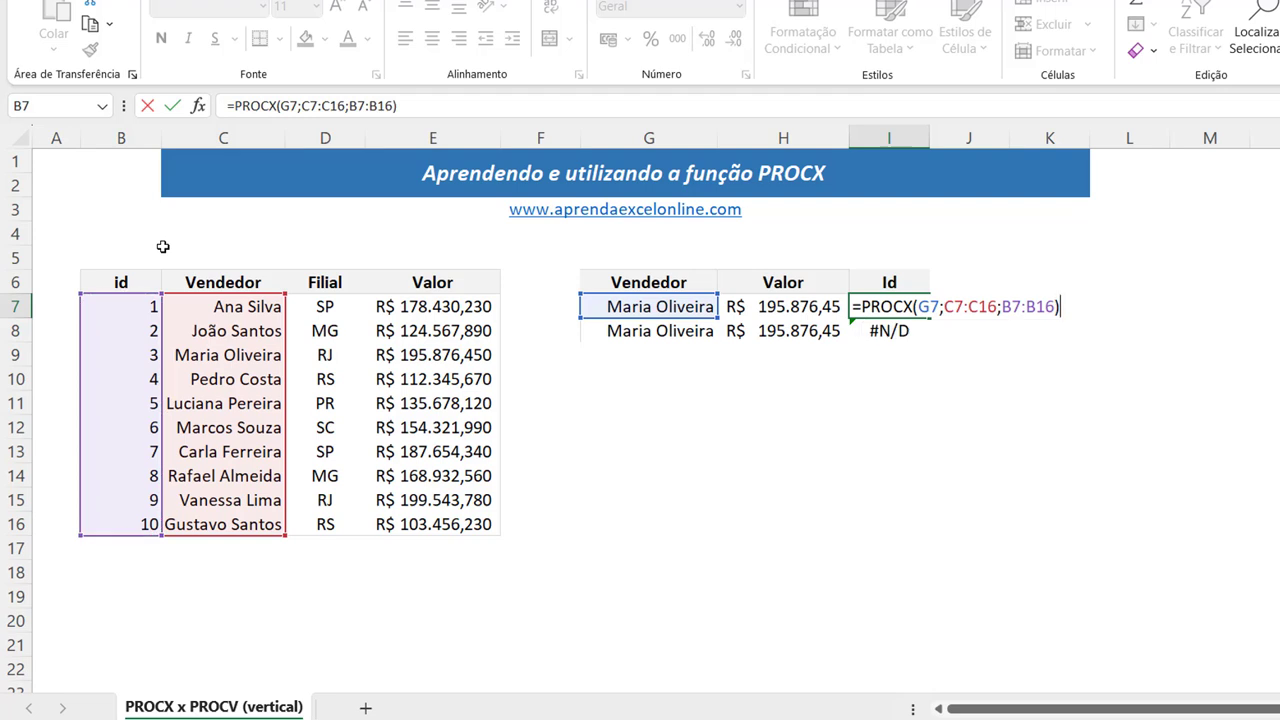
pyautogui.press('Return')
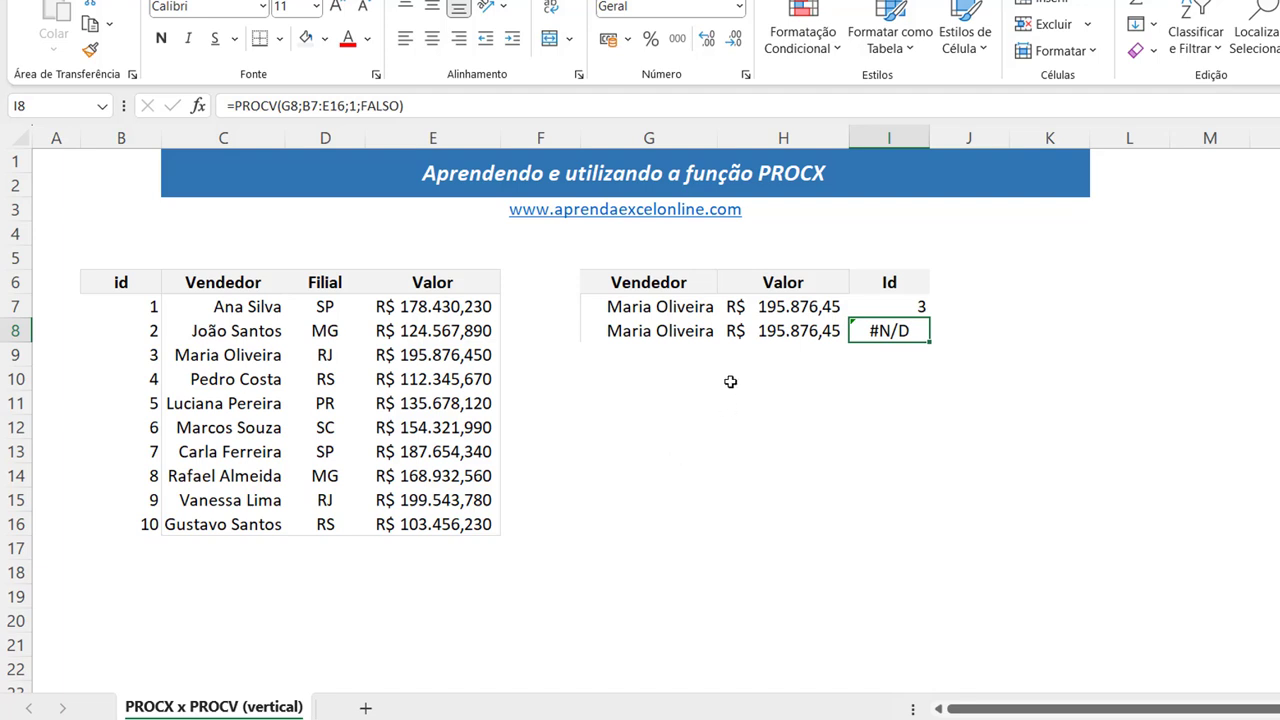
pyautogui.click(692, 307)
pyautogui.click(866, 301)
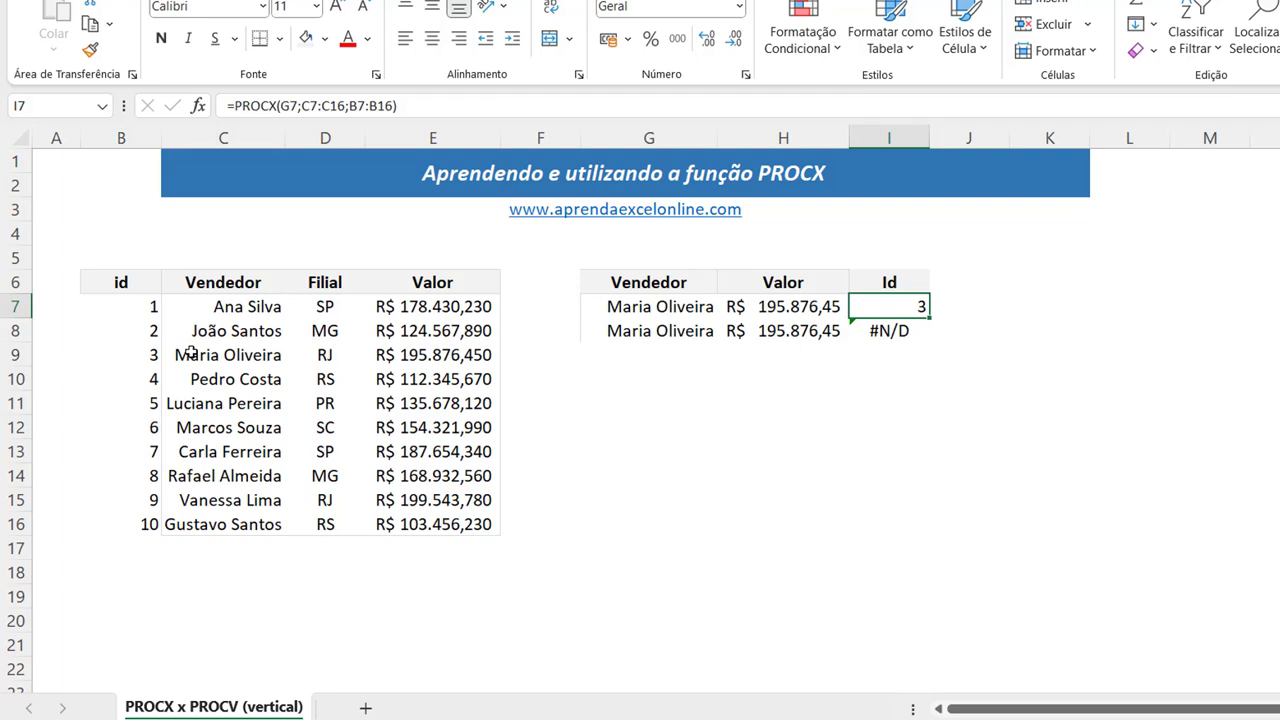
pyautogui.click(15, 355)
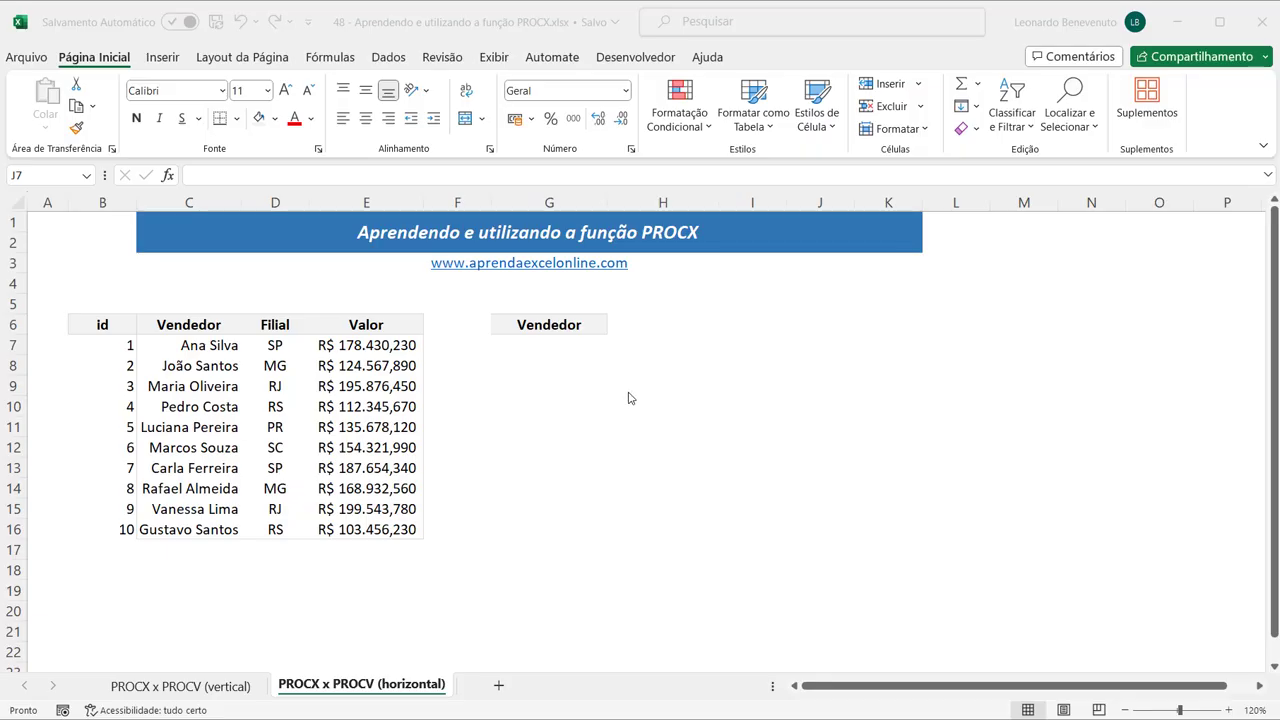
# Start a PROCX formula in G7 on the horizontal sheet with the header in G6 as the lookup value.
pyautogui.click(572, 460)
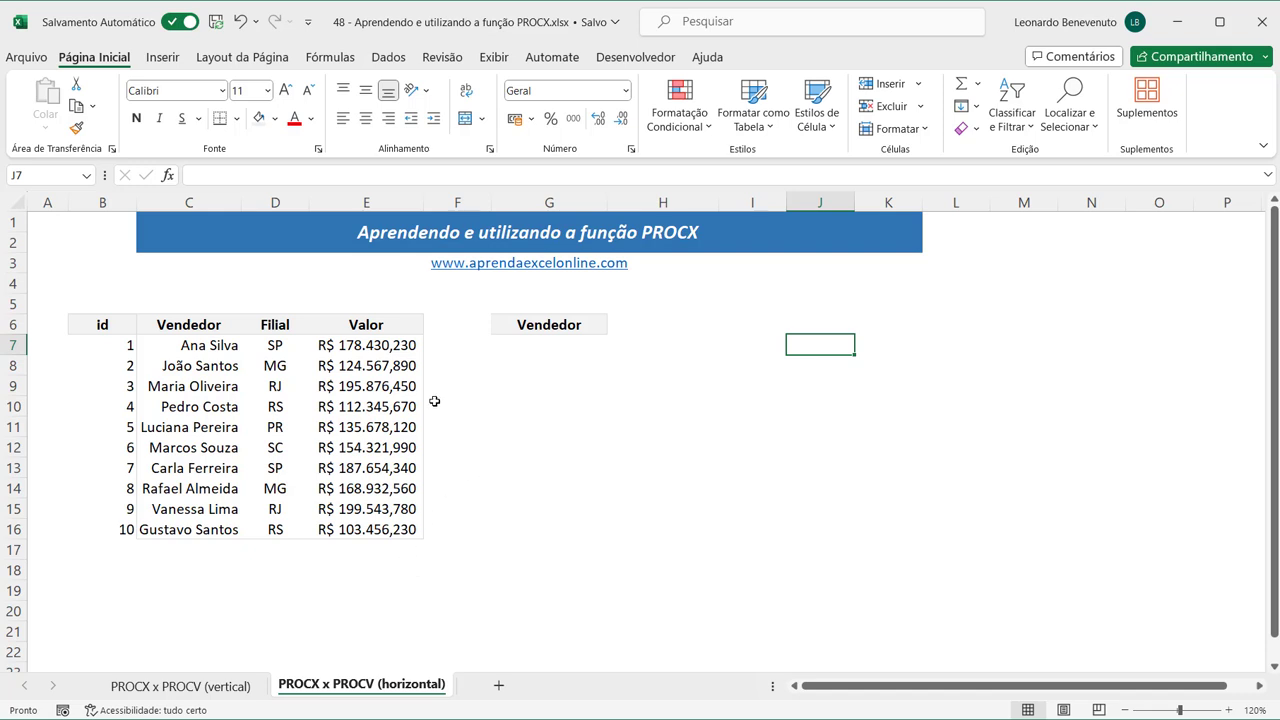
pyautogui.click(564, 428)
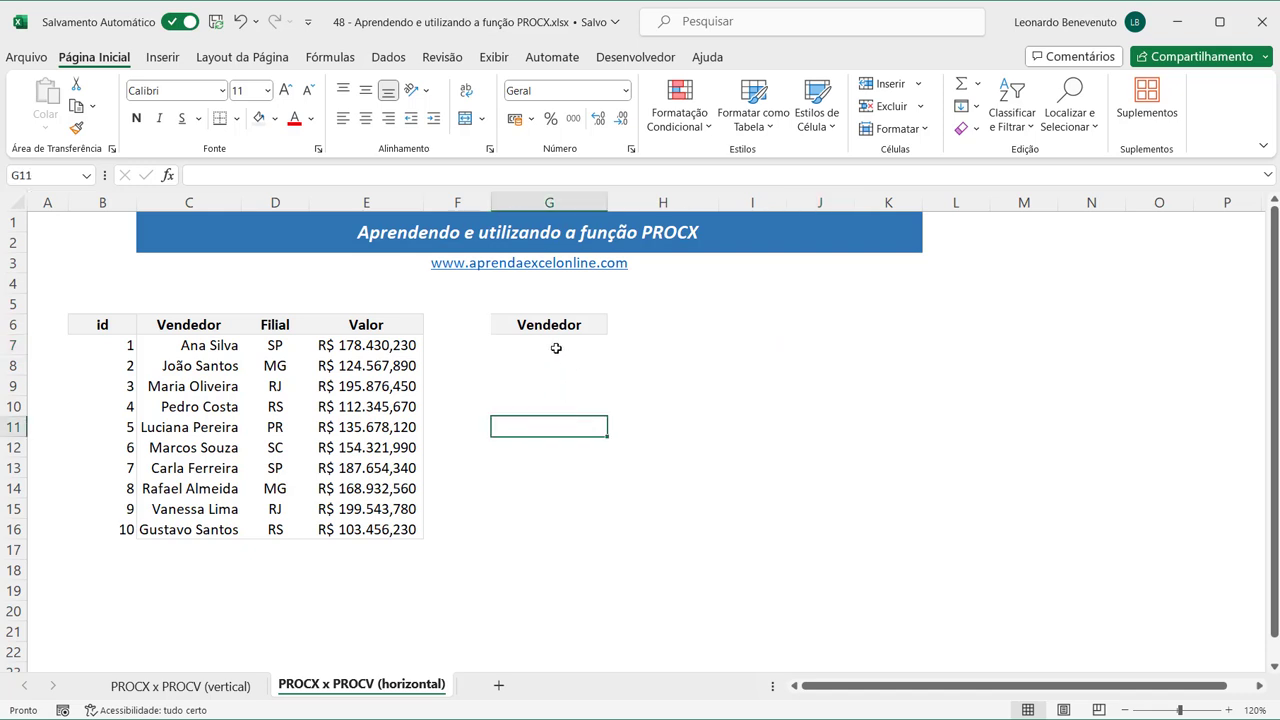
pyautogui.press('Up')
pyautogui.press('Up')
pyautogui.press('Up')
pyautogui.press('Up')
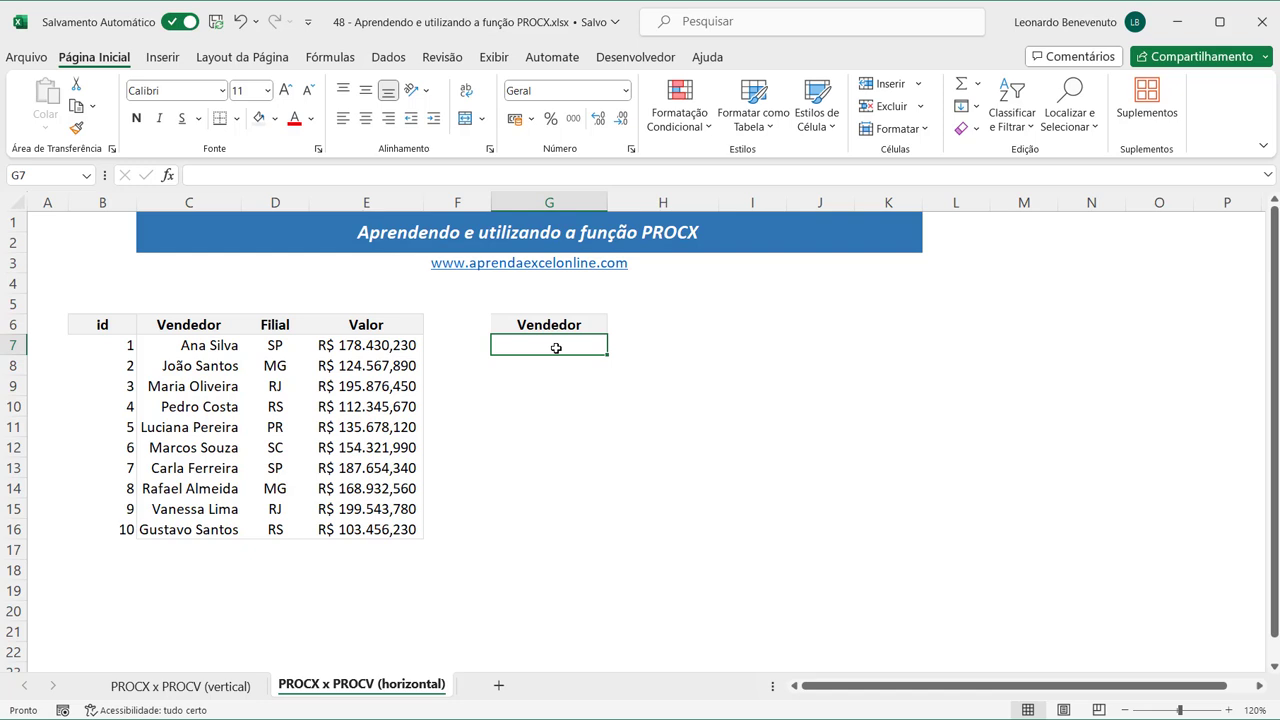
pyautogui.write('=pro')
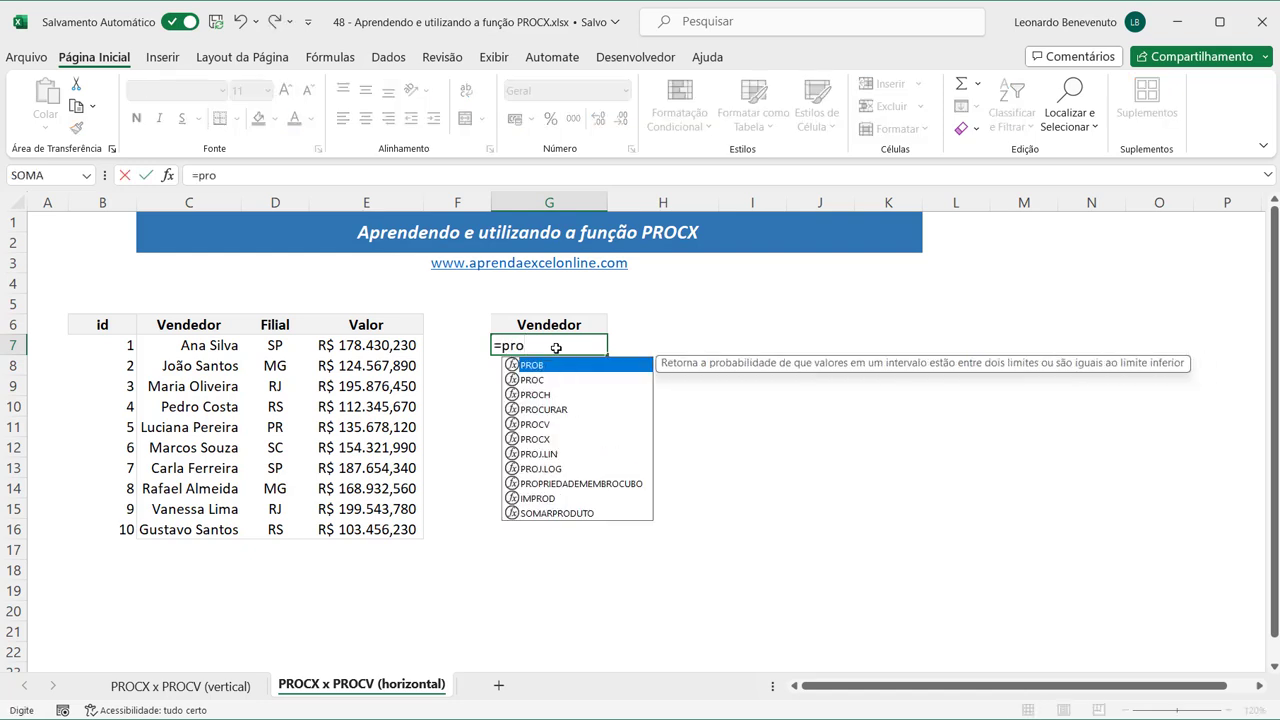
pyautogui.write('cx')
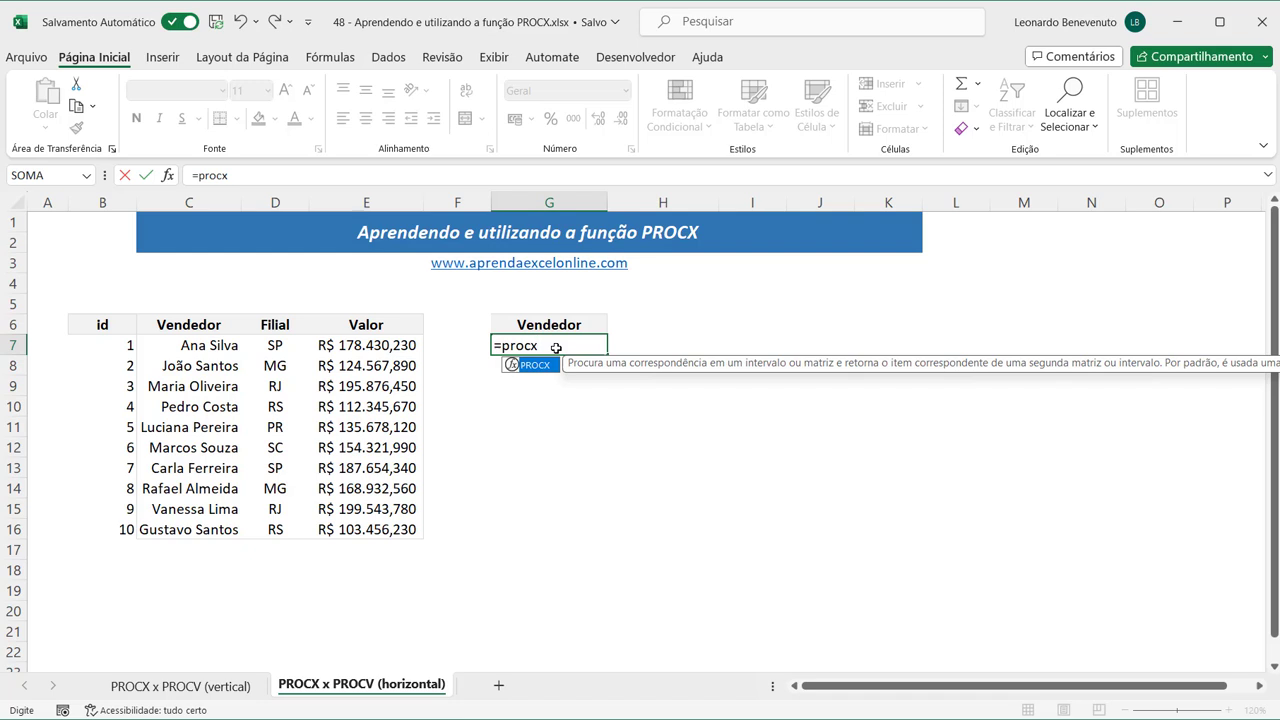
pyautogui.write('(')
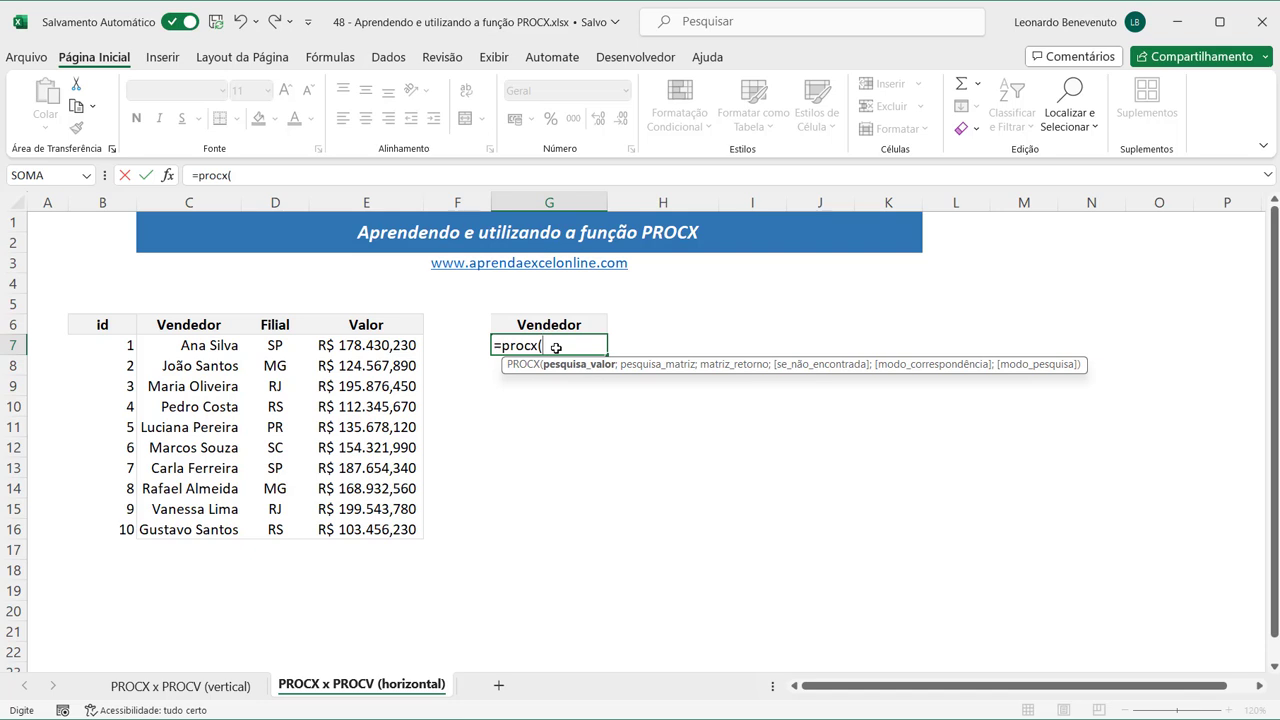
pyautogui.click(562, 330)
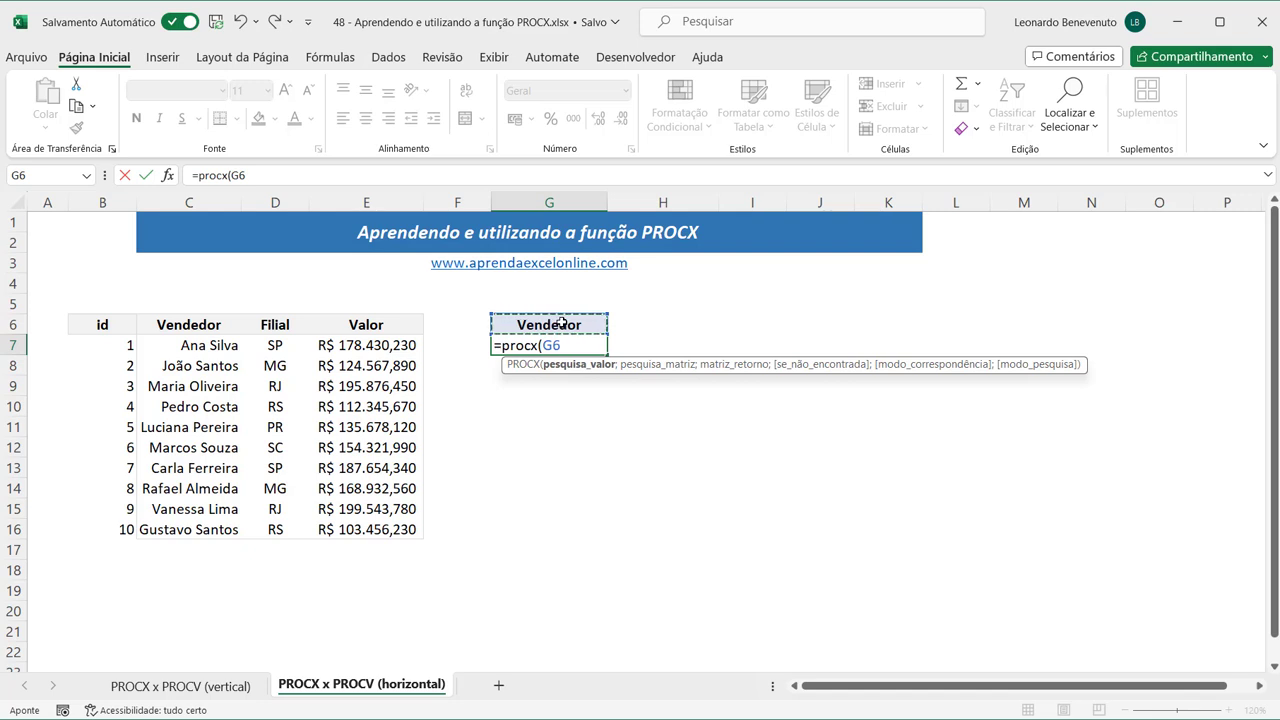
pyautogui.write(';')
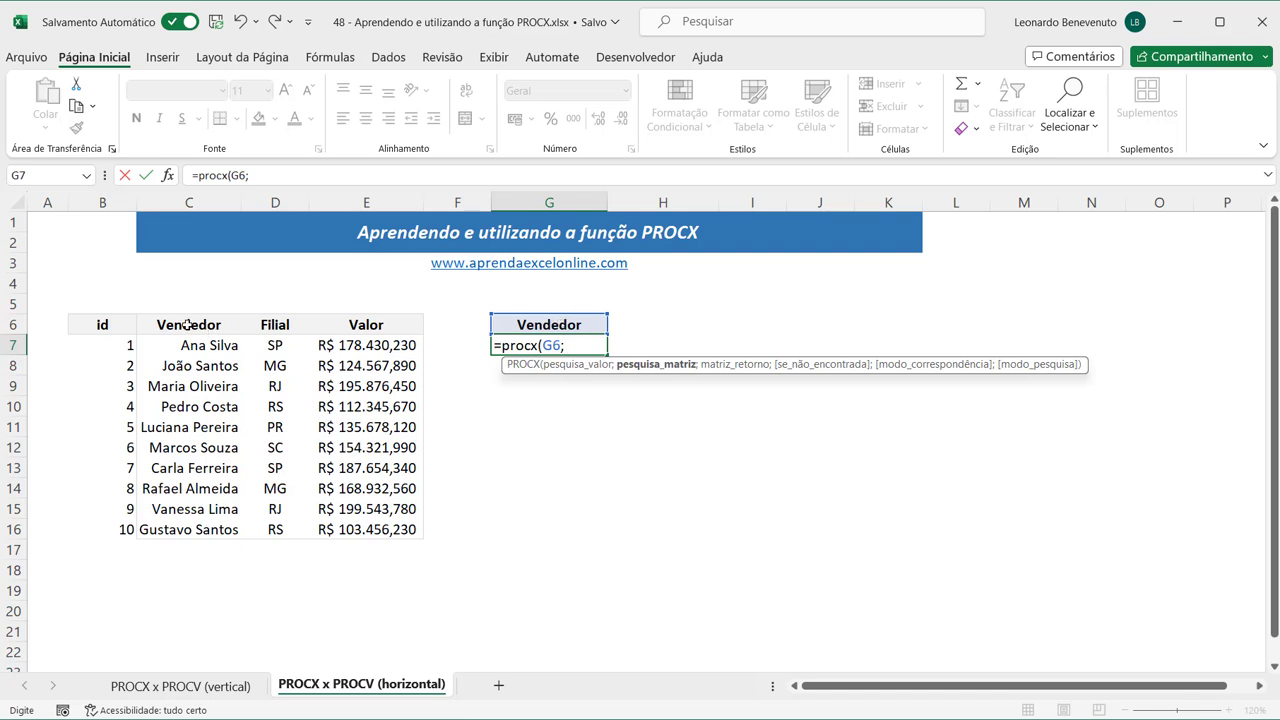
# Complete the G7 formula with C6:E6 as the lookup array and C7:E16 as the return array, and review the returned list.
pyautogui.moveTo(186, 325); pyautogui.dragTo(350, 327)
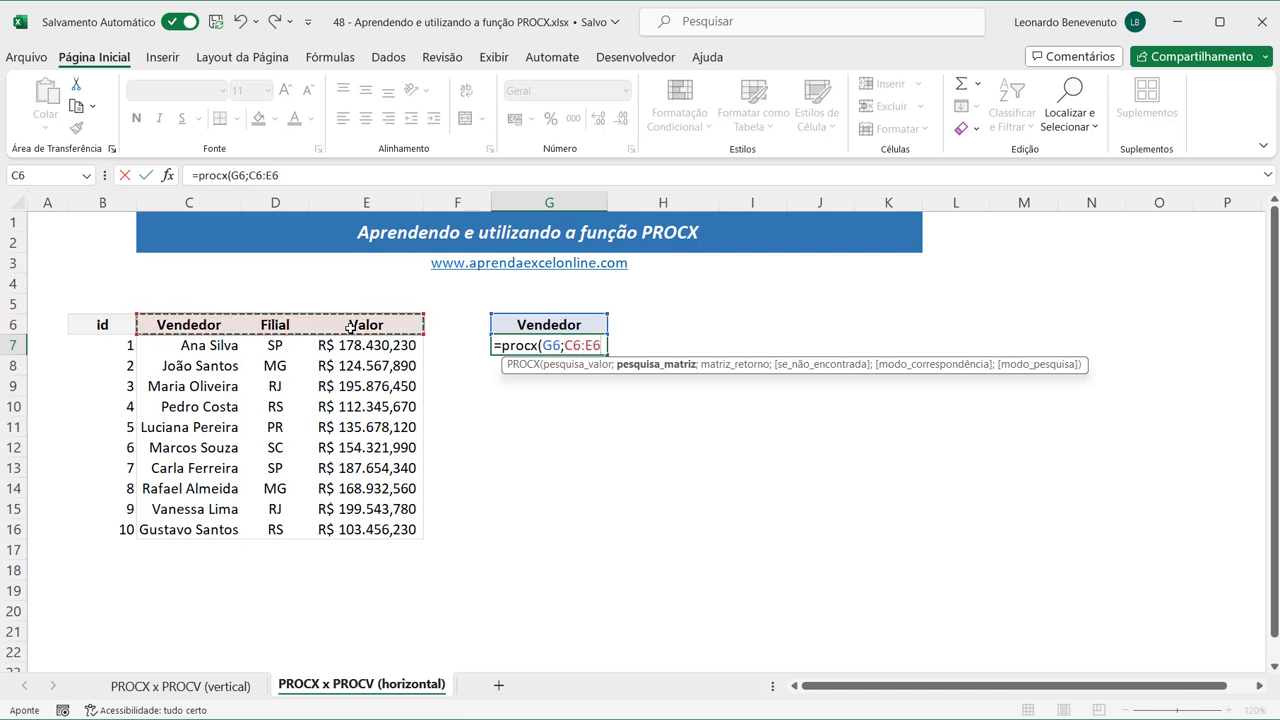
pyautogui.write(';')
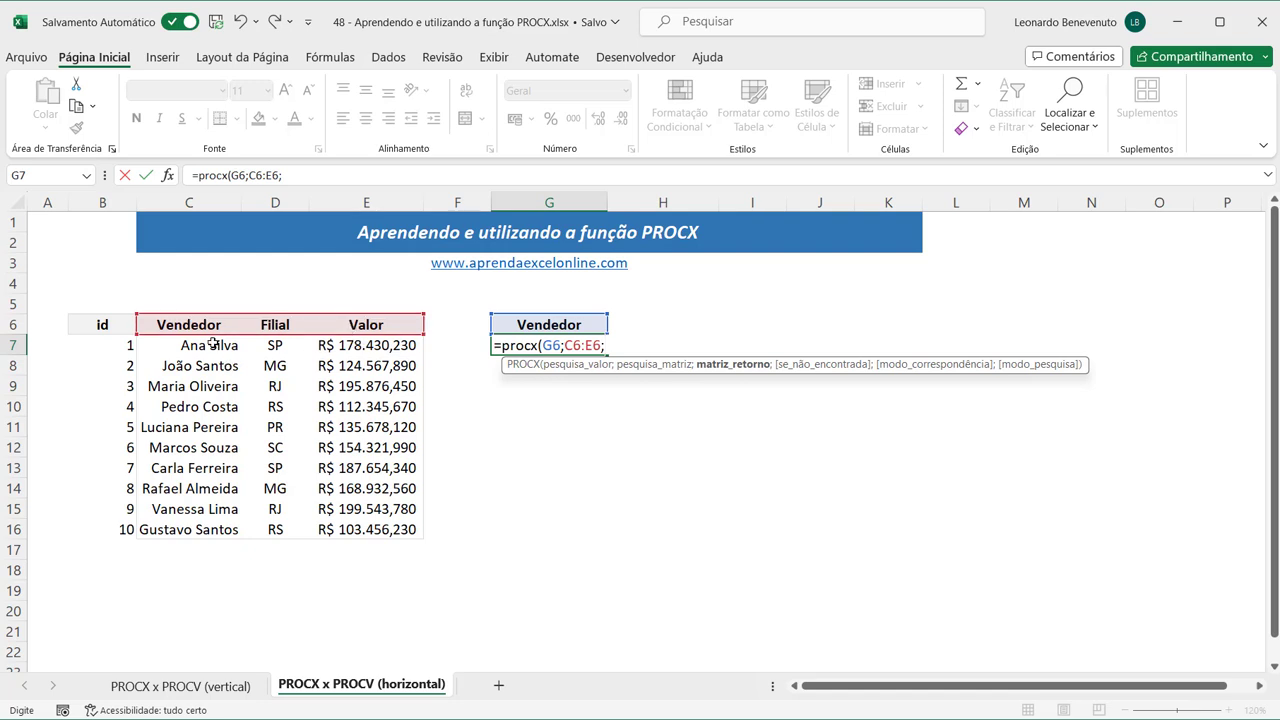
pyautogui.moveTo(213, 345); pyautogui.dragTo(190, 530)
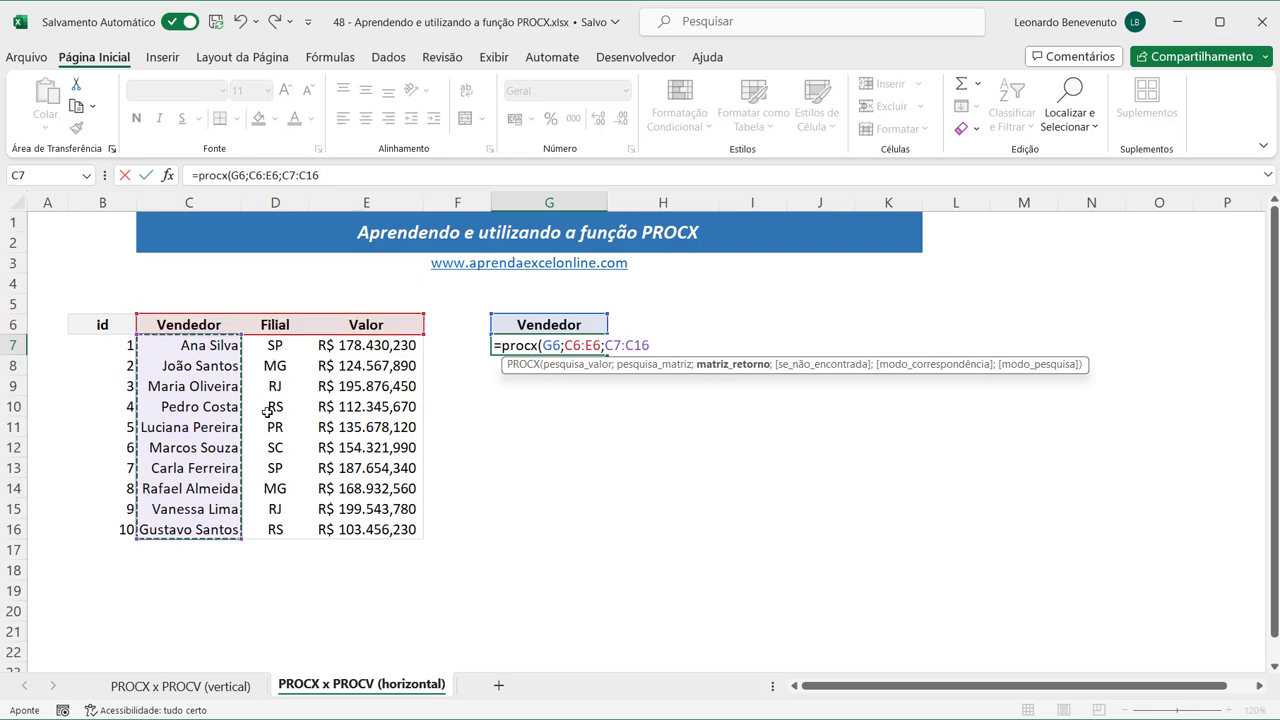
pyautogui.write(')')
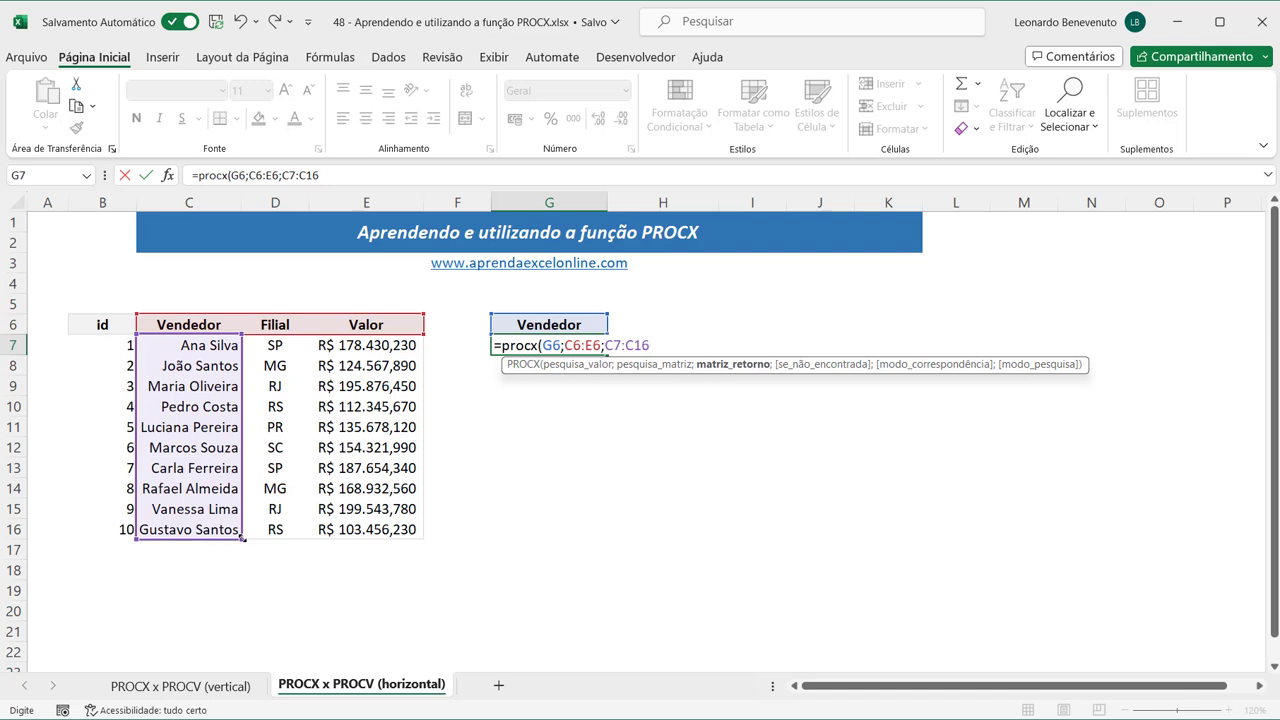
pyautogui.moveTo(274, 538); pyautogui.dragTo(372, 535)
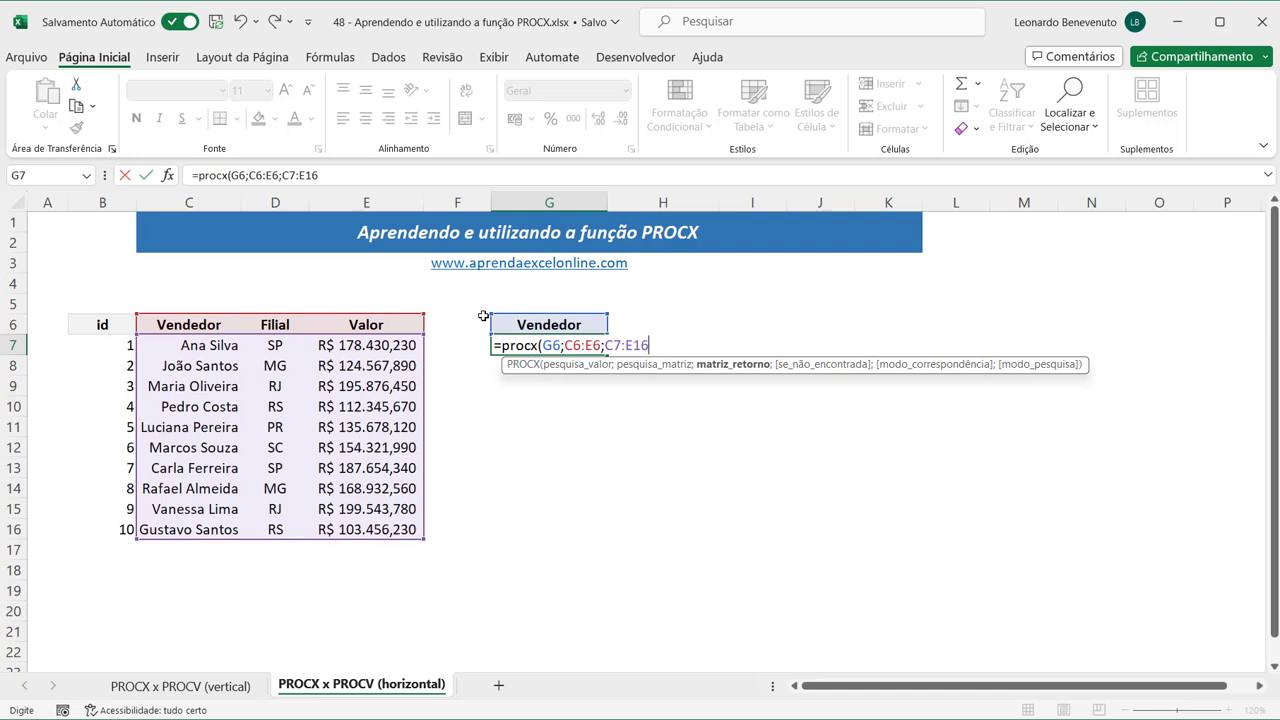
pyautogui.press('Return')
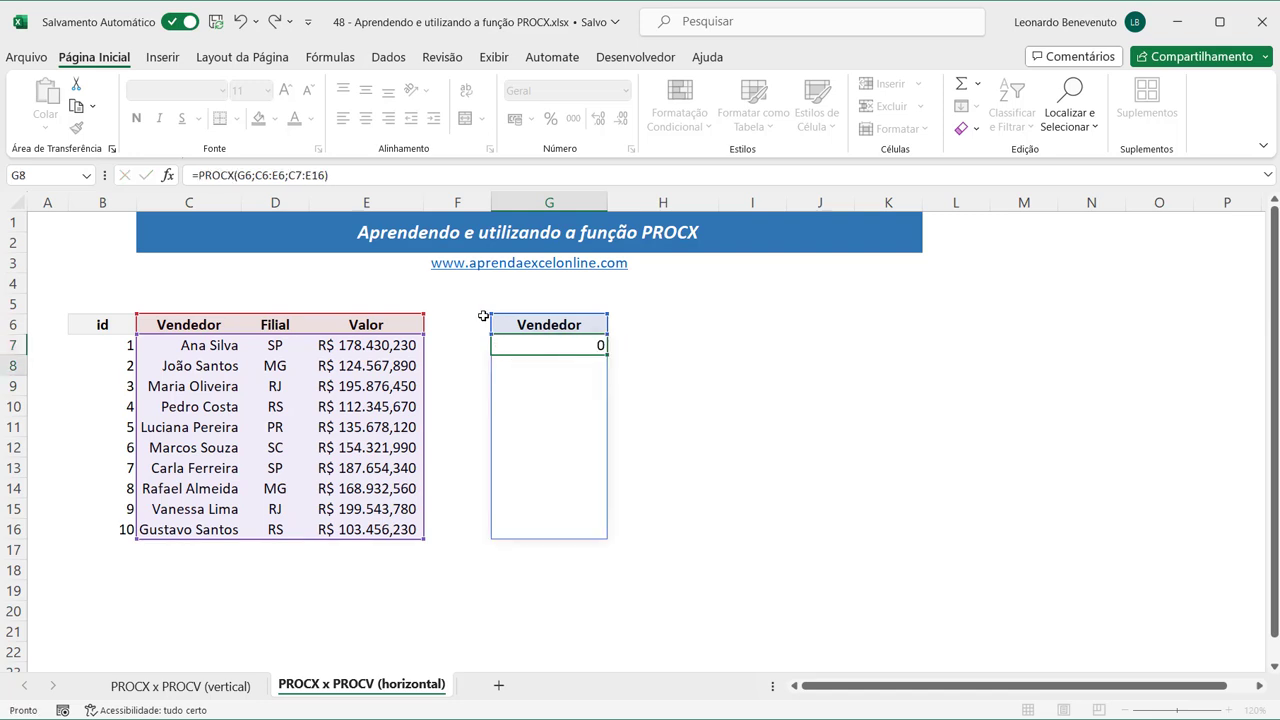
pyautogui.click(668, 341)
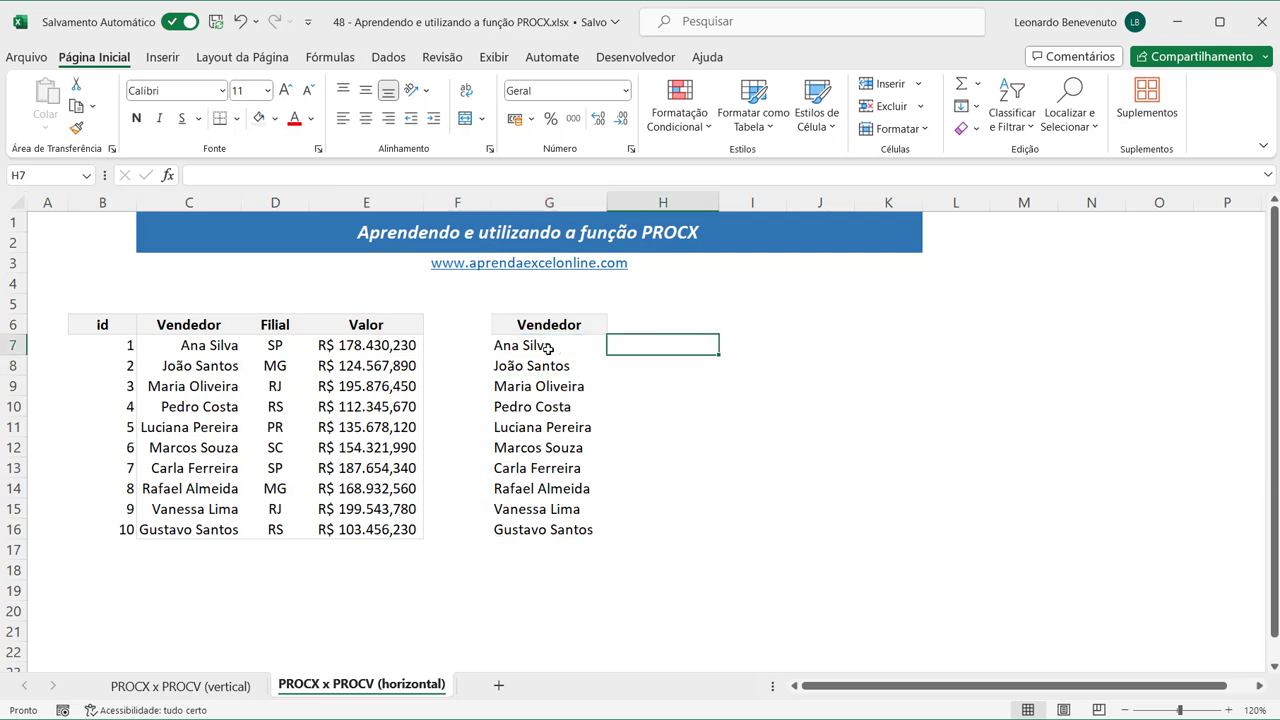
pyautogui.moveTo(550, 346); pyautogui.dragTo(546, 545)
pyautogui.click(628, 427)
# Test the horizontal lookup by changing the header in G6 to Filial and to Valor.
pyautogui.click(578, 329)
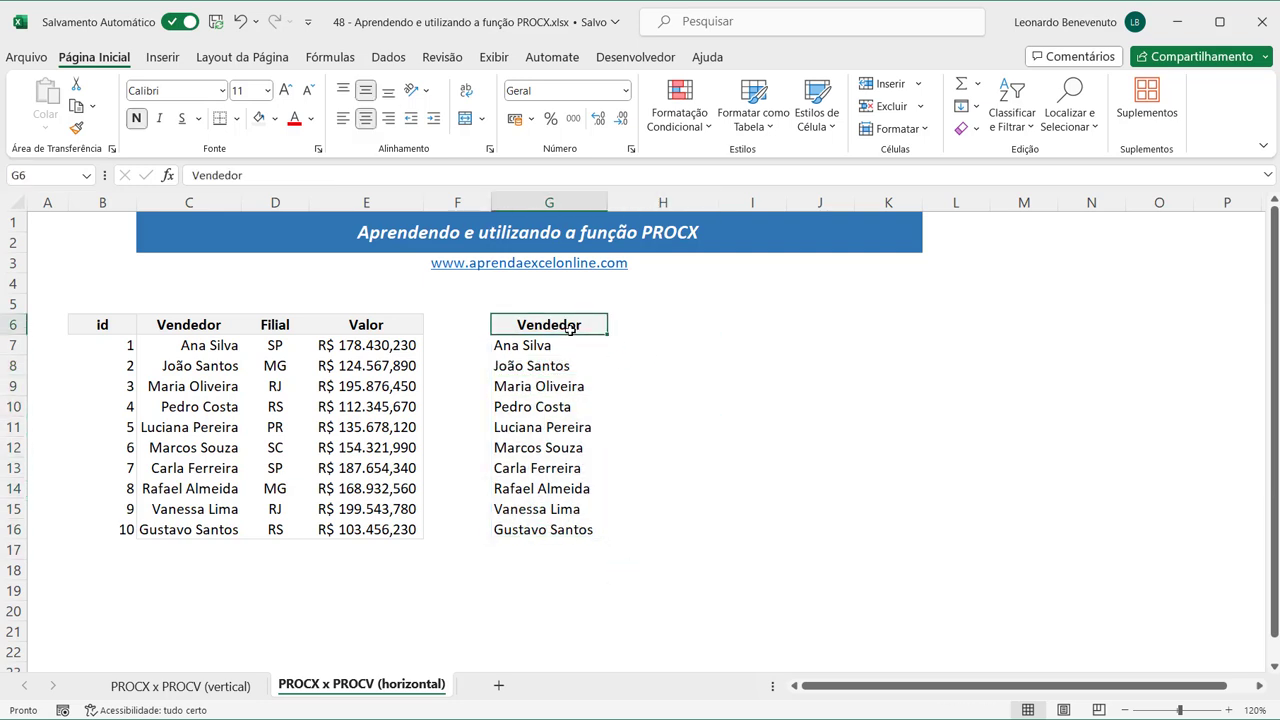
pyautogui.write('Filial')
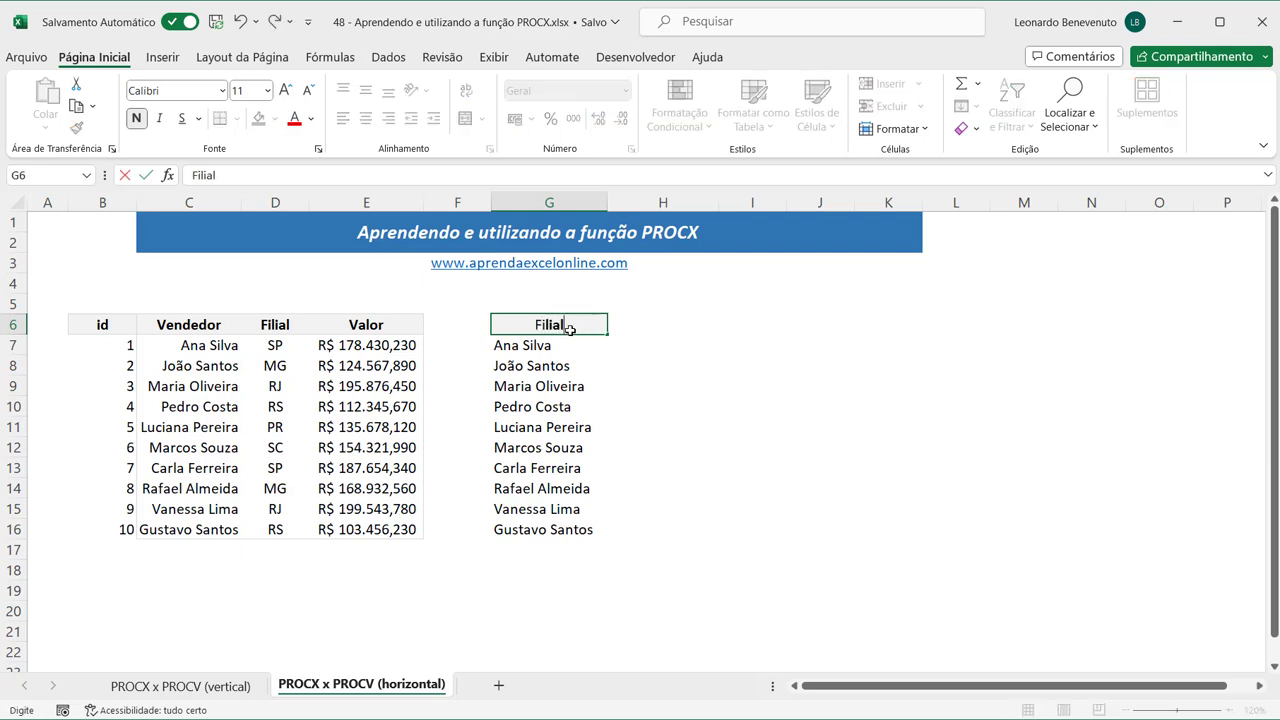
pyautogui.press('Return')
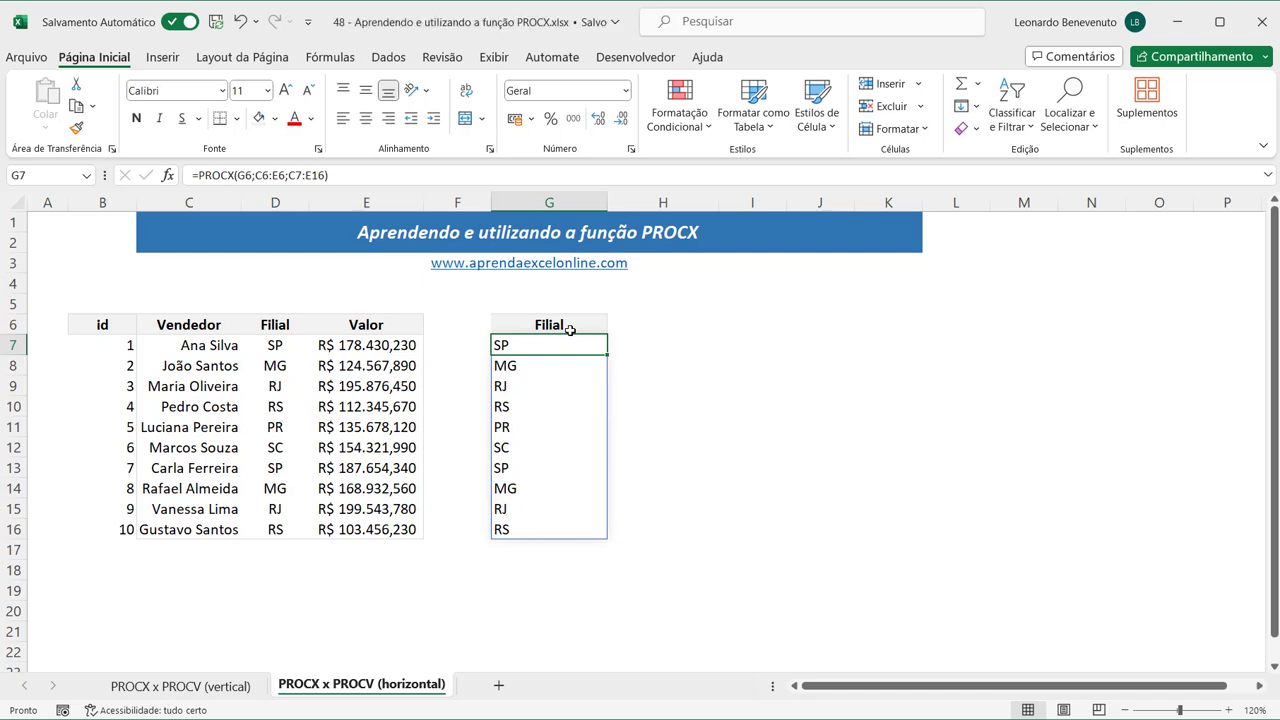
pyautogui.click(569, 329)
pyautogui.write('Valor')
pyautogui.press('Return')
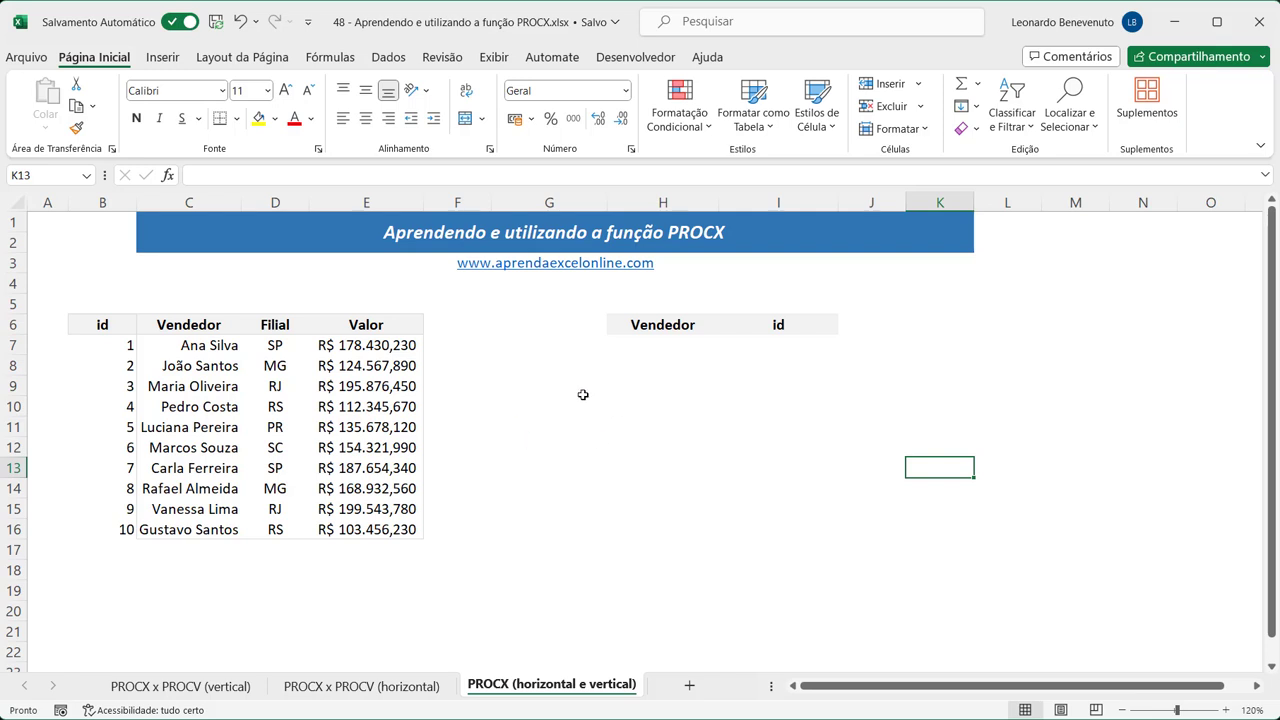
# Choose the seller with id 5 in H7 as the lookup value on the combined lookup sheet.
pyautogui.click(645, 389)
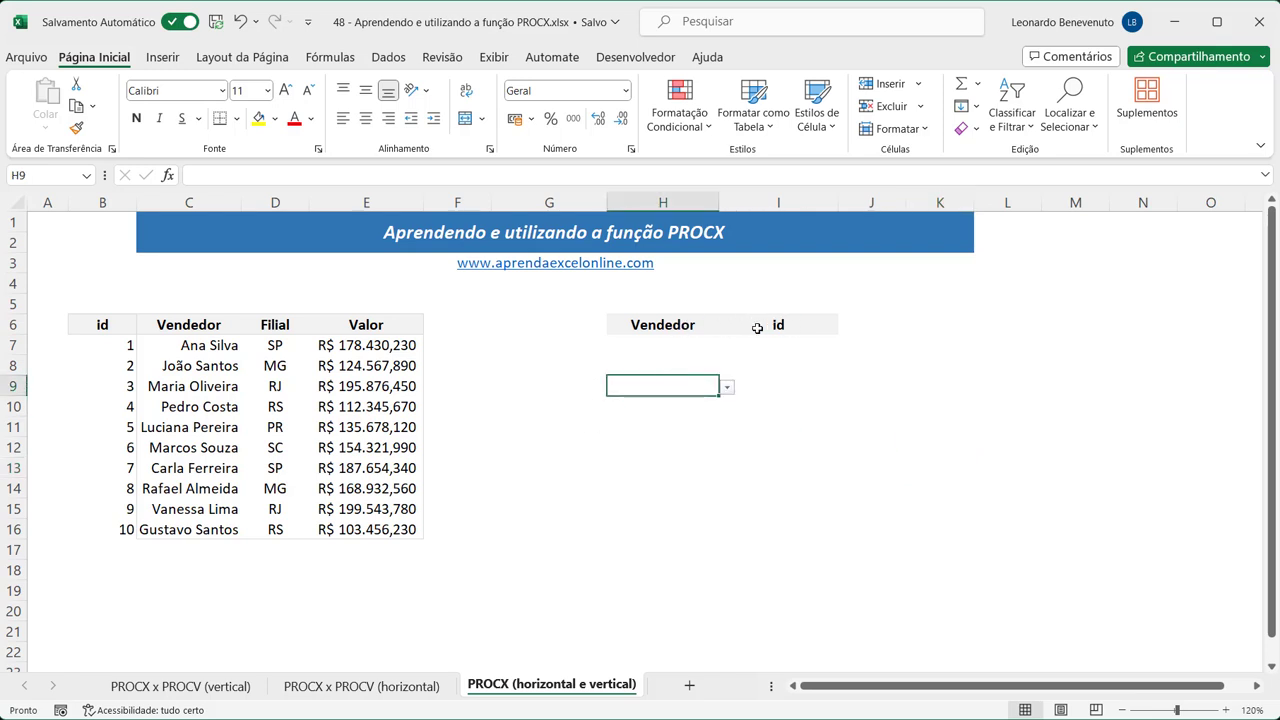
pyautogui.click(693, 325)
pyautogui.click(687, 344)
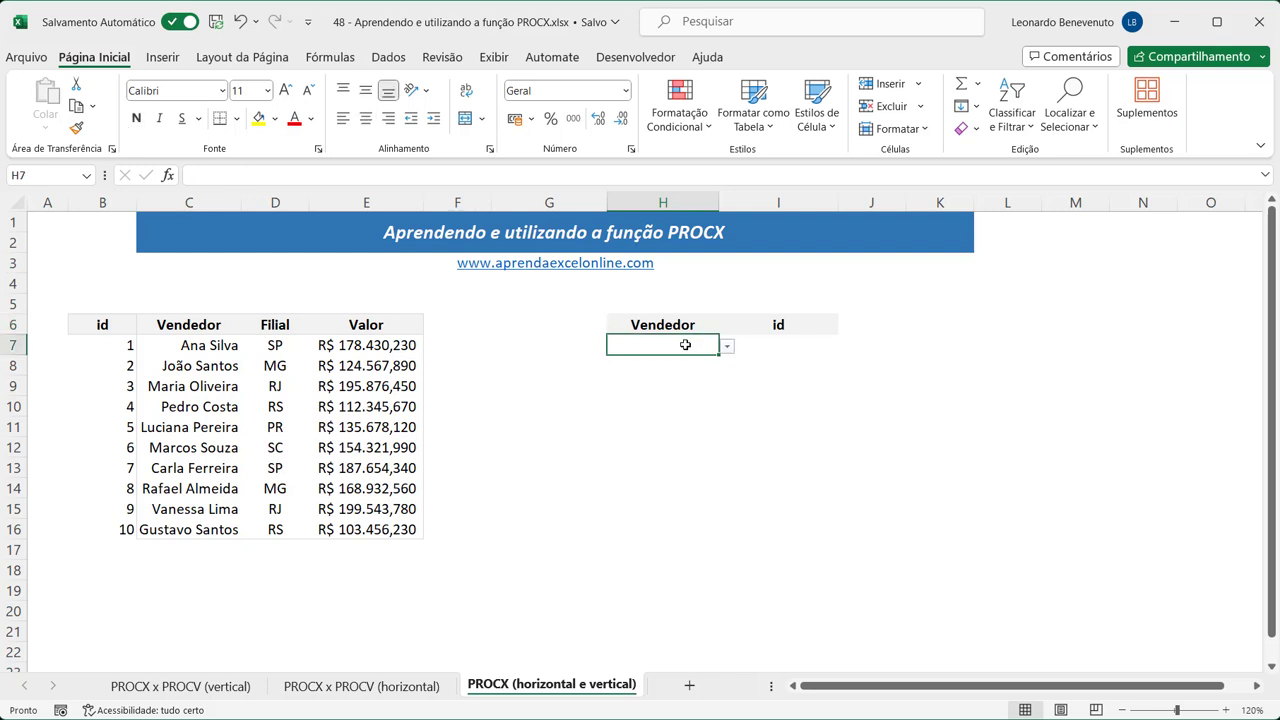
pyautogui.click(723, 346)
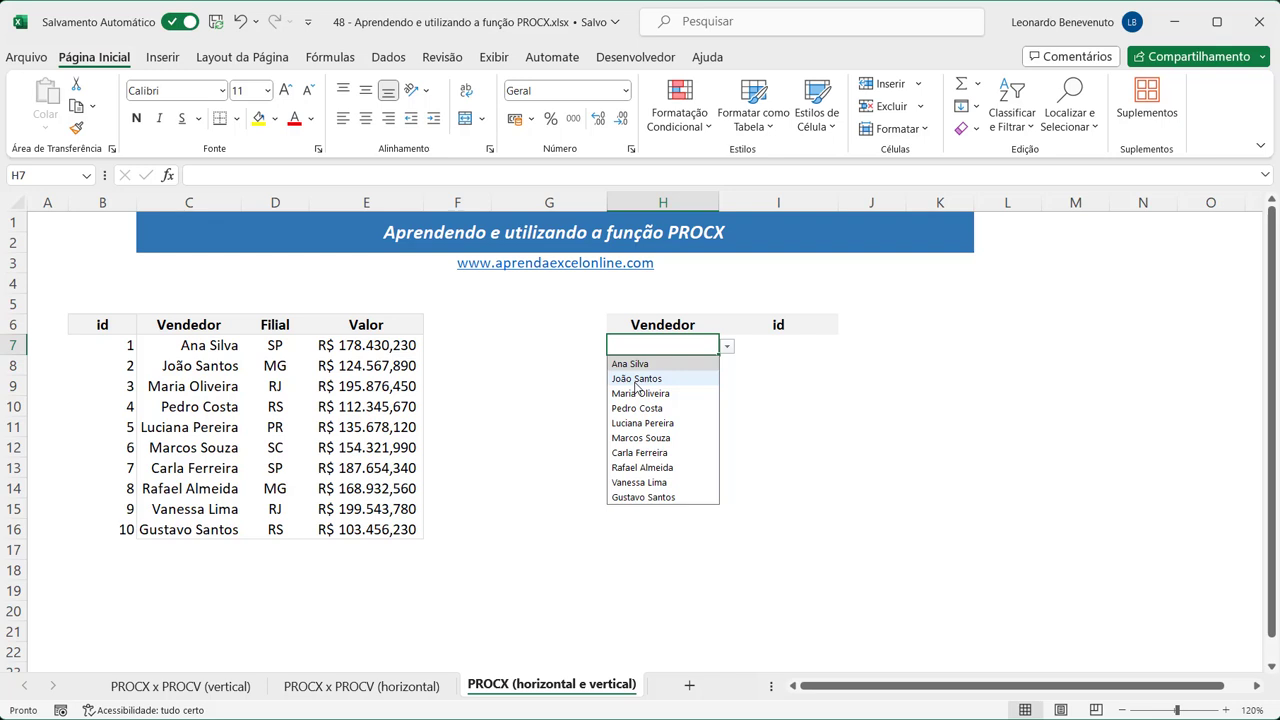
pyautogui.click(660, 425)
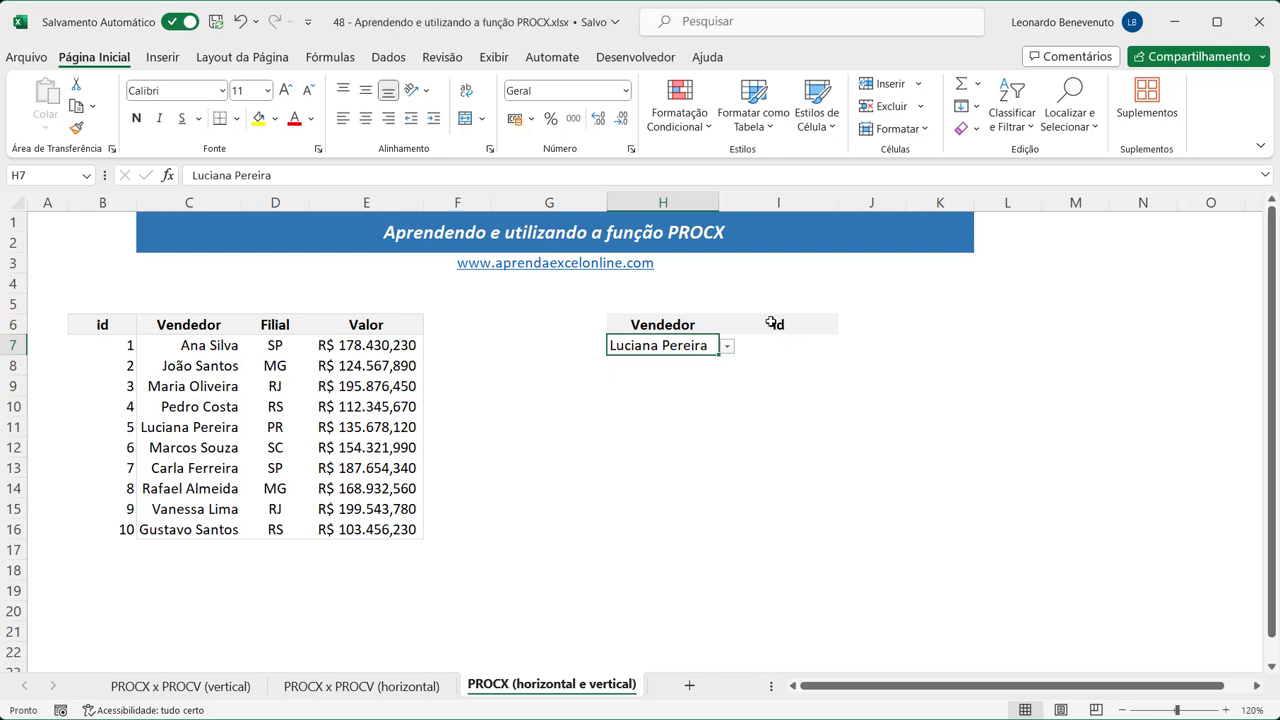
# Try out the header choices in I6 by selecting Filial and Valor.
pyautogui.click(778, 327)
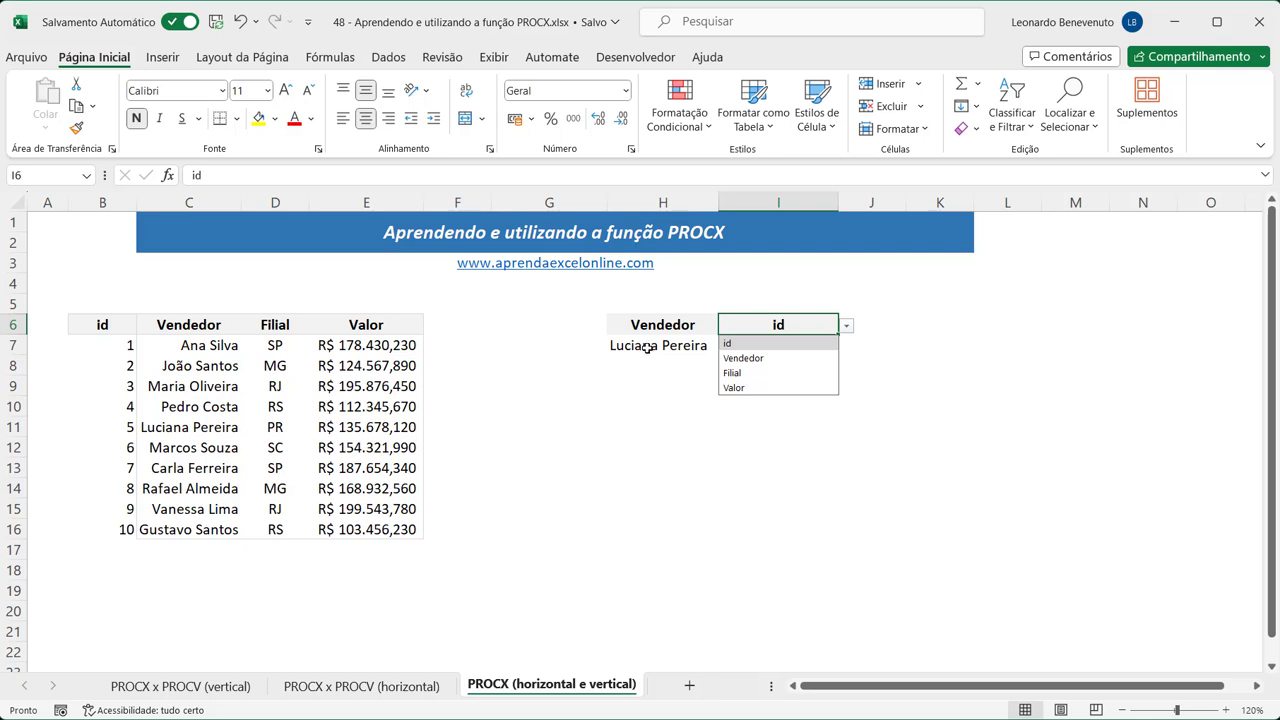
pyautogui.click(731, 374)
pyautogui.click(845, 326)
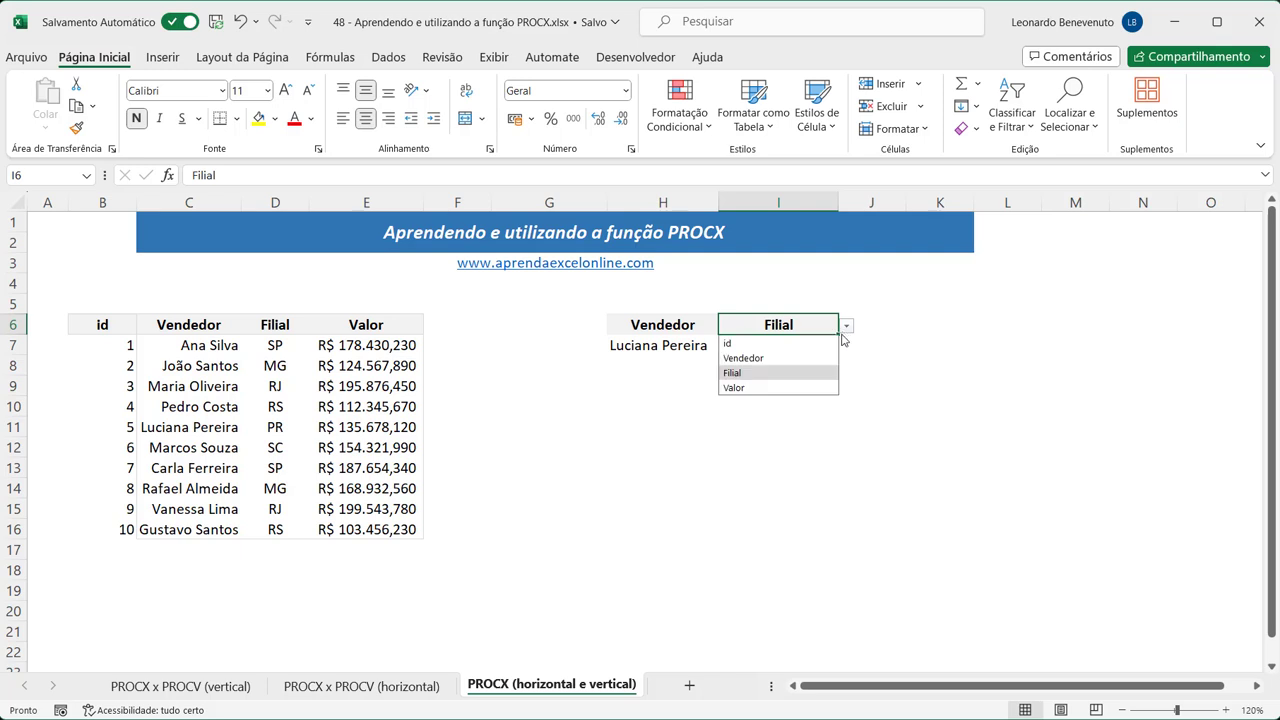
pyautogui.click(815, 390)
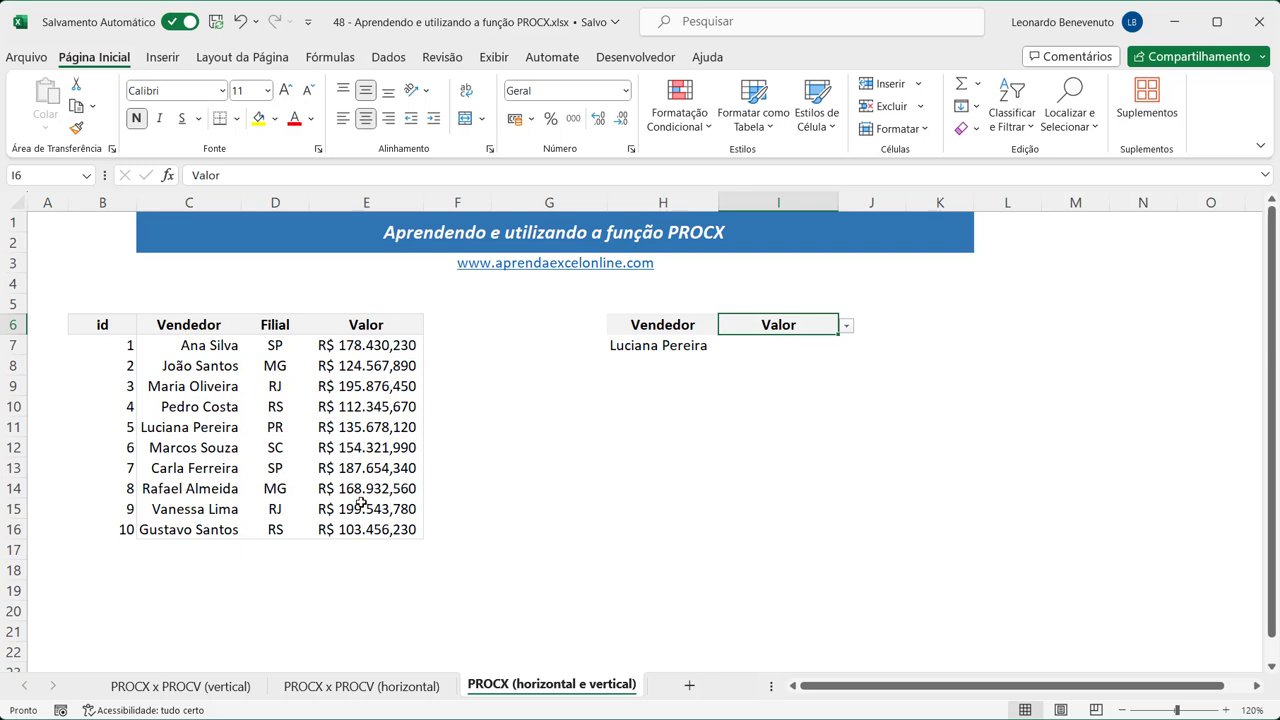
# Trace the chosen seller's row in the sales table across to the Valor column.
pyautogui.click(186, 430)
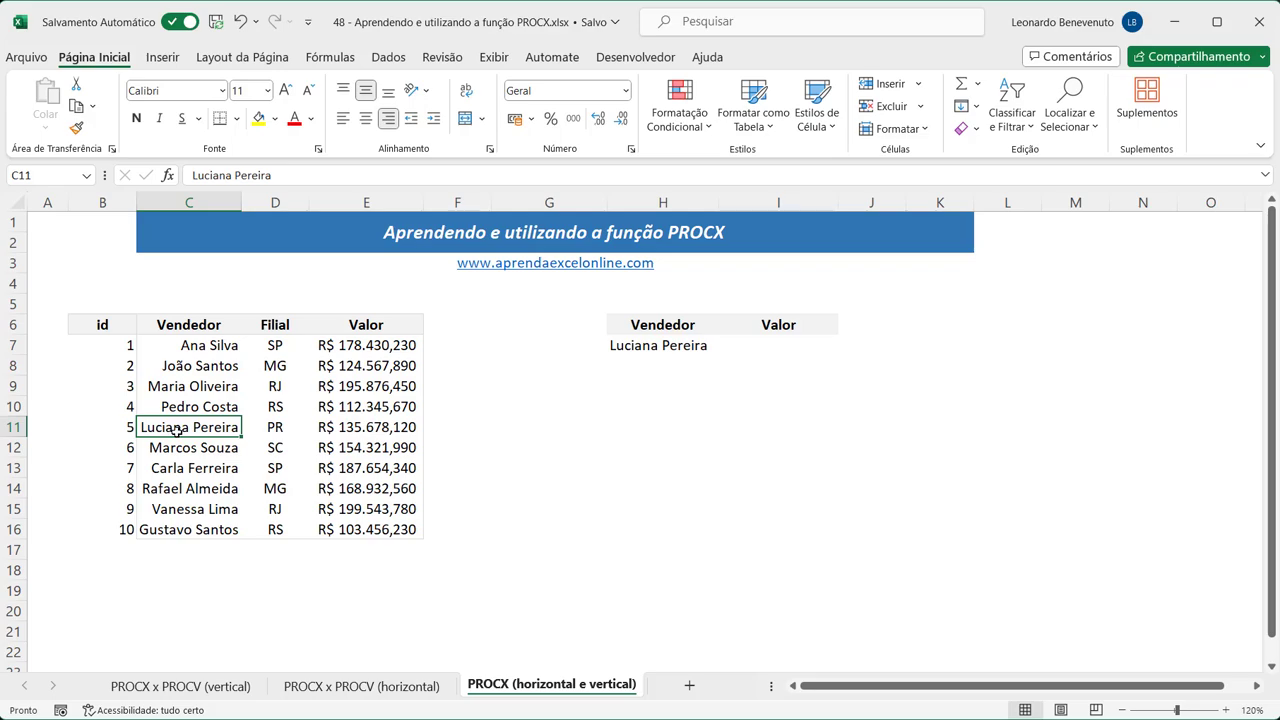
pyautogui.click(125, 427)
pyautogui.click(206, 432)
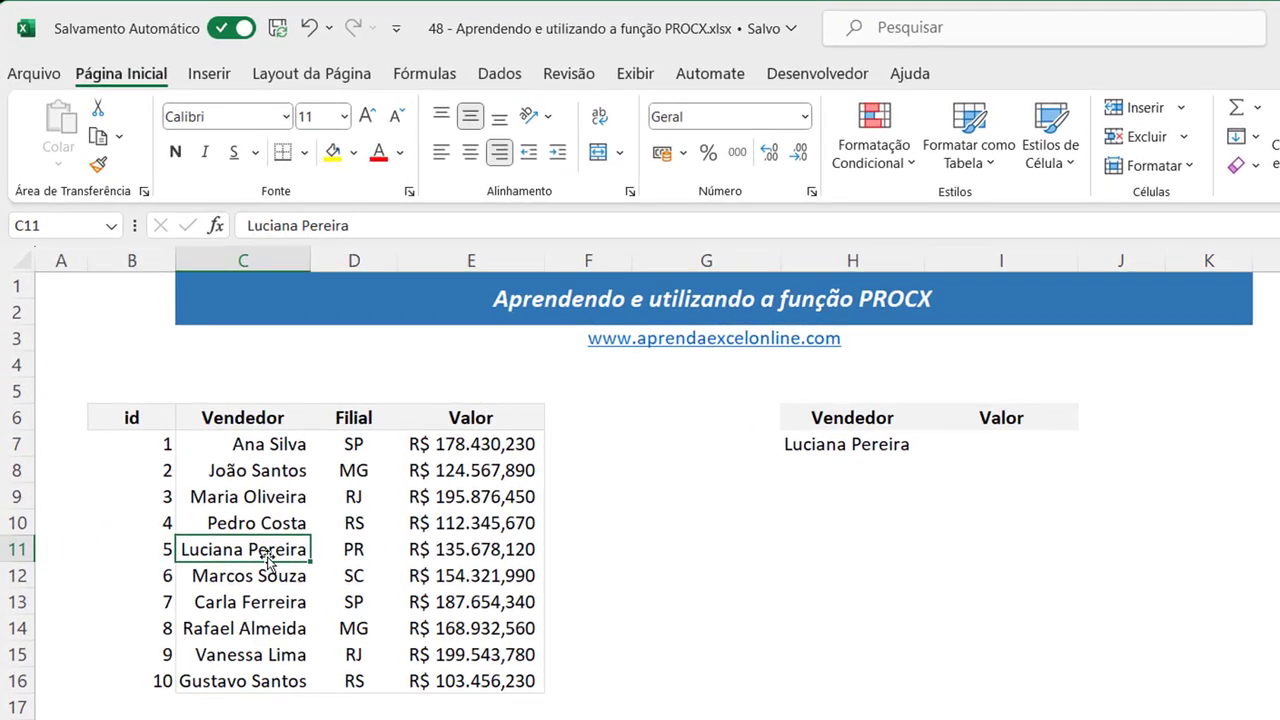
pyautogui.click(351, 429)
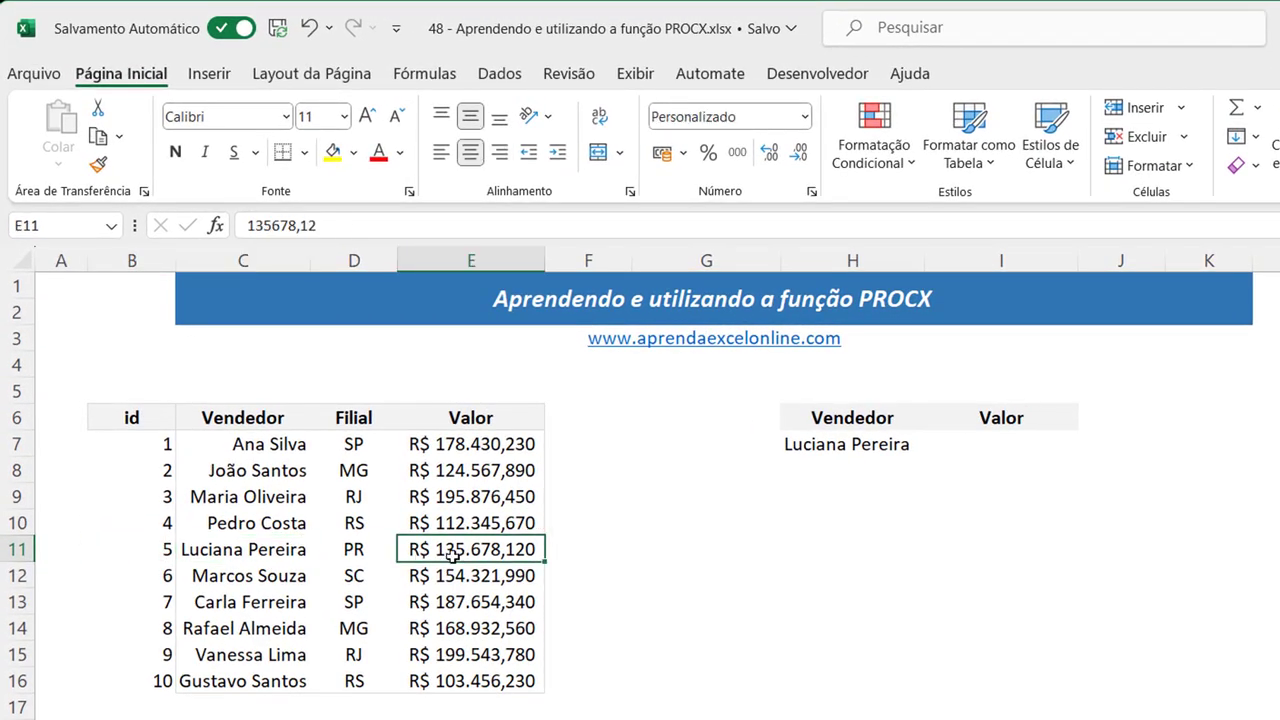
# Set the header in I6 to Filial and locate the chosen seller's branch in the sales table.
pyautogui.click(1036, 424)
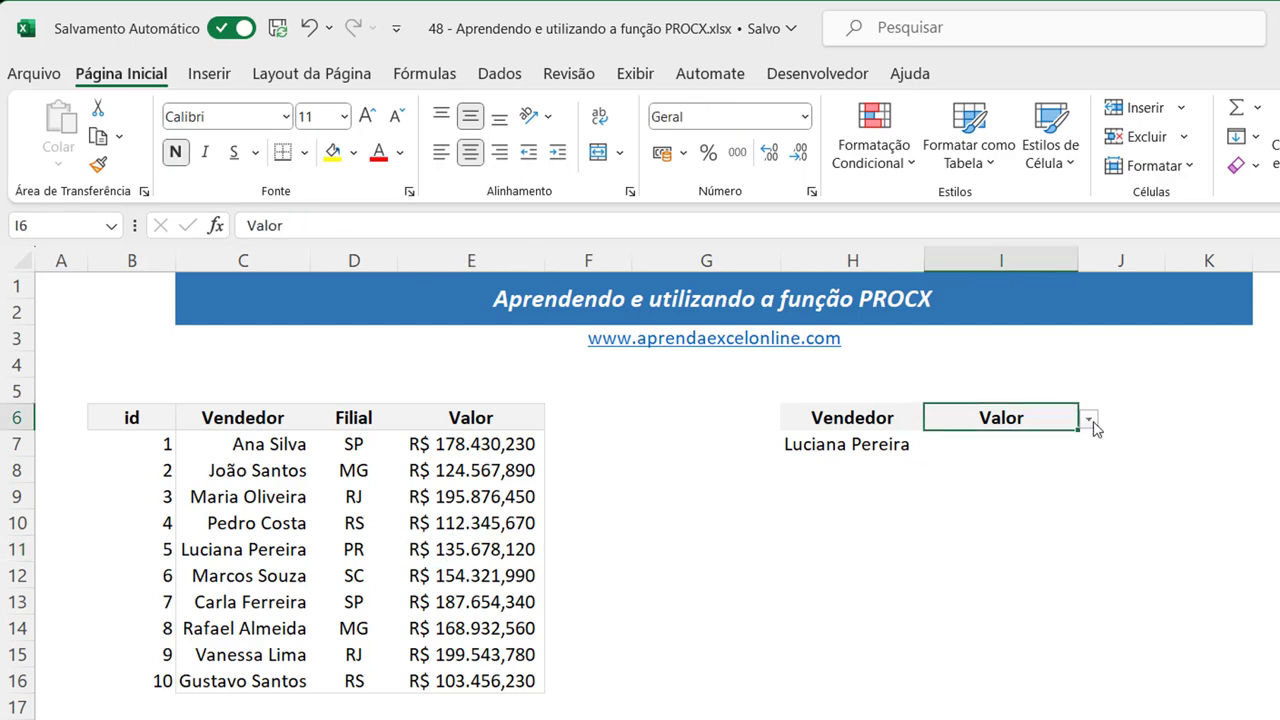
pyautogui.click(1089, 420)
pyautogui.click(1046, 480)
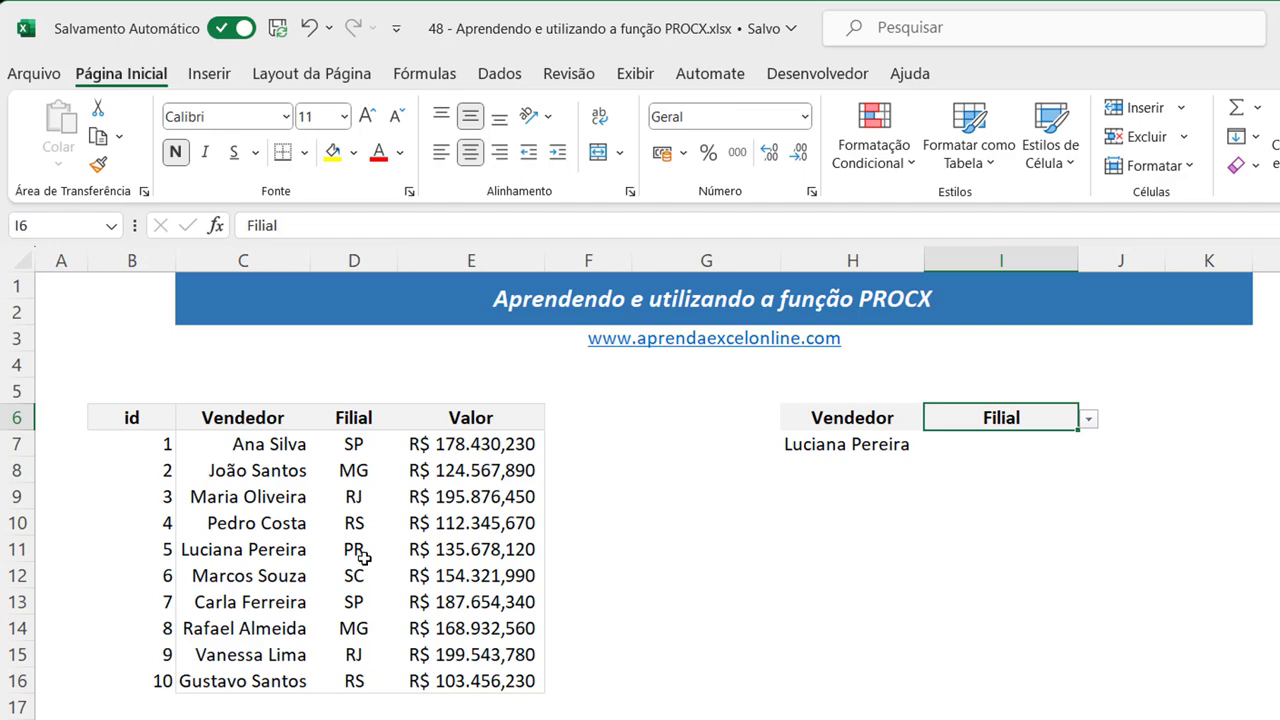
pyautogui.click(238, 552)
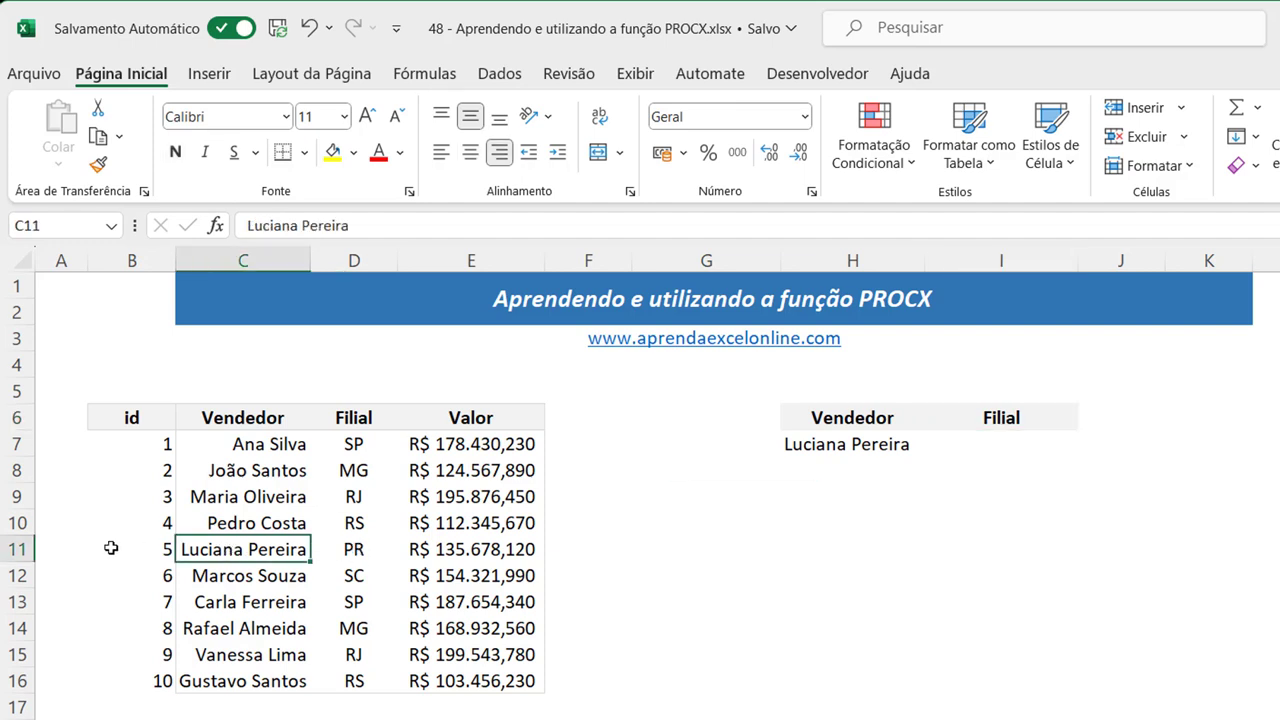
pyautogui.click(372, 416)
pyautogui.click(348, 556)
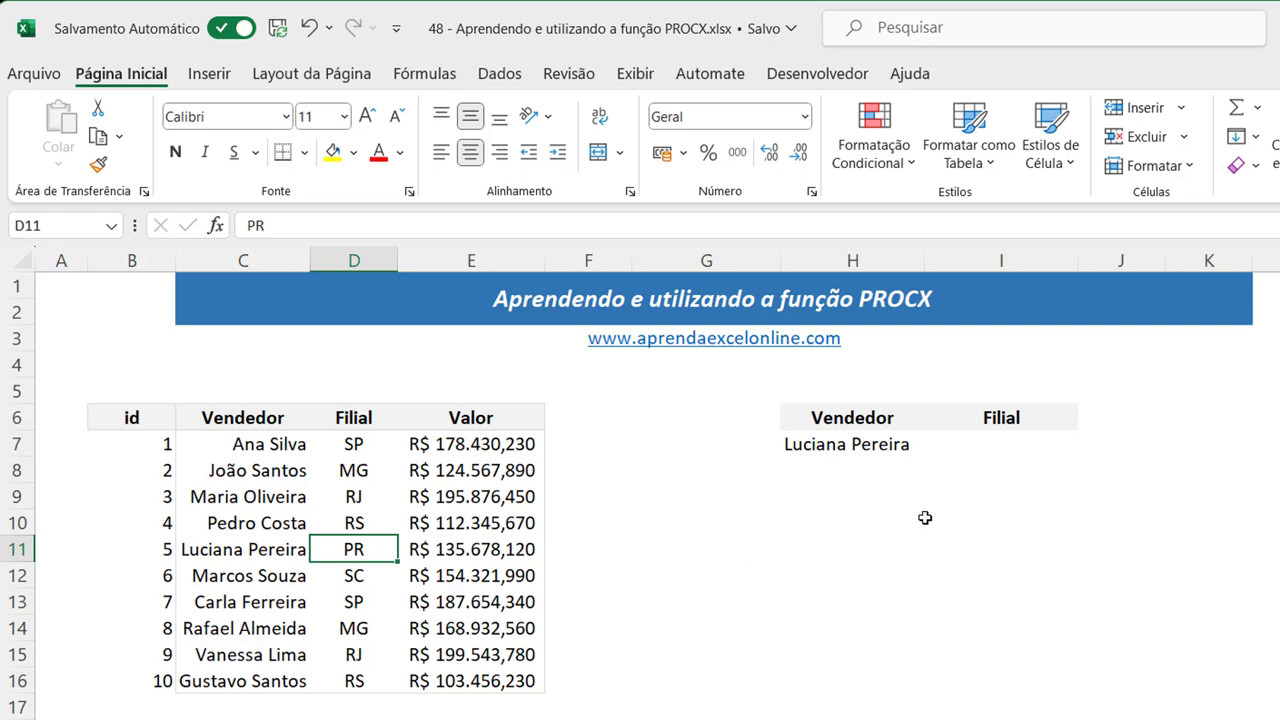
# Start a PROCX formula in I7 with H7 as the lookup value and C7:C16 as the lookup array.
pyautogui.click(980, 447)
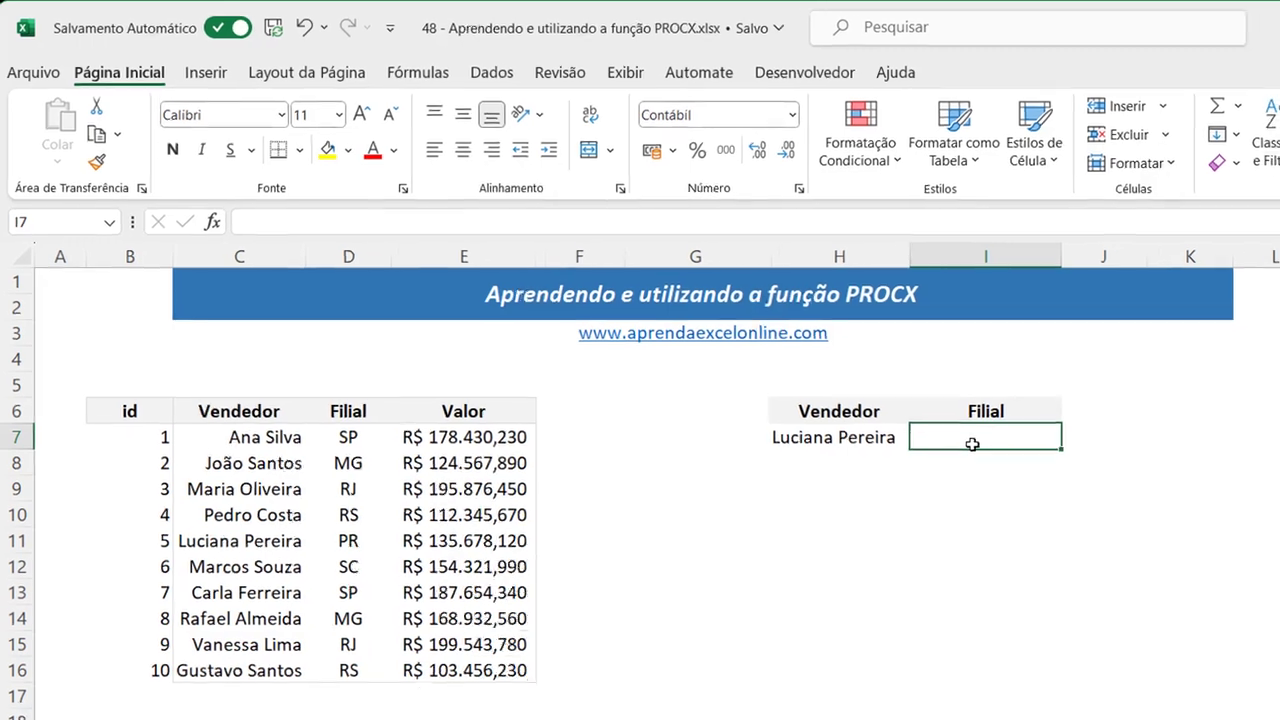
pyautogui.write('=')
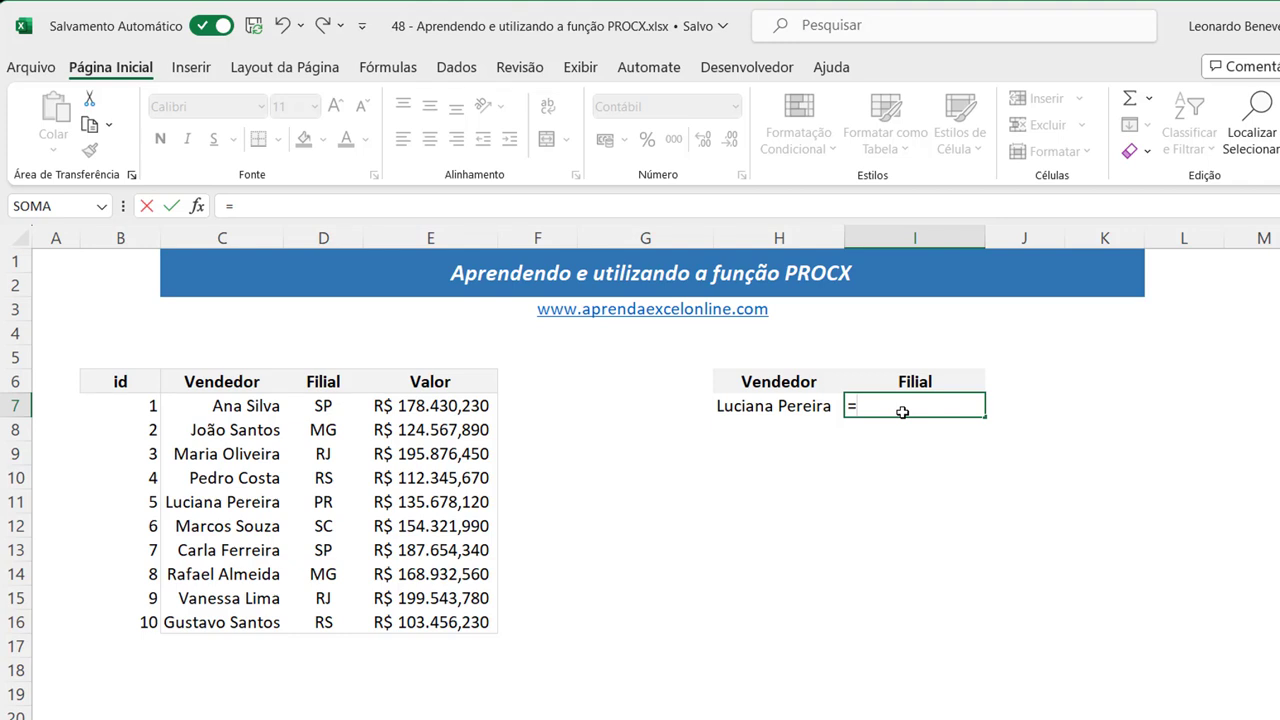
pyautogui.write('procx')
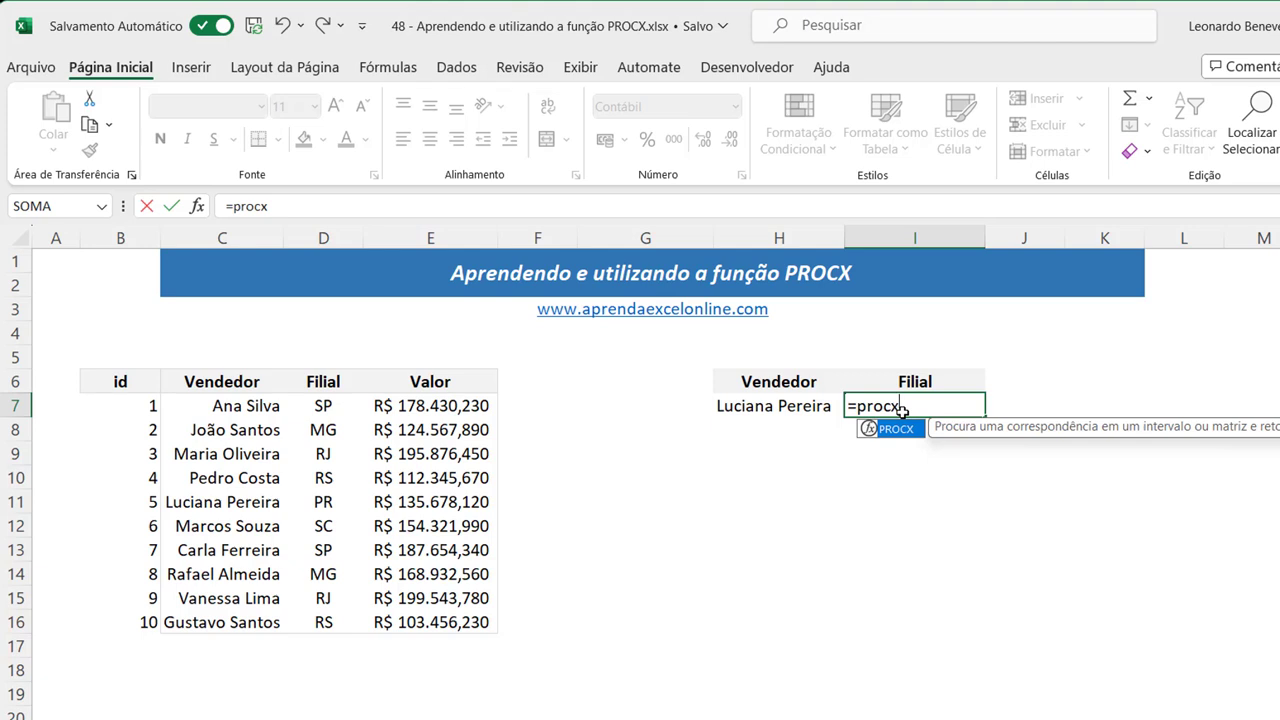
pyautogui.press('Tab')
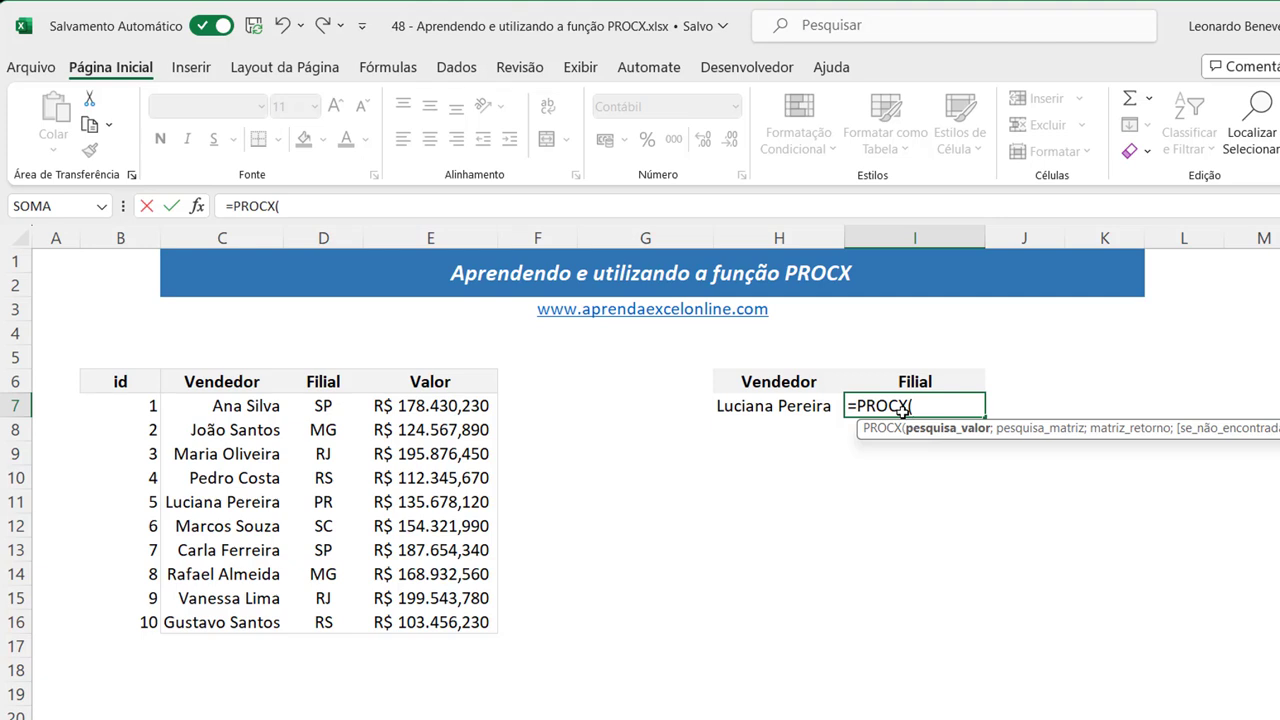
pyautogui.click(790, 405)
pyautogui.write(';')
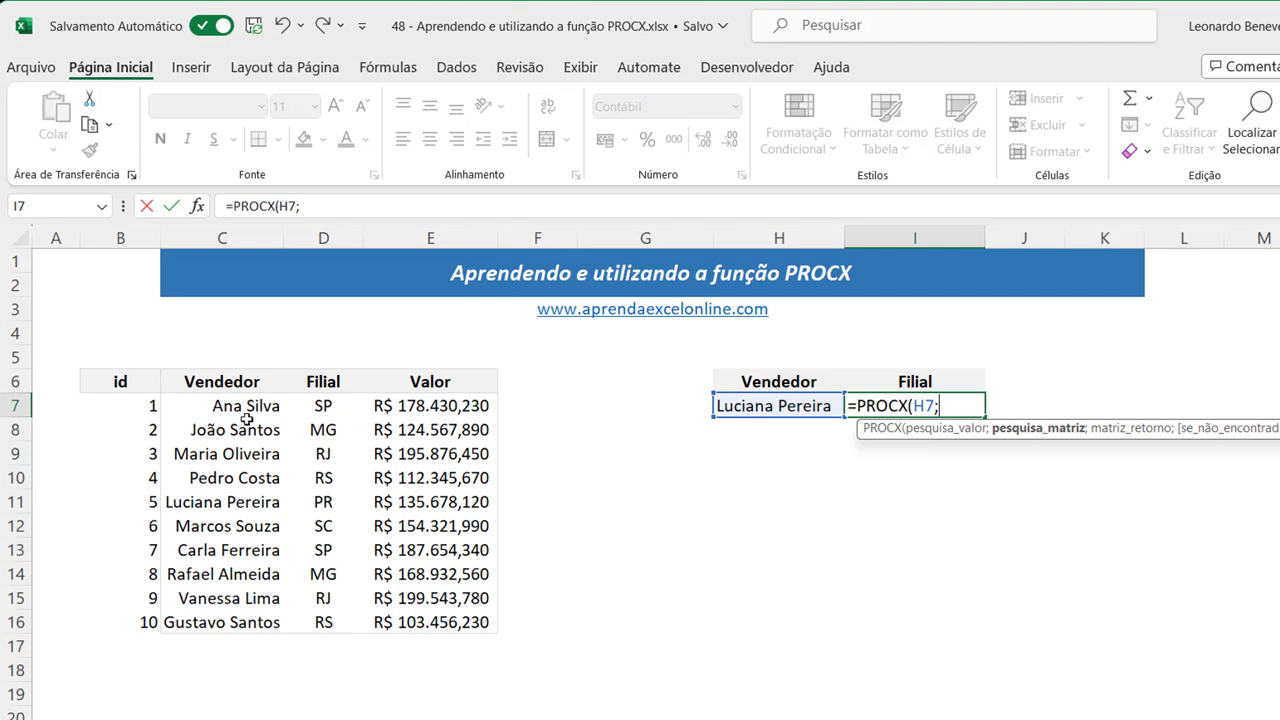
pyautogui.moveTo(246, 405); pyautogui.dragTo(226, 622)
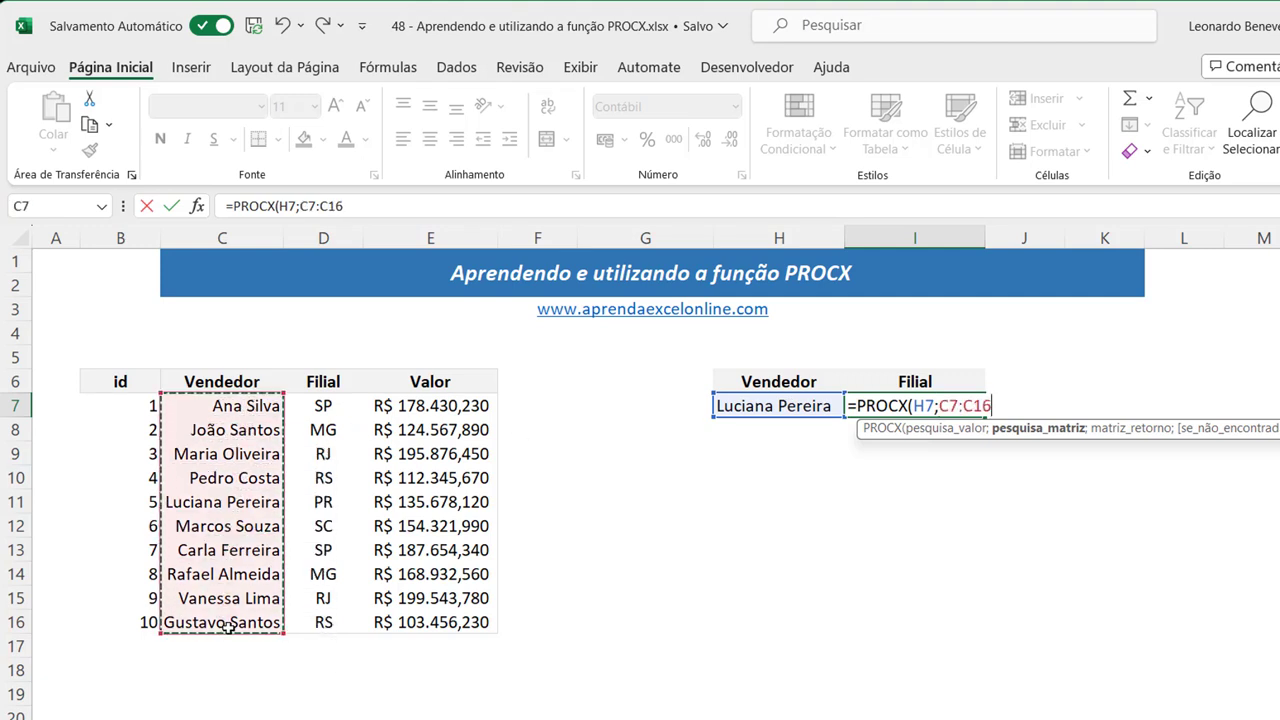
pyautogui.write(';')
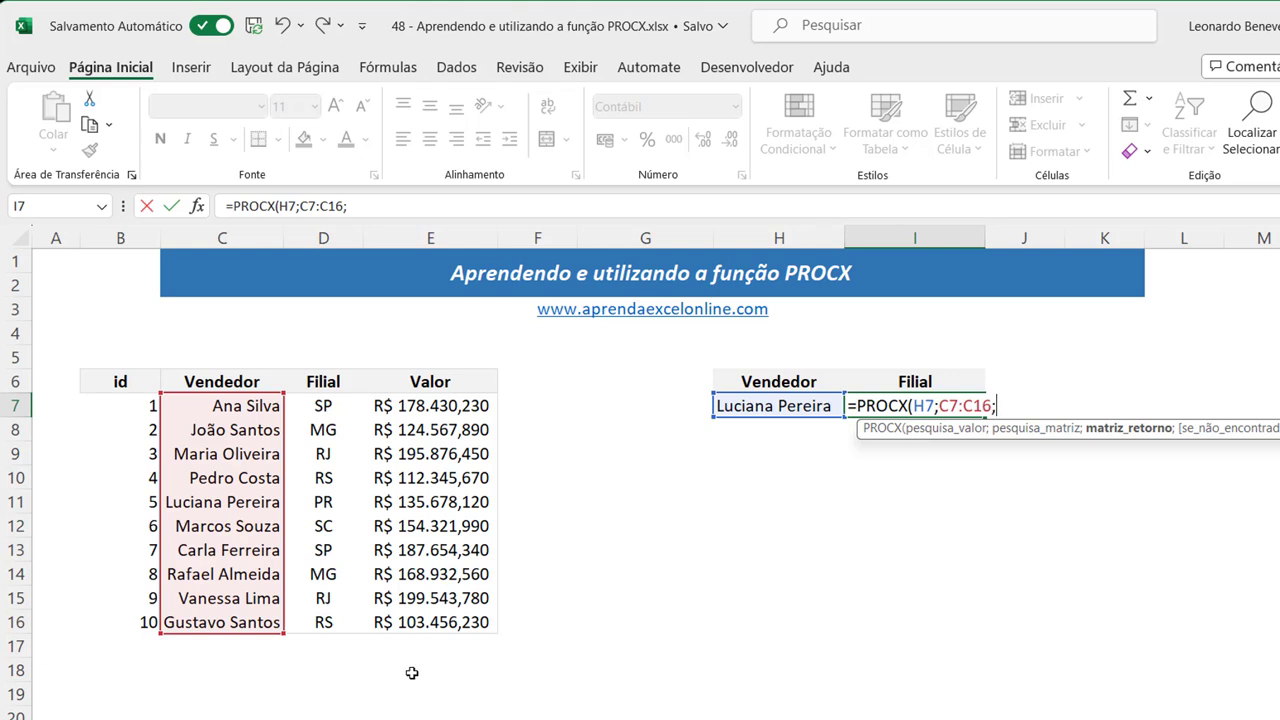
# Nest a second PROCX as the return array, with I6 as its lookup value and B6:E6 as its lookup array.
pyautogui.write('procx')
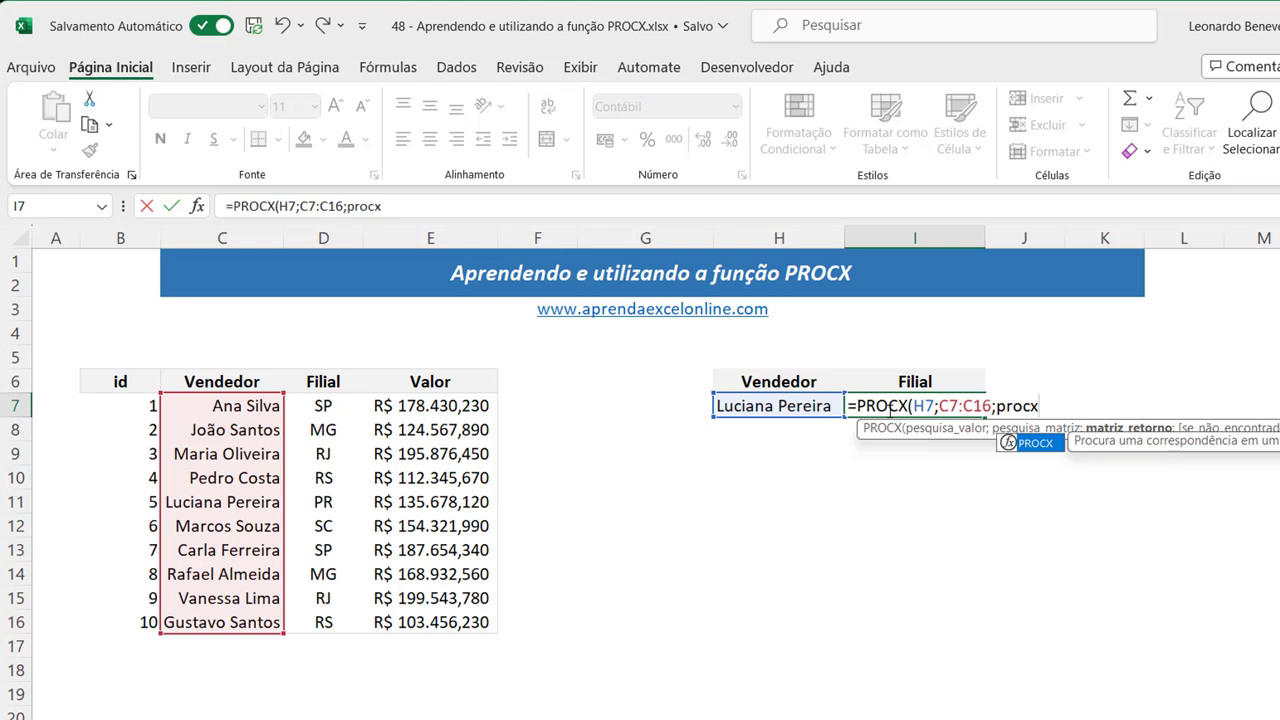
pyautogui.press('Tab')
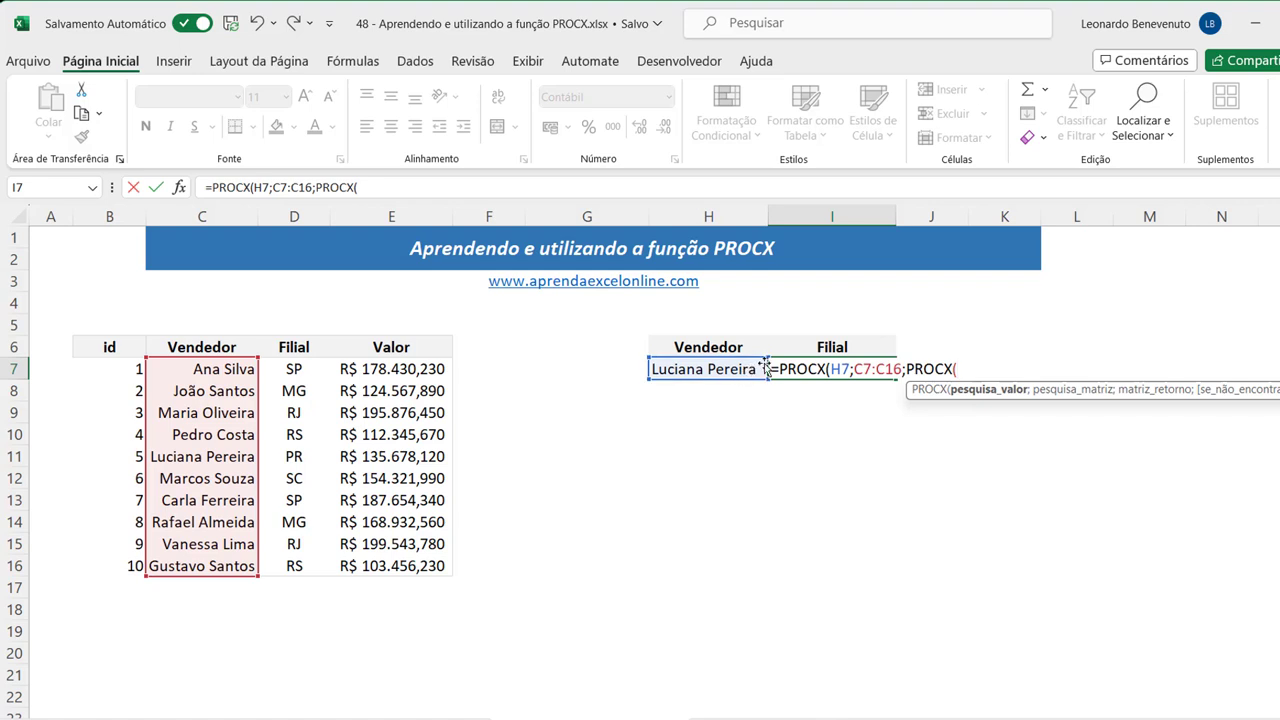
pyautogui.click(831, 347)
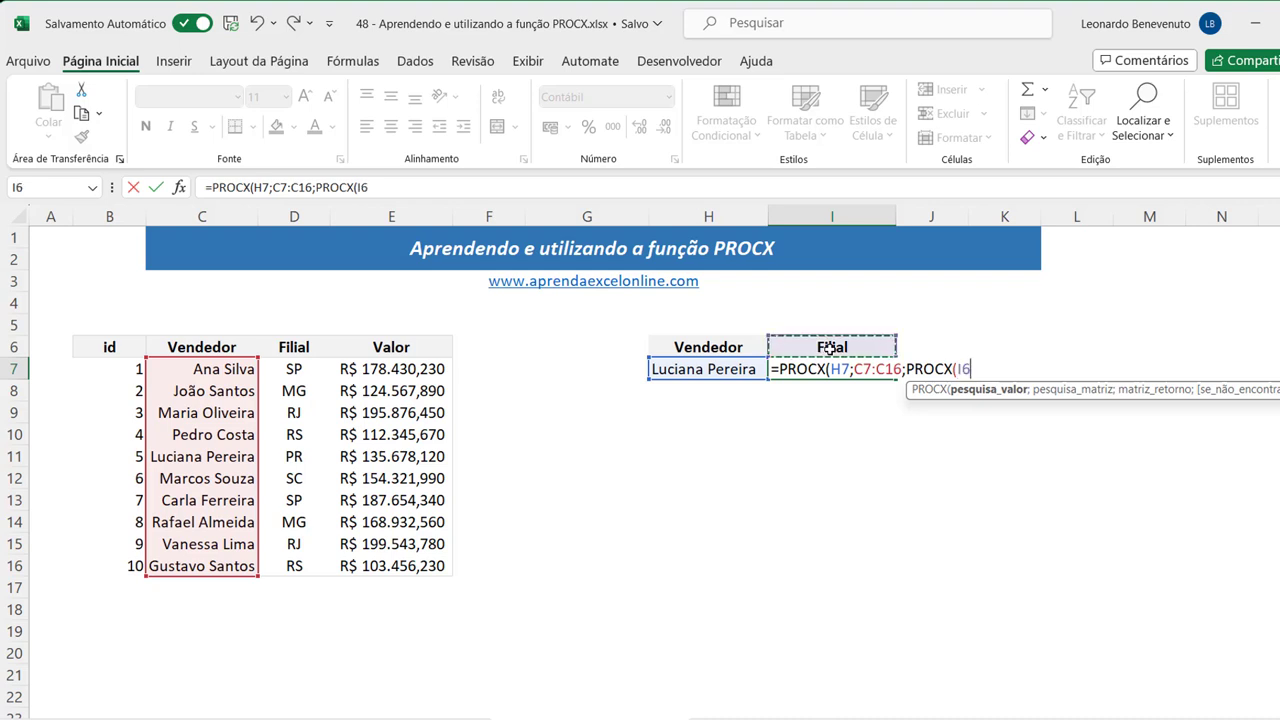
pyautogui.write(';')
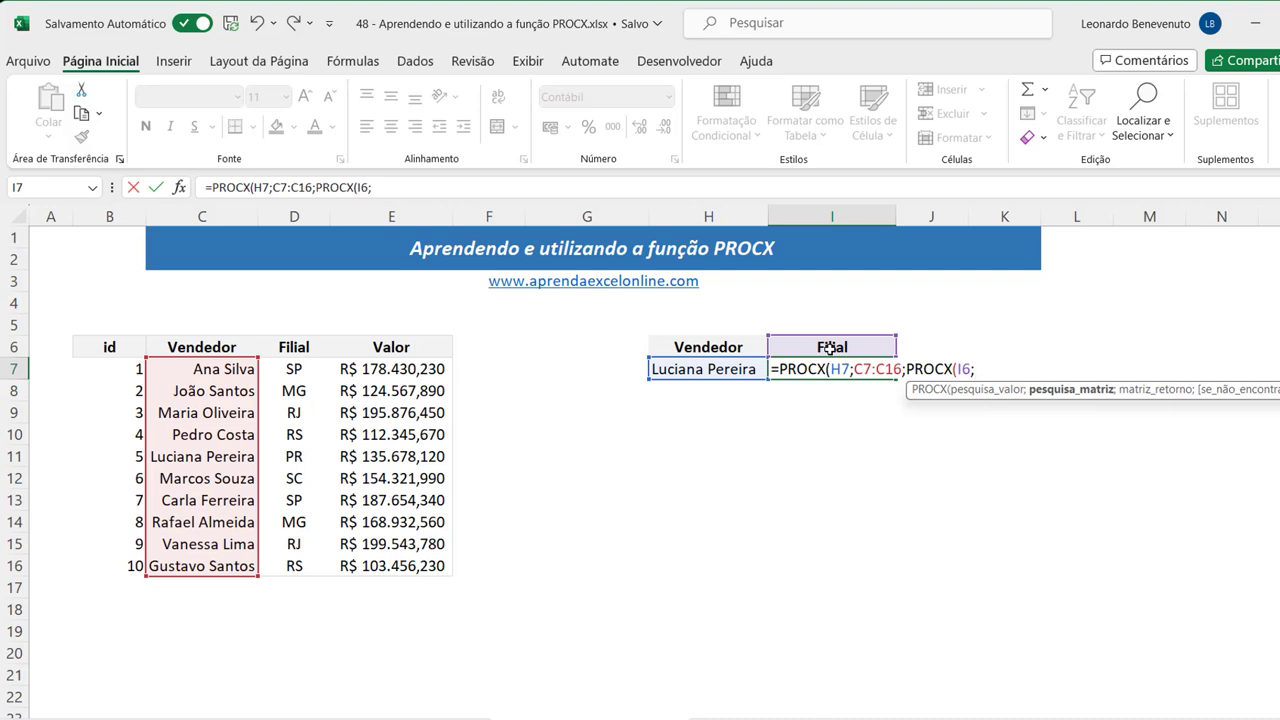
pyautogui.moveTo(95, 350); pyautogui.dragTo(384, 341)
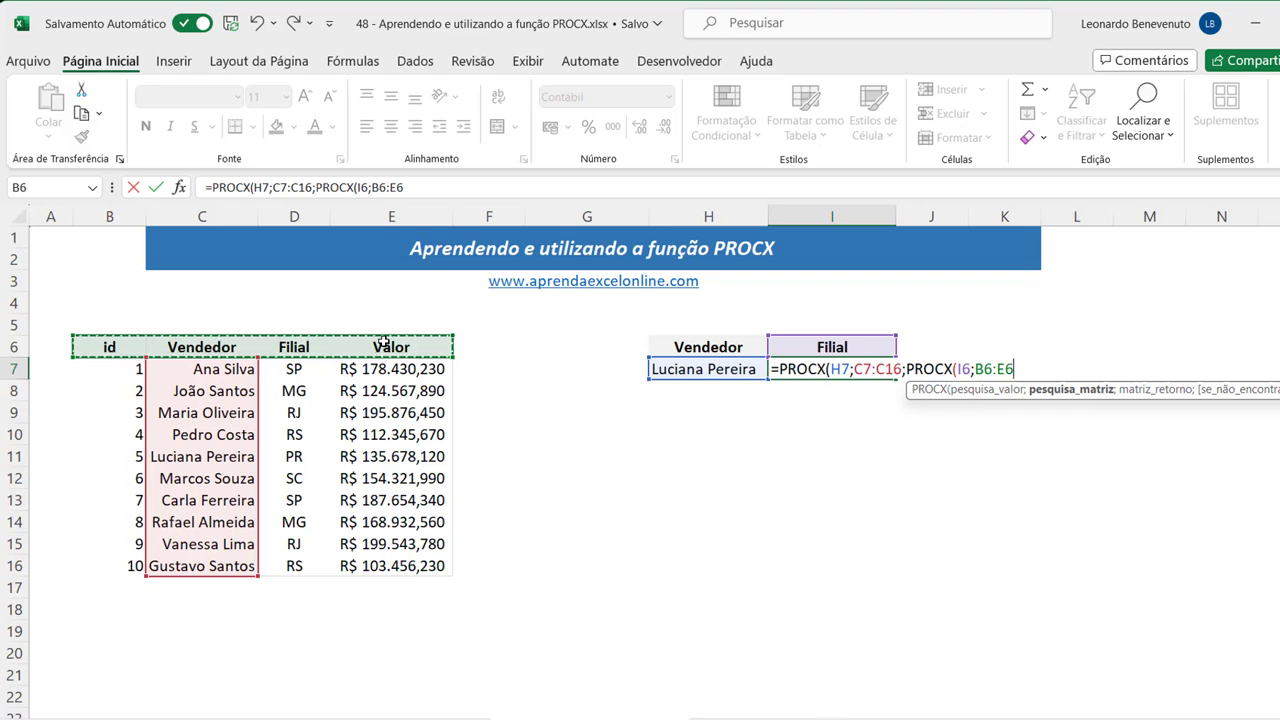
pyautogui.write(';')
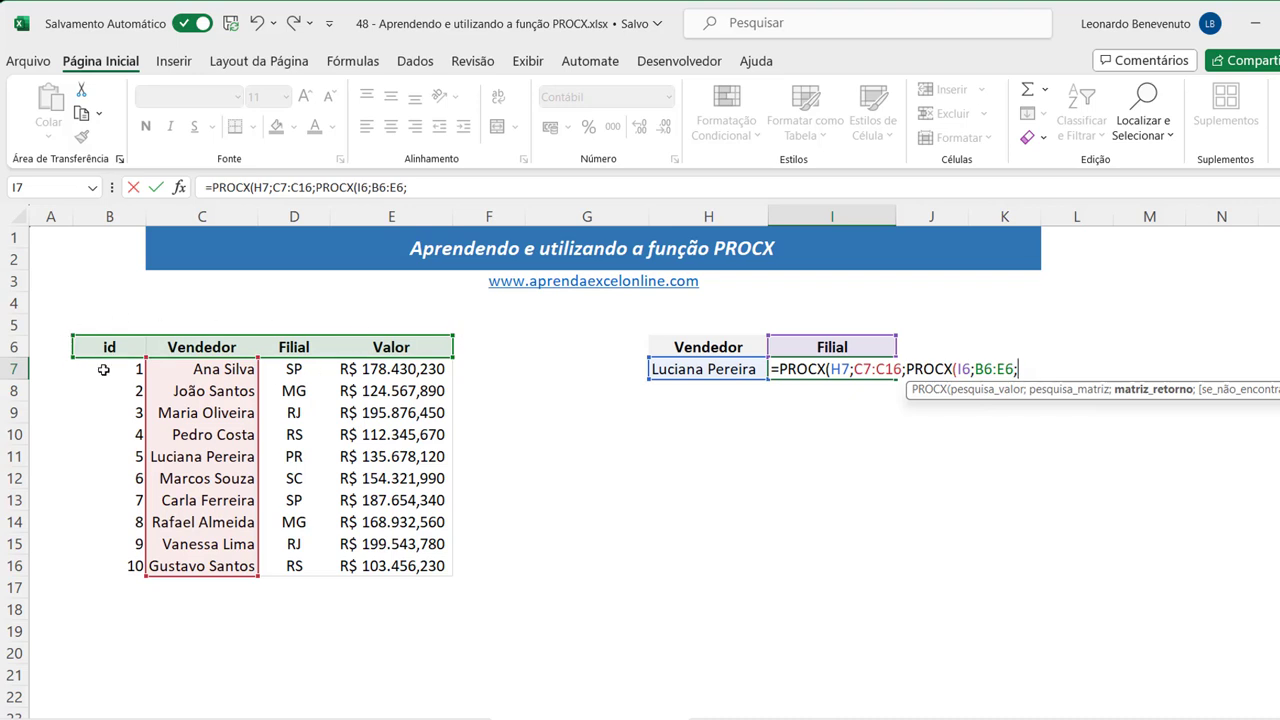
# Use B7:E16 as the nested PROCX's return array, close both functions and enter the I7 formula.
pyautogui.moveTo(103, 370); pyautogui.dragTo(385, 568)
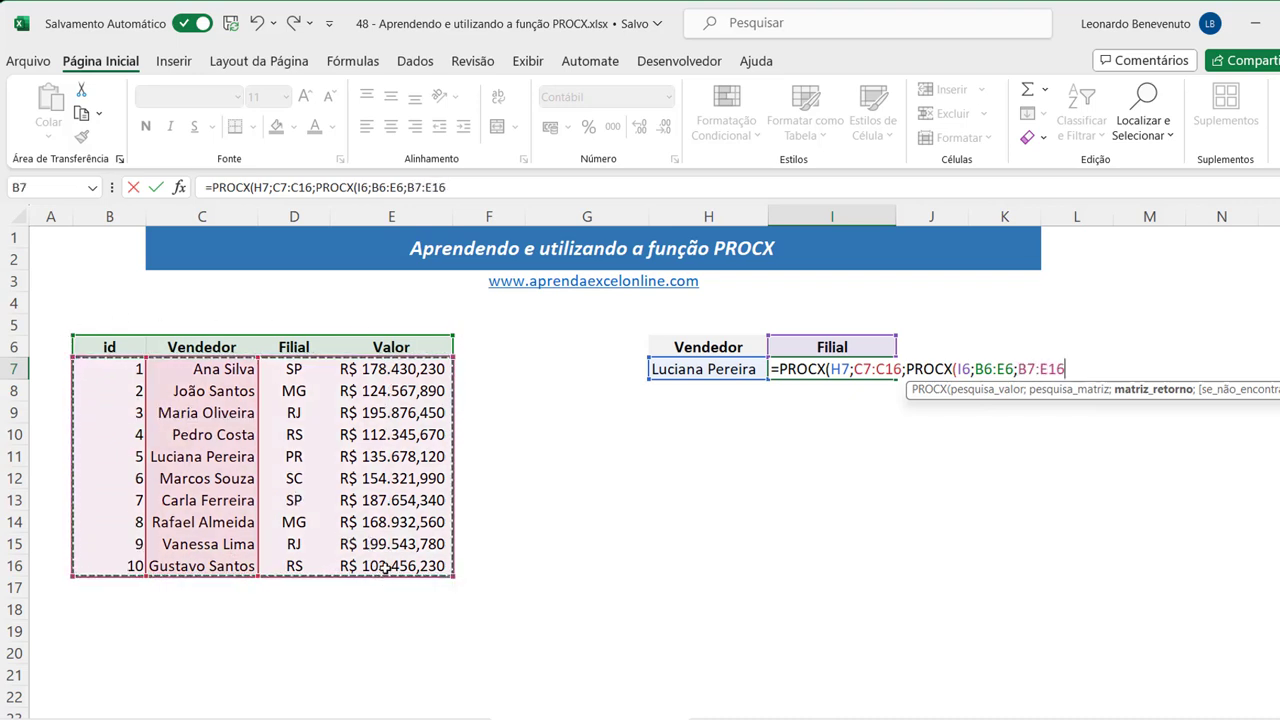
pyautogui.write(')')
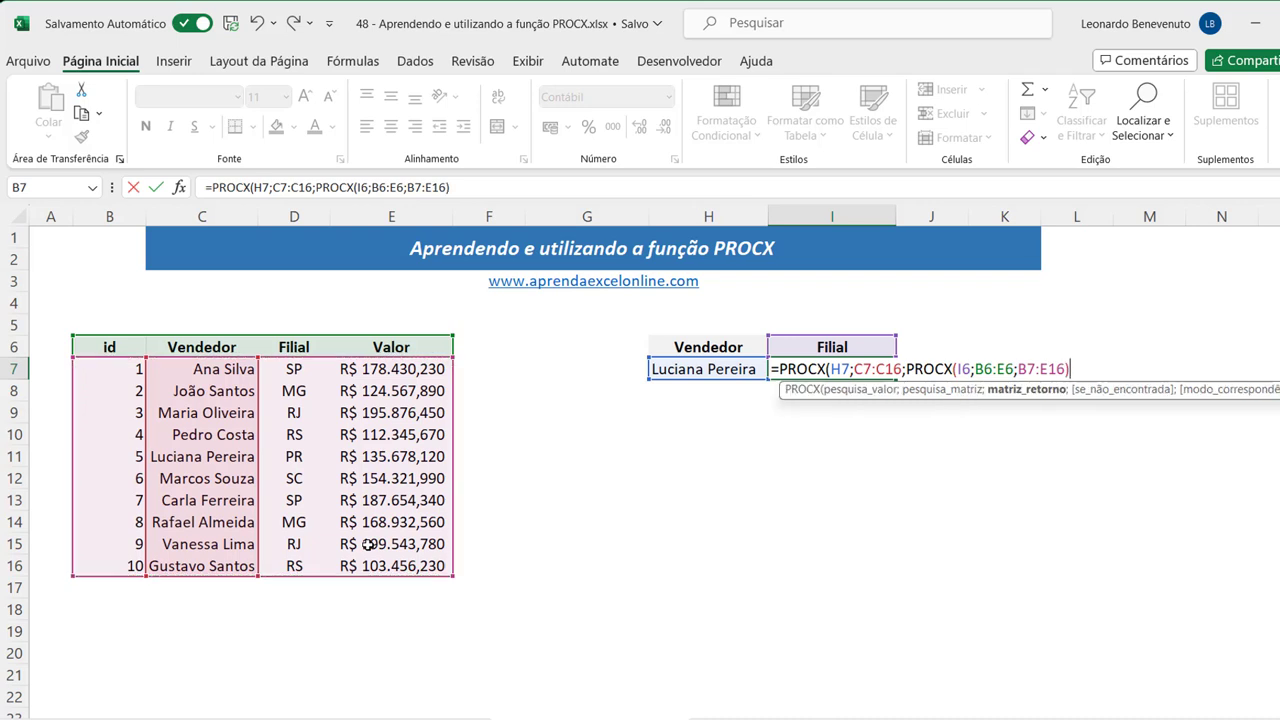
pyautogui.write(')')
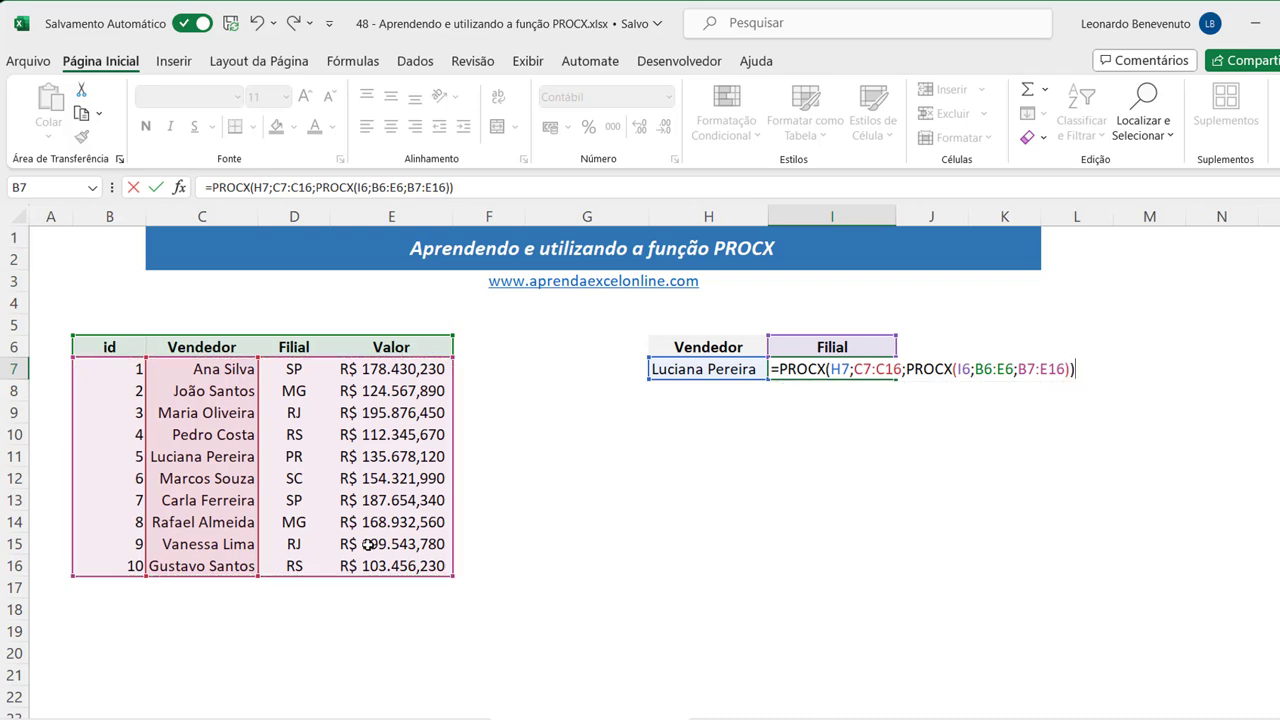
pyautogui.press('Return')
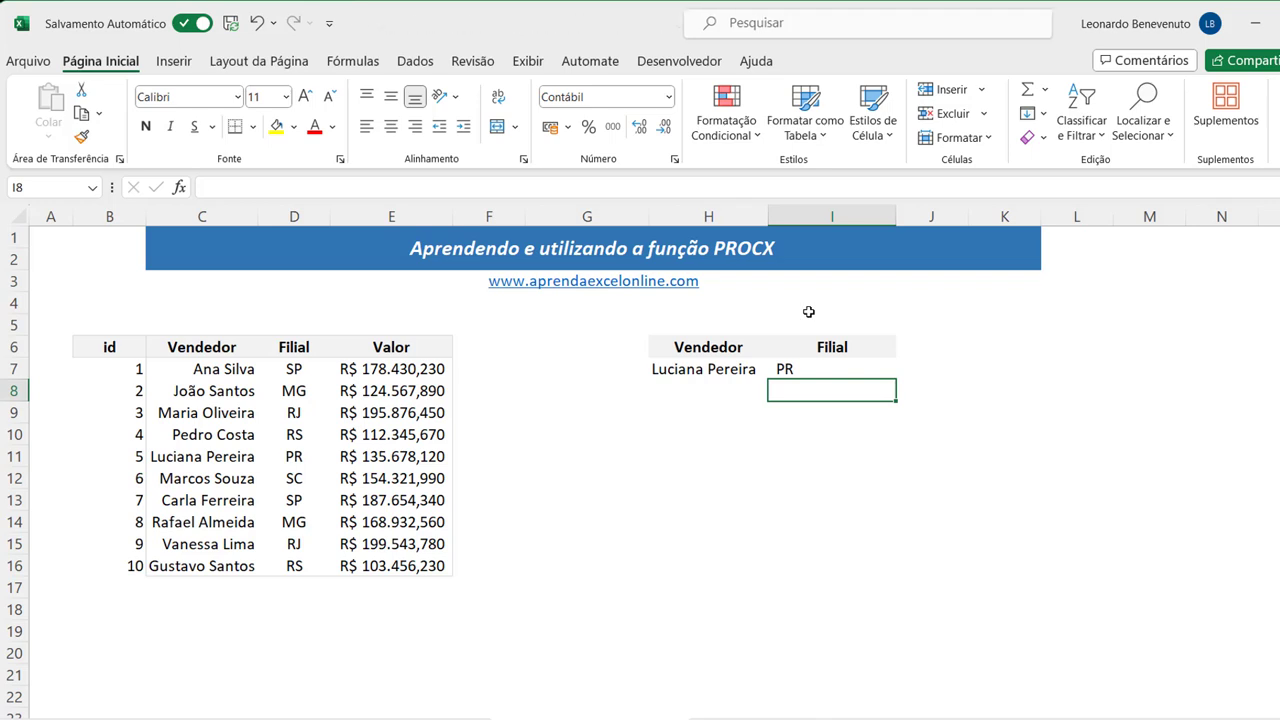
# Test the nested lookup by changing the header in I6 to Vendedor and to Valor, and check it against row 11.
pyautogui.click(826, 342)
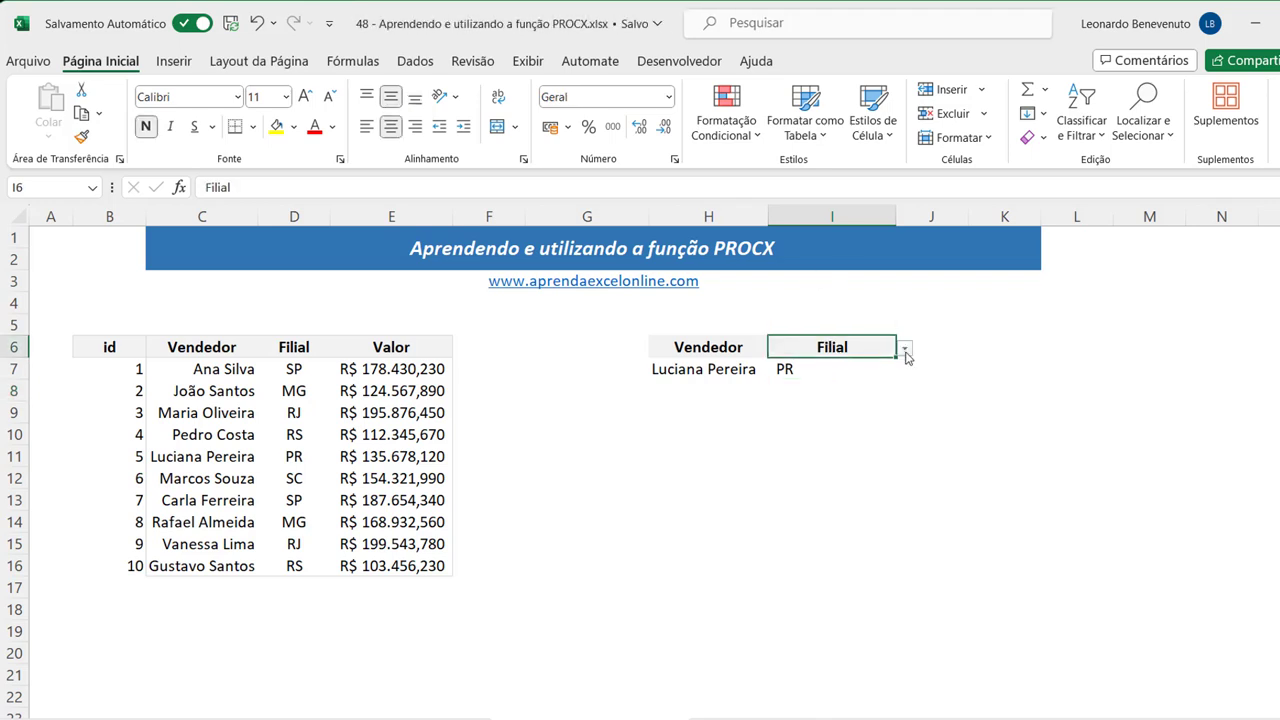
pyautogui.click(904, 347)
pyautogui.click(848, 383)
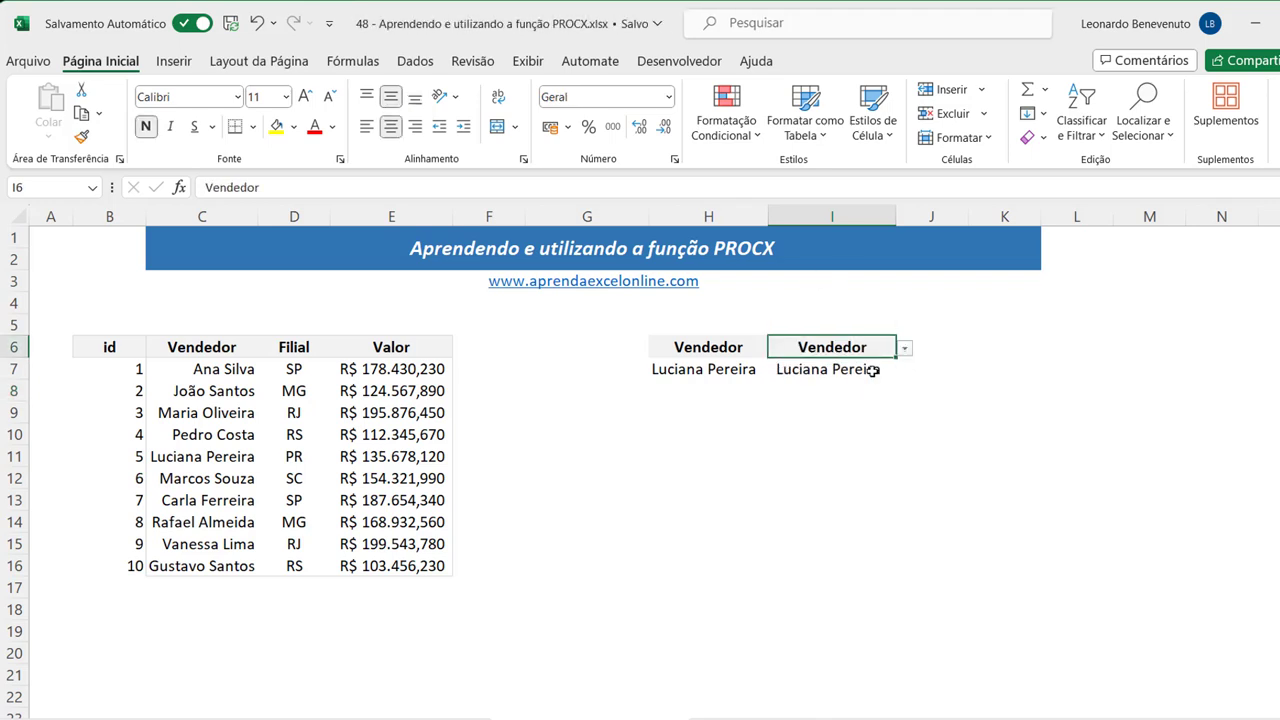
pyautogui.click(905, 348)
pyautogui.click(854, 415)
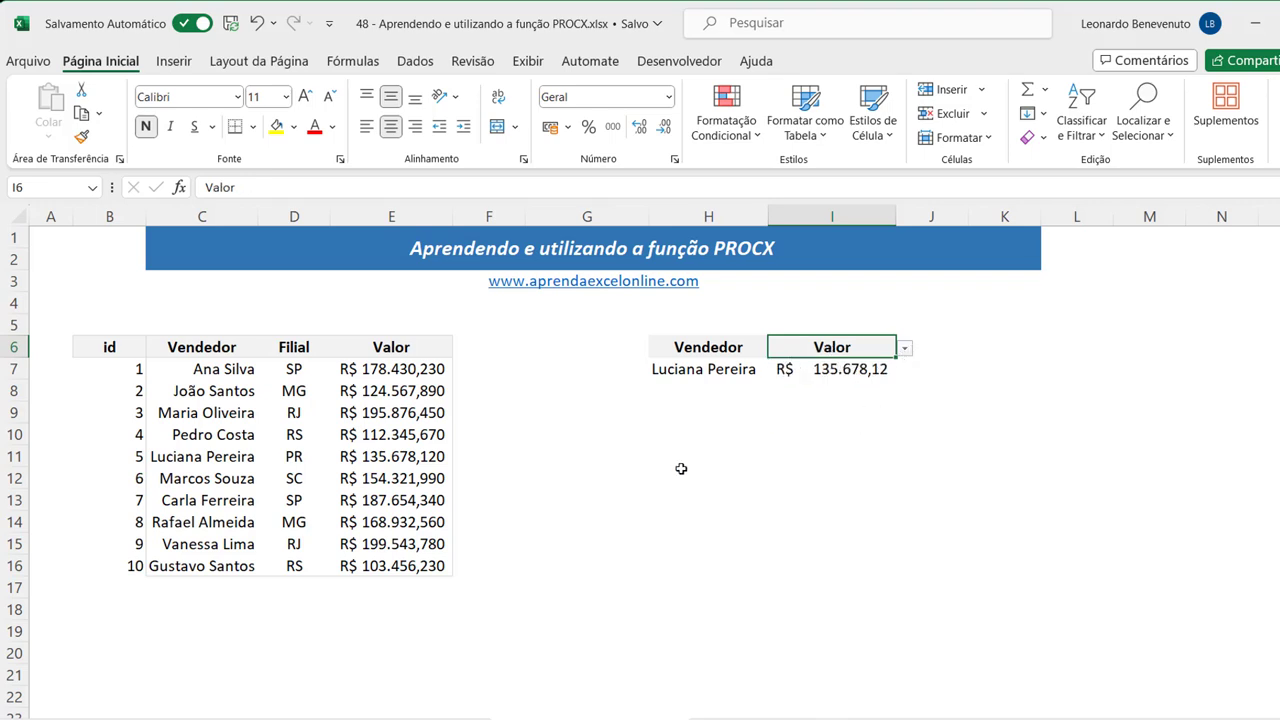
pyautogui.click(20, 457)
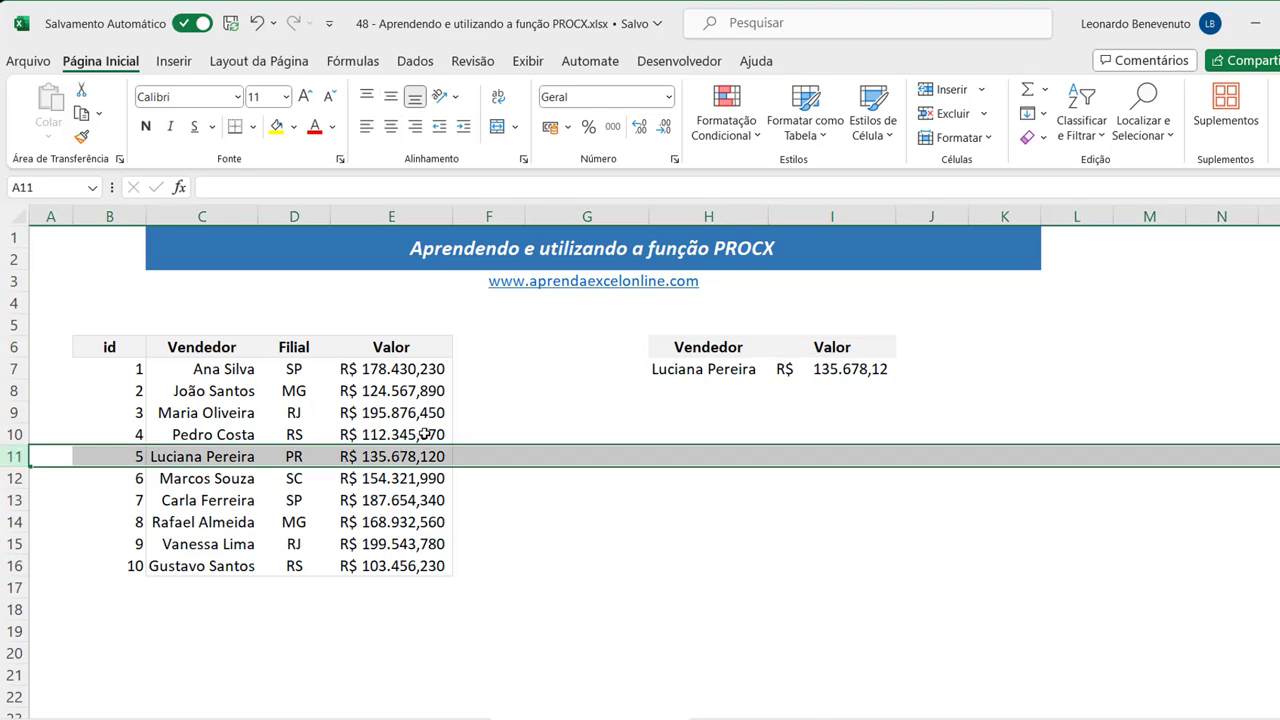
# Test the nested lookup by setting the header in I6 to Filial and choosing the seller from row 8 in H7.
pyautogui.click(860, 347)
pyautogui.click(904, 347)
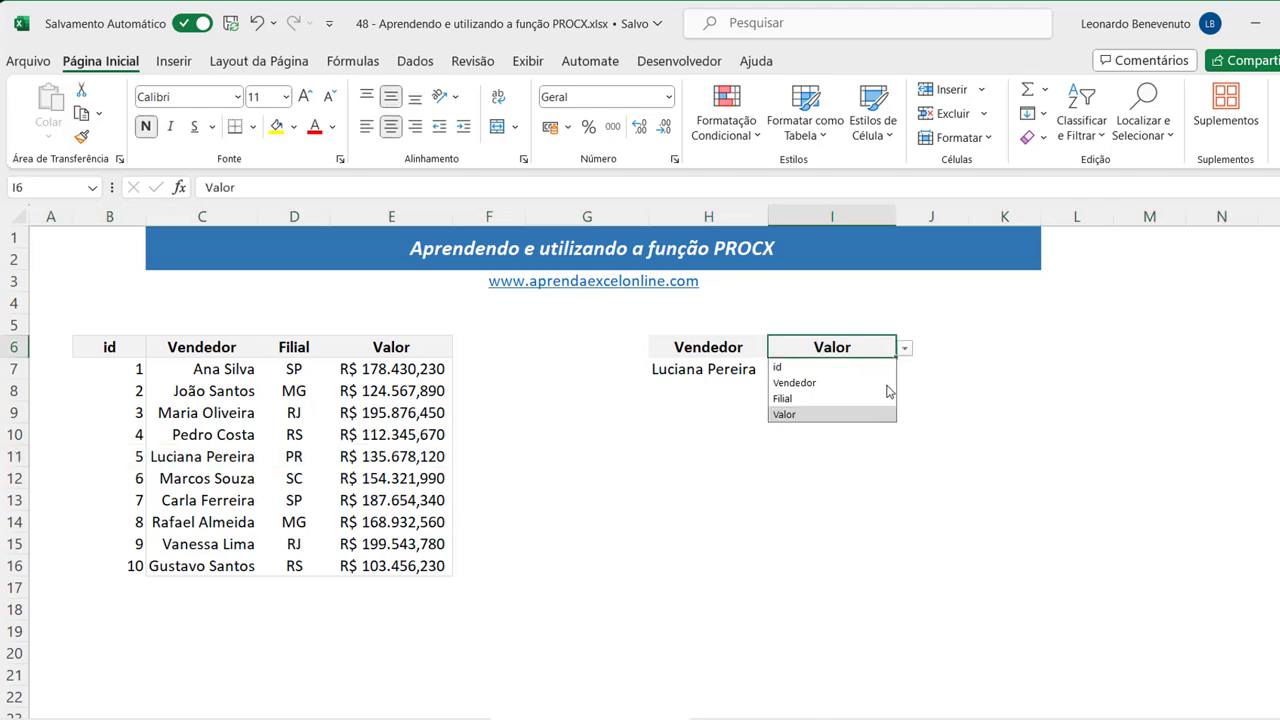
pyautogui.click(866, 400)
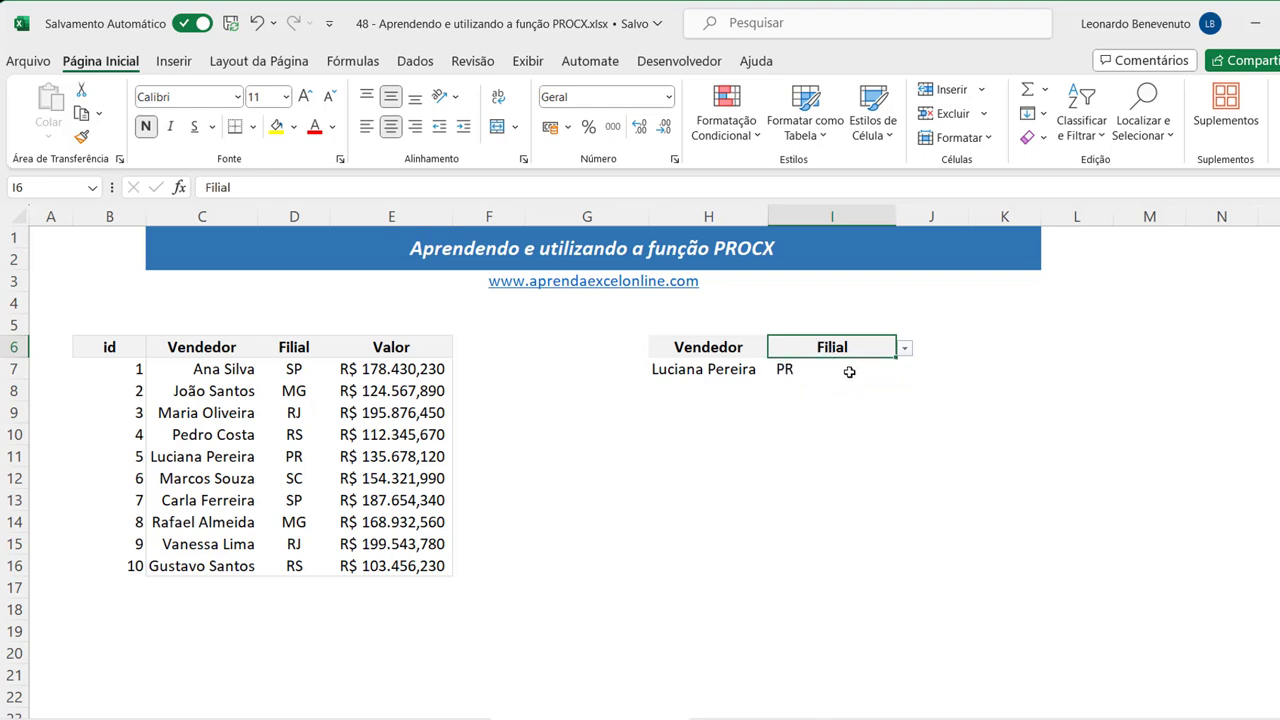
pyautogui.click(904, 348)
pyautogui.click(722, 369)
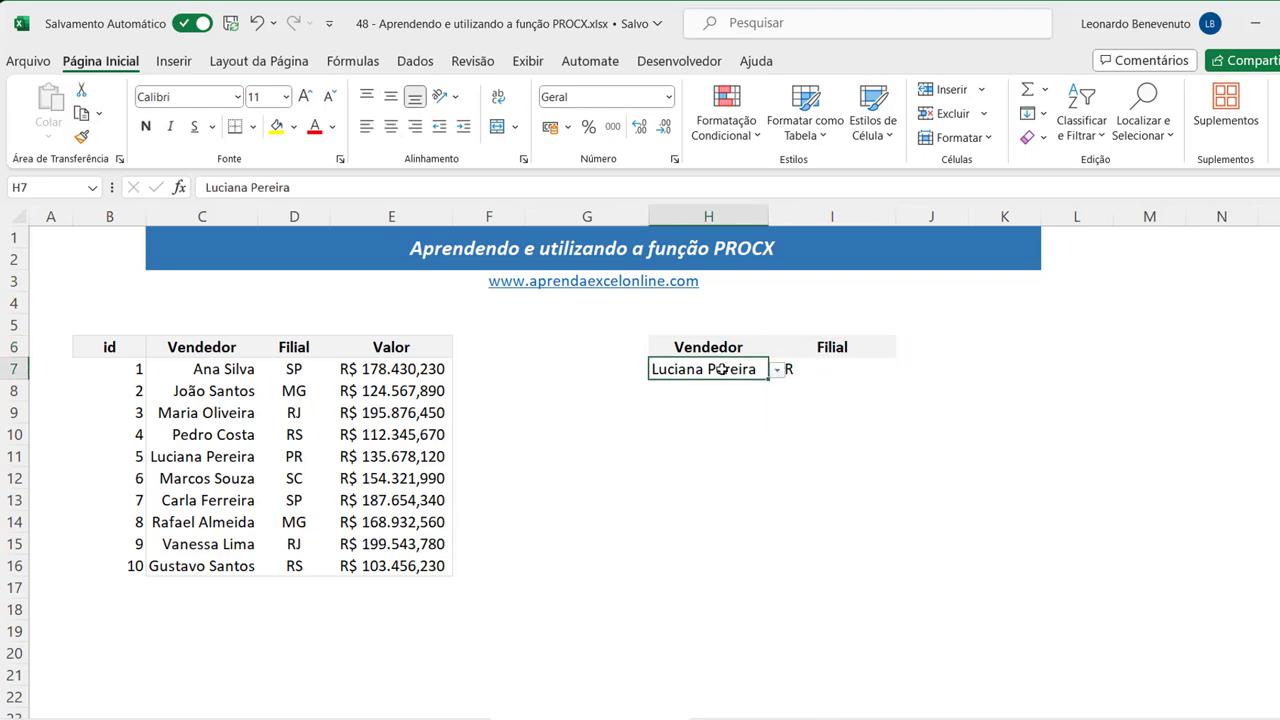
pyautogui.click(777, 371)
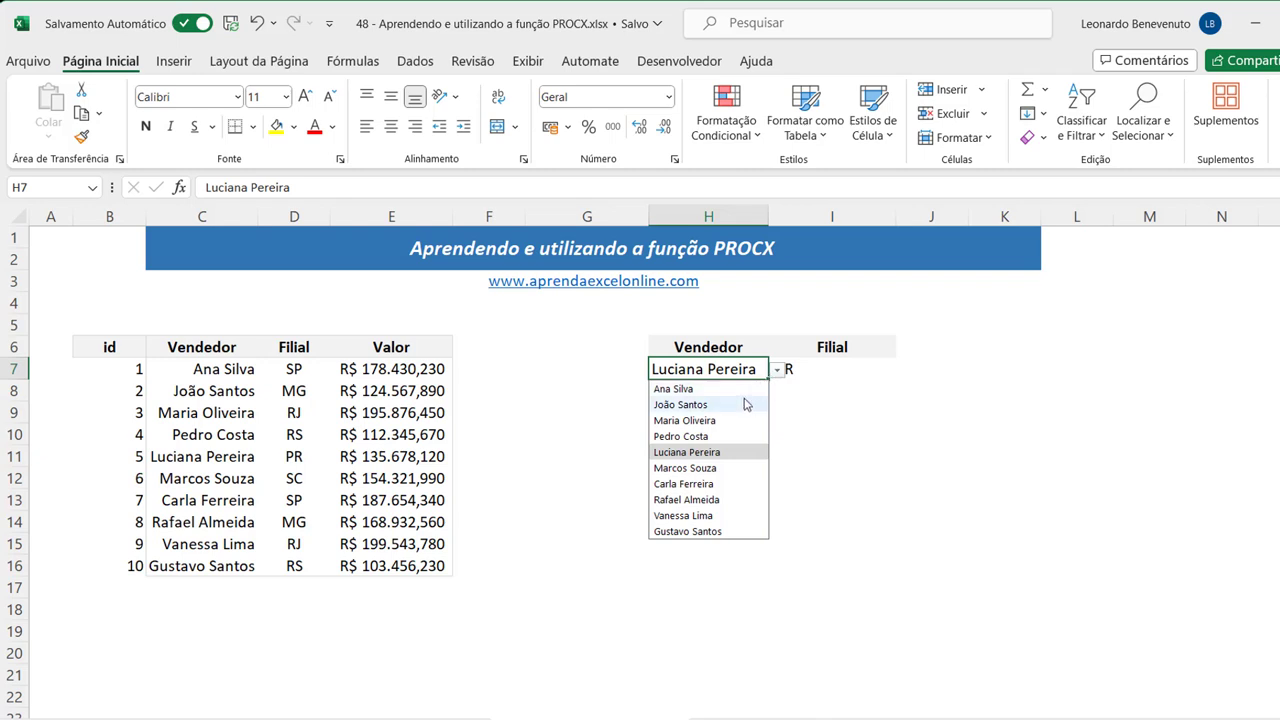
pyautogui.click(741, 404)
pyautogui.click(866, 417)
pyautogui.click(821, 371)
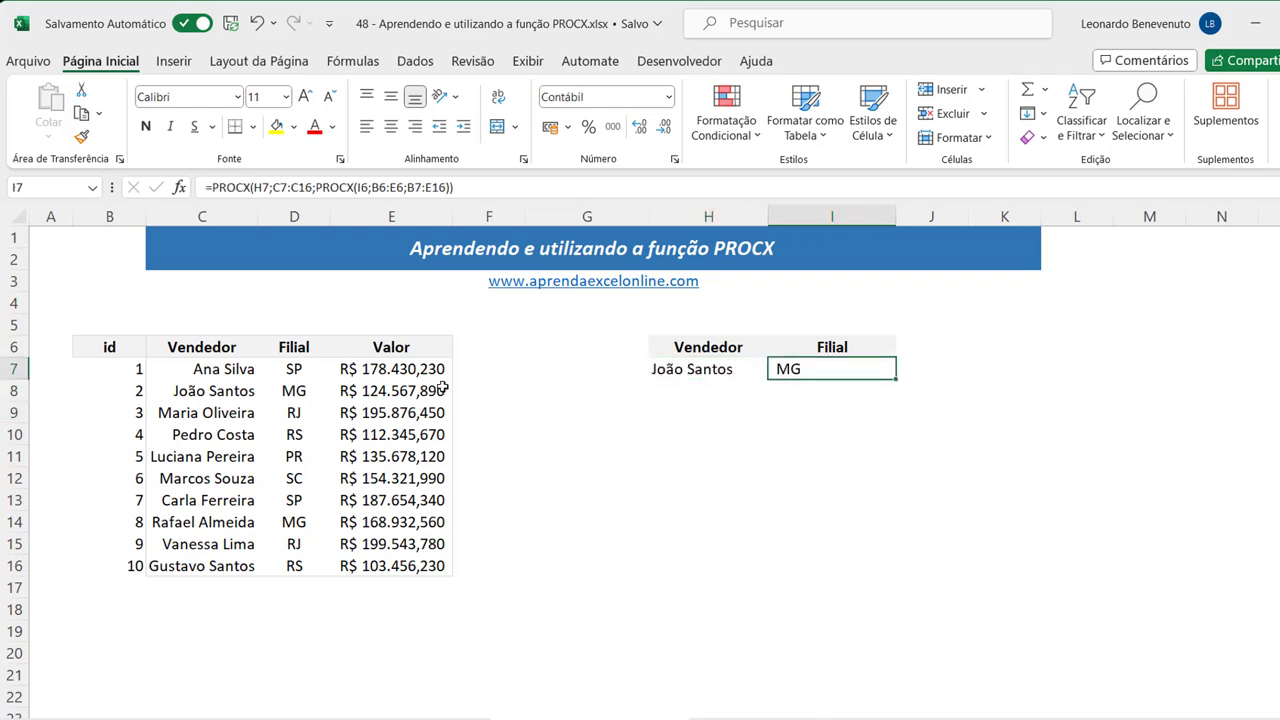
# Switch the header in I6 to Vendedor and to Valor to test the lookup for the seller chosen in H7.
pyautogui.click(842, 343)
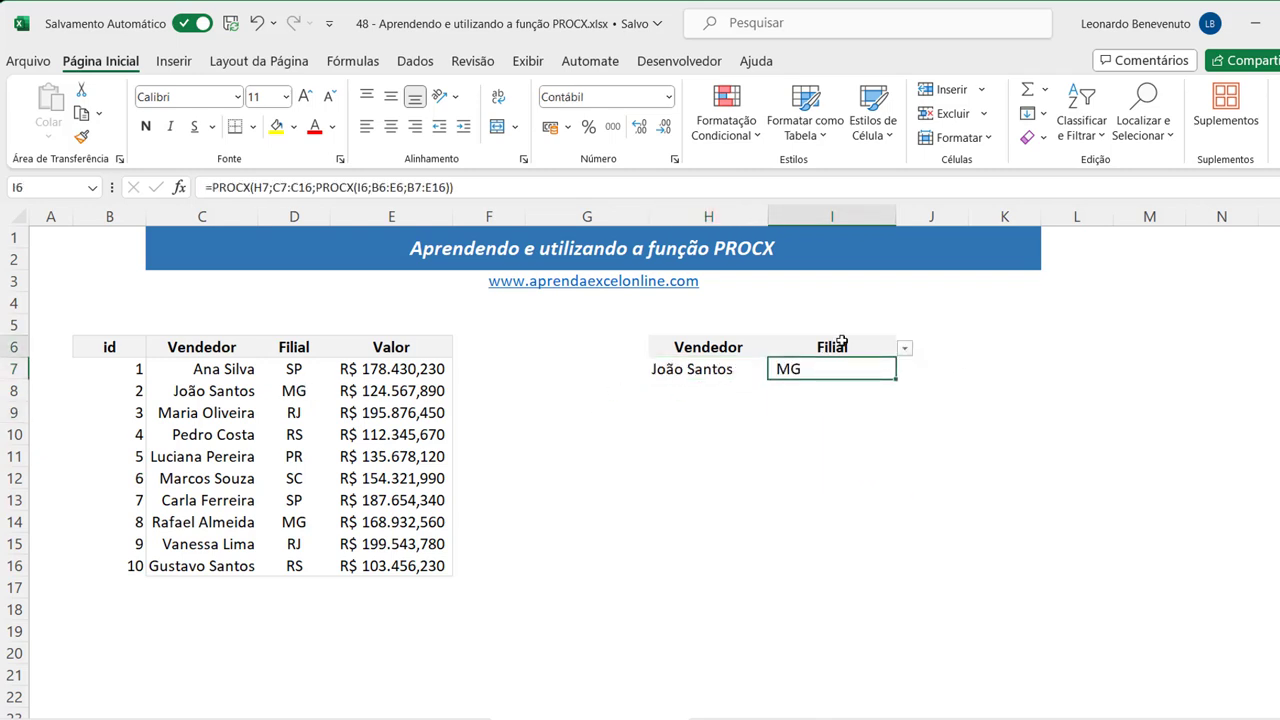
pyautogui.click(905, 348)
pyautogui.click(830, 384)
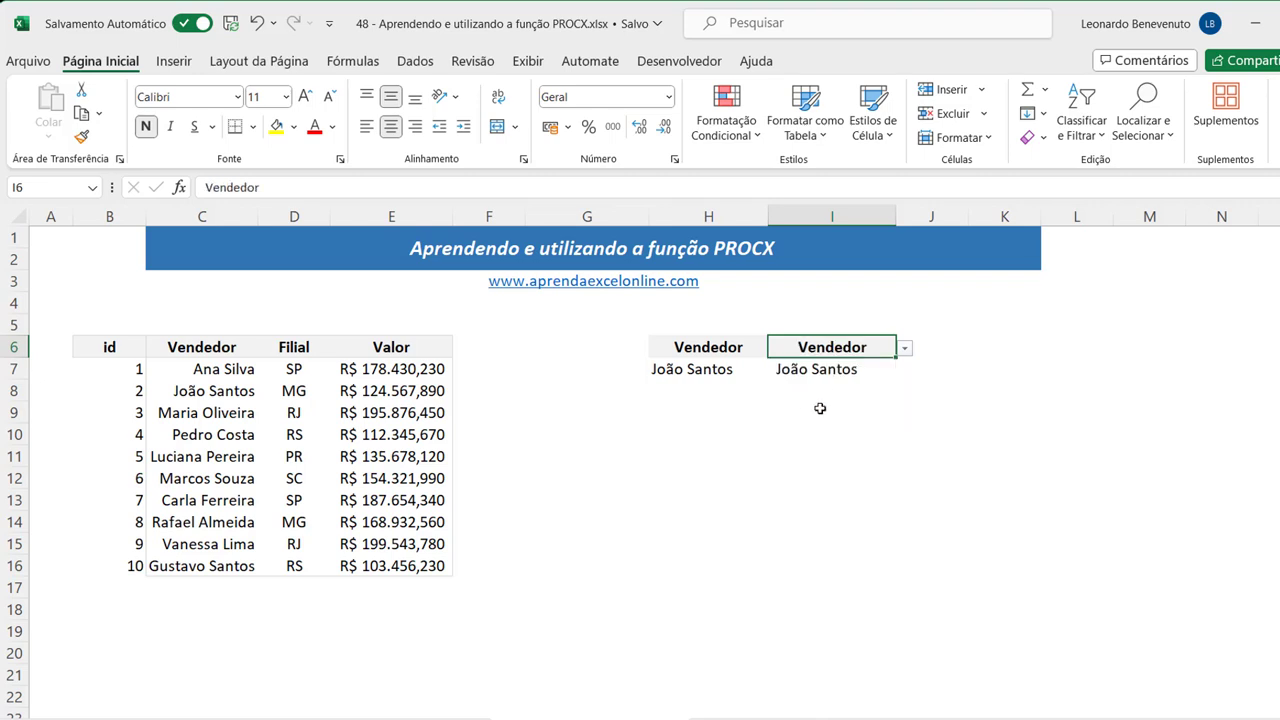
pyautogui.click(905, 348)
pyautogui.click(849, 420)
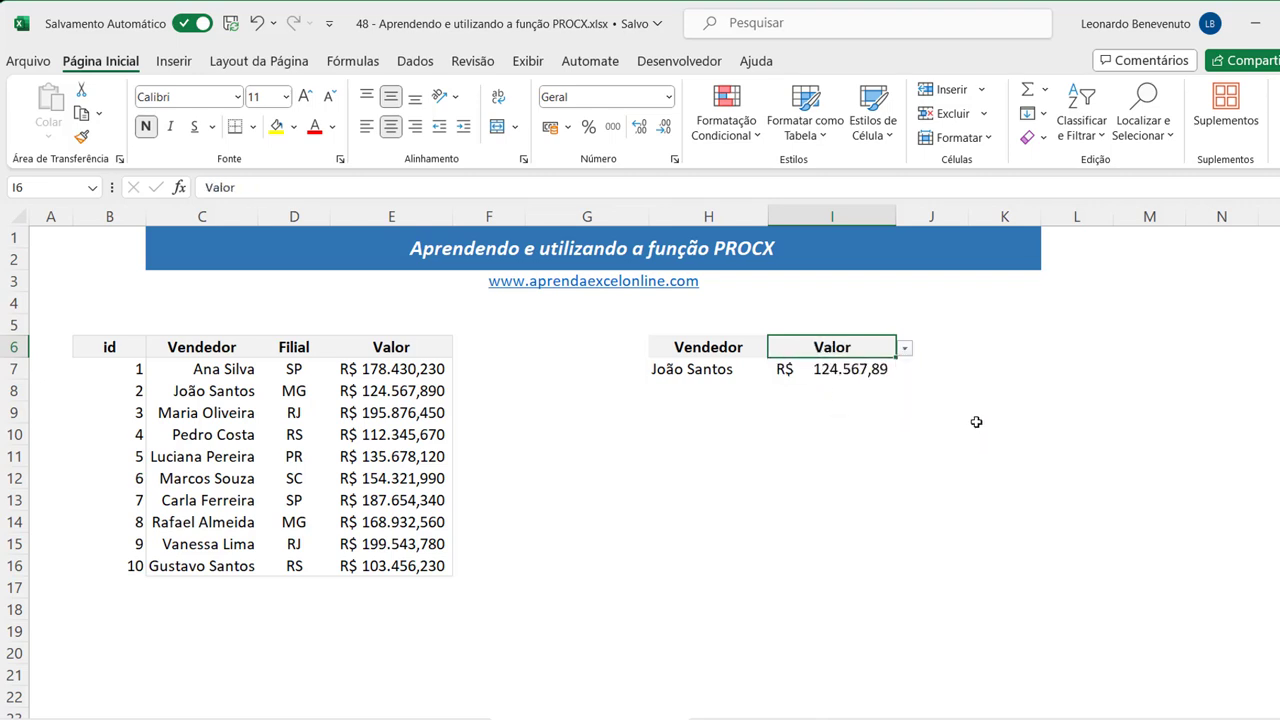
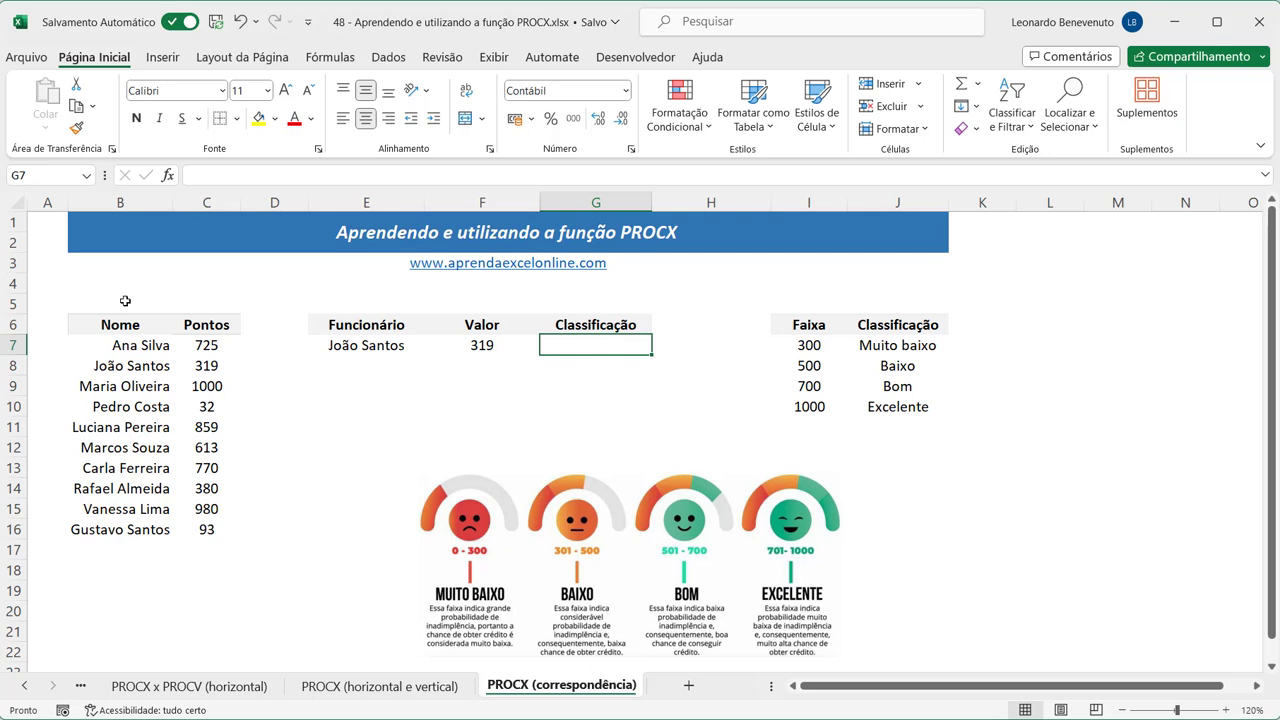
# On the PROCX (correspondência) sheet, examine the employee names in B7:B16 and their points in C7:C16.
pyautogui.moveTo(122, 346); pyautogui.dragTo(138, 533)
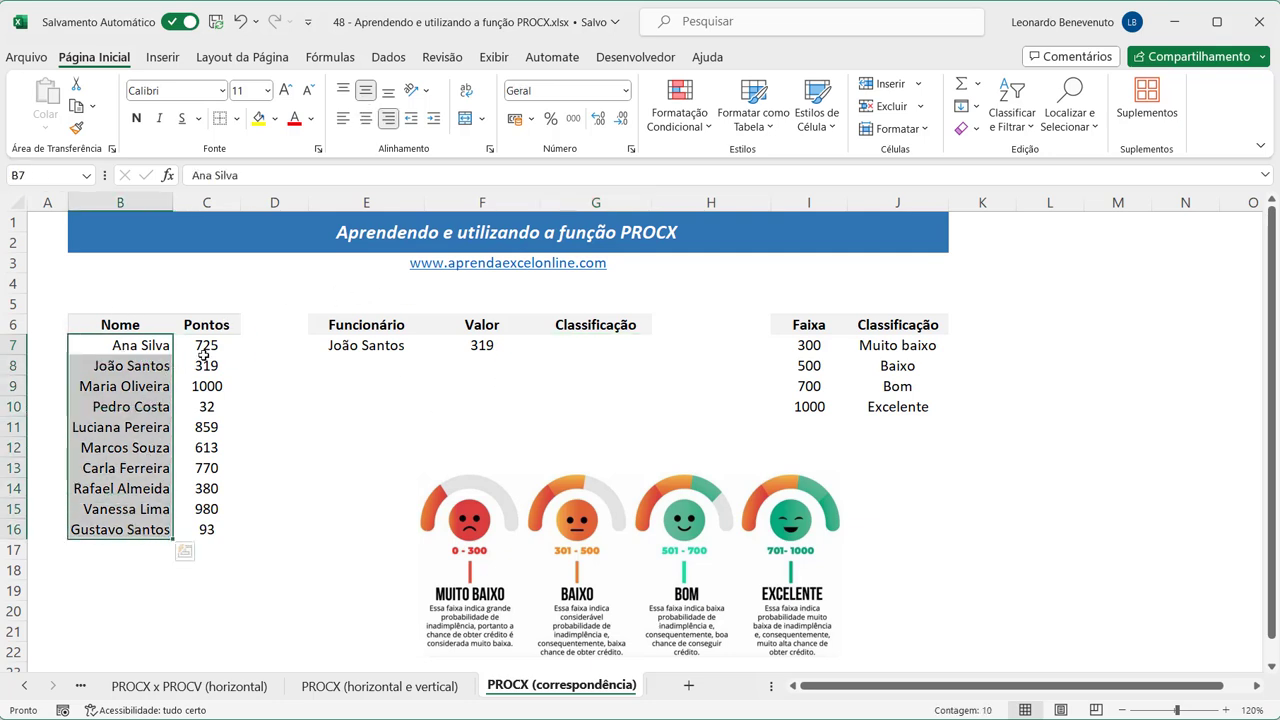
pyautogui.moveTo(206, 345); pyautogui.dragTo(200, 551)
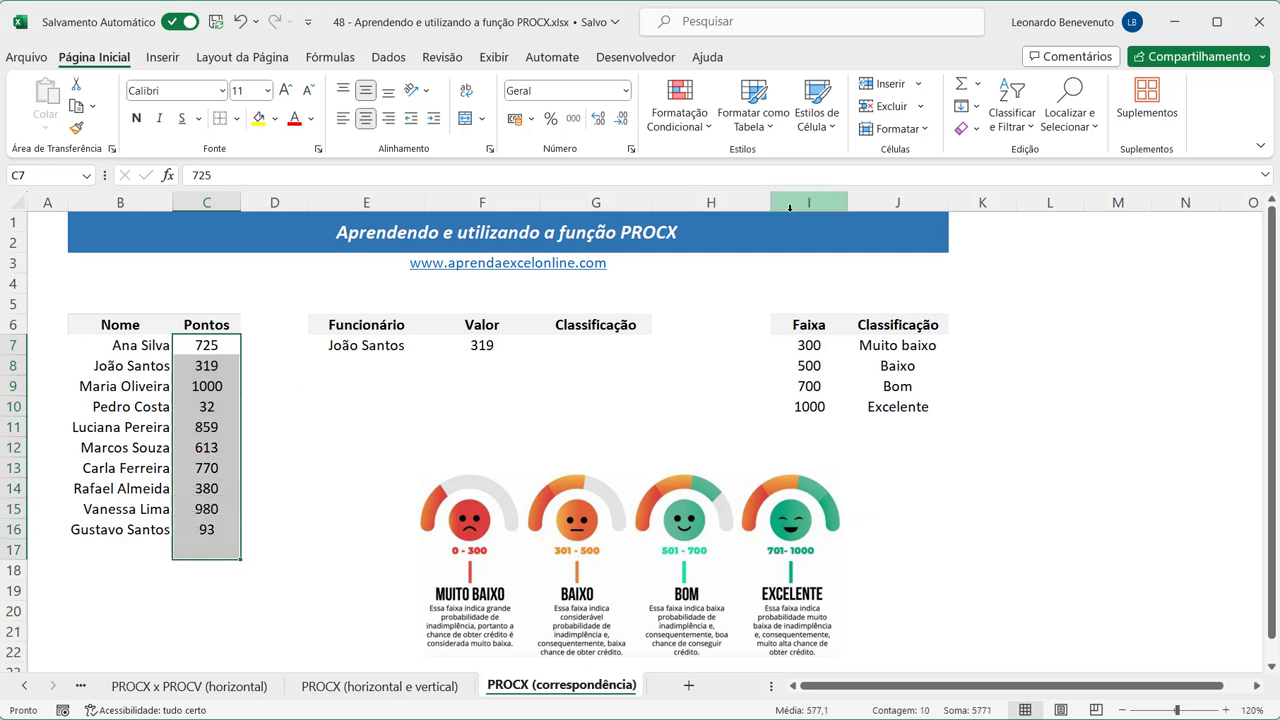
pyautogui.click(334, 434)
pyautogui.moveTo(206, 345); pyautogui.dragTo(207, 530)
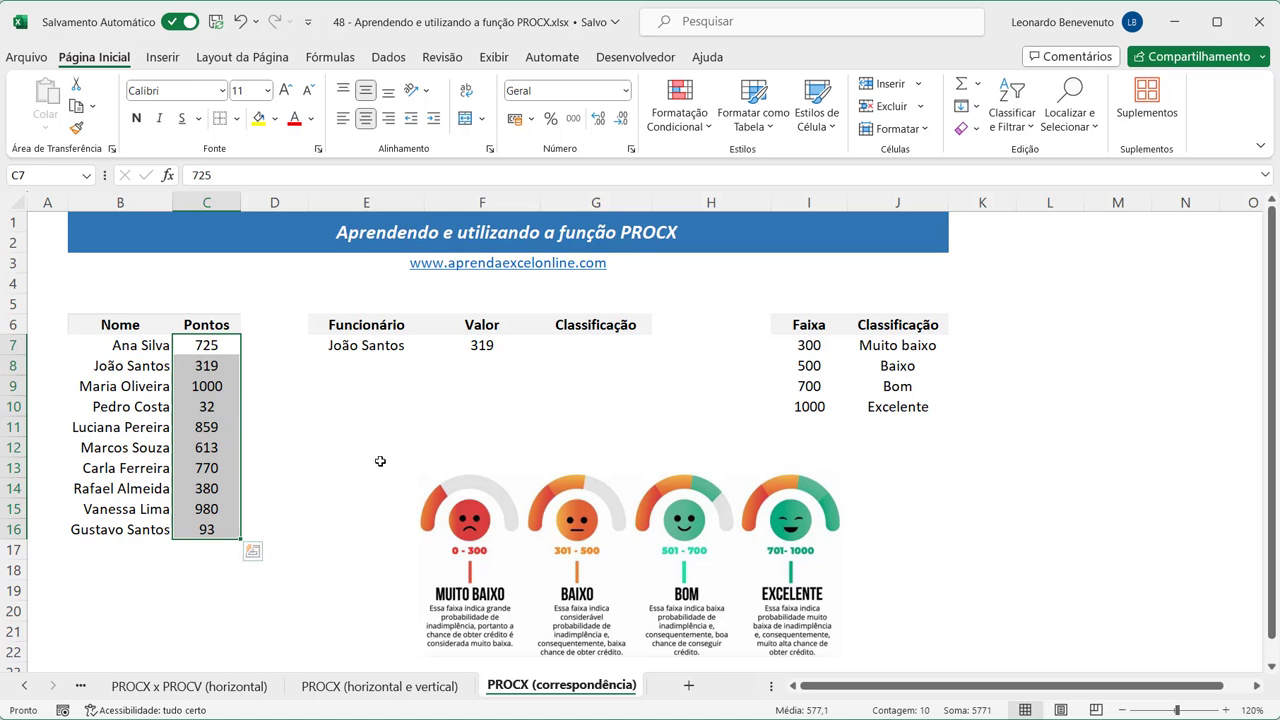
# Examine the Faixa and Classificação table row by row, comparing each limit and its rating with the score range image.
pyautogui.moveTo(817, 322); pyautogui.dragTo(862, 405)
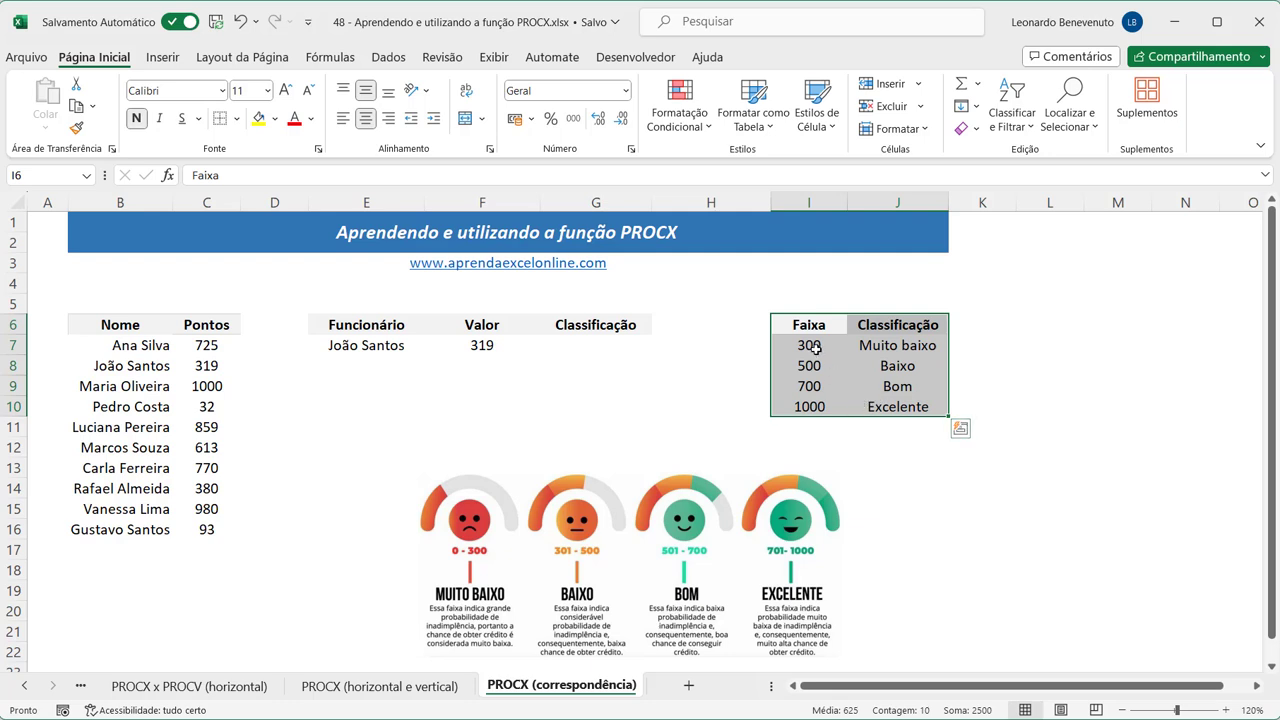
pyautogui.click(585, 545)
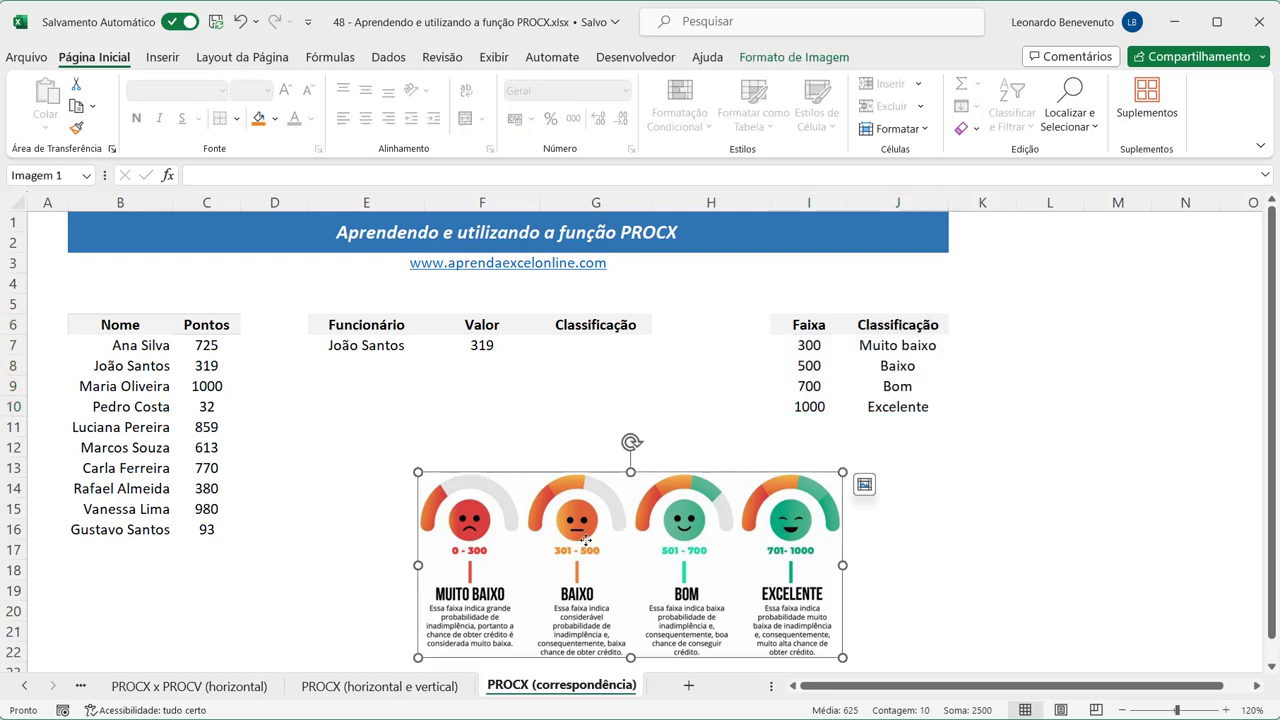
pyautogui.click(810, 347)
pyautogui.click(877, 349)
pyautogui.click(818, 366)
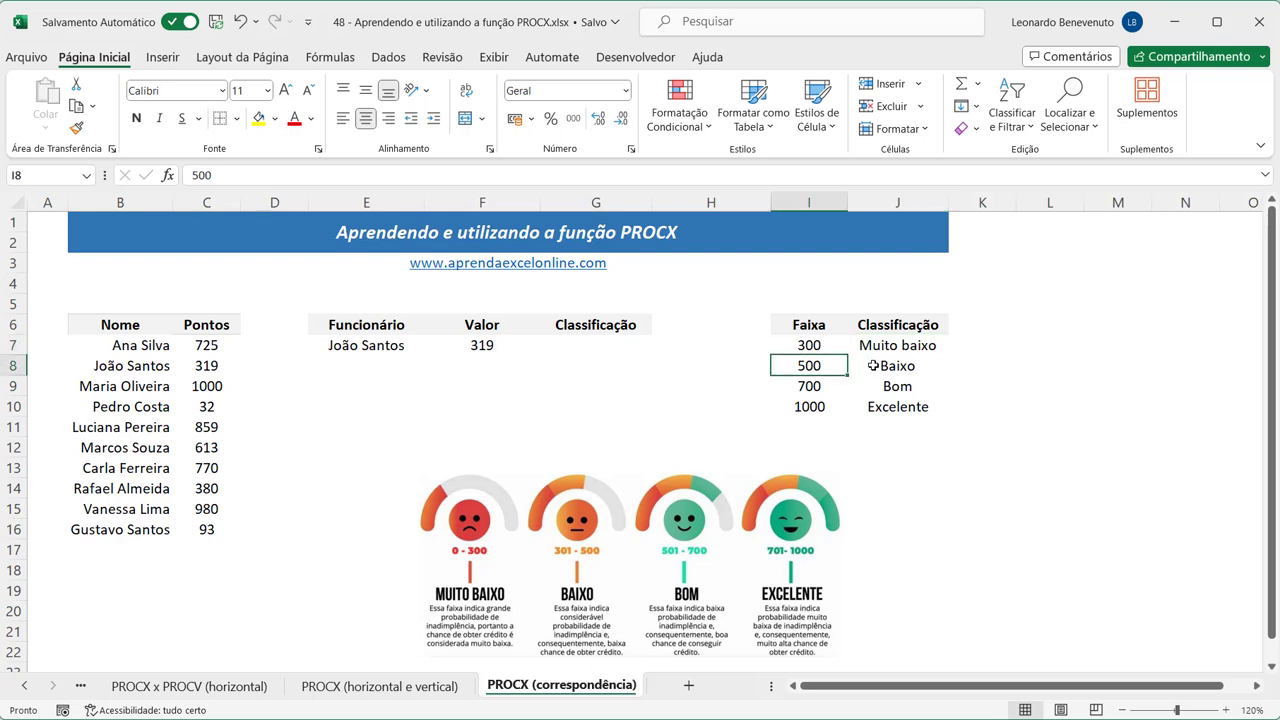
pyautogui.click(882, 366)
pyautogui.click(815, 385)
pyautogui.click(880, 388)
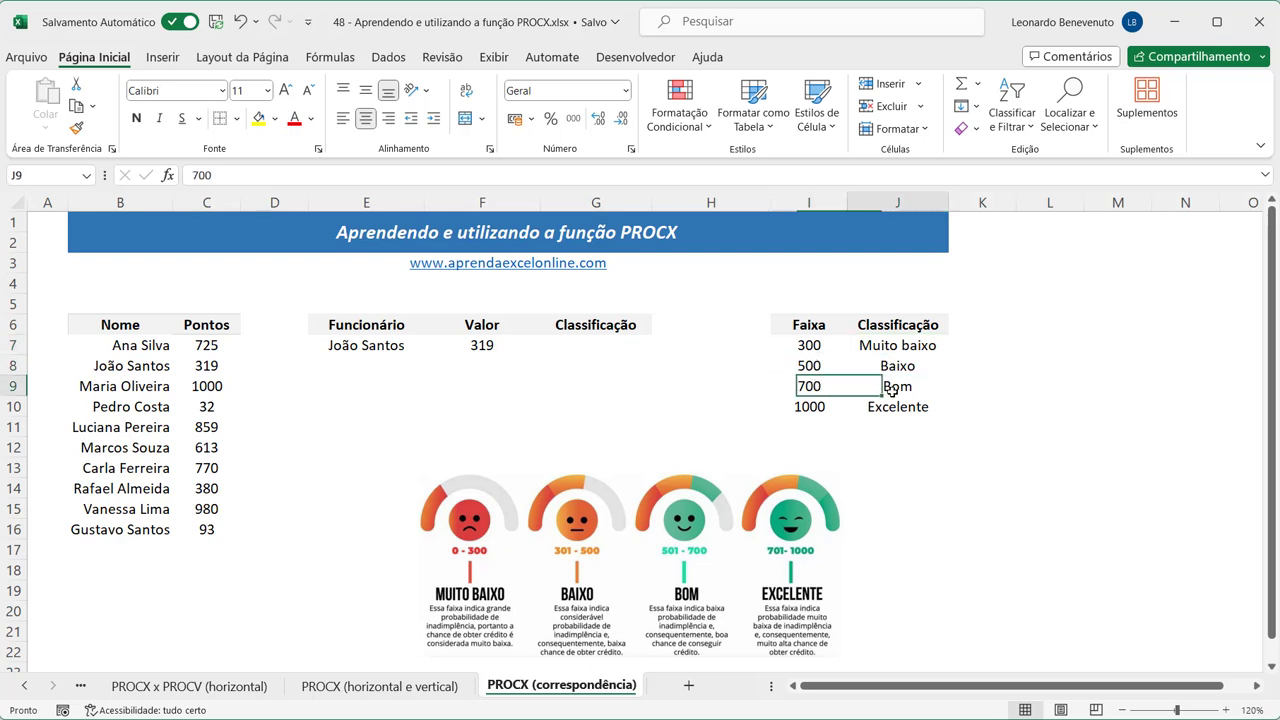
pyautogui.click(814, 408)
pyautogui.click(906, 410)
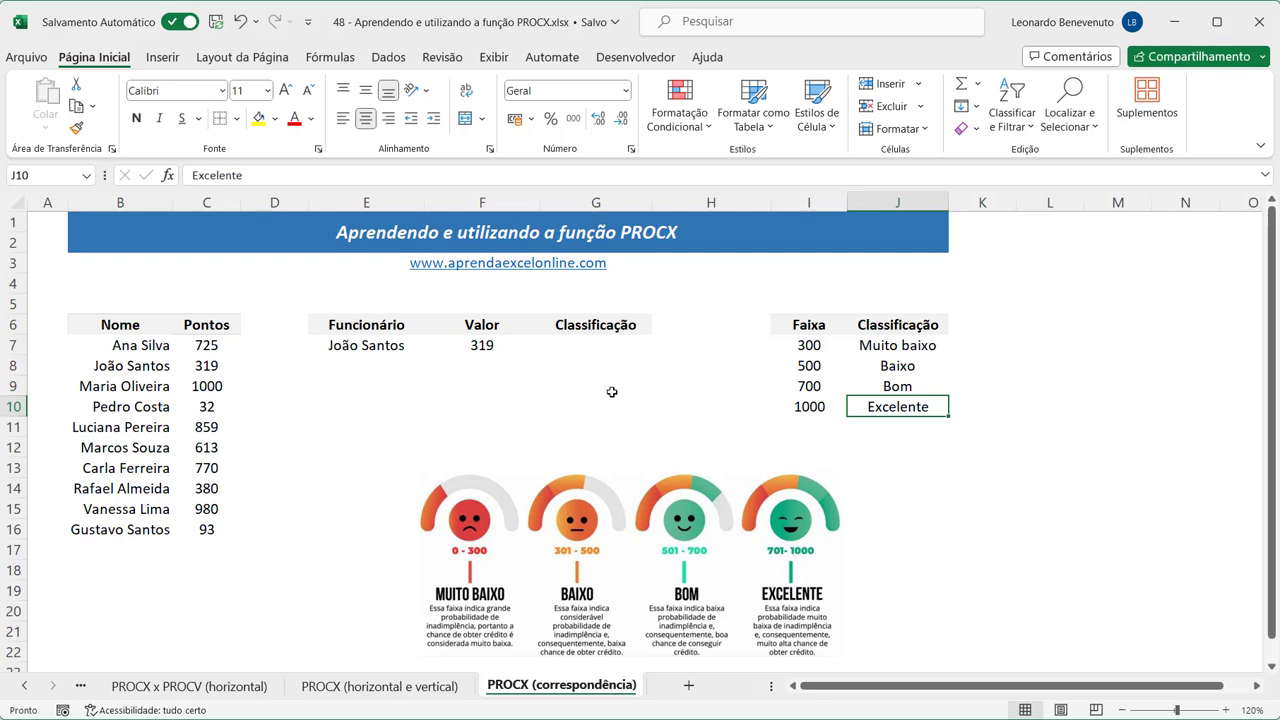
# Check the employee lookup in E7:F7 against the points column and rename the header in F6 as Pontos.
pyautogui.click(597, 344)
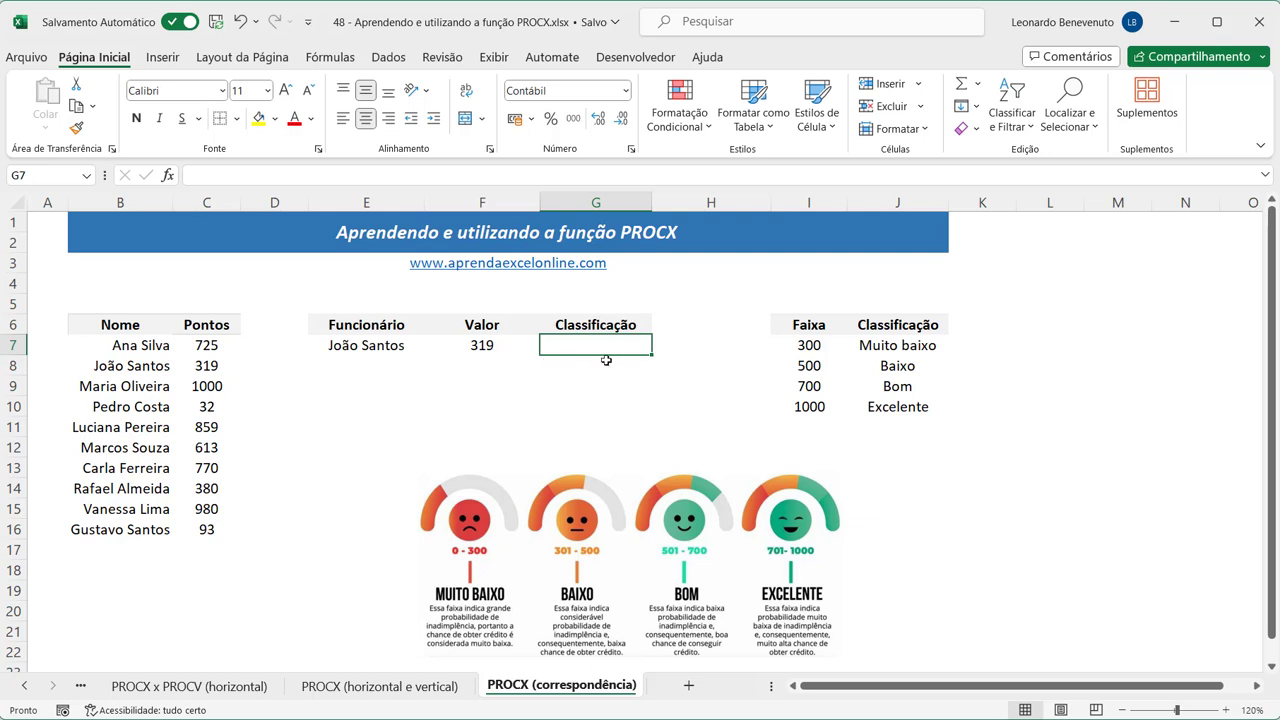
pyautogui.click(385, 346)
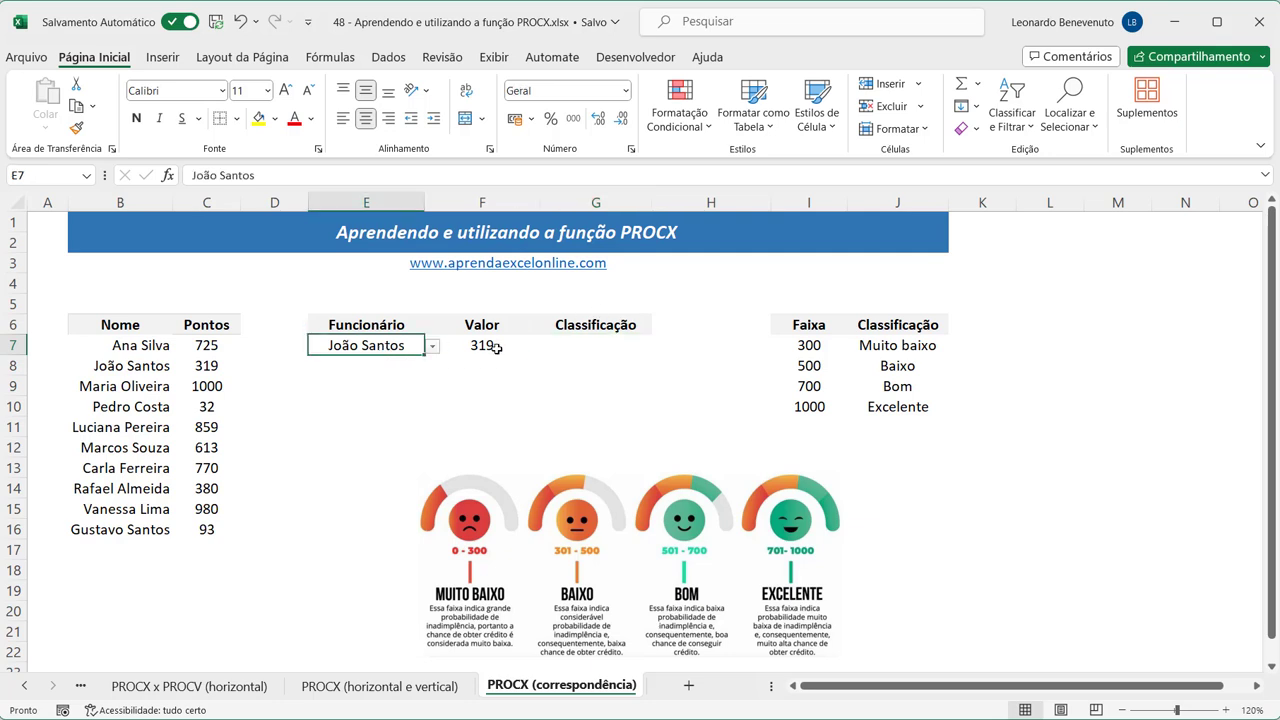
pyautogui.click(496, 347)
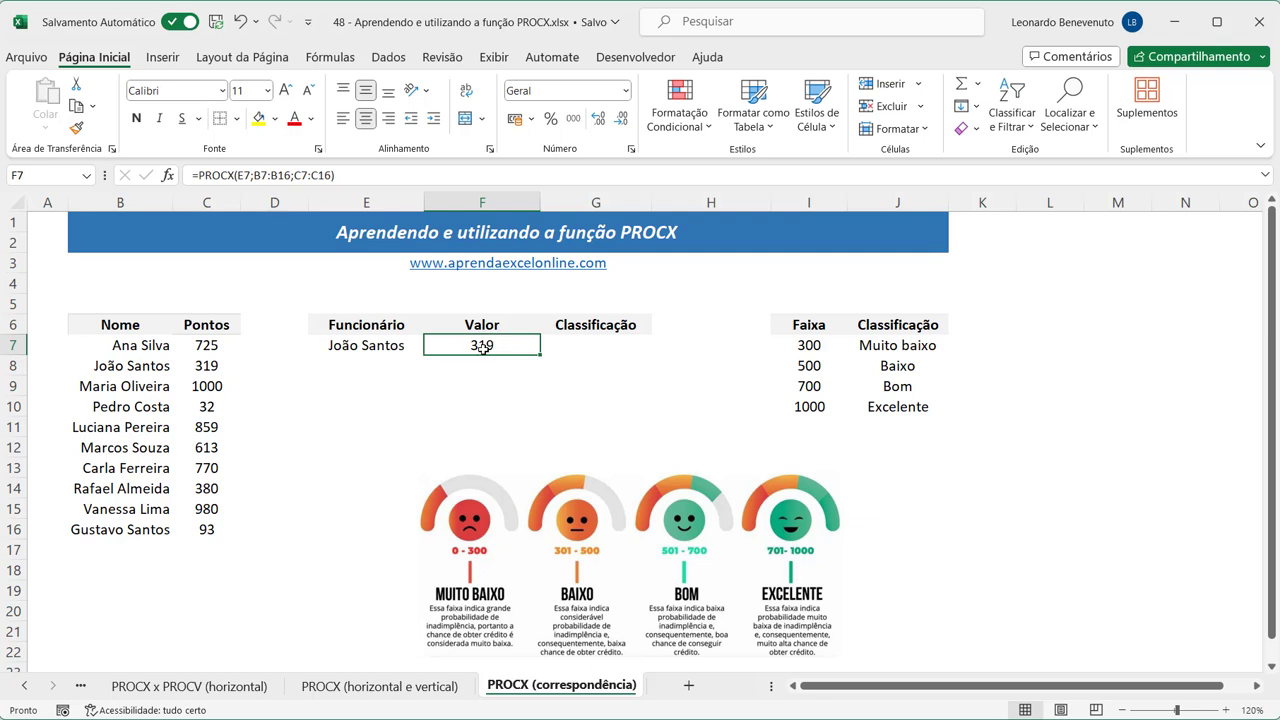
pyautogui.moveTo(208, 344); pyautogui.dragTo(208, 508)
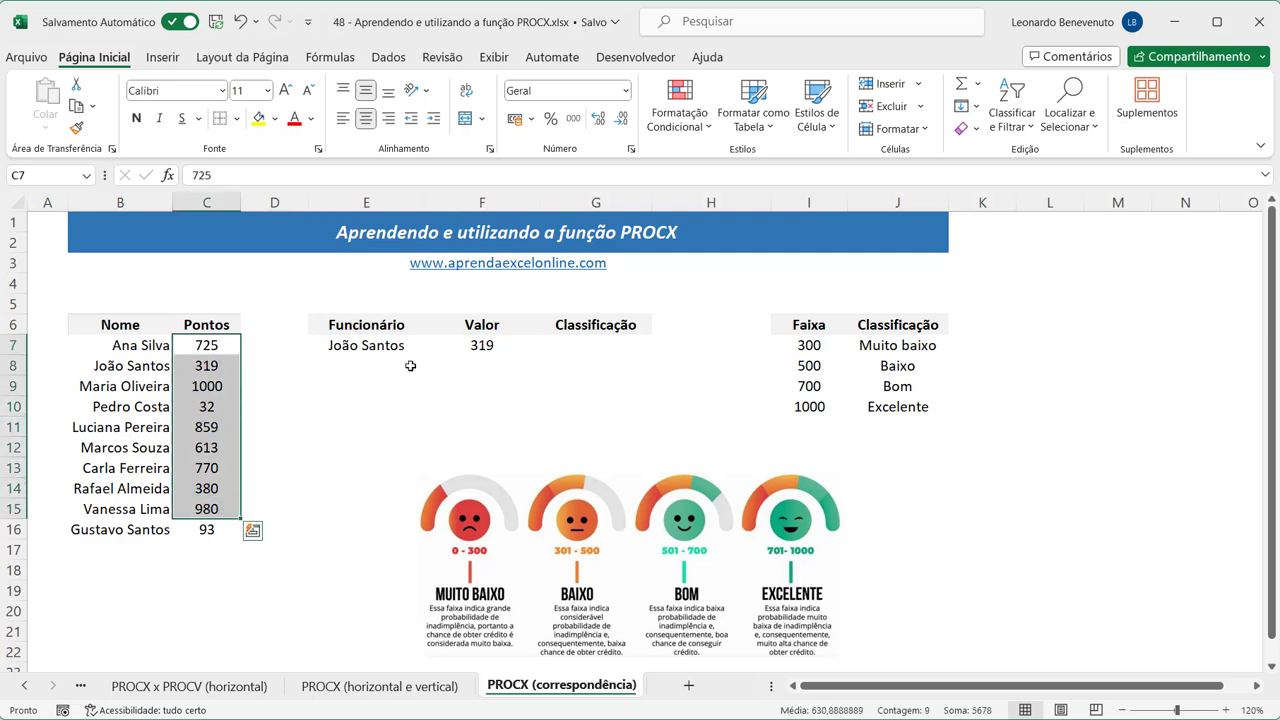
pyautogui.click(497, 324)
pyautogui.write('Pontos')
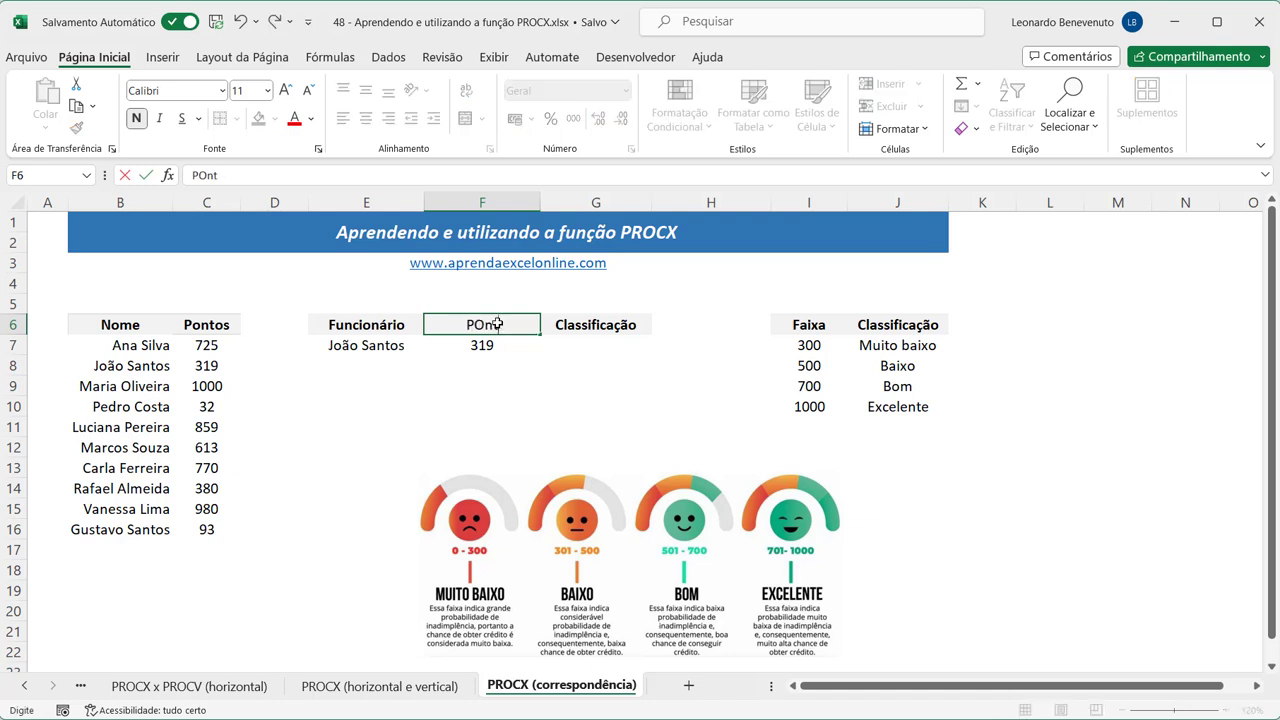
pyautogui.press('Return')
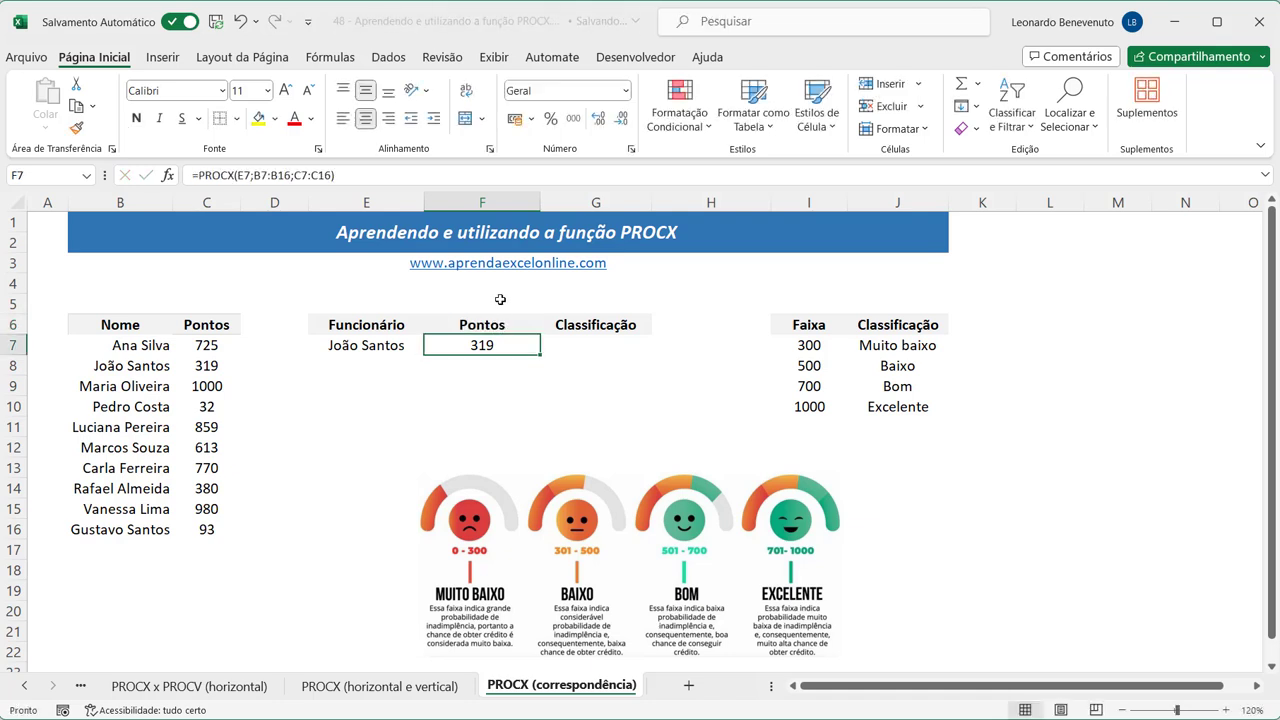
# Test the points lookup by choosing the employee from row 10 and the employee from row 14 in E7.
pyautogui.click(362, 345)
pyautogui.click(432, 346)
pyautogui.click(393, 409)
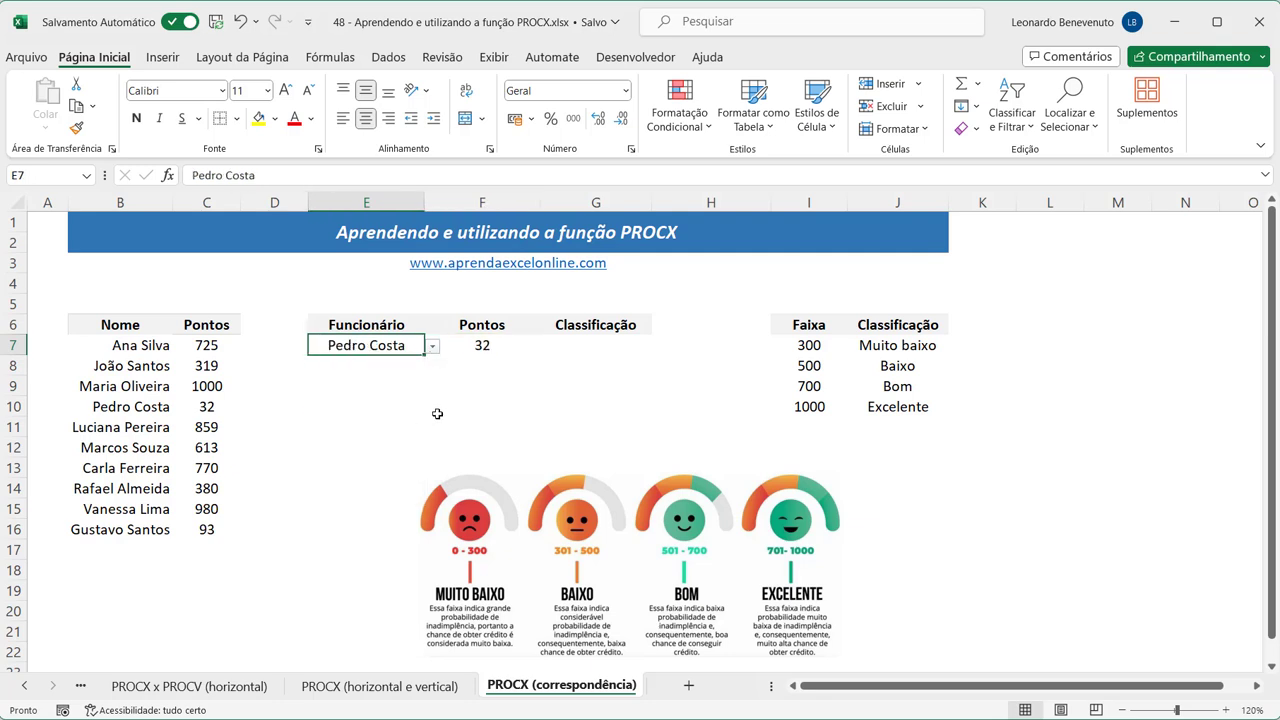
pyautogui.click(431, 346)
pyautogui.click(400, 468)
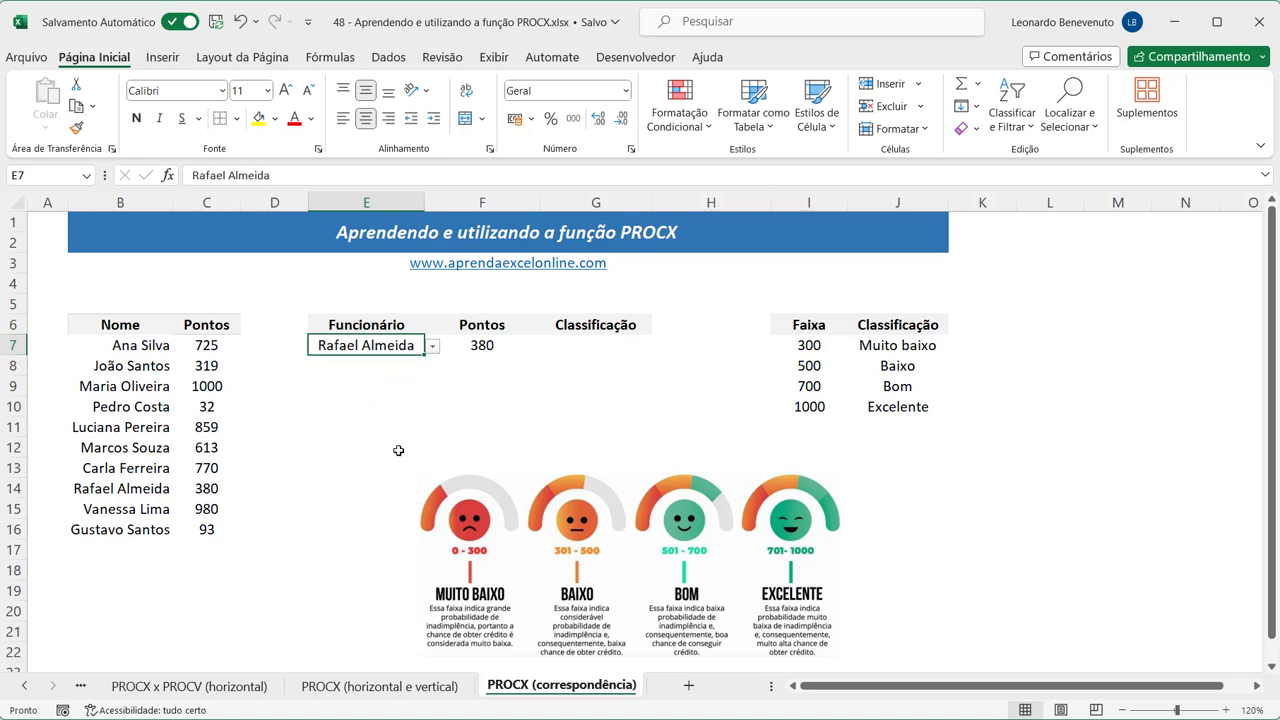
# Start a PROCX formula in G7 with F7 as the lookup value and I7:I10 as the lookup array.
pyautogui.click(561, 339)
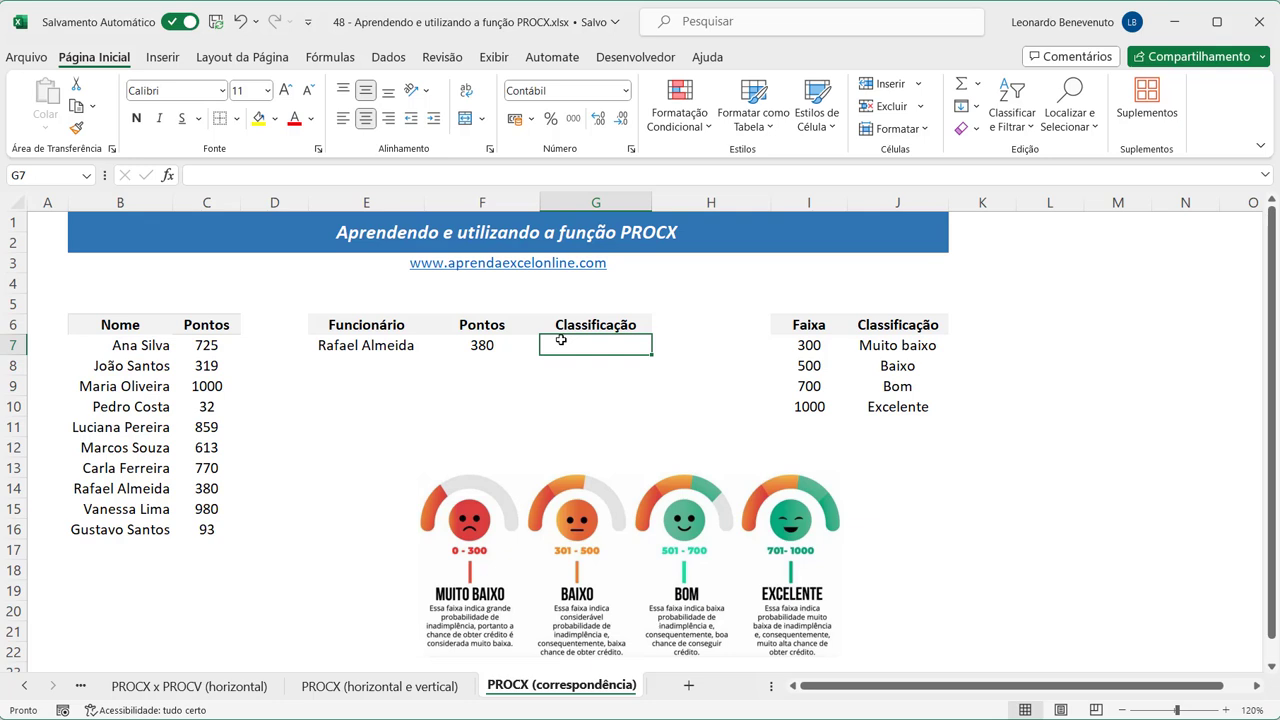
pyautogui.write('=procx')
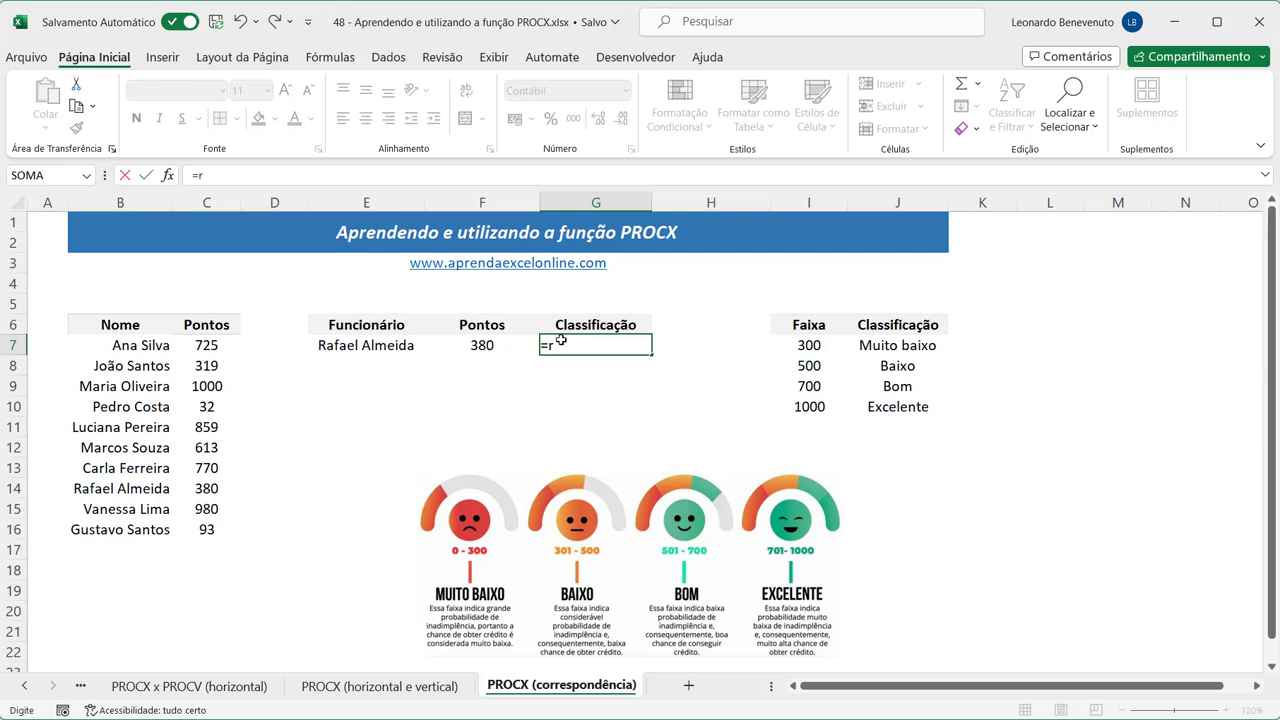
pyautogui.press('Tab')
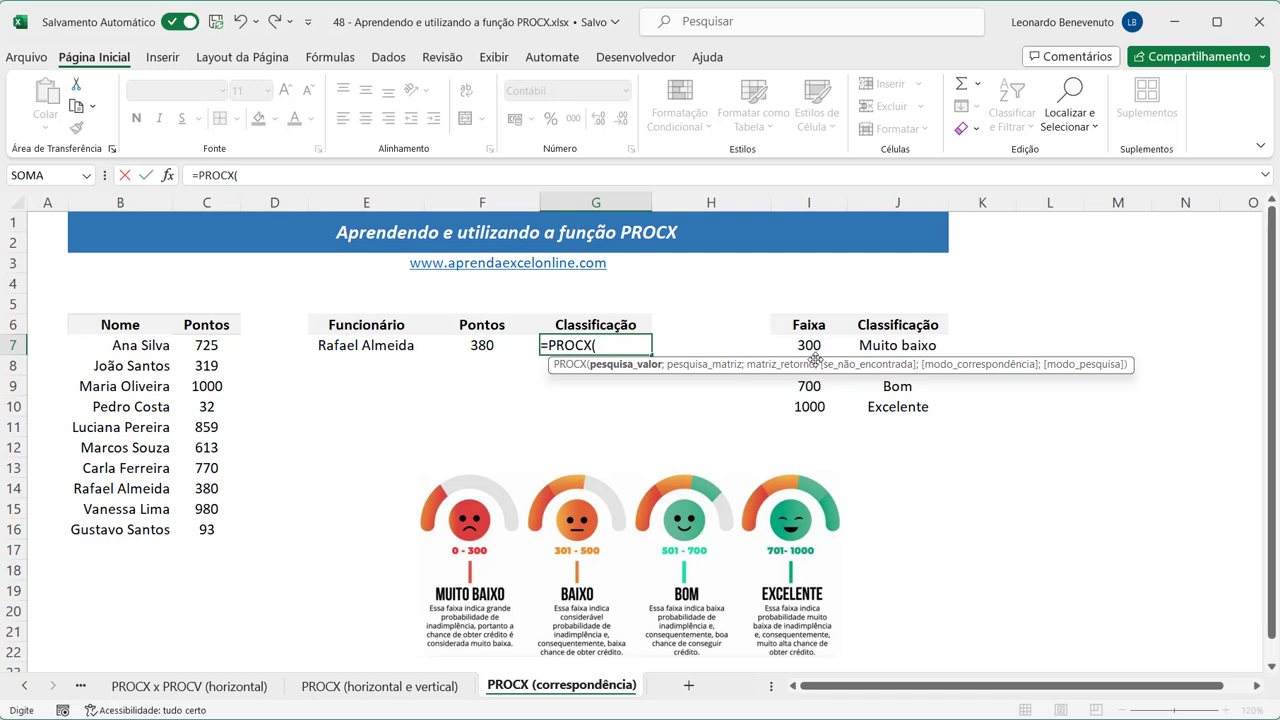
pyautogui.click(490, 346)
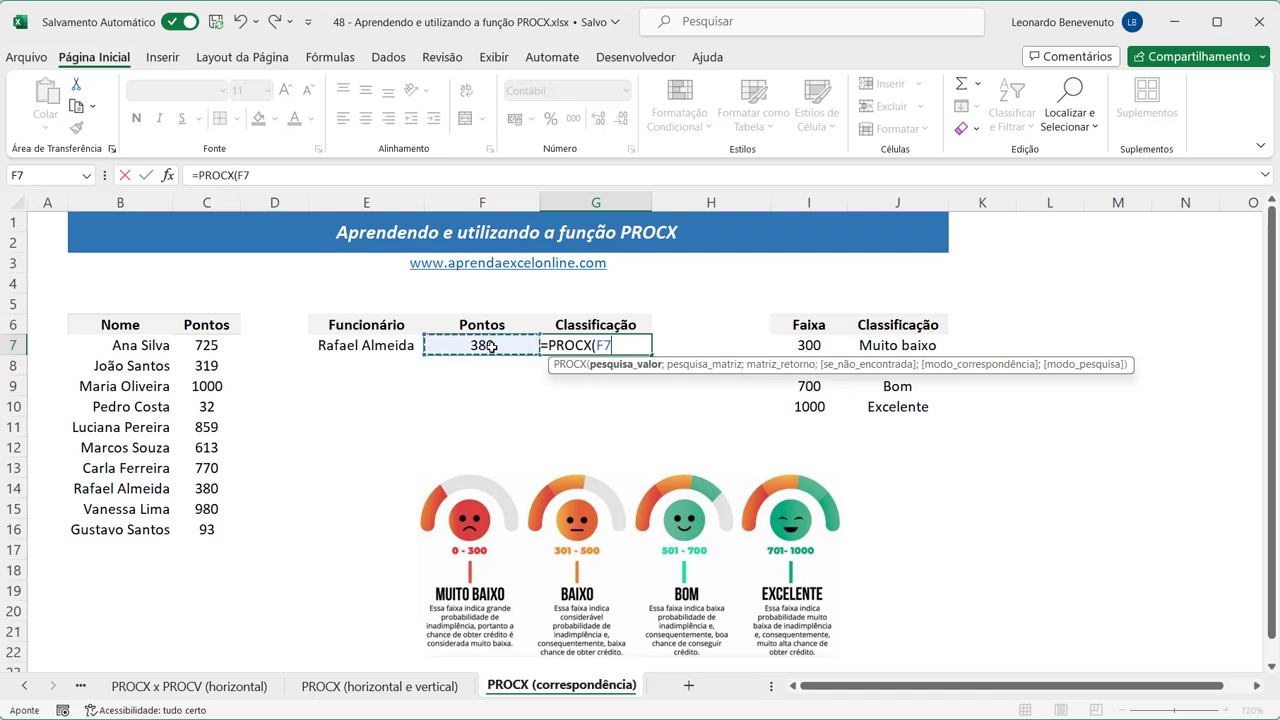
pyautogui.write(';')
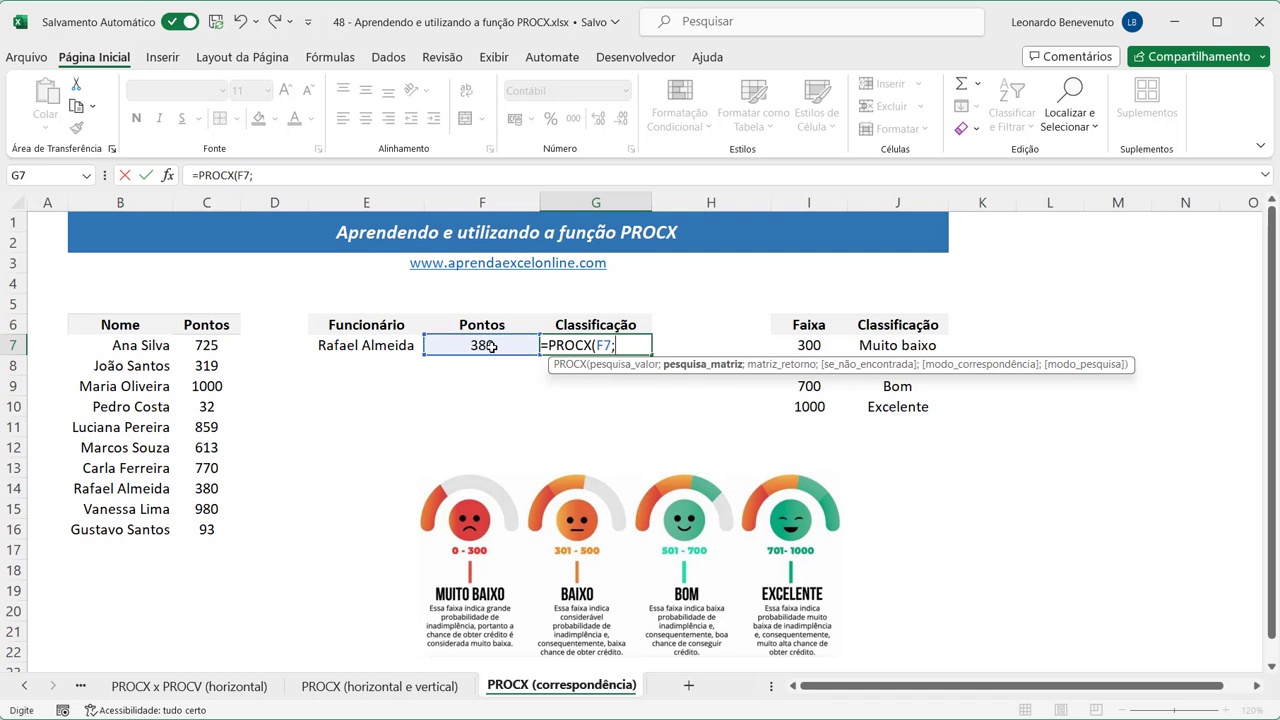
pyautogui.moveTo(809, 345); pyautogui.dragTo(810, 407)
pyautogui.write(';')
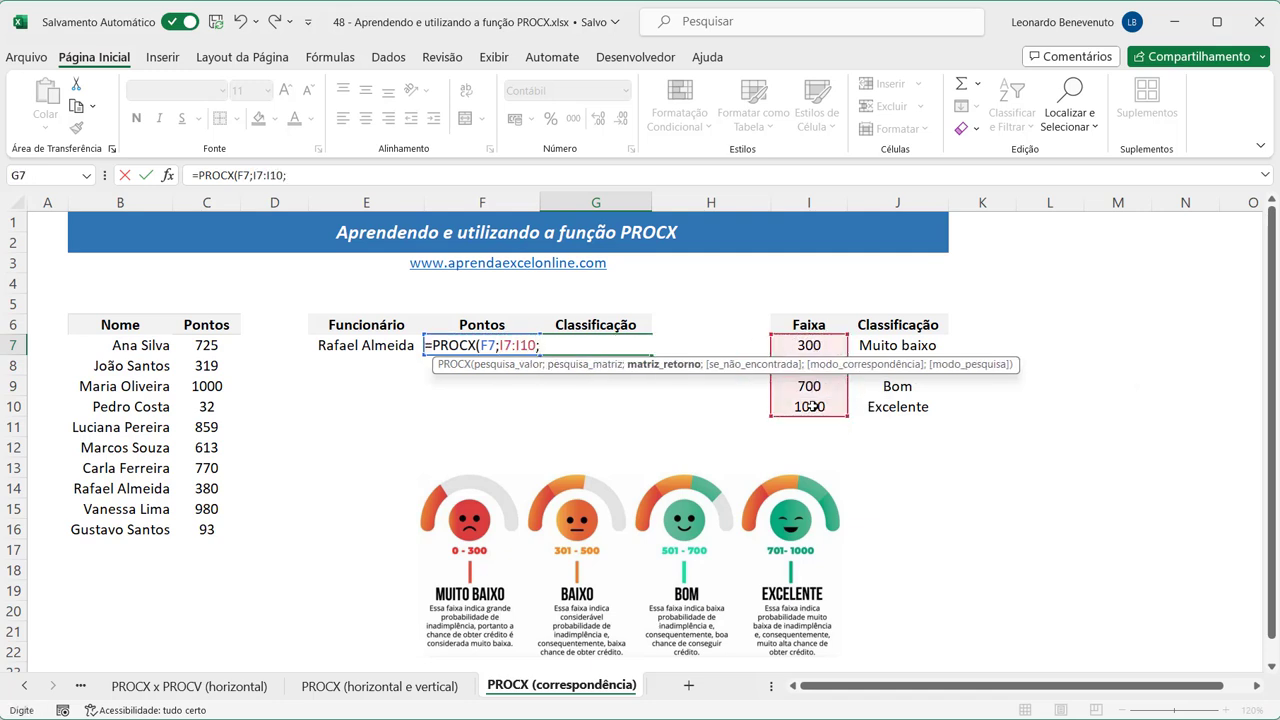
# Complete the G7 PROCX formula with return array J7:J10, an empty not-found argument, and match mode 1 (exact or next larger item).
pyautogui.moveTo(905, 345); pyautogui.dragTo(908, 406)
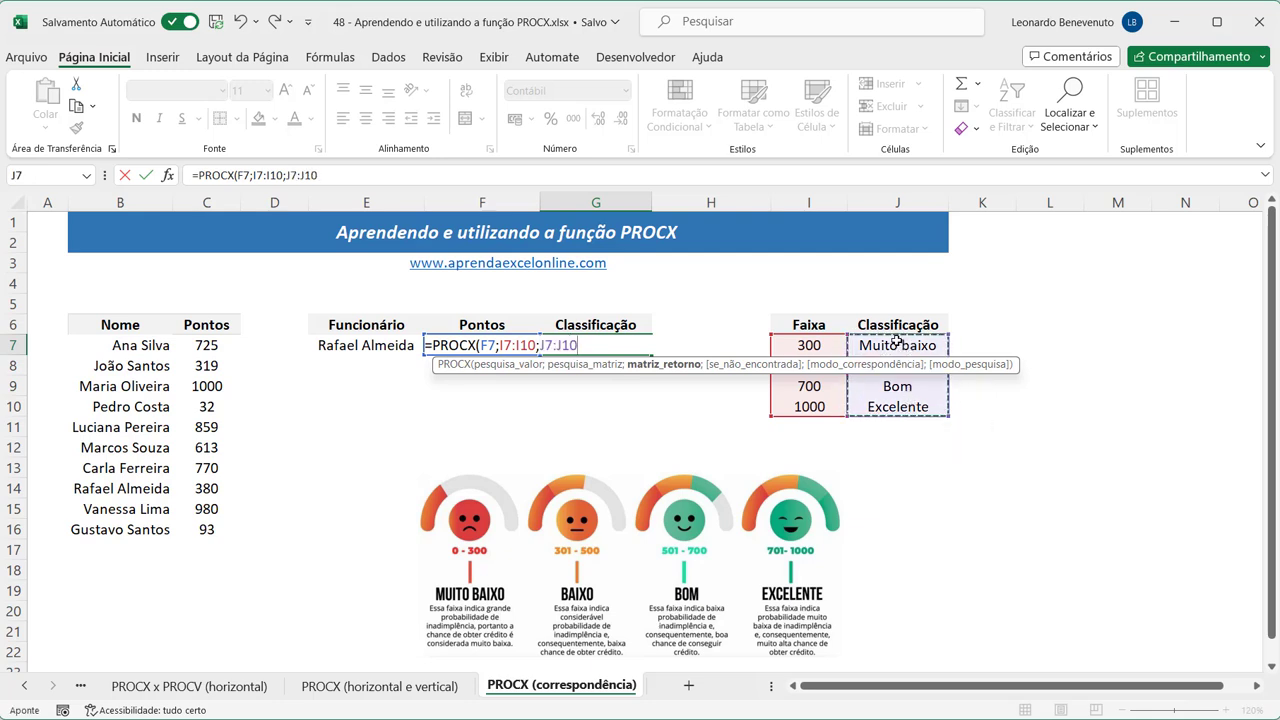
pyautogui.write(';')
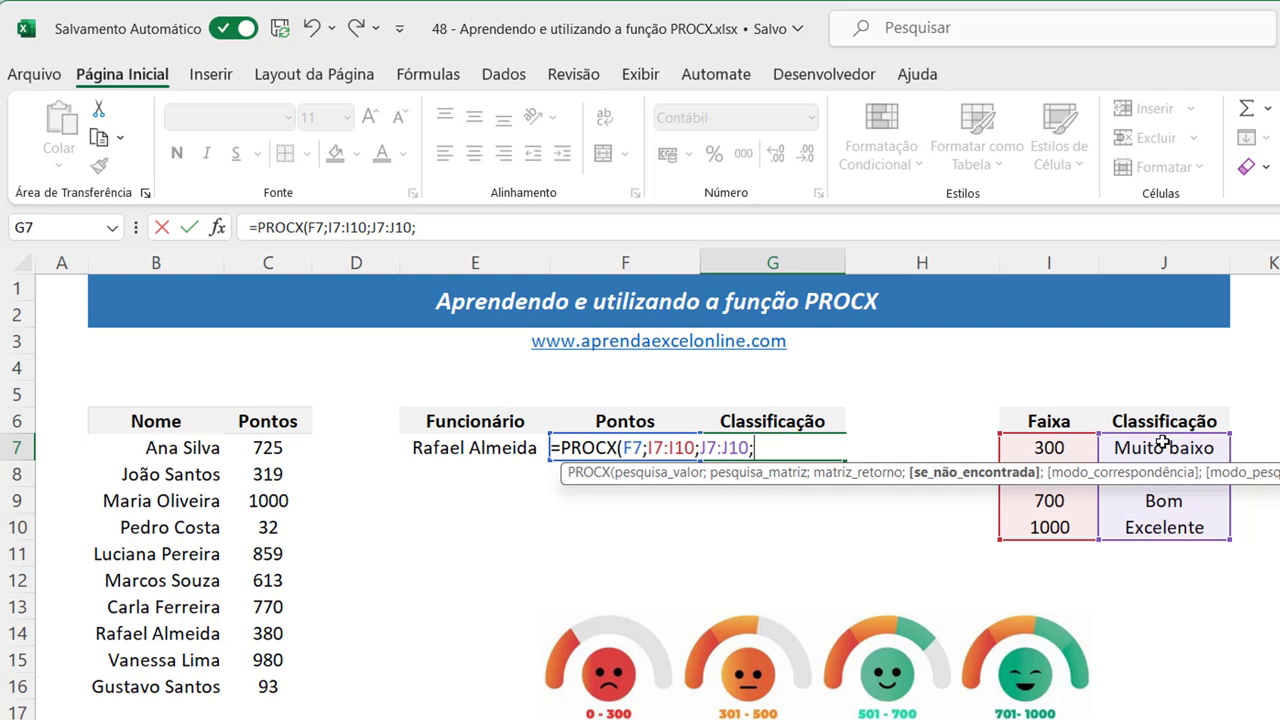
pyautogui.write(';')
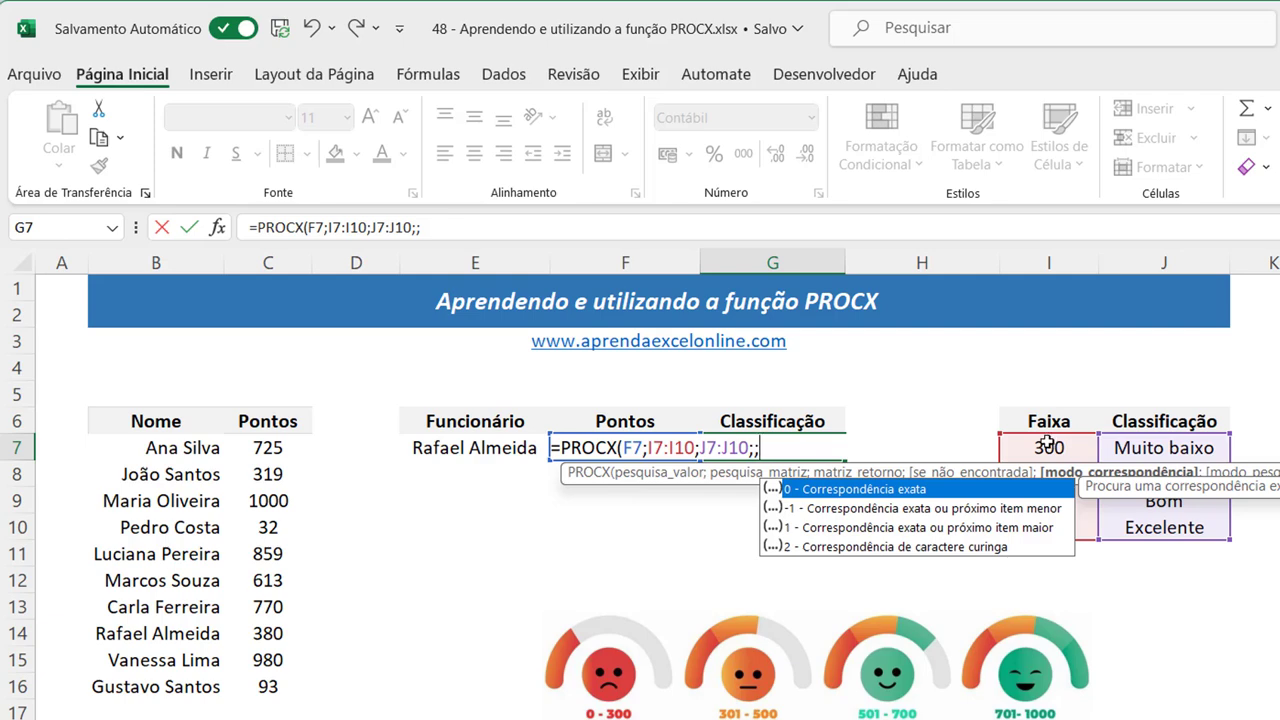
pyautogui.press('Down')
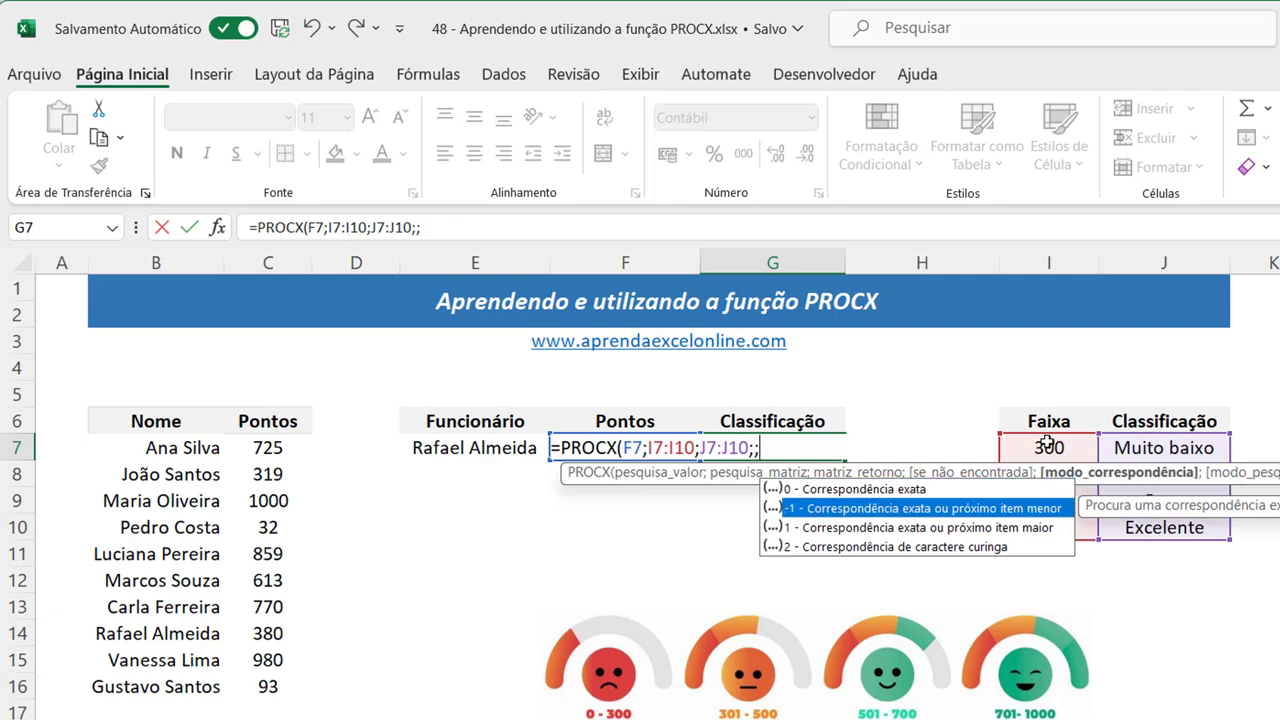
pyautogui.press('Down')
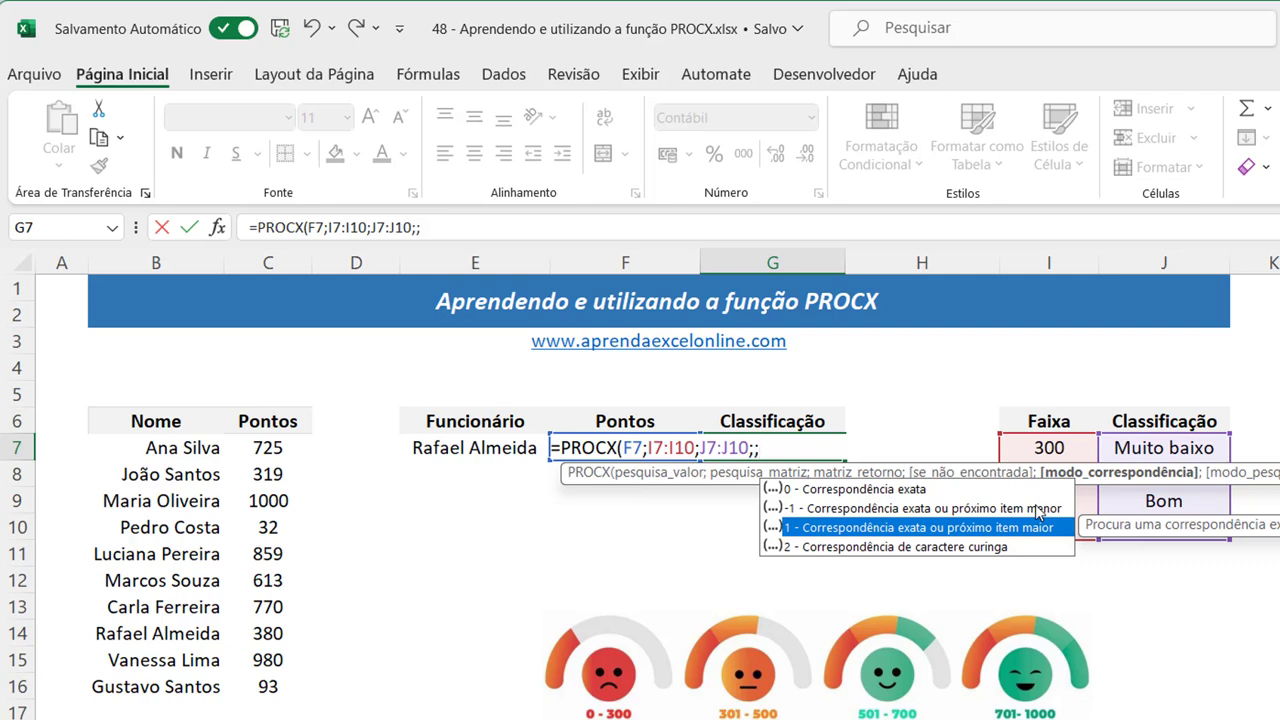
pyautogui.press('Tab')
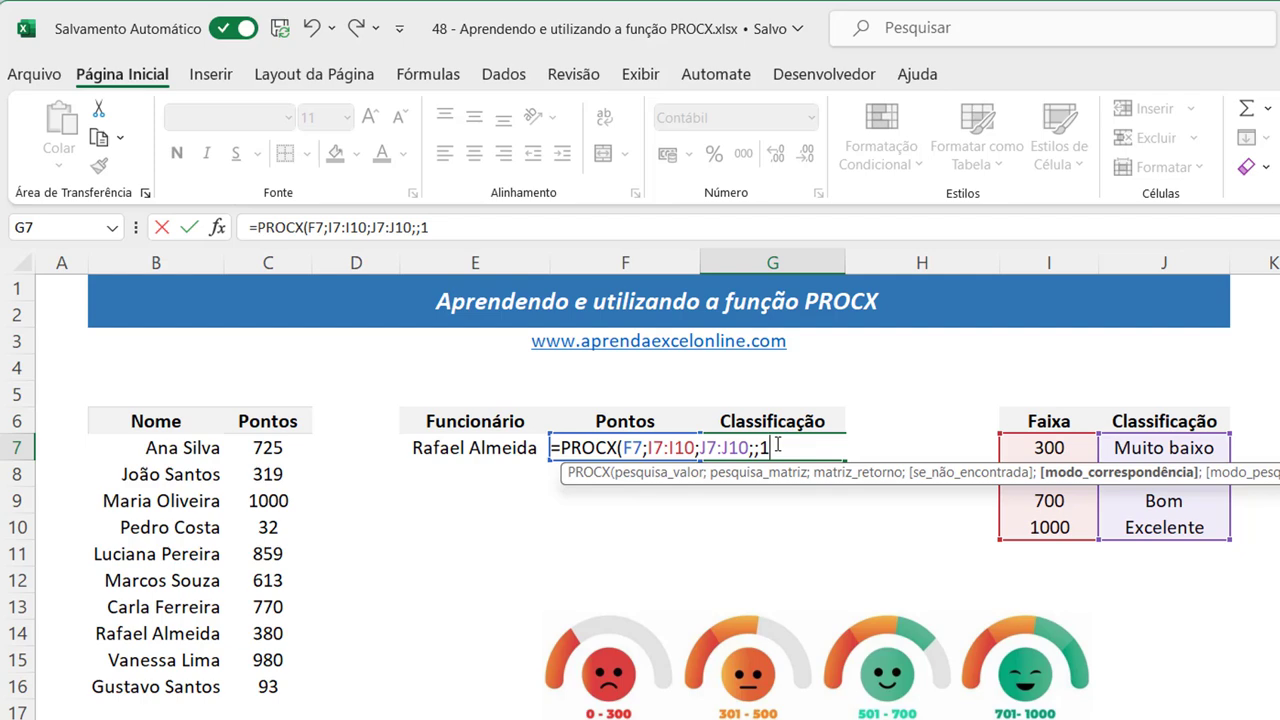
pyautogui.write(';')
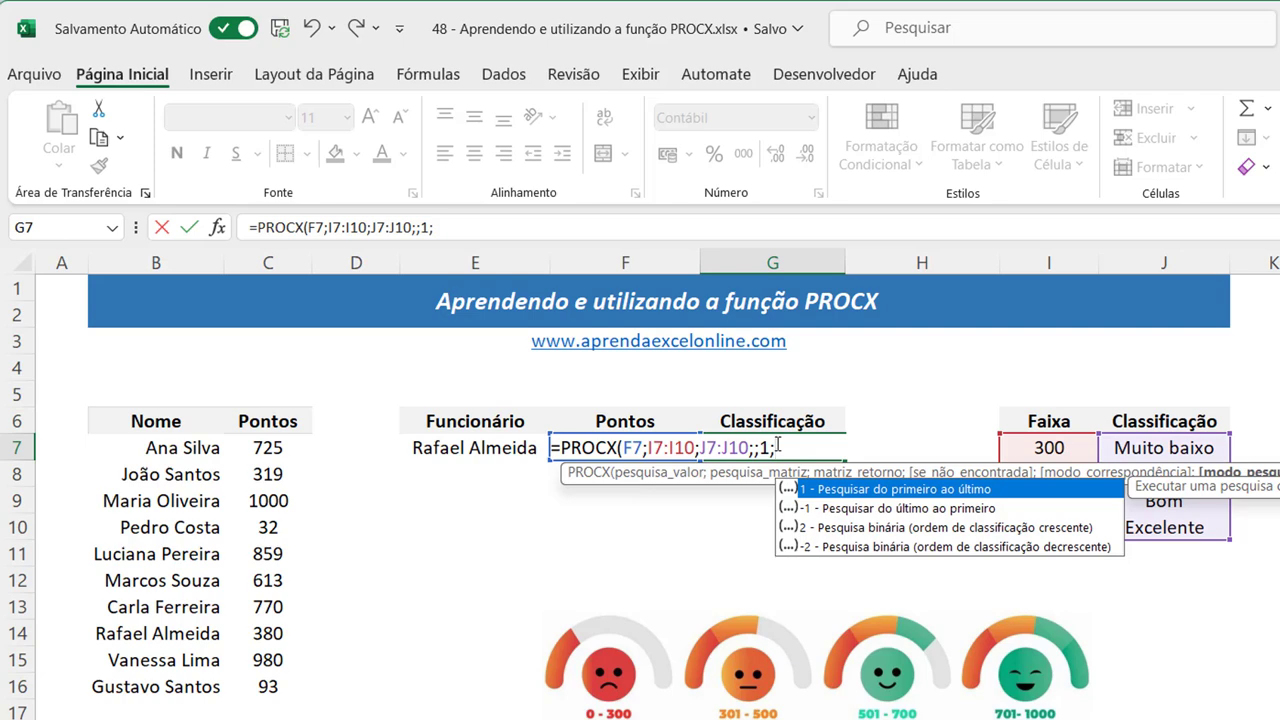
pyautogui.press('BackSpace')
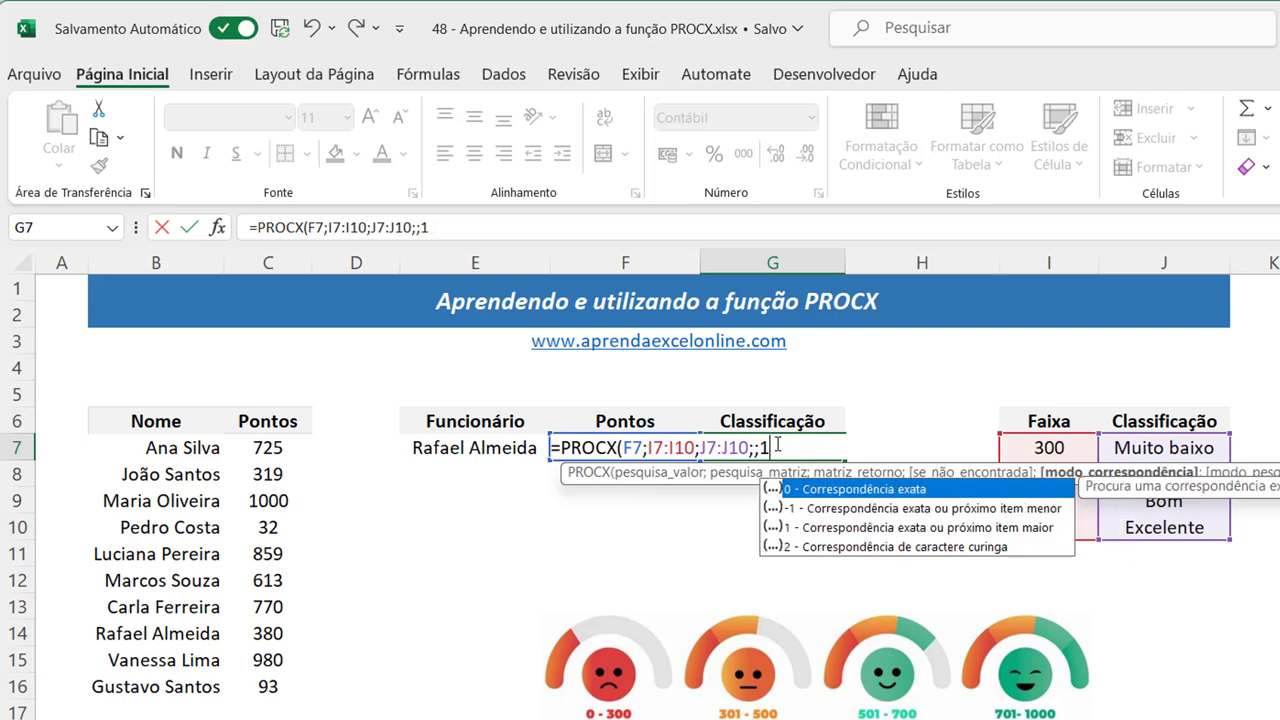
pyautogui.write(')')
pyautogui.press('Return')
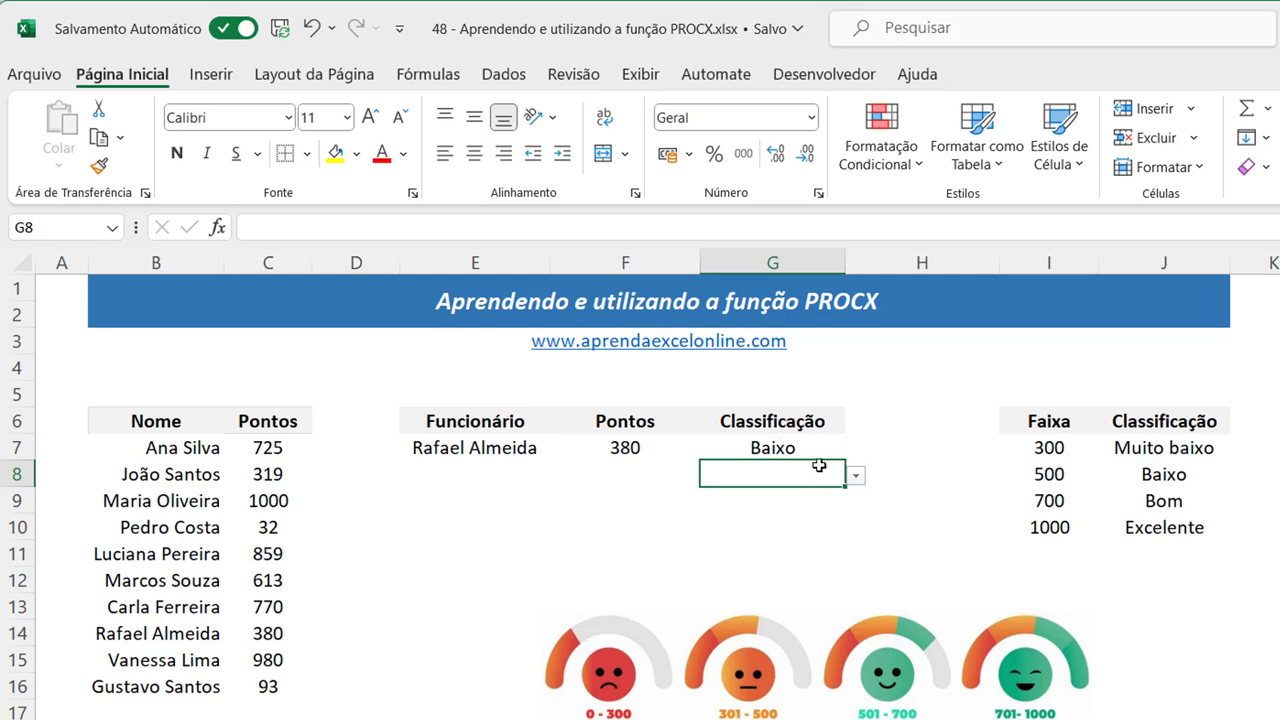
# Check the row 14 employee's points against the rating table, and choose the row 15 employee in E7 to test the classification.
pyautogui.click(1168, 476)
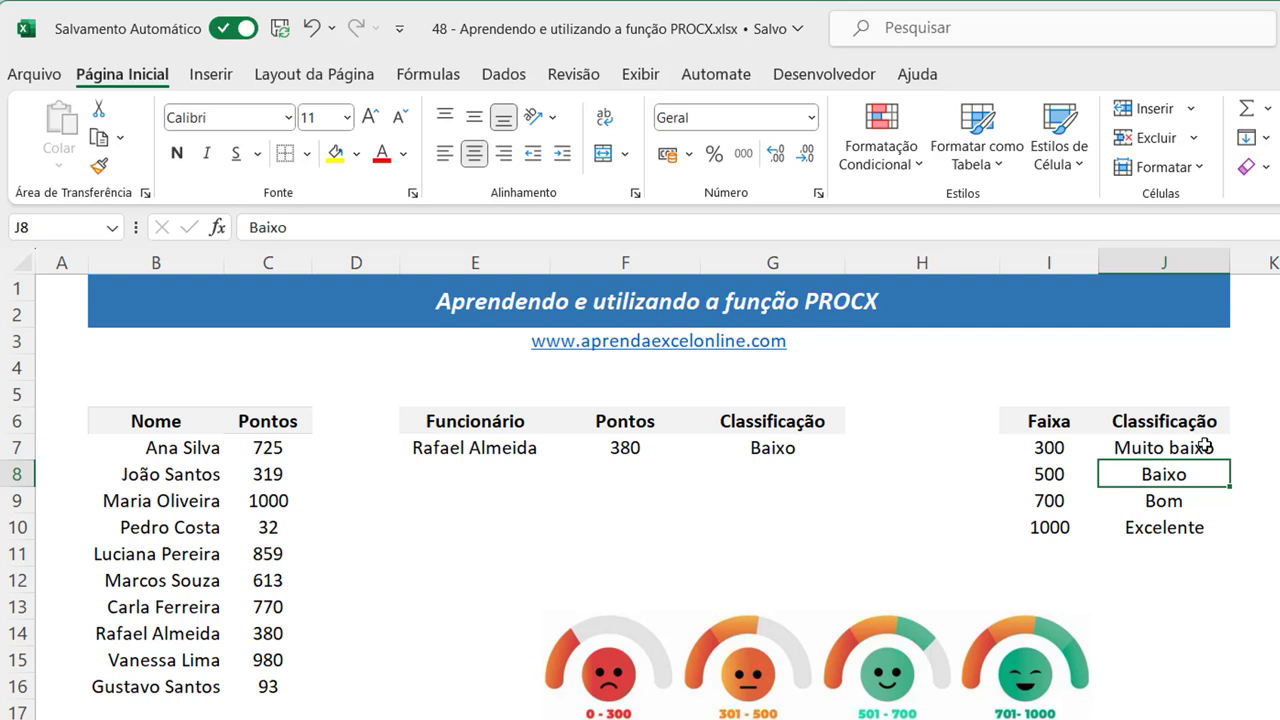
pyautogui.click(280, 637)
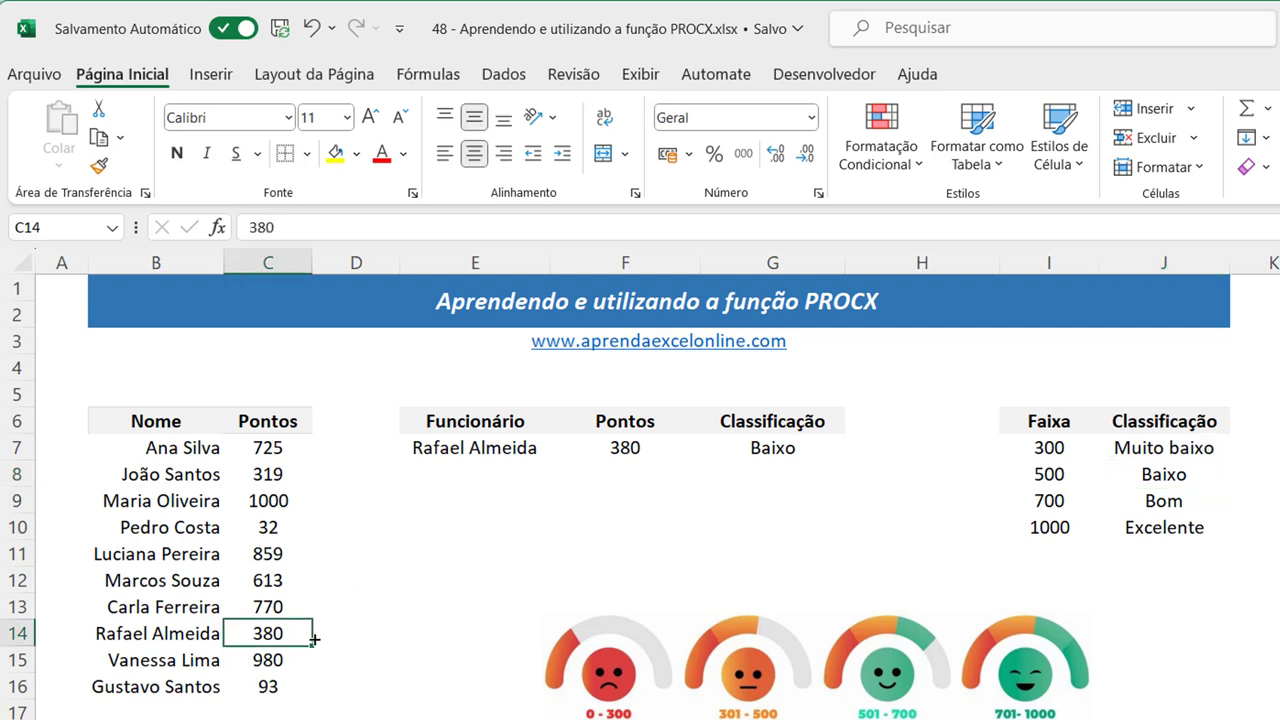
pyautogui.click(509, 451)
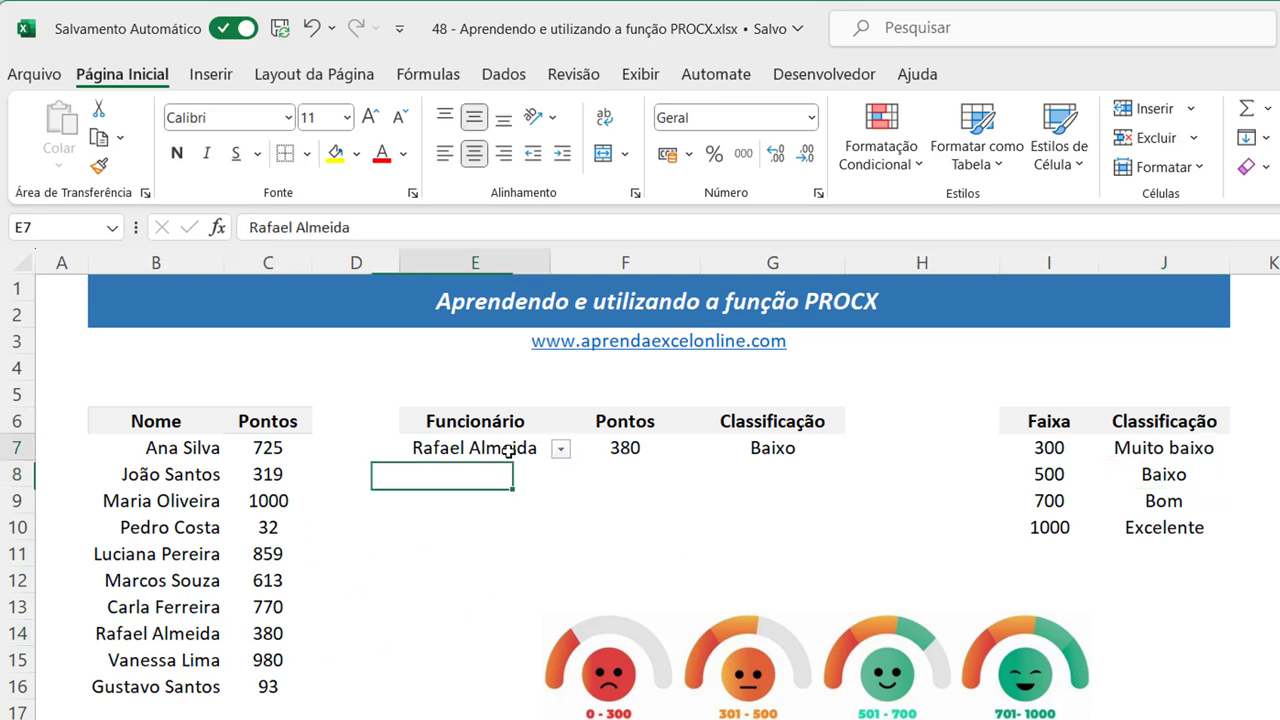
pyautogui.click(563, 452)
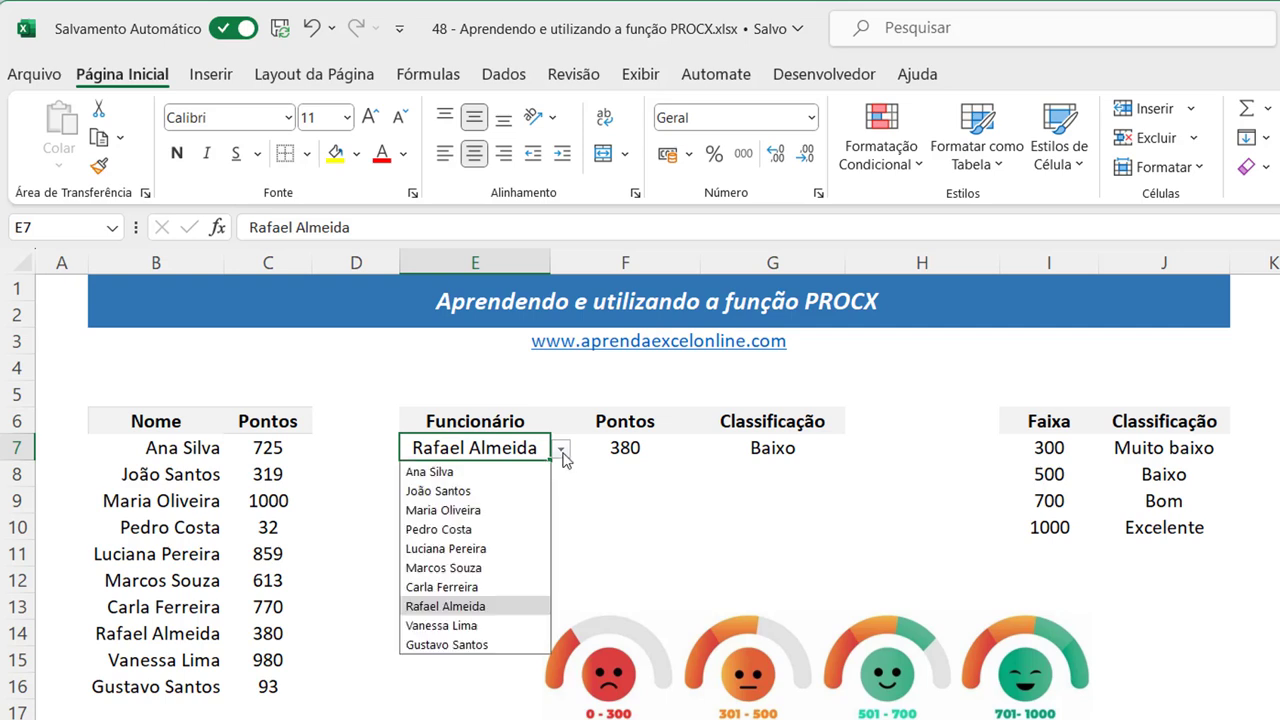
pyautogui.click(495, 626)
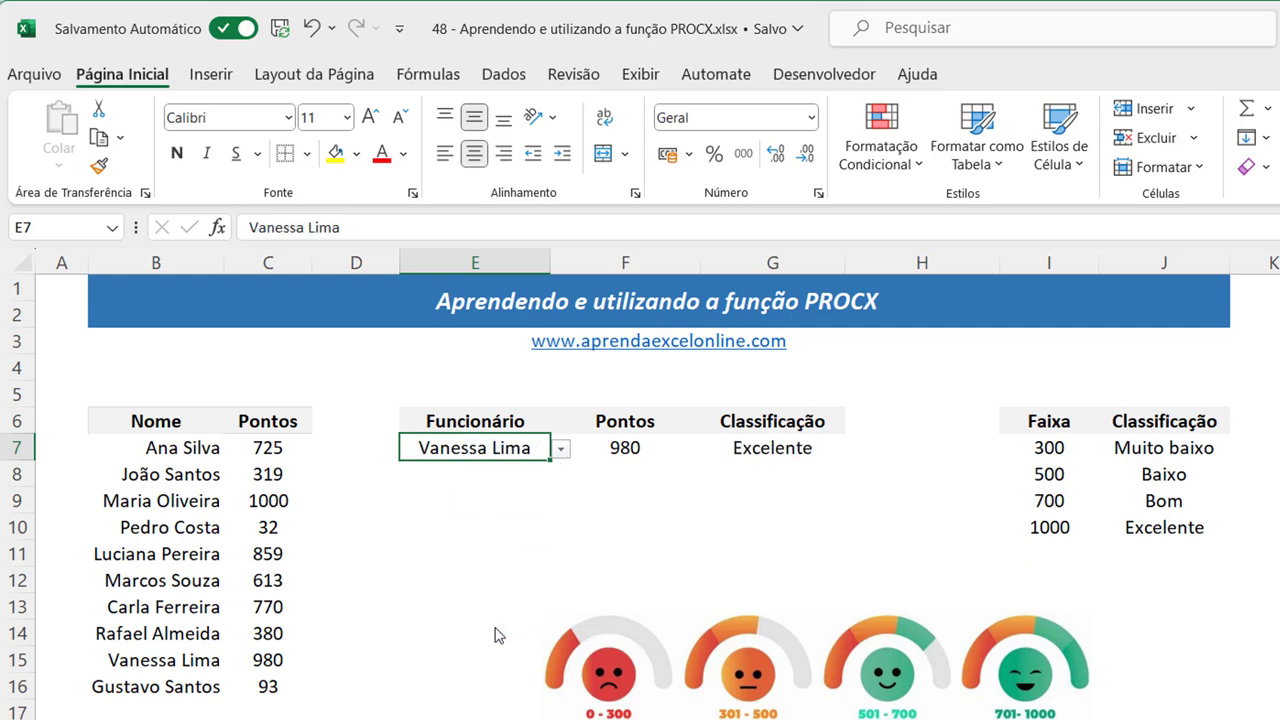
pyautogui.click(1140, 530)
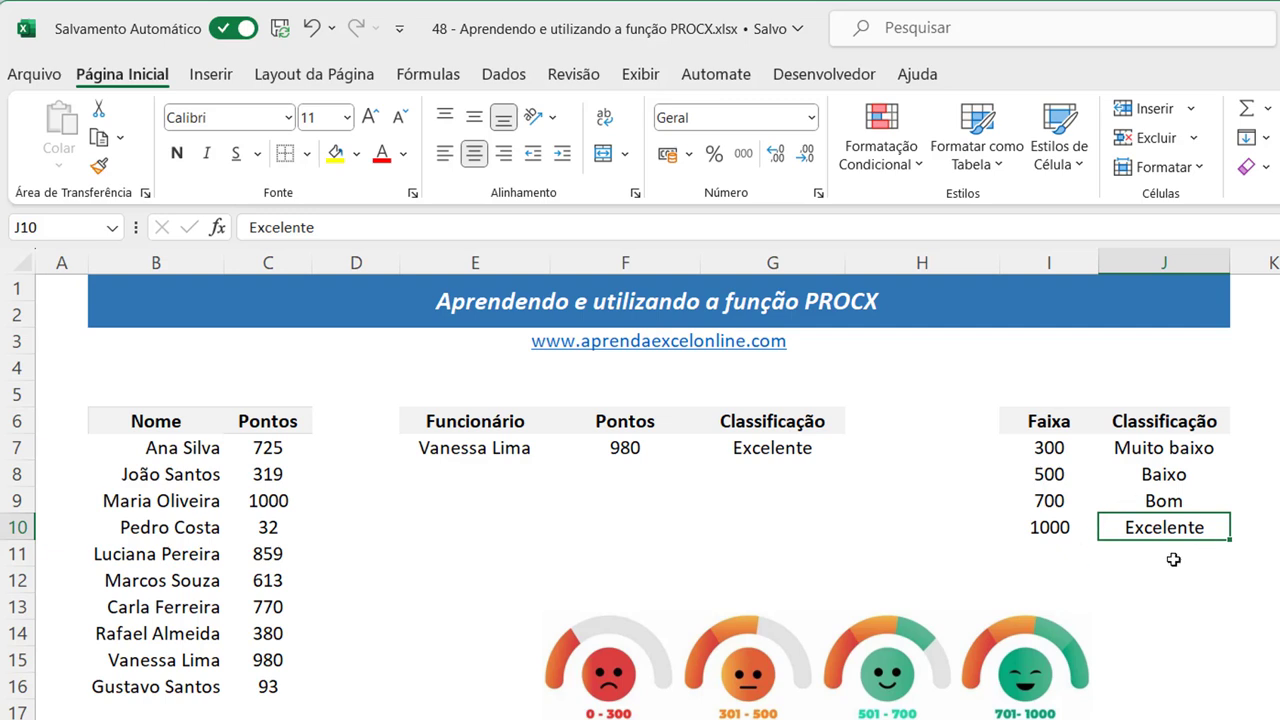
# Change the match mode of the G7 formula to -1, exact match or next smaller item.
pyautogui.click(776, 450)
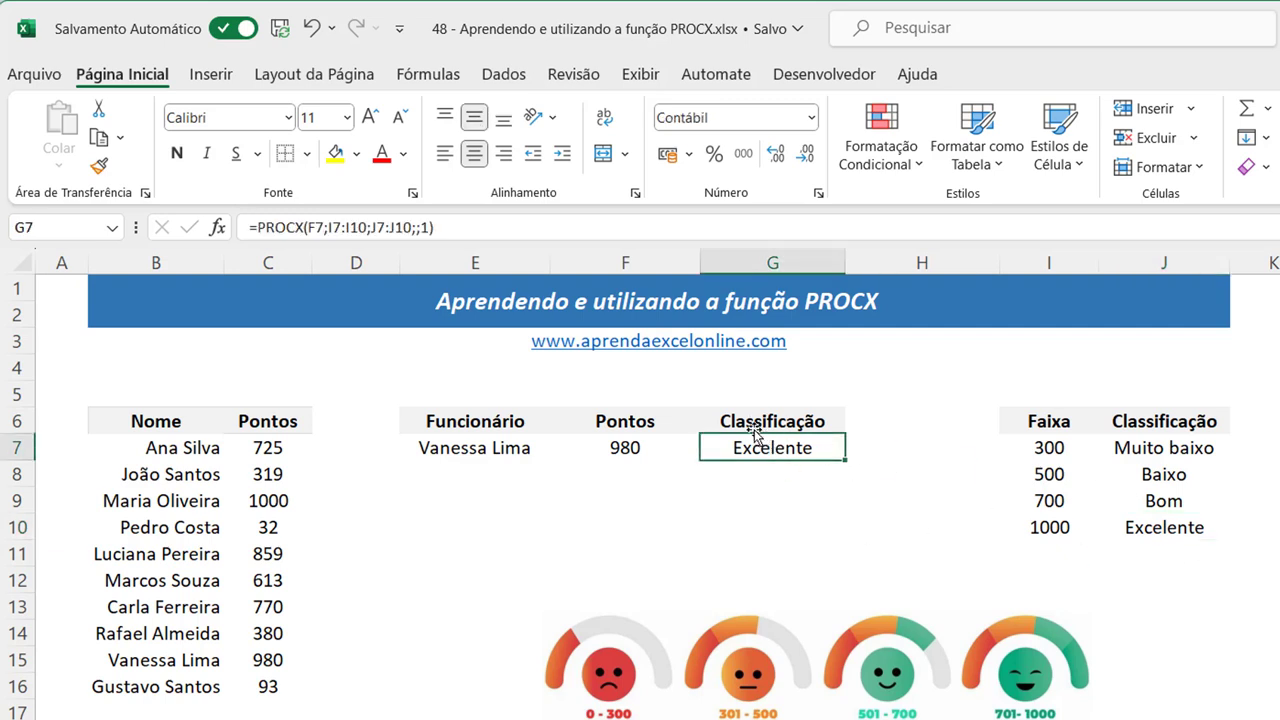
pyautogui.press('F2')
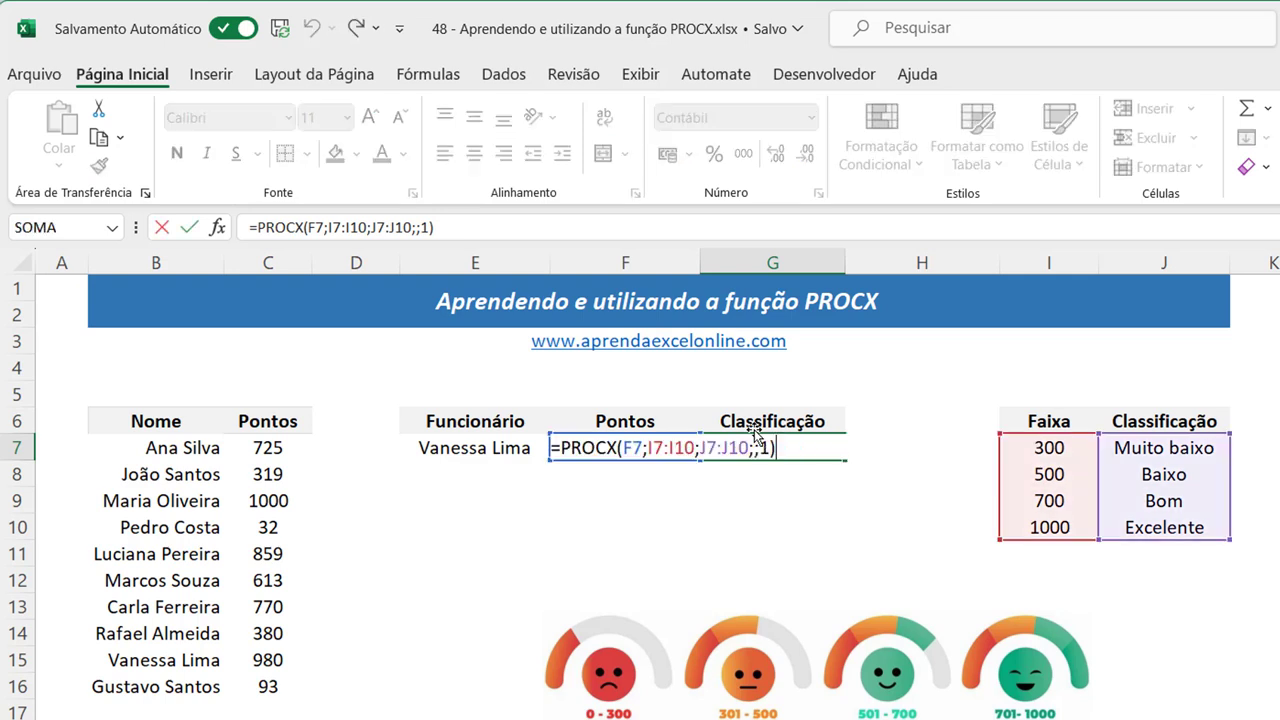
pyautogui.press('Left')
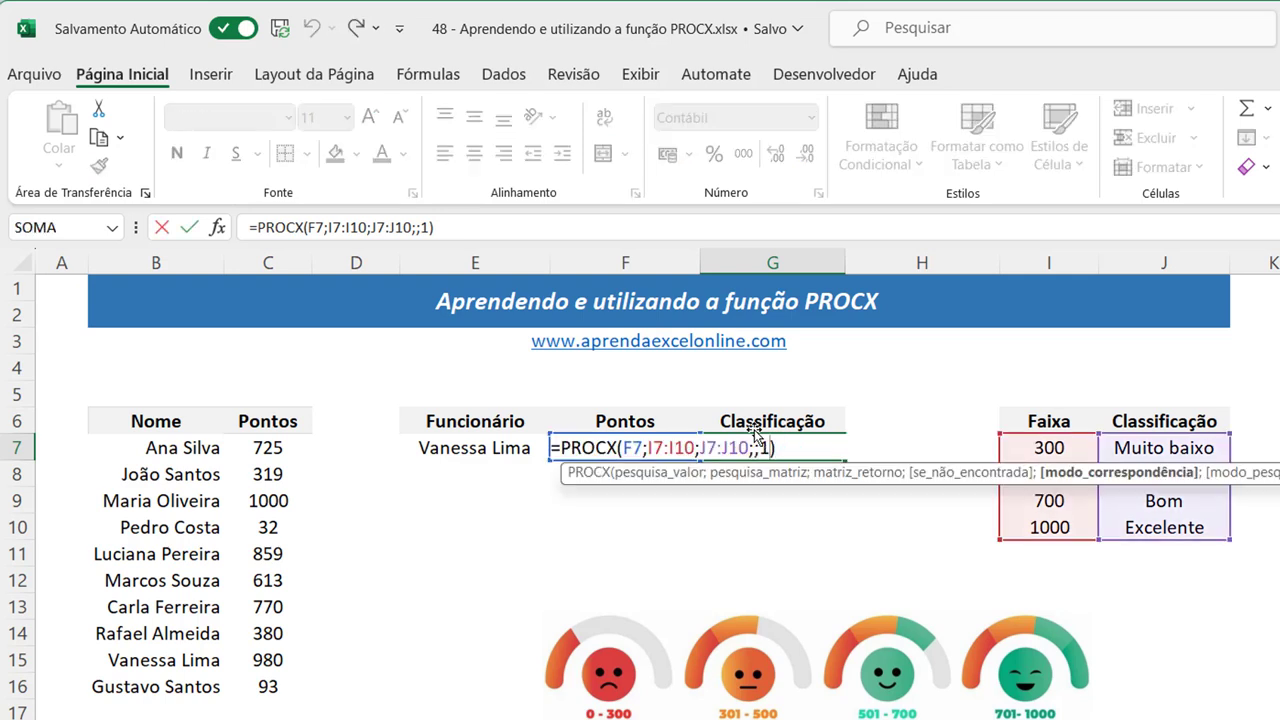
pyautogui.press('BackSpace')
pyautogui.press('Down')
pyautogui.press('Tab')
pyautogui.press('Return')
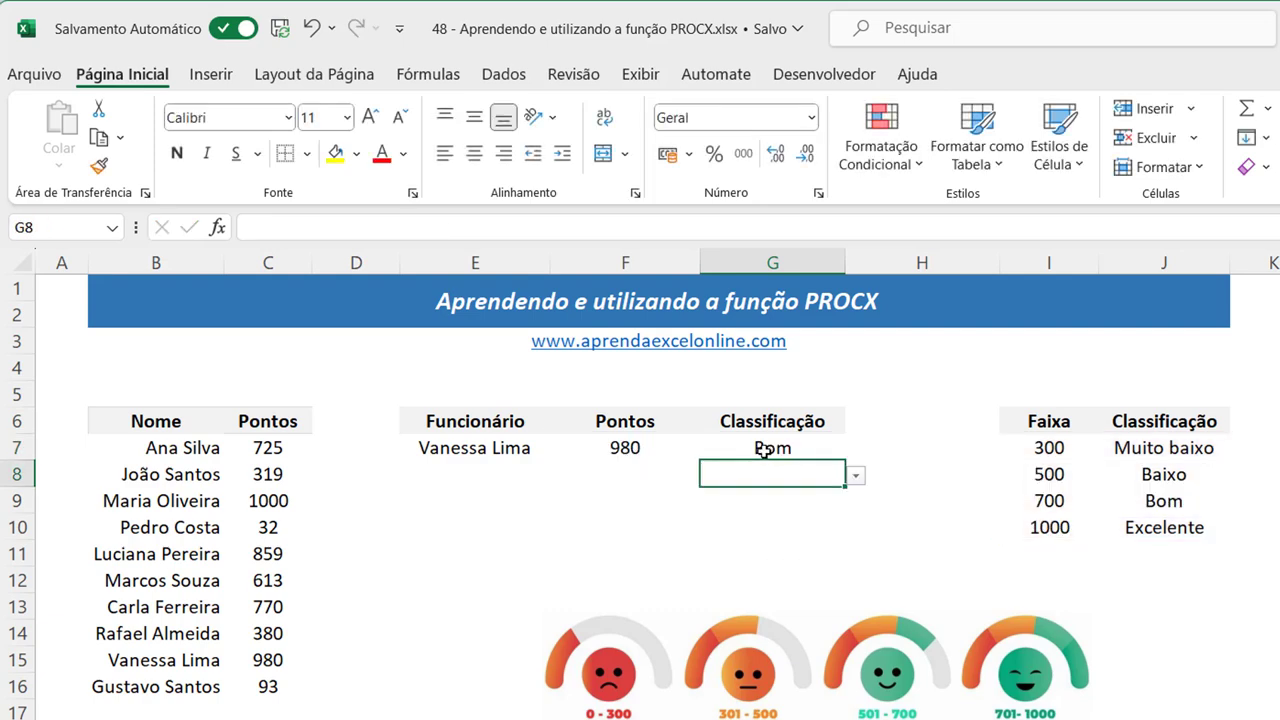
# Compare the classification in G7 and the points in F7 with the highest limit and its rating in I10:J10.
pyautogui.click(771, 447)
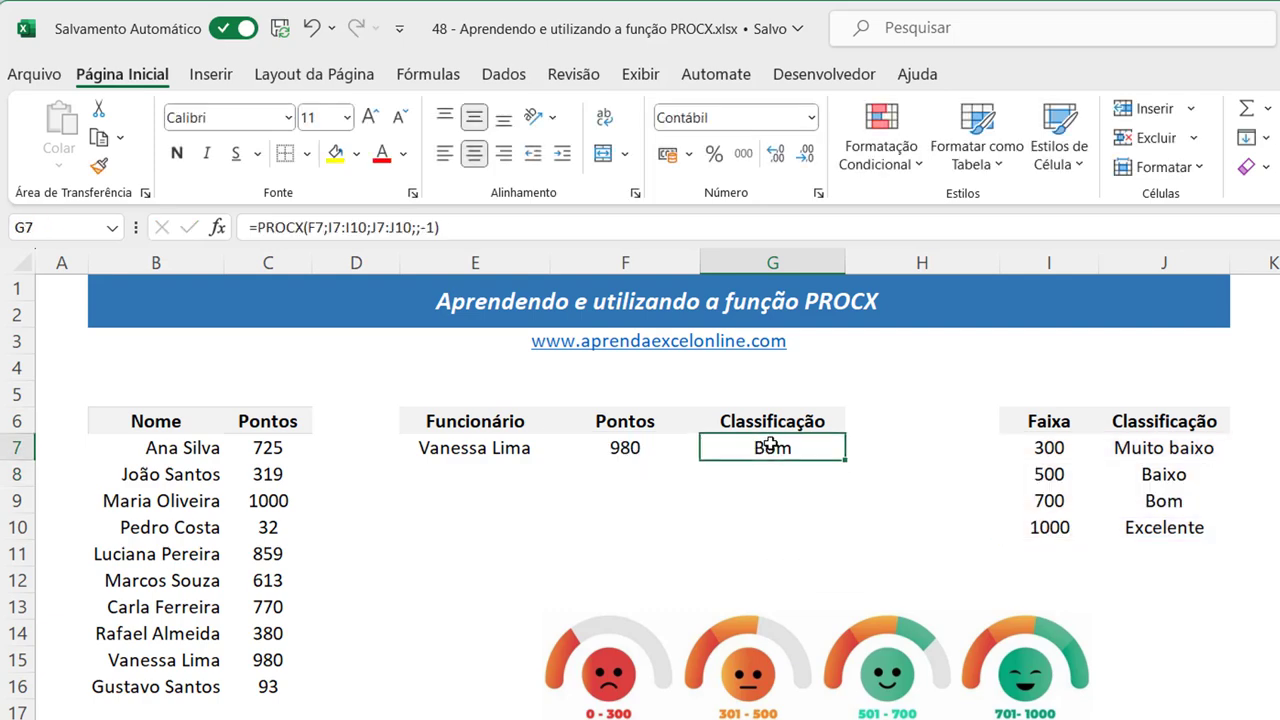
pyautogui.click(652, 452)
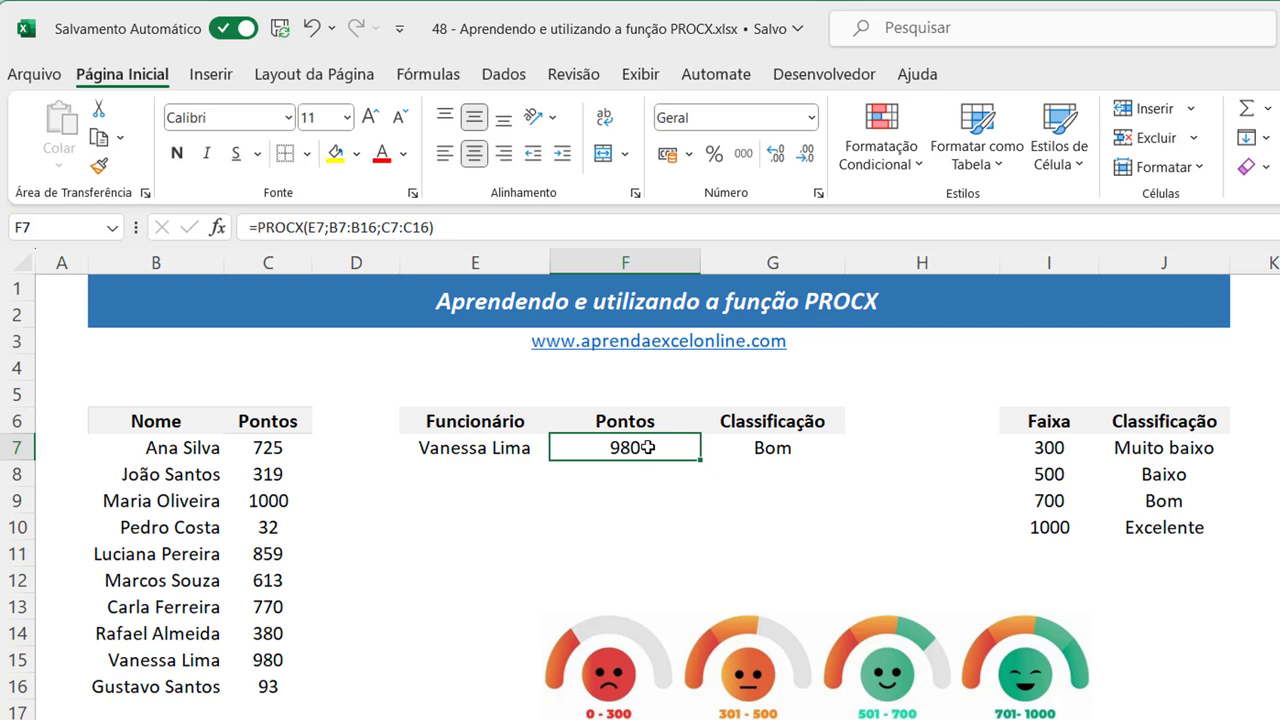
pyautogui.click(1160, 527)
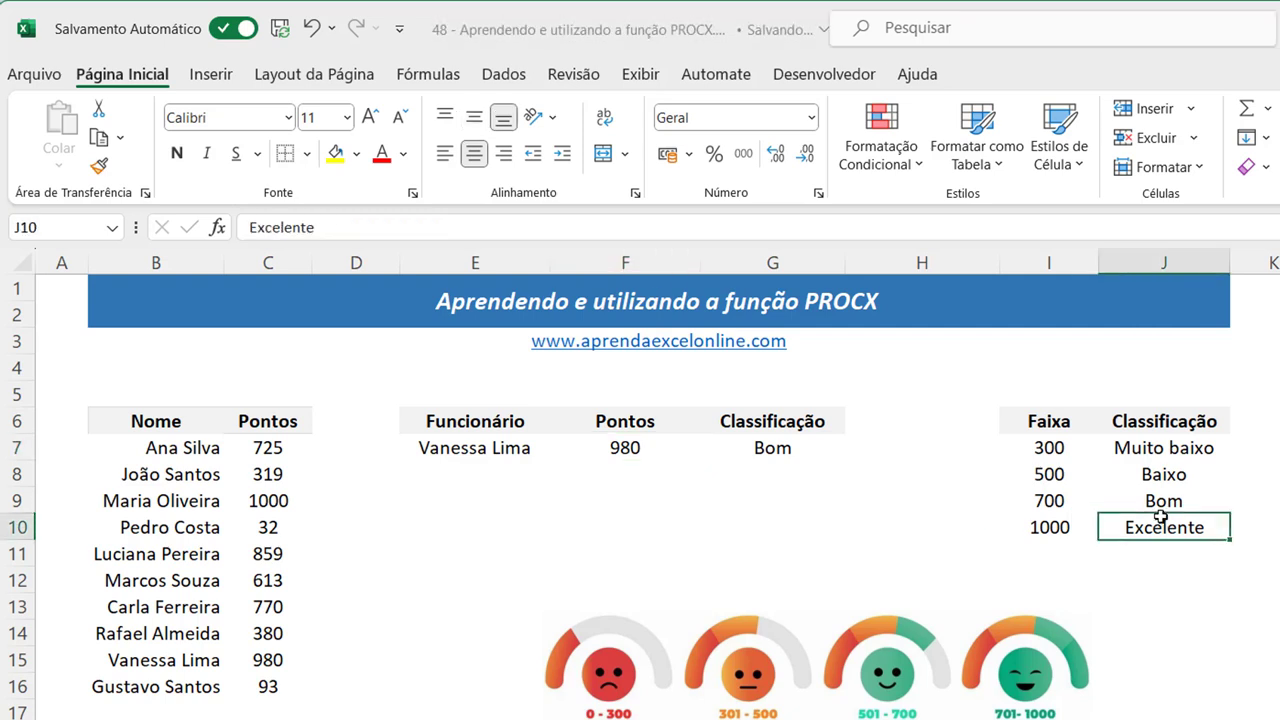
pyautogui.press('Up')
pyautogui.click(1155, 528)
pyautogui.click(1073, 530)
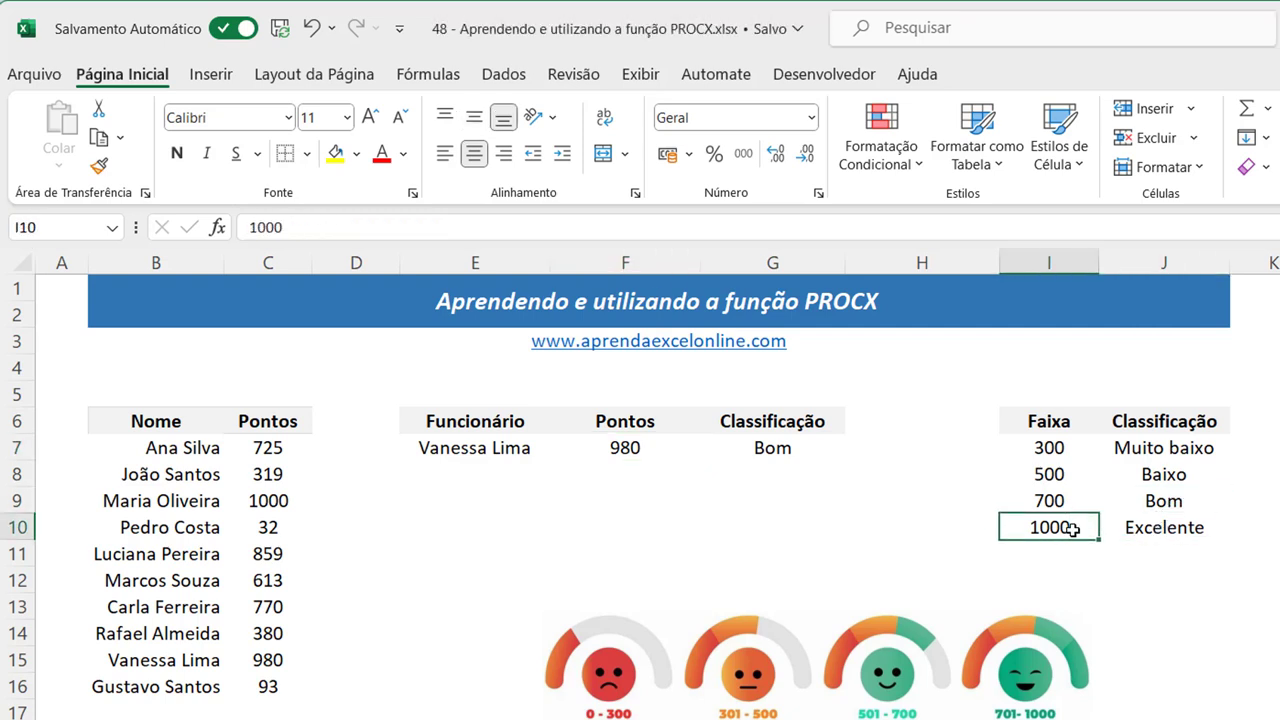
# Set the match mode of the G7 PROCX formula back to 1, exact match or next larger item.
pyautogui.click(730, 458)
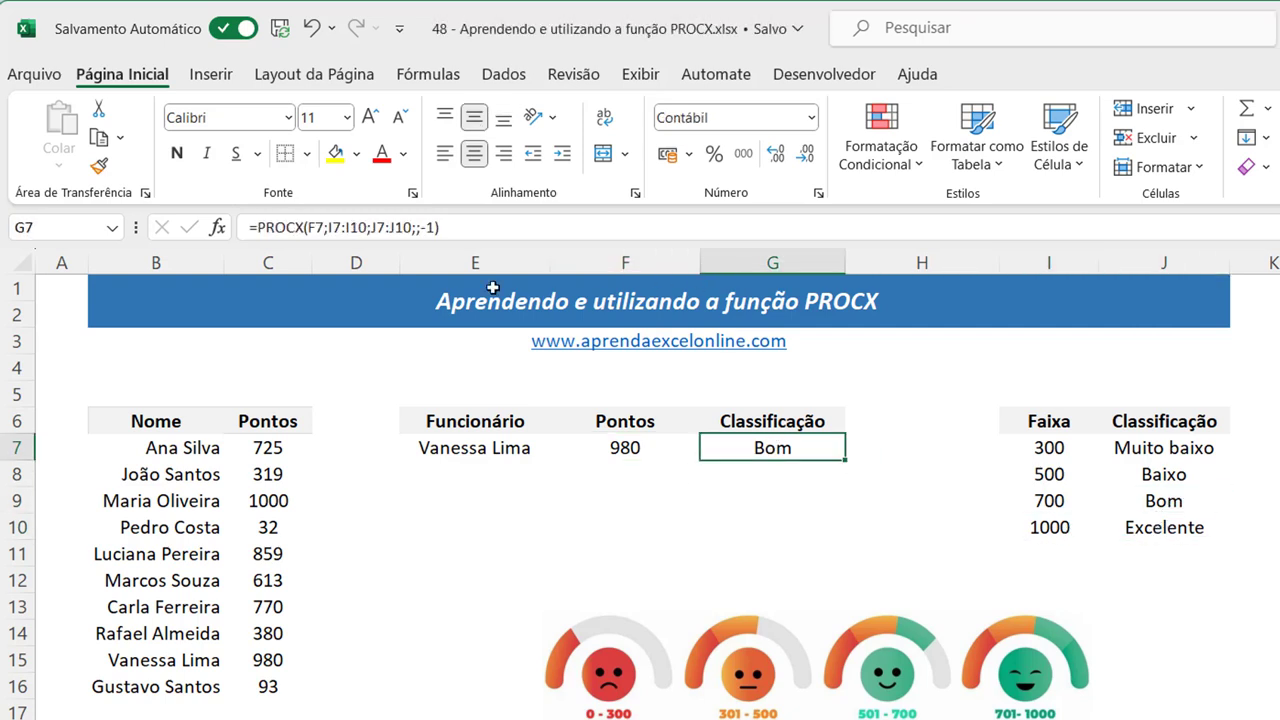
pyautogui.click(437, 226)
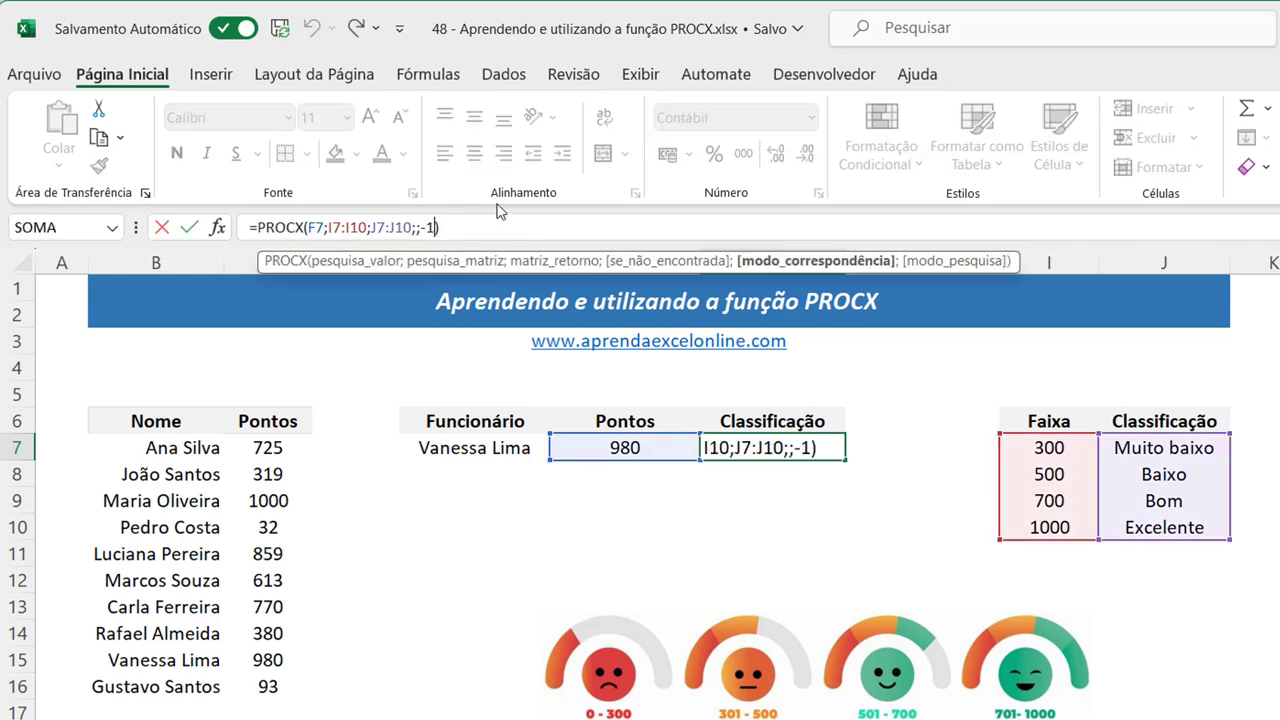
pyautogui.press('BackSpace')
pyautogui.press('Down')
pyautogui.press('Down')
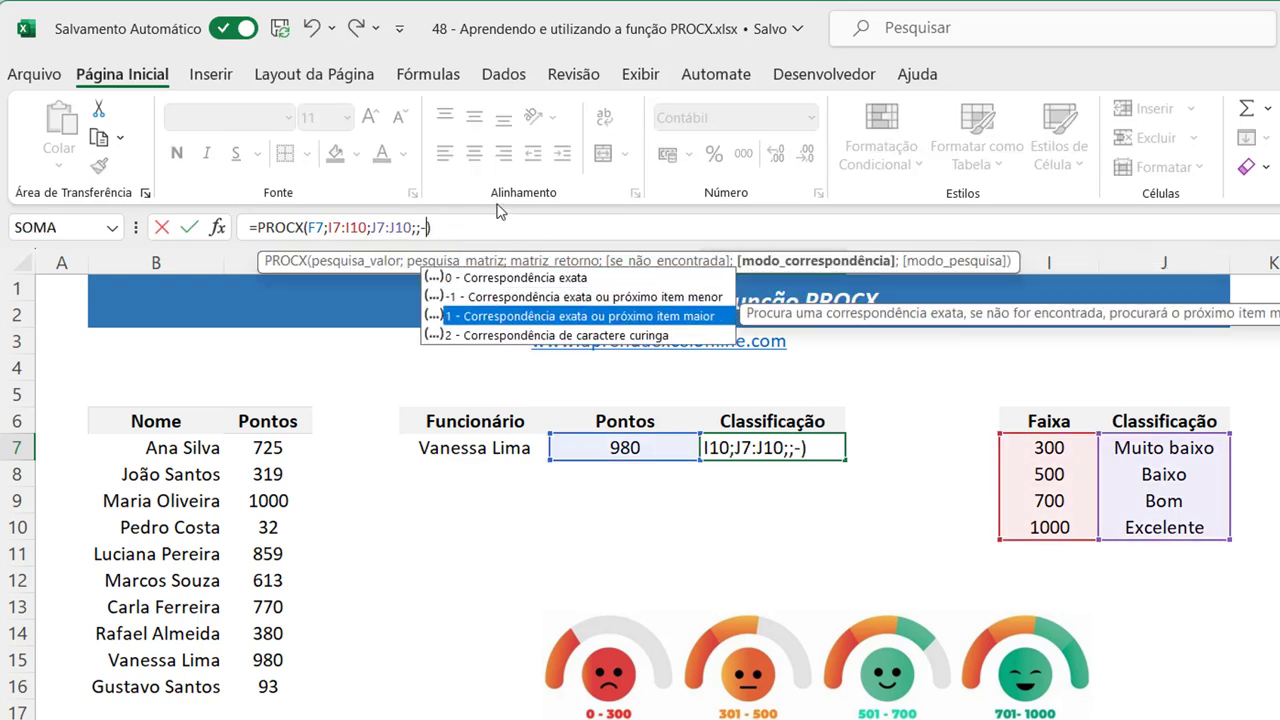
pyautogui.press('BackSpace')
pyautogui.write('0')
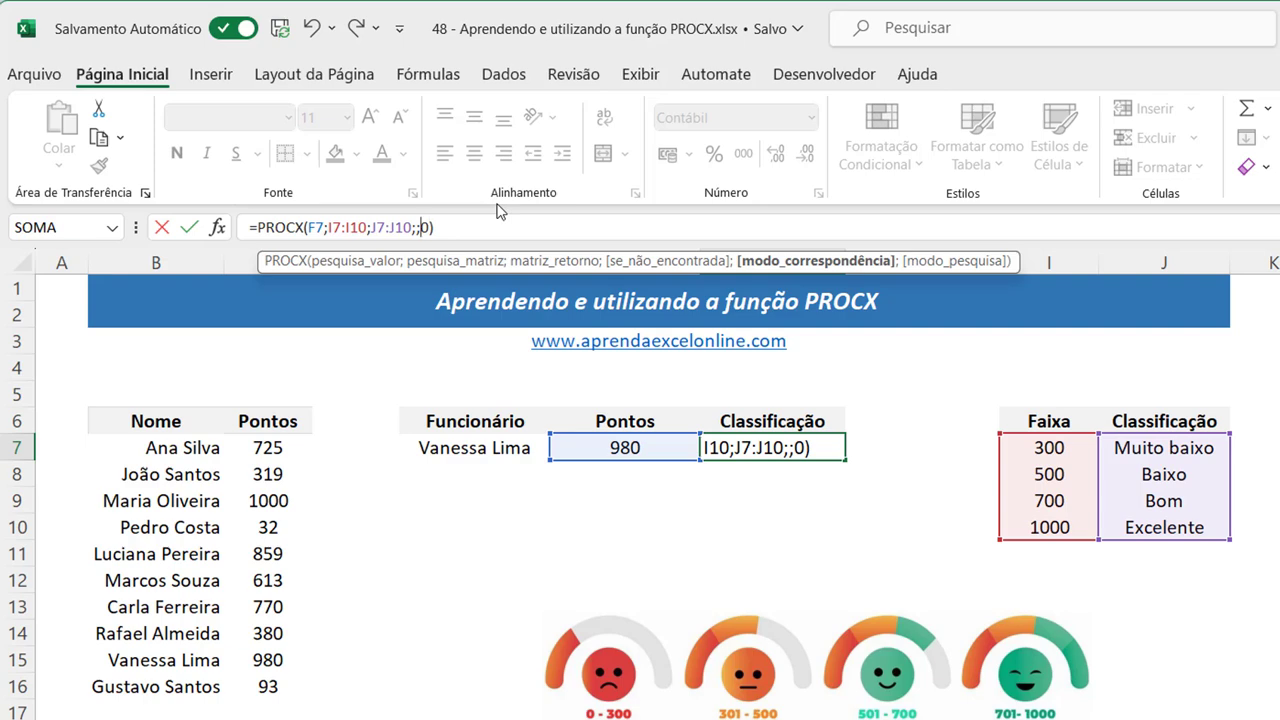
pyautogui.press('BackSpace')
pyautogui.write('1')
pyautogui.press('Return')
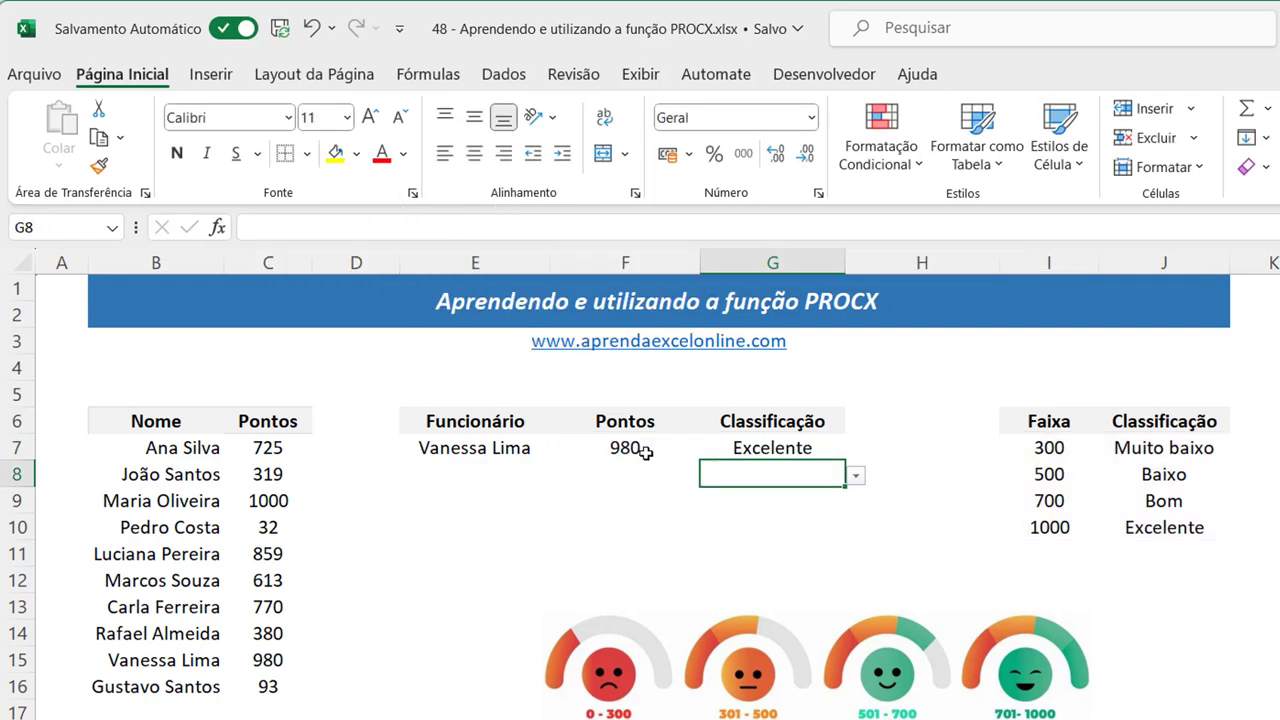
# Review the optional se_não_encontrada argument in the syntax of the G7 formula.
pyautogui.click(757, 446)
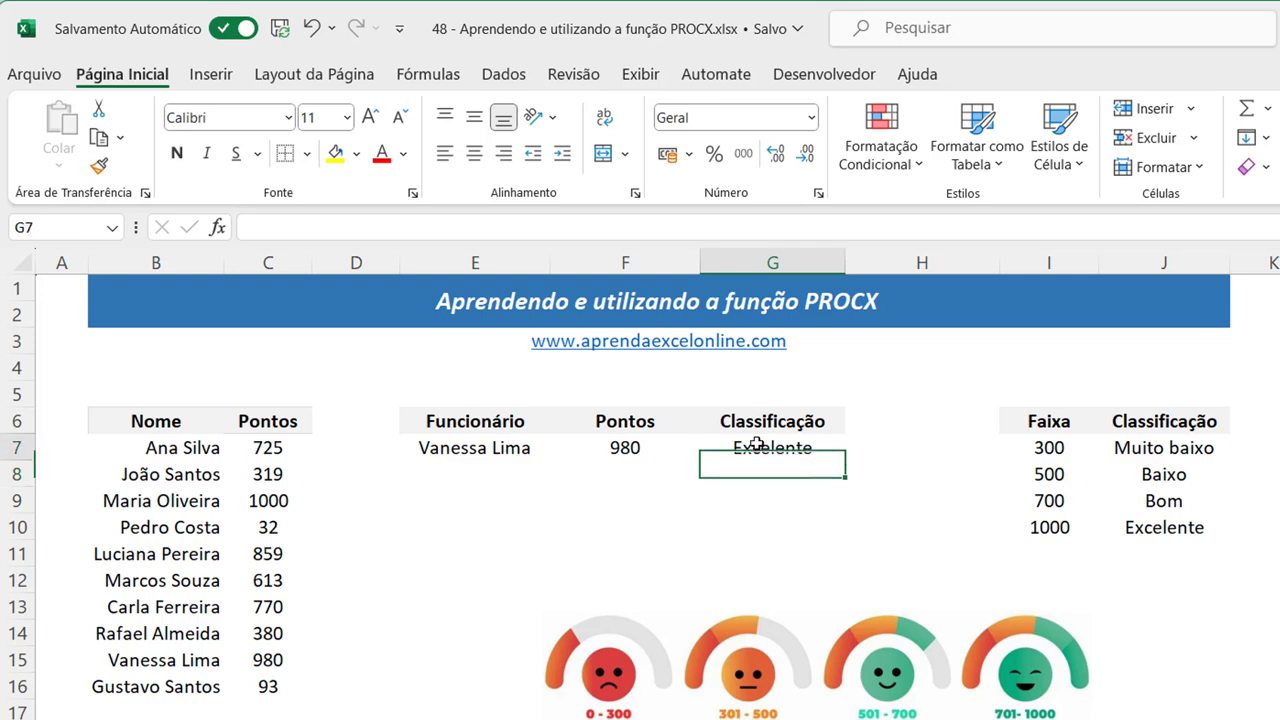
pyautogui.click(427, 228)
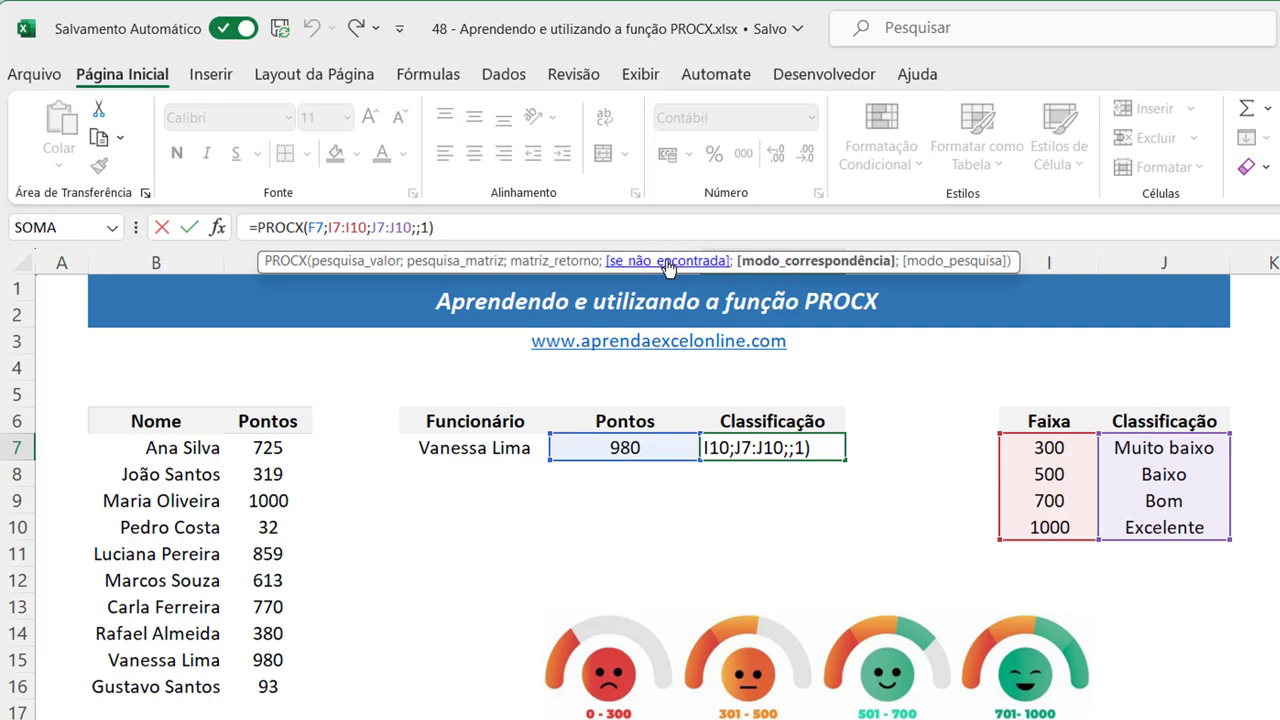
pyautogui.hotkey('ctrl', 'Return')
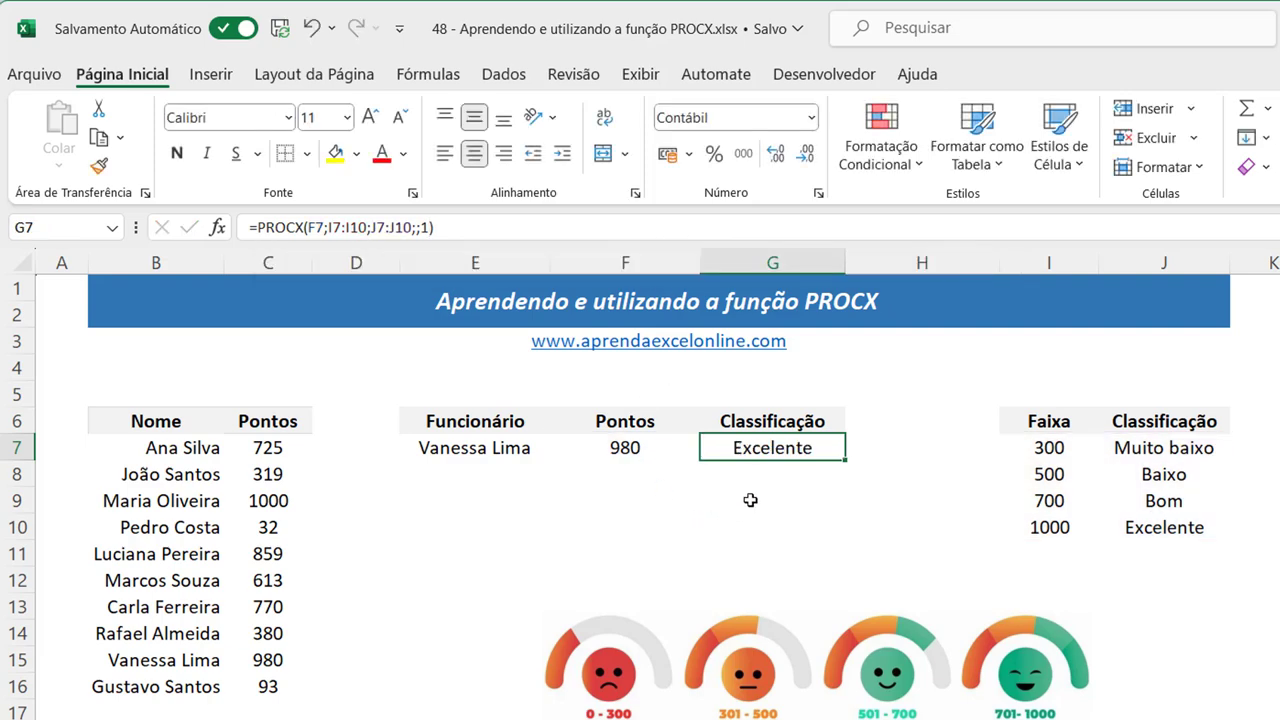
# Overwrite the points in F7 with 1200 and compare that value with the range limits in I7:I10.
pyautogui.press('Left')
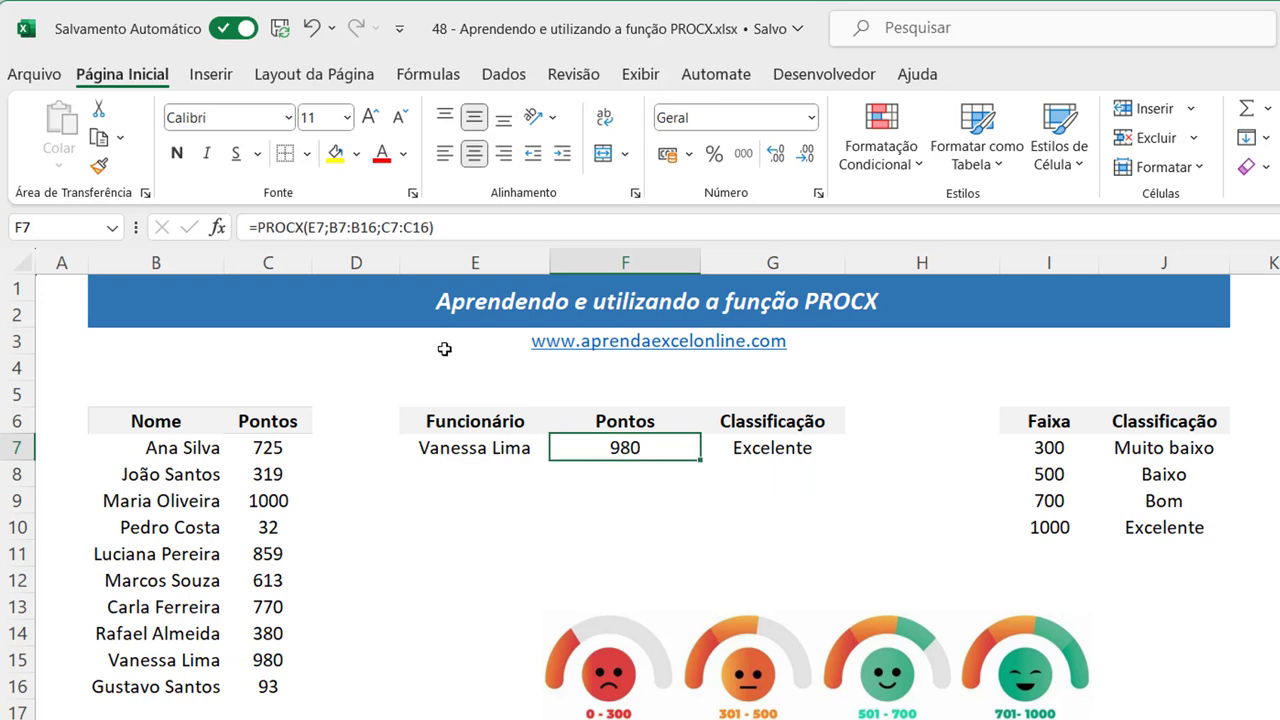
pyautogui.write('2300')
pyautogui.press('BackSpace')
pyautogui.press('BackSpace')
pyautogui.press('BackSpace')
pyautogui.press('BackSpace')
pyautogui.write('1200')
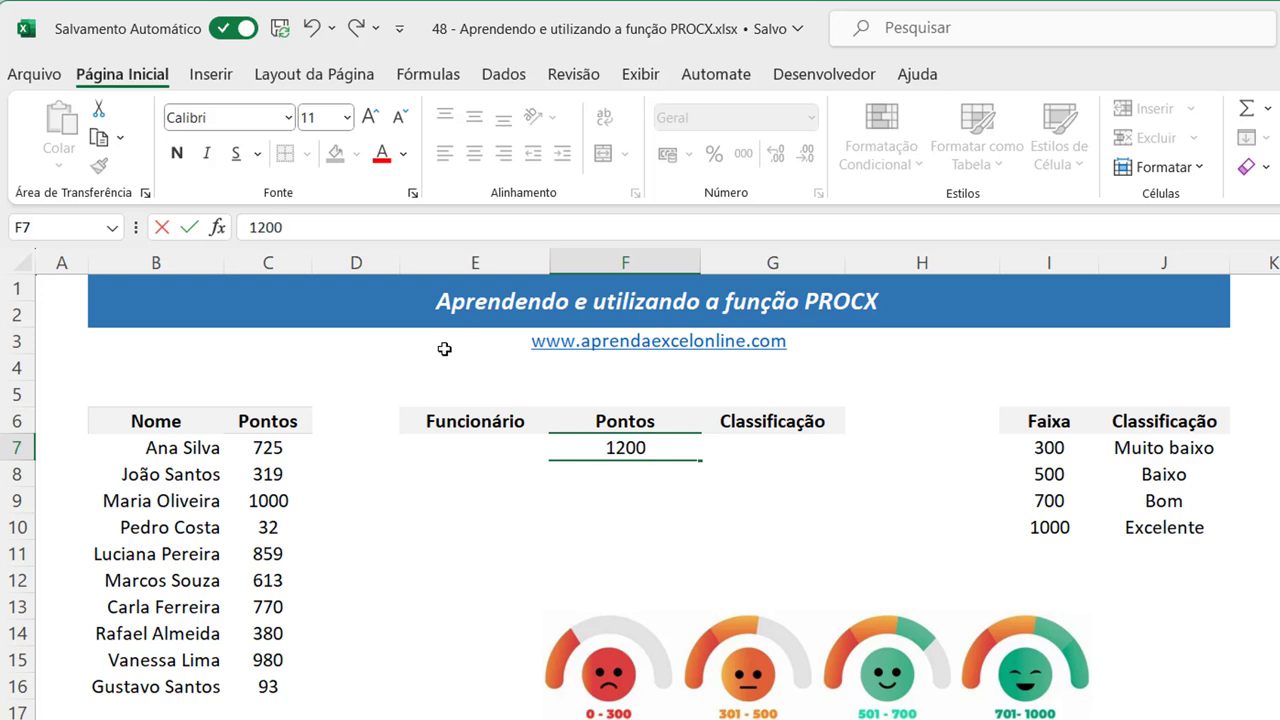
pyautogui.press('Return')
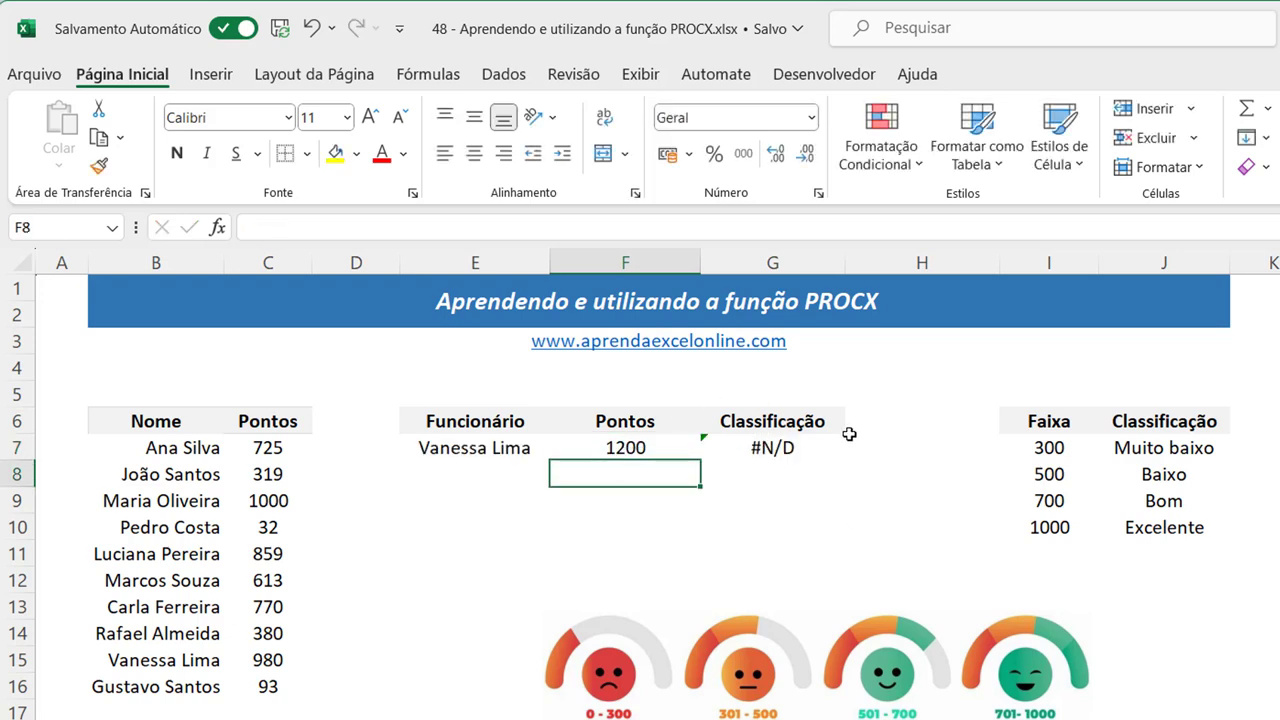
pyautogui.moveTo(1075, 450); pyautogui.dragTo(1078, 522)
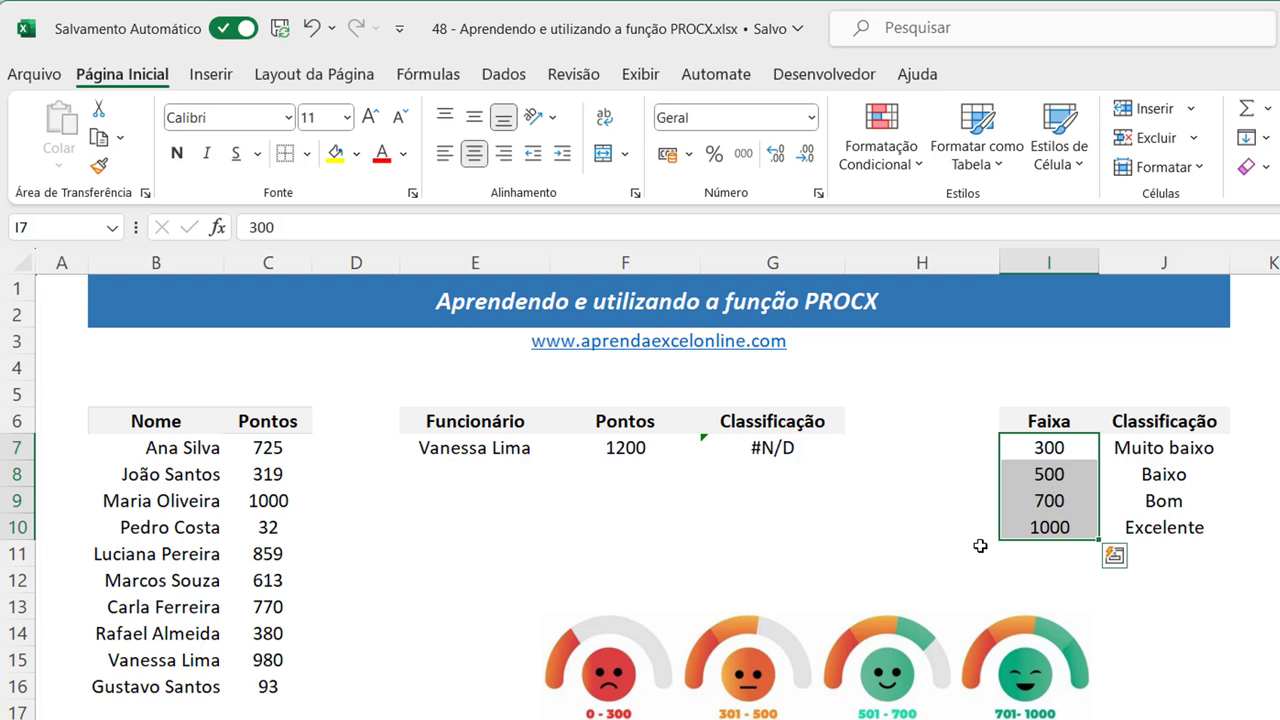
# Add "Não encontrado" as the se_não_encontrada argument of the PROCX formula in G7.
pyautogui.click(808, 449)
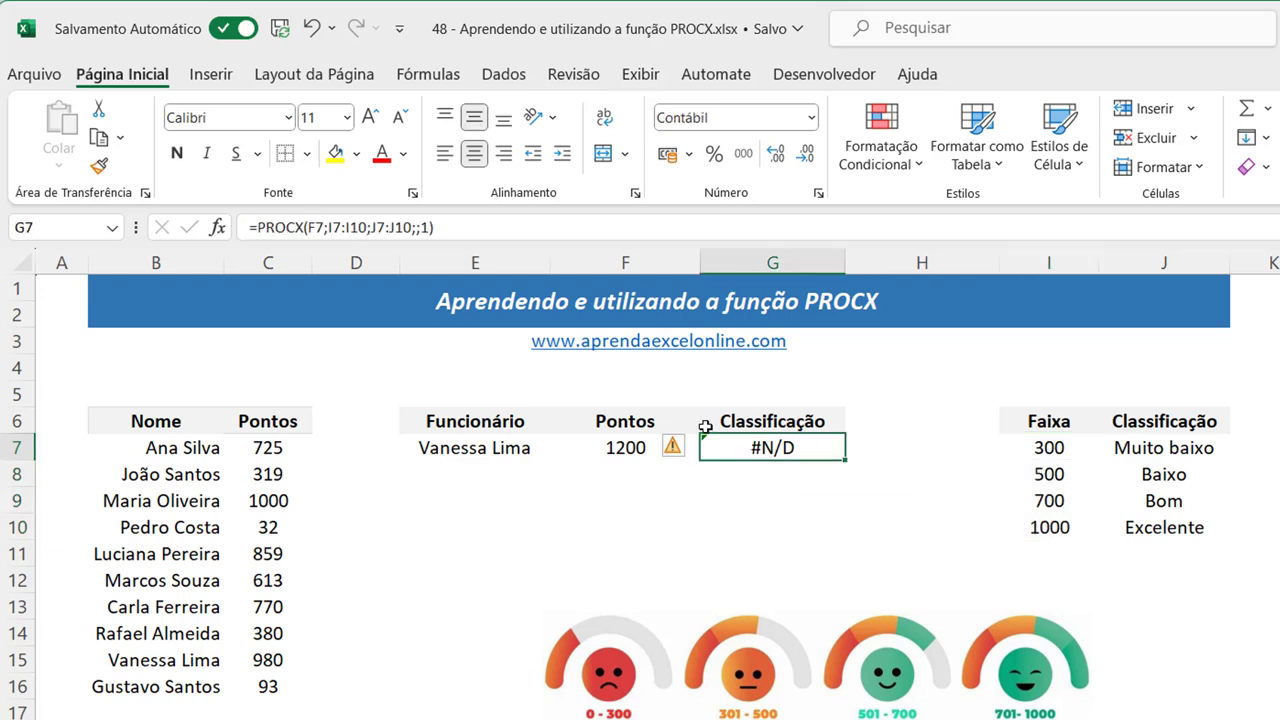
pyautogui.press('Tab')
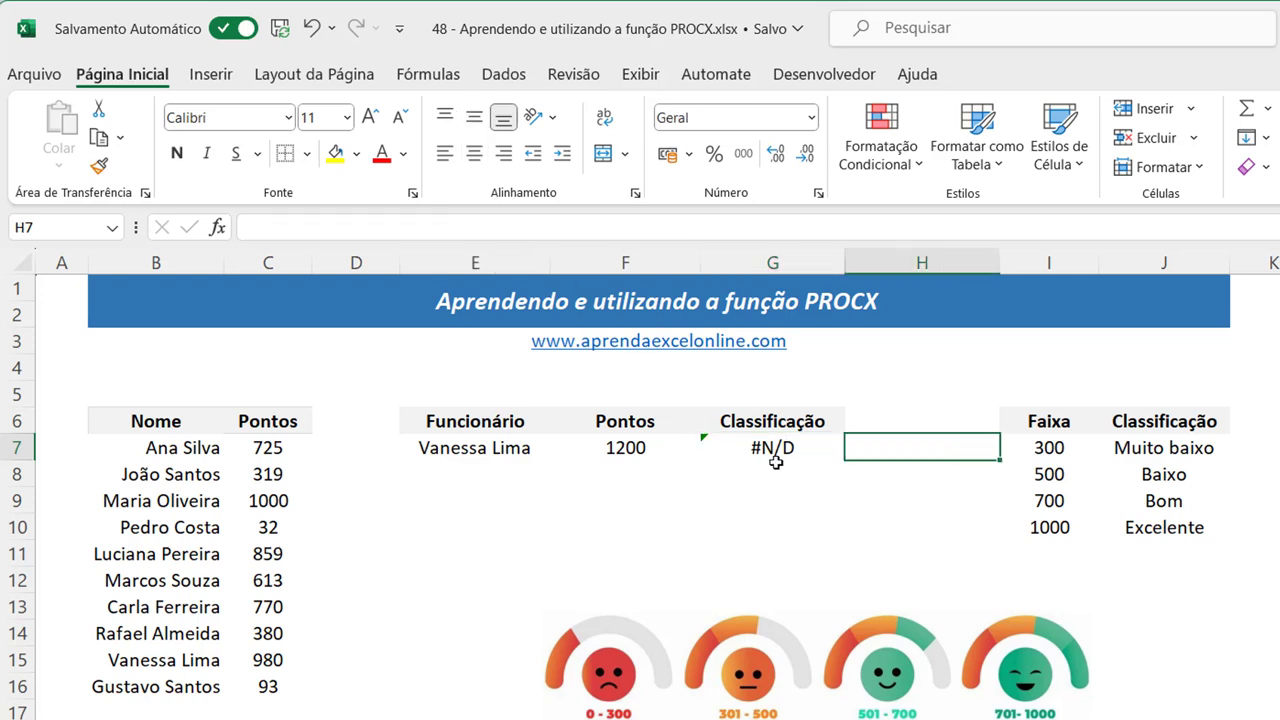
pyautogui.click(770, 452)
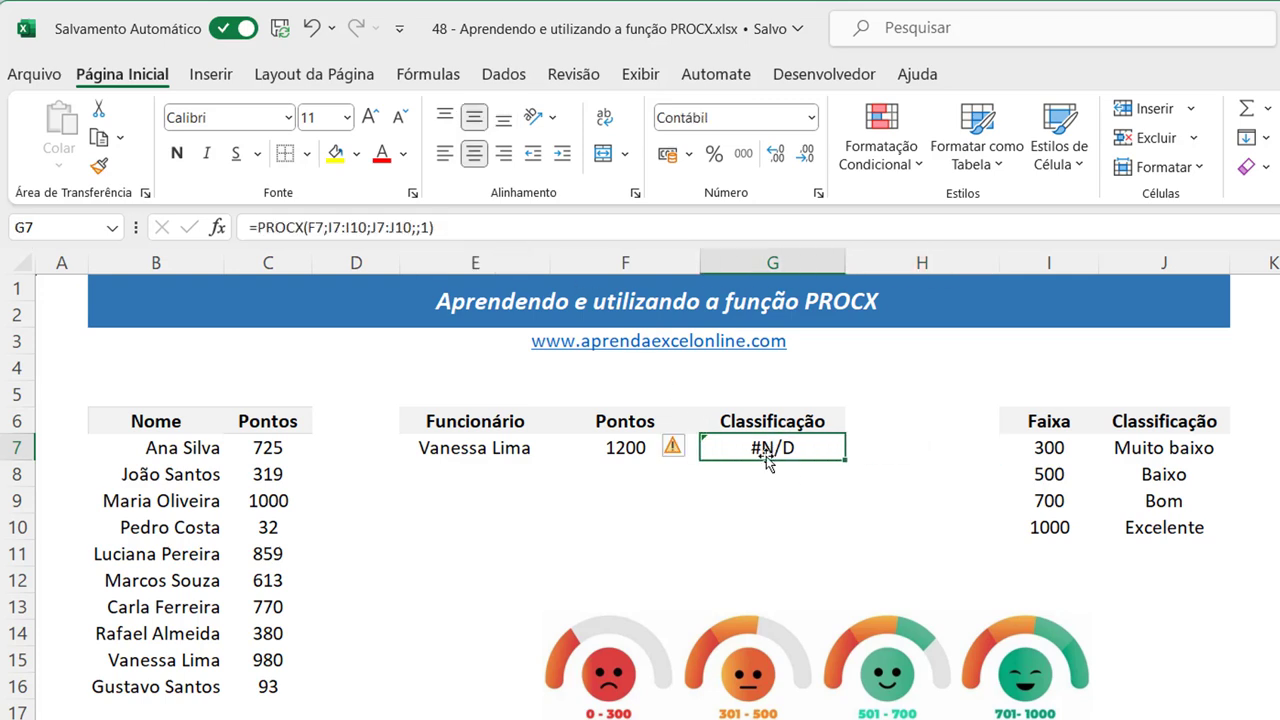
pyautogui.doubleClick(768, 455)
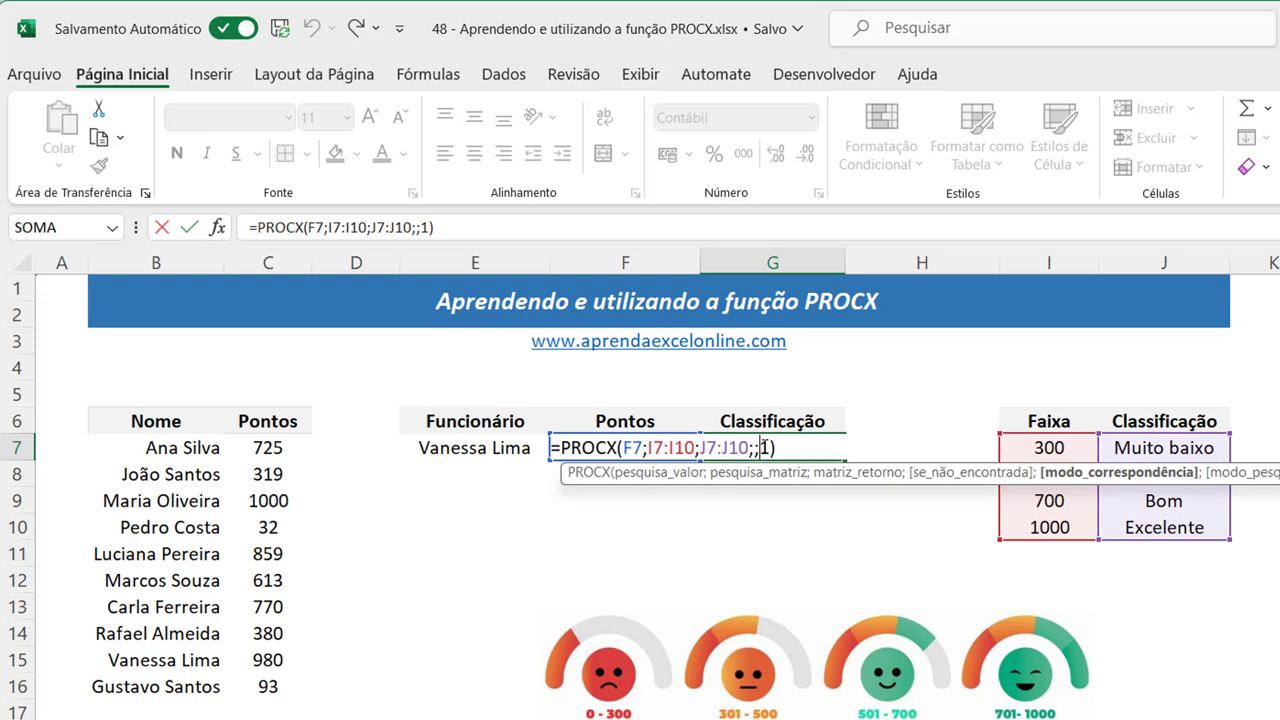
pyautogui.press('Left')
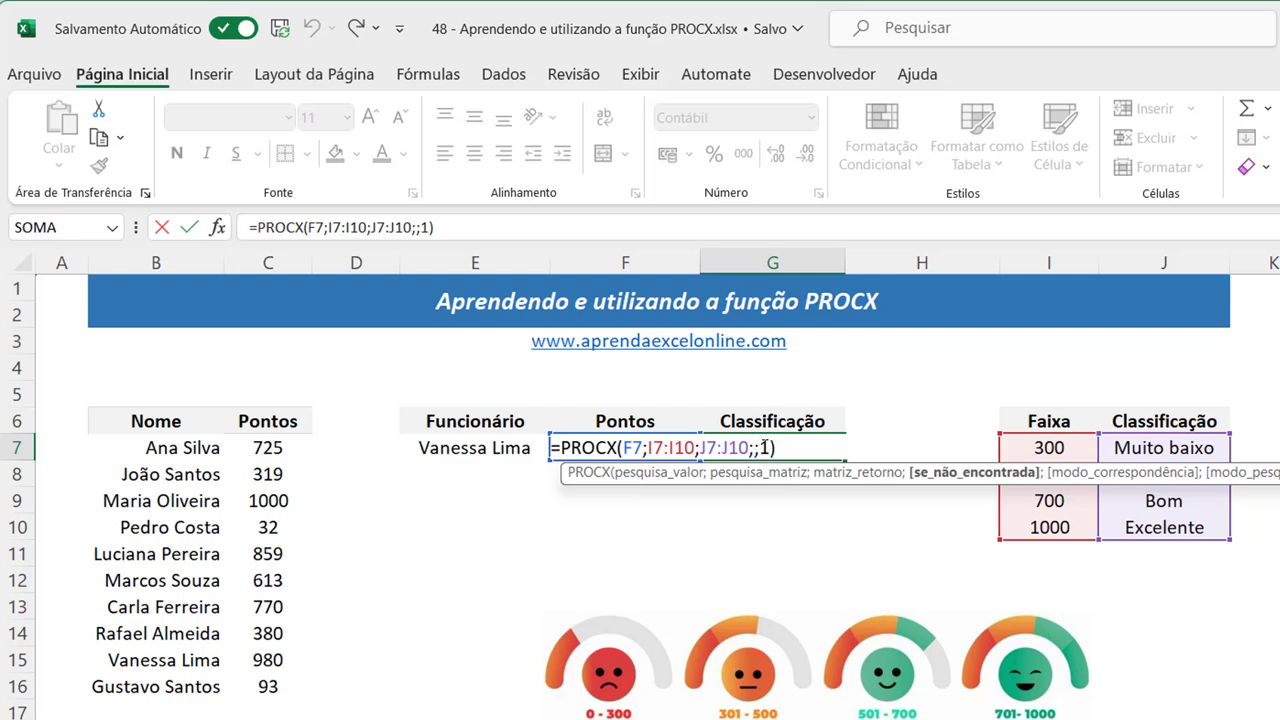
pyautogui.press('Right')
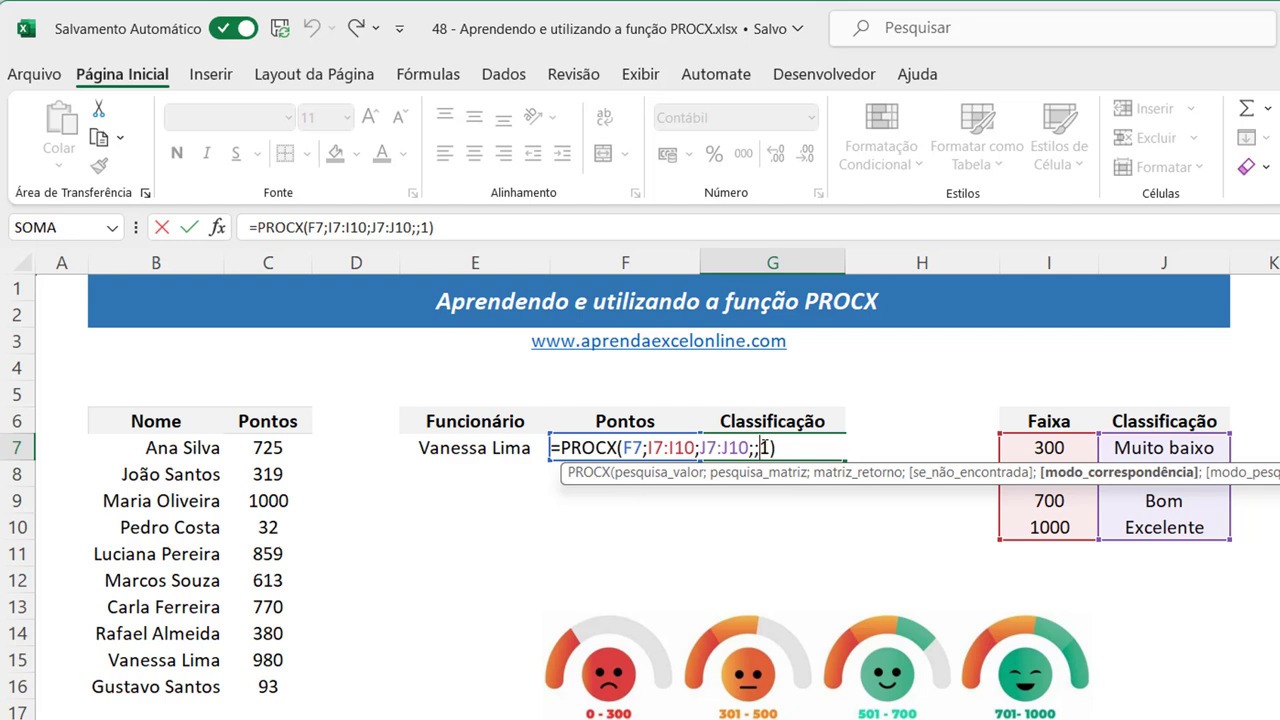
pyautogui.press('Left')
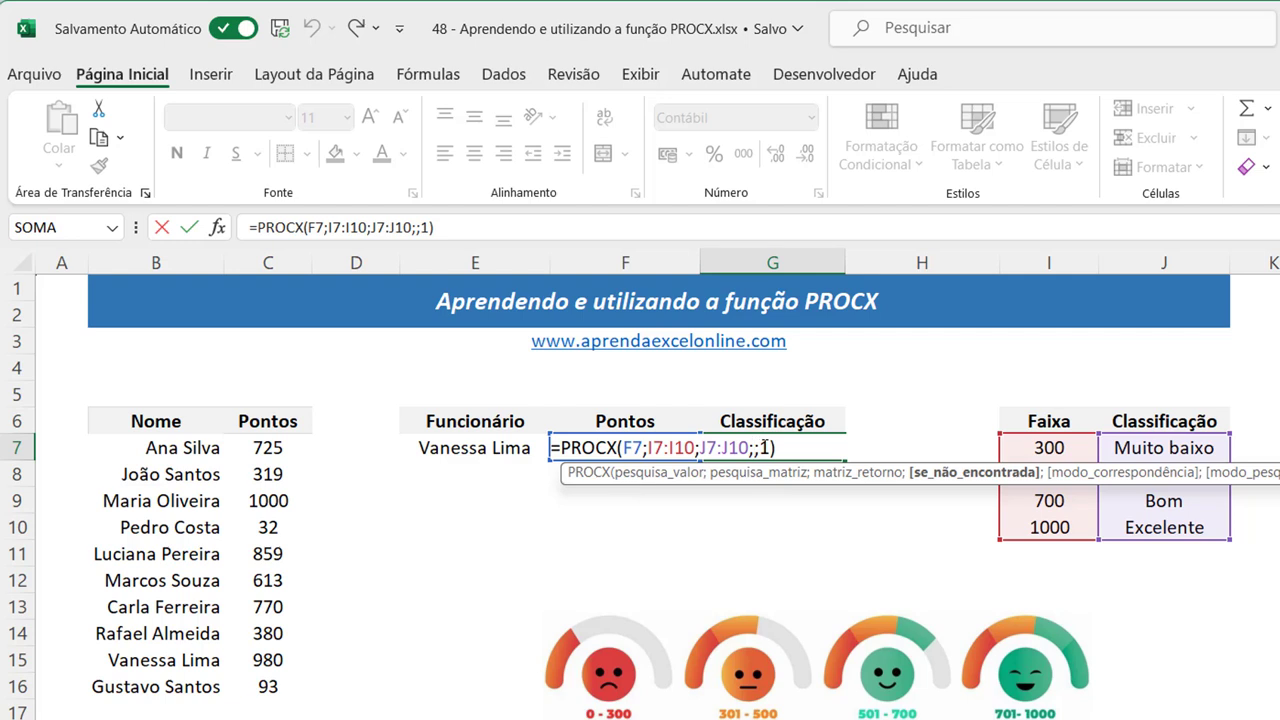
pyautogui.write('""')
pyautogui.write('Não encontrado')
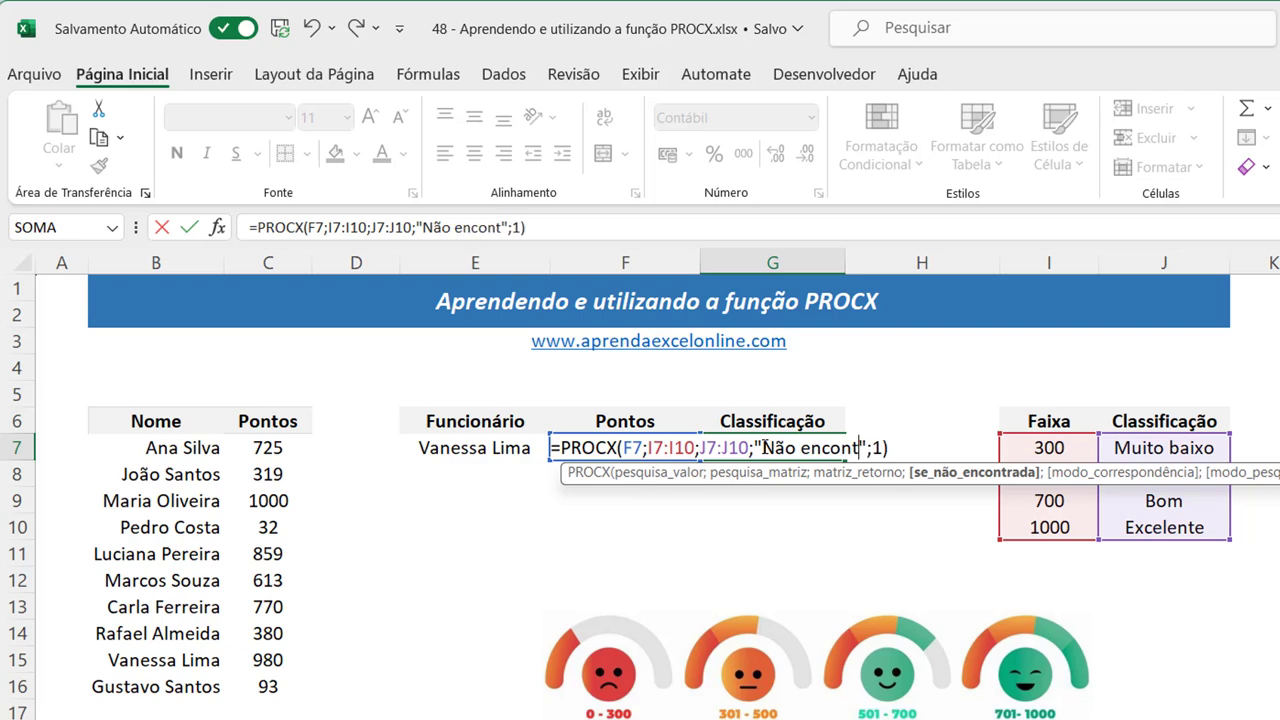
pyautogui.press('Return')
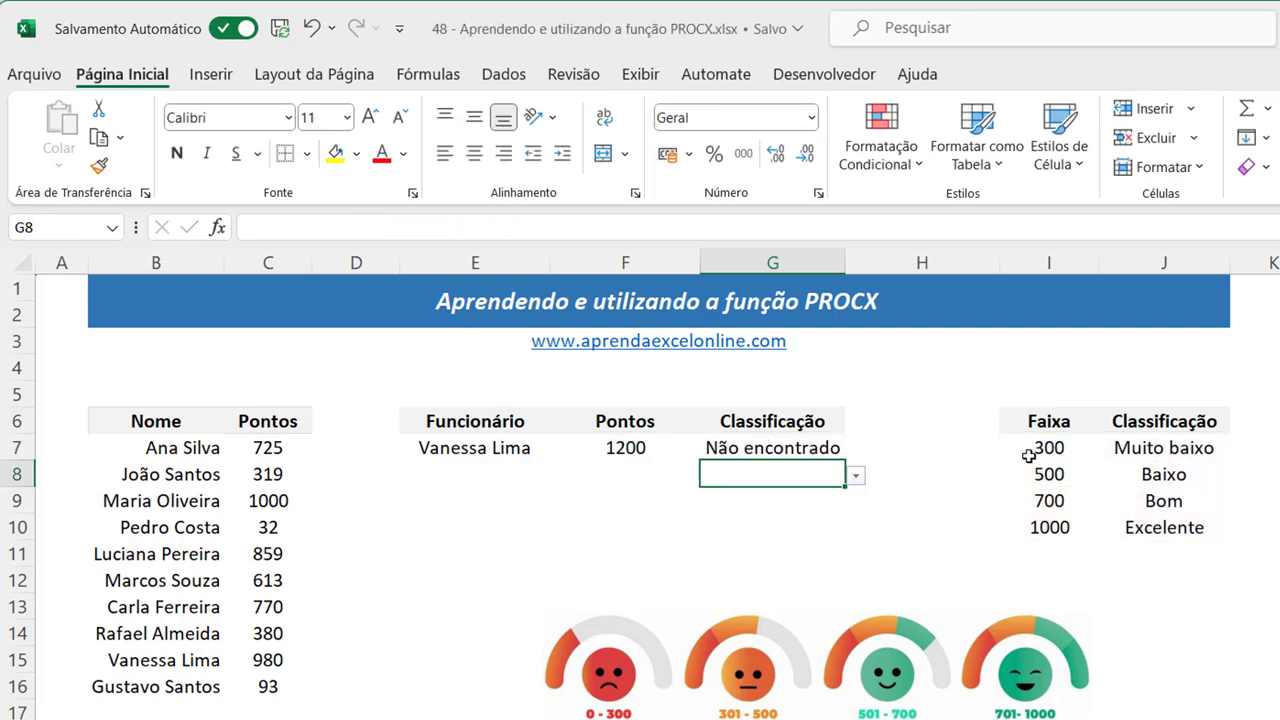
pyautogui.click(965, 553)
# Review the available modo_pesquisa options for the PROCX formula in G7 and keep the formula without that argument.
pyautogui.click(795, 450)
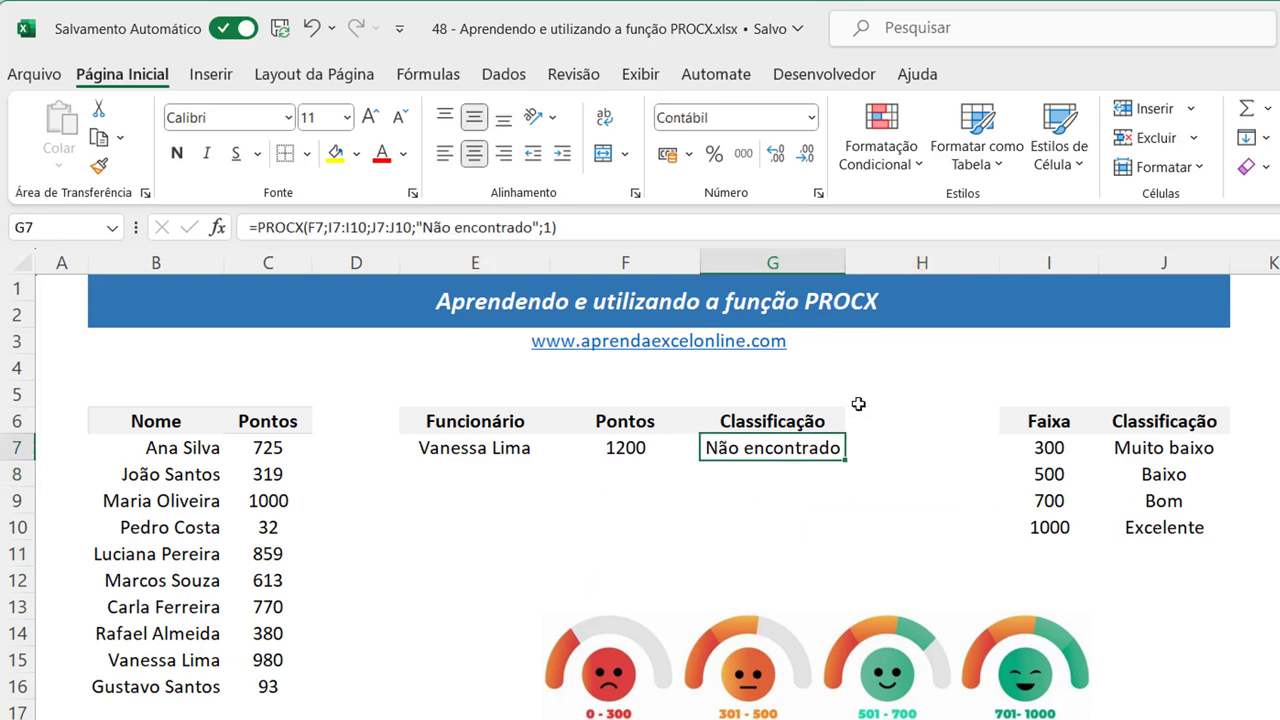
pyautogui.click(555, 228)
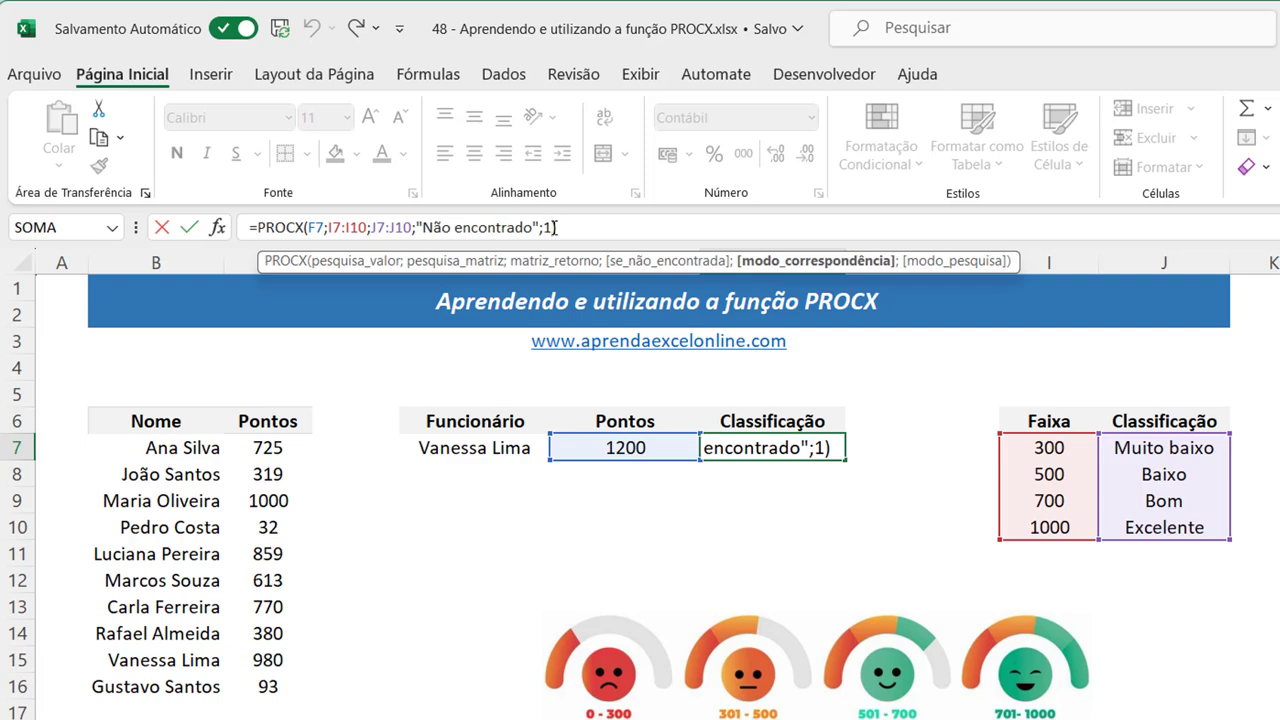
pyautogui.write(';')
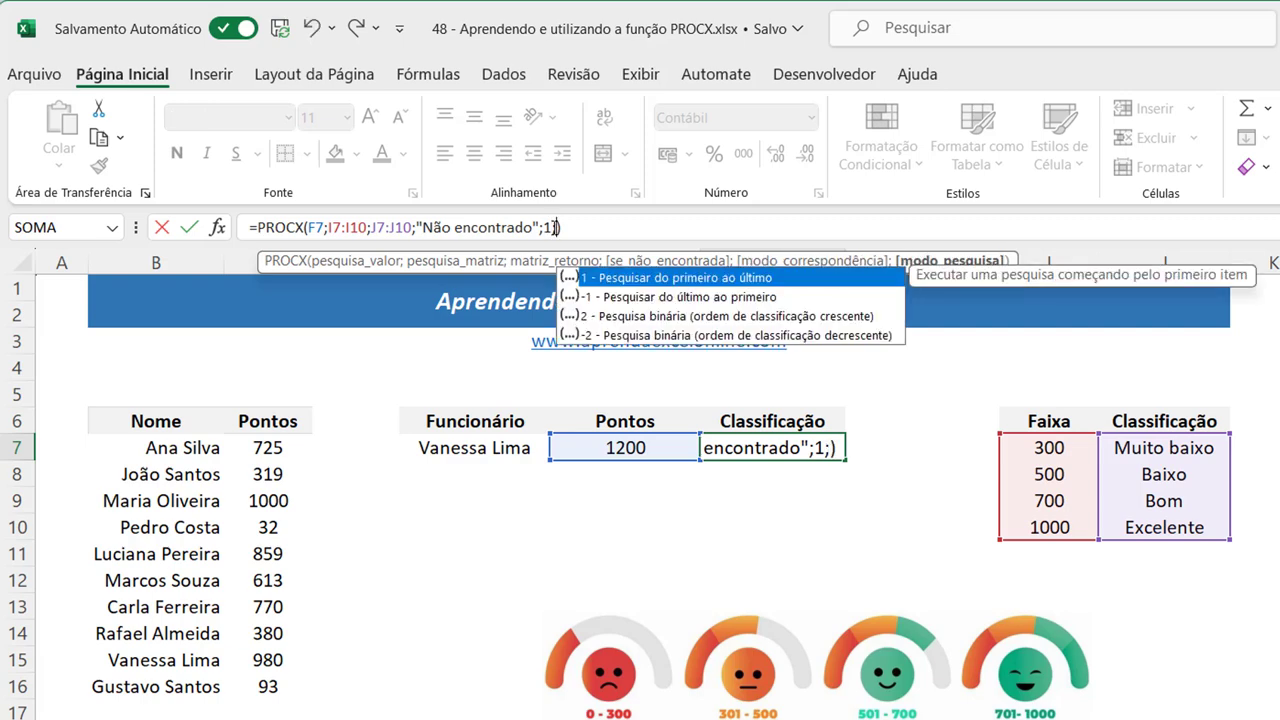
pyautogui.press('BackSpace')
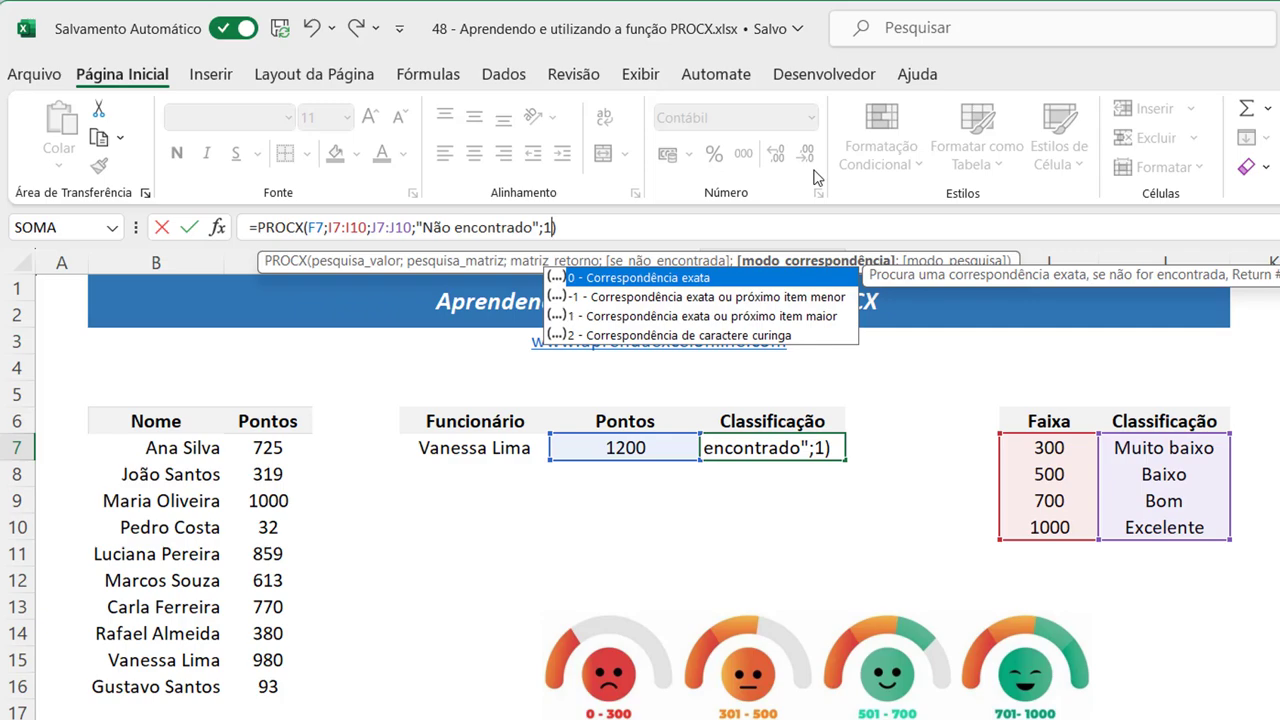
pyautogui.press('Return')
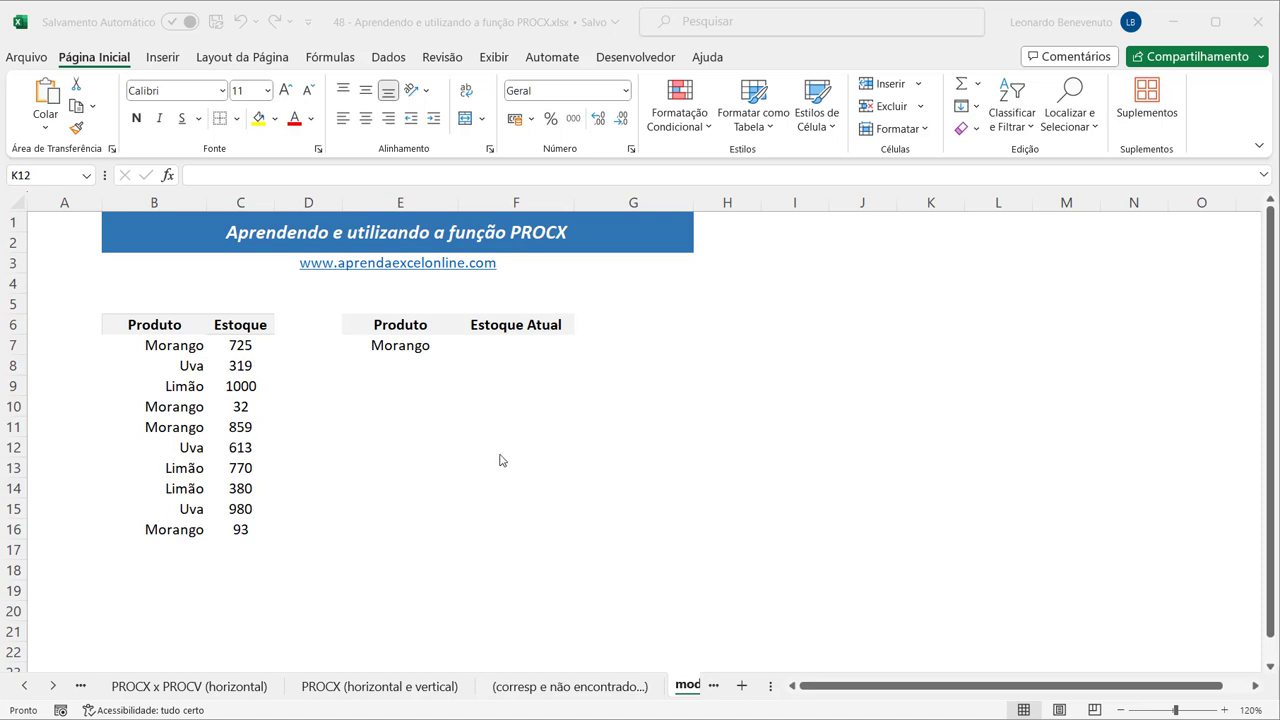
# Examine the repeated Morango entries in the Produto column, in B7, B10, B11 and B16.
pyautogui.click(438, 467)
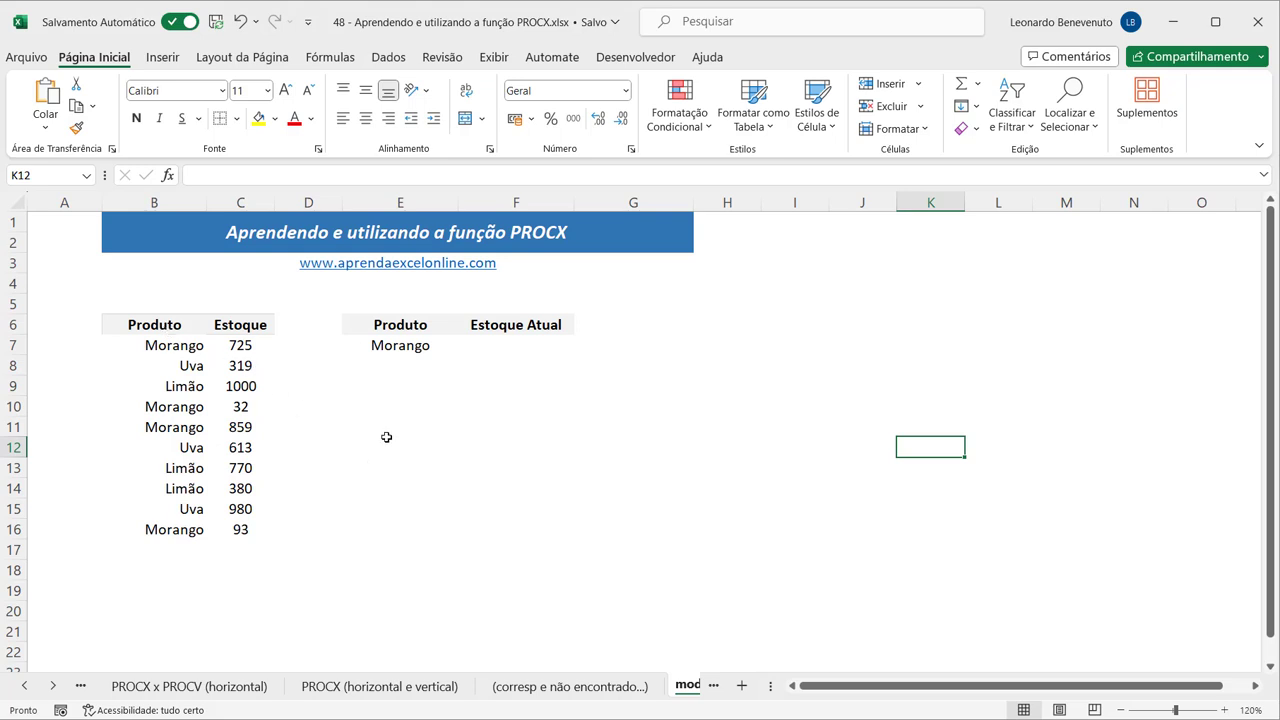
pyautogui.click(232, 374)
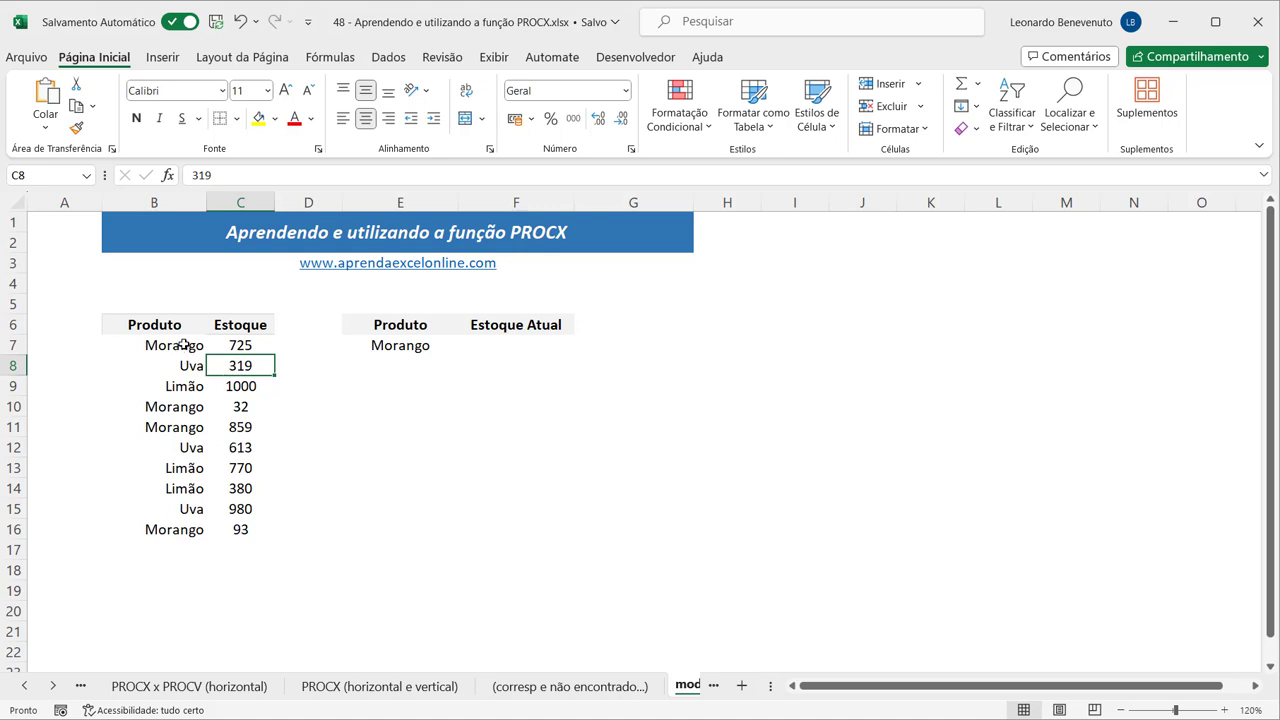
pyautogui.click(180, 346)
pyautogui.click(188, 406)
pyautogui.click(188, 428)
pyautogui.click(184, 533)
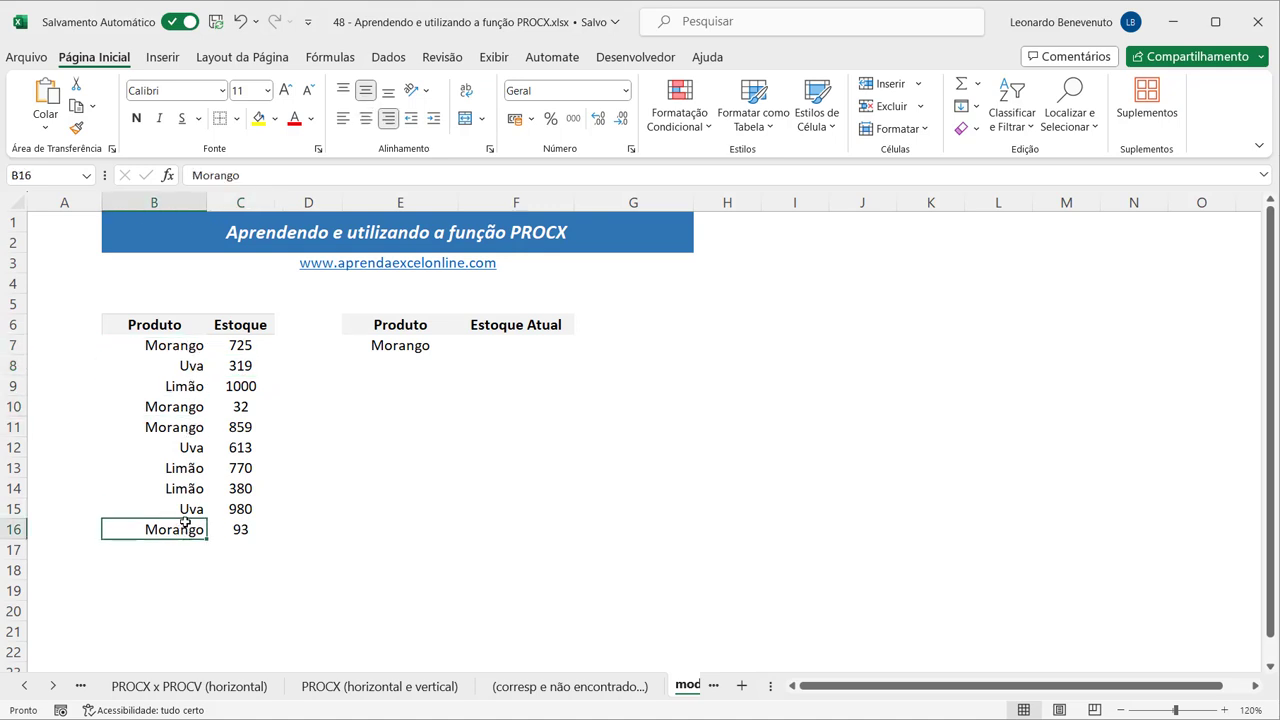
pyautogui.click(194, 350)
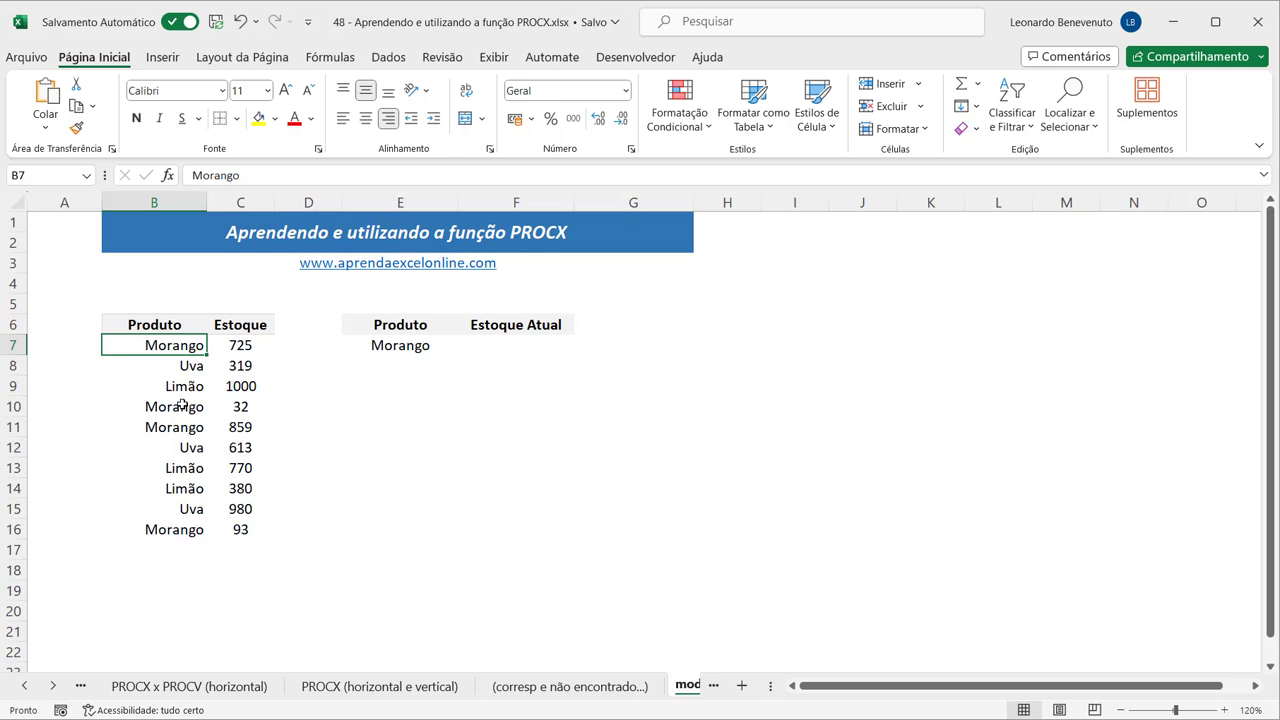
pyautogui.click(183, 405)
pyautogui.click(185, 427)
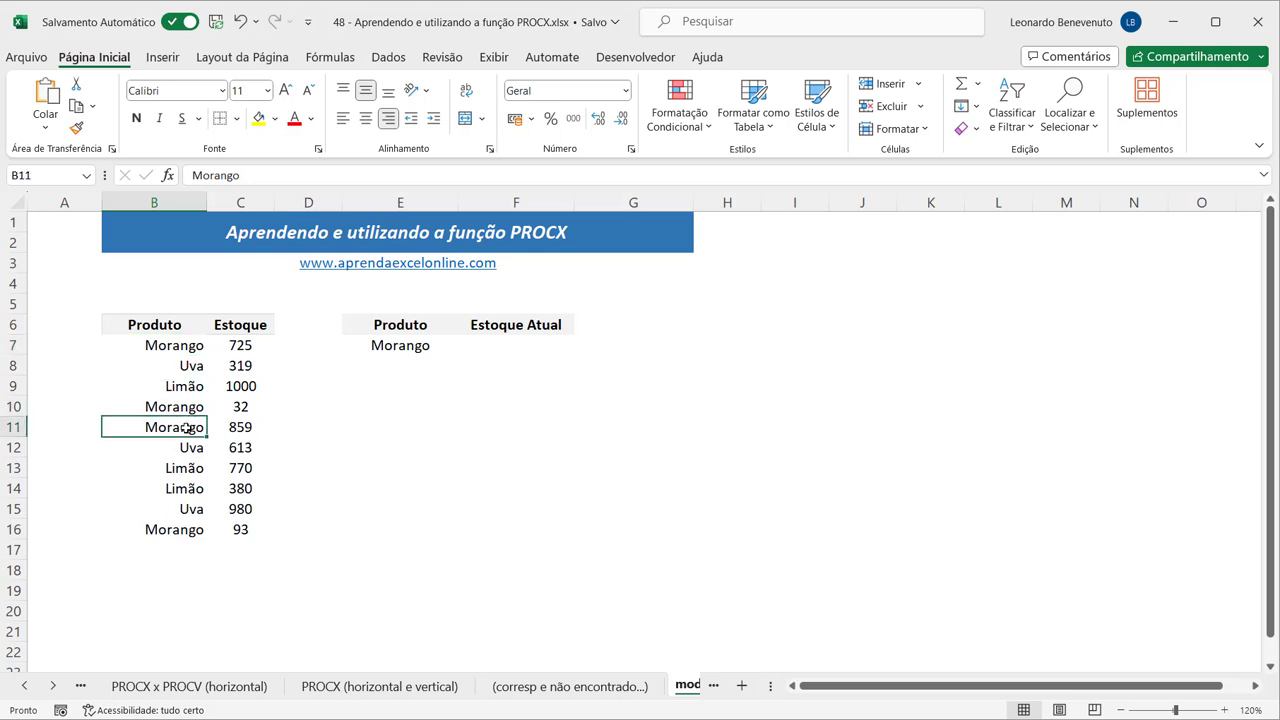
pyautogui.click(185, 347)
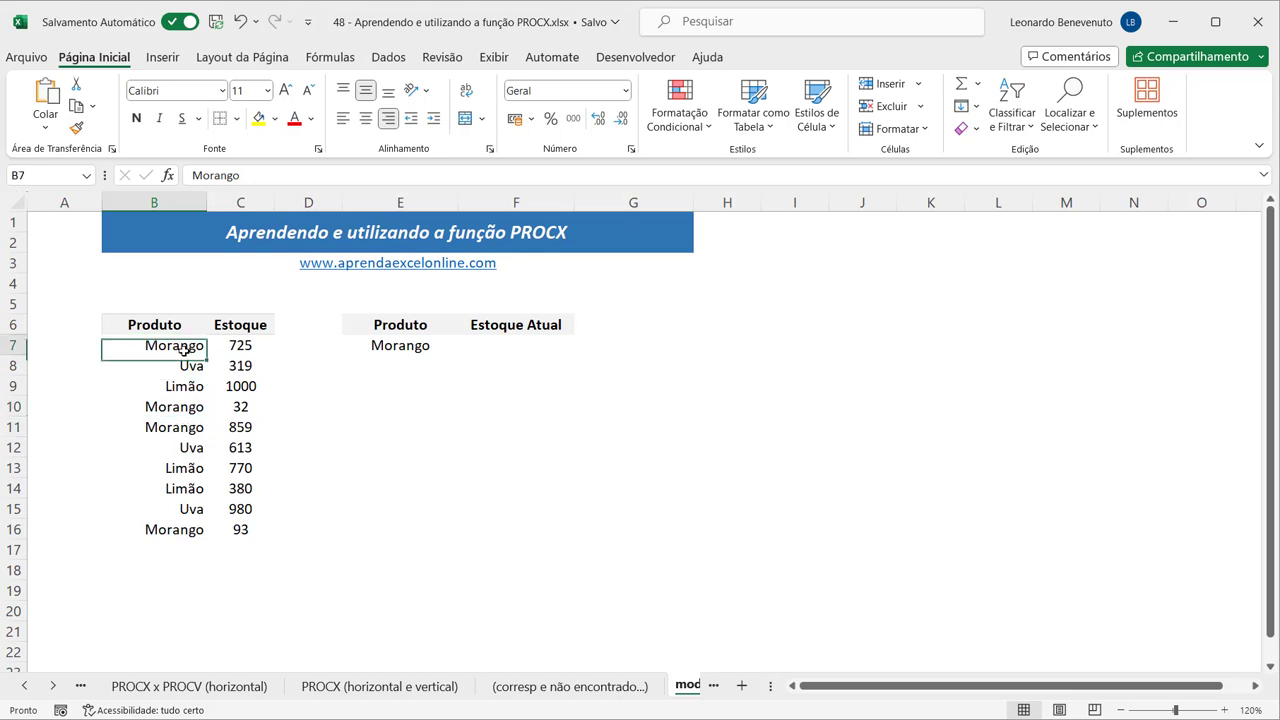
# Compare the Estoque values of the Morango rows in C7, C10, C11 and C16.
pyautogui.press('Right')
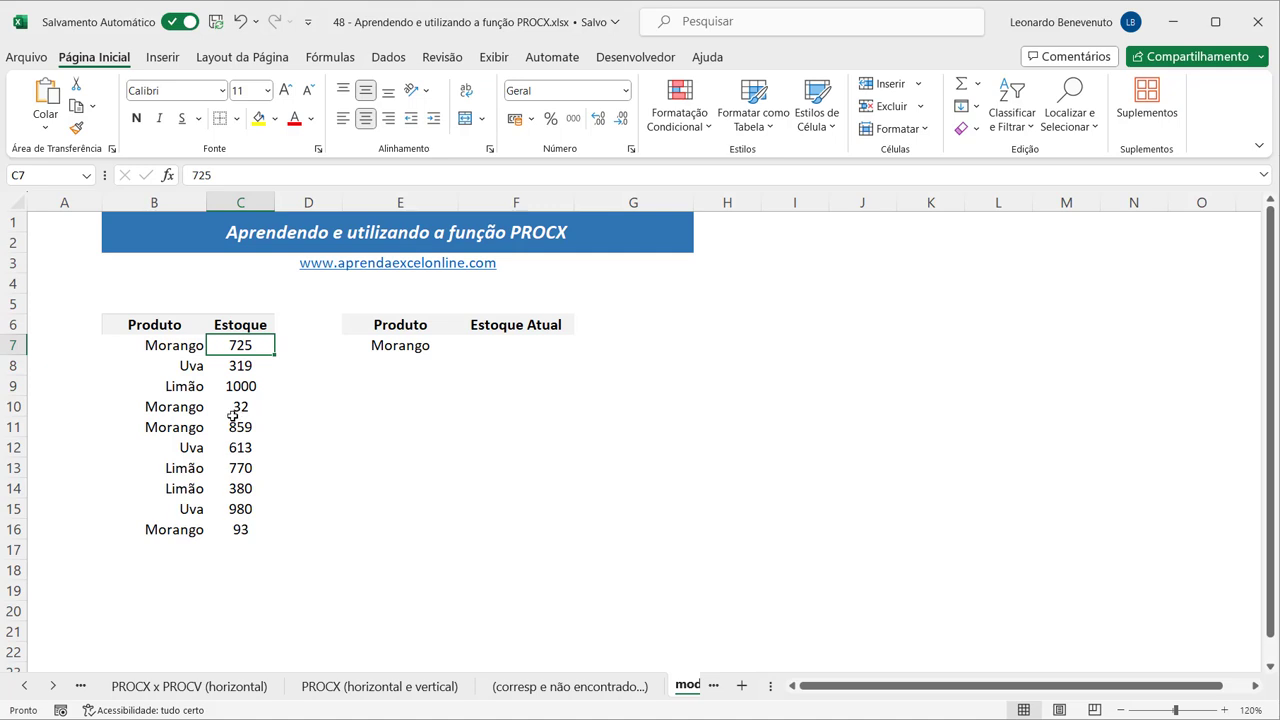
pyautogui.click(235, 412)
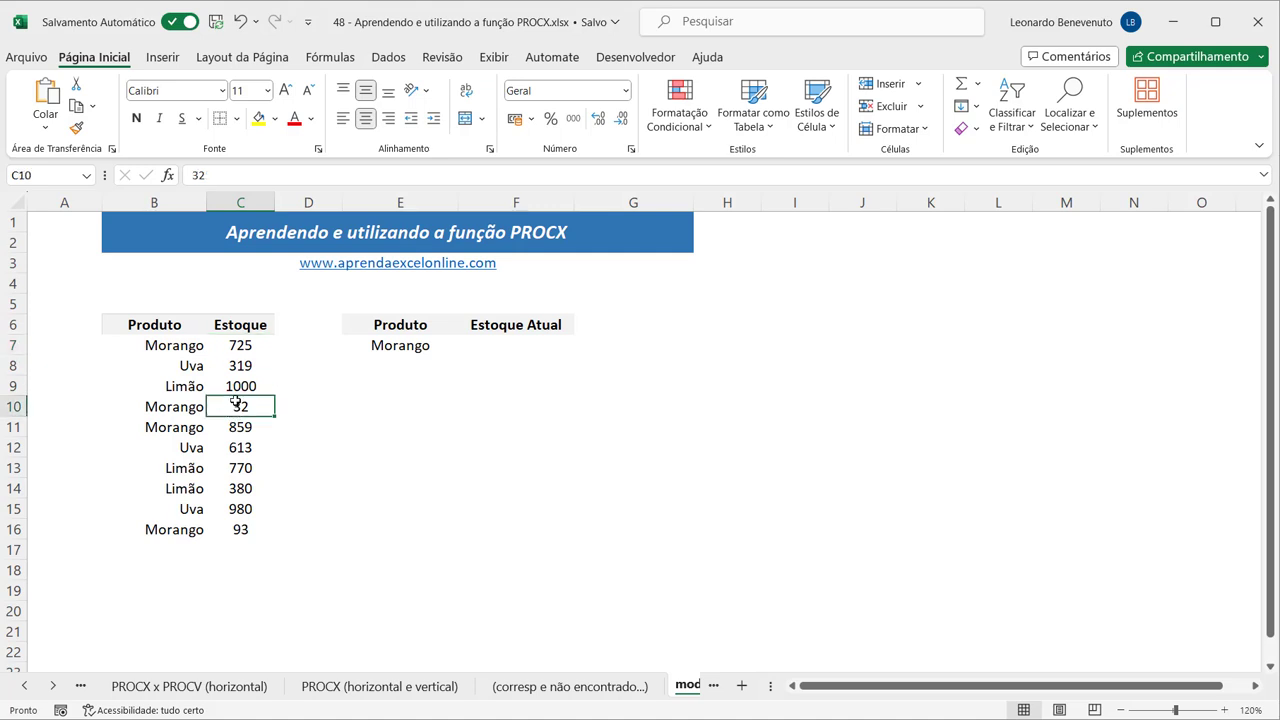
pyautogui.click(243, 426)
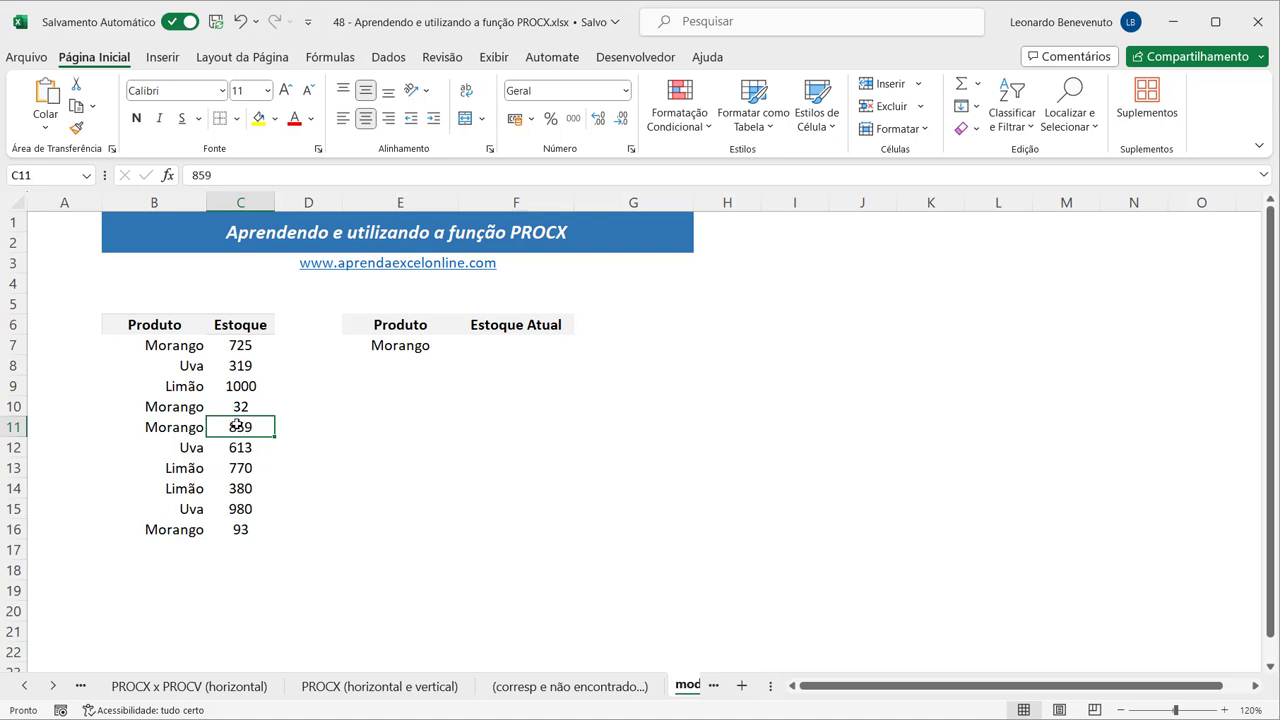
pyautogui.click(240, 530)
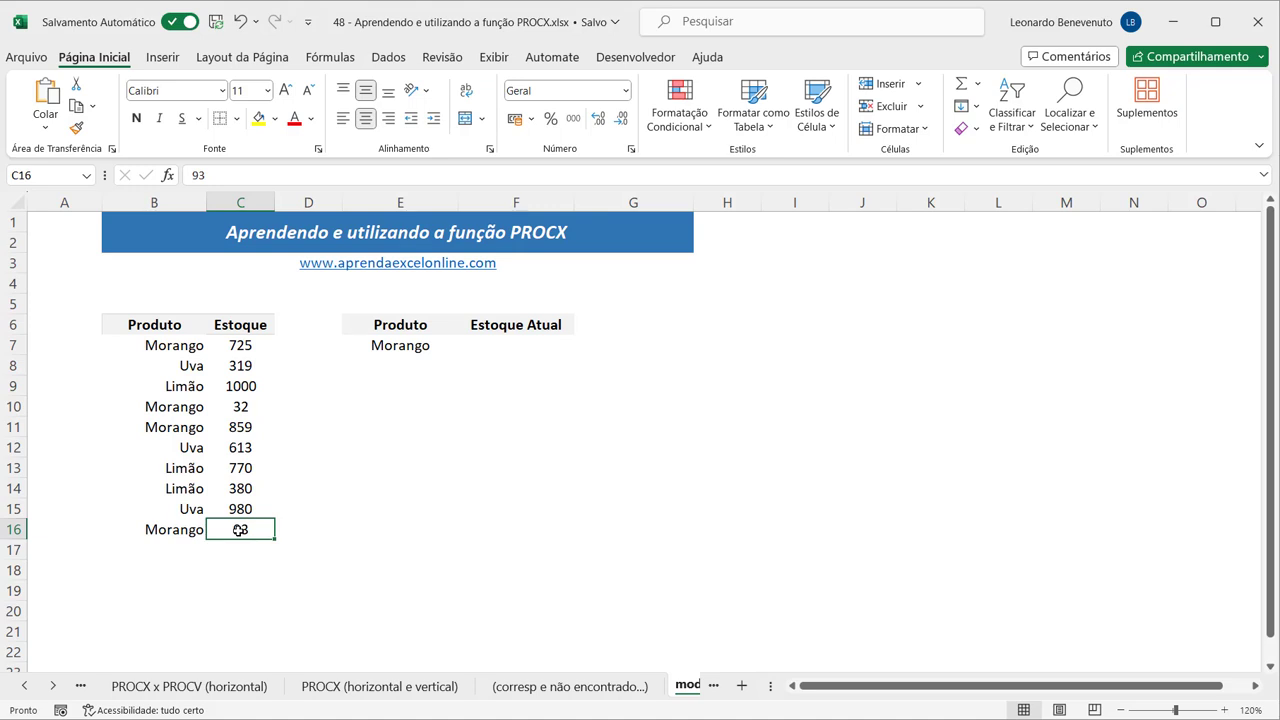
pyautogui.click(670, 426)
# Relate the Estoque Atual cell F7 and the product in E7 to the last Morango record in B16:C16.
pyautogui.click(547, 343)
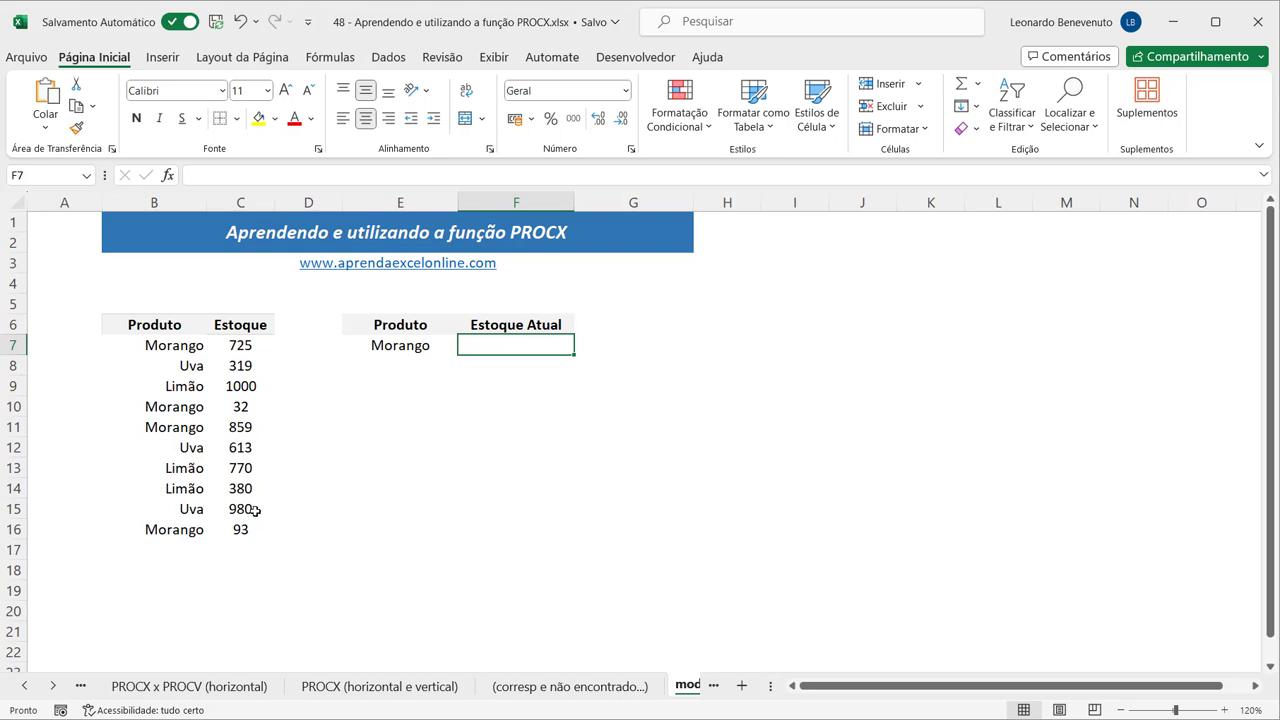
pyautogui.moveTo(192, 533); pyautogui.dragTo(245, 531)
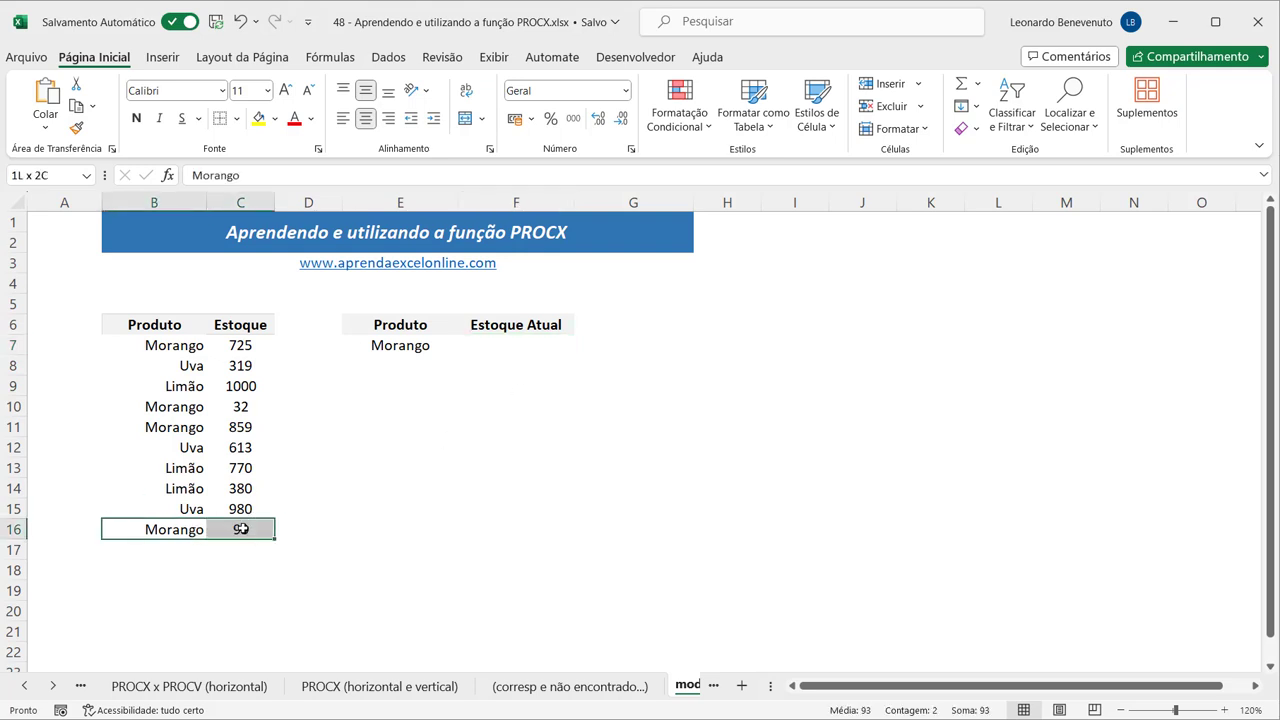
pyautogui.click(401, 342)
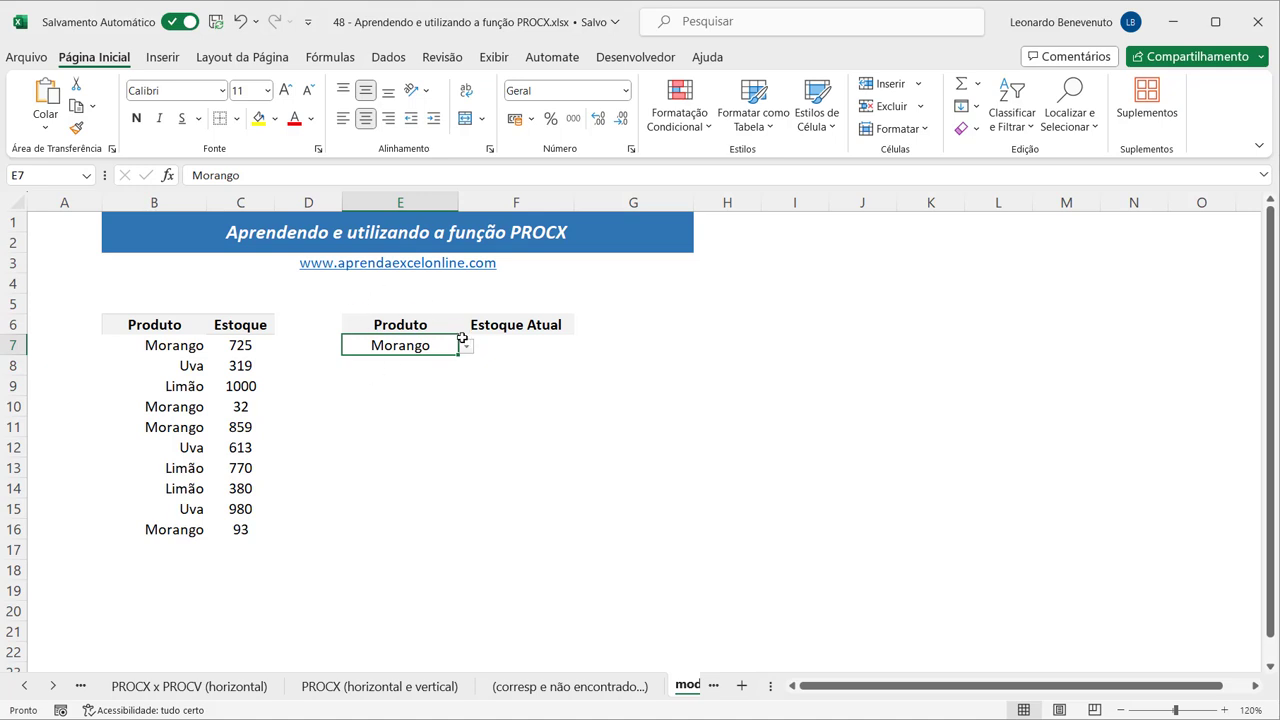
# Inspect the blank rows below the product table, from row 17 to row 20, where new stock records would go.
pyautogui.scroll(-2, 397, 403)
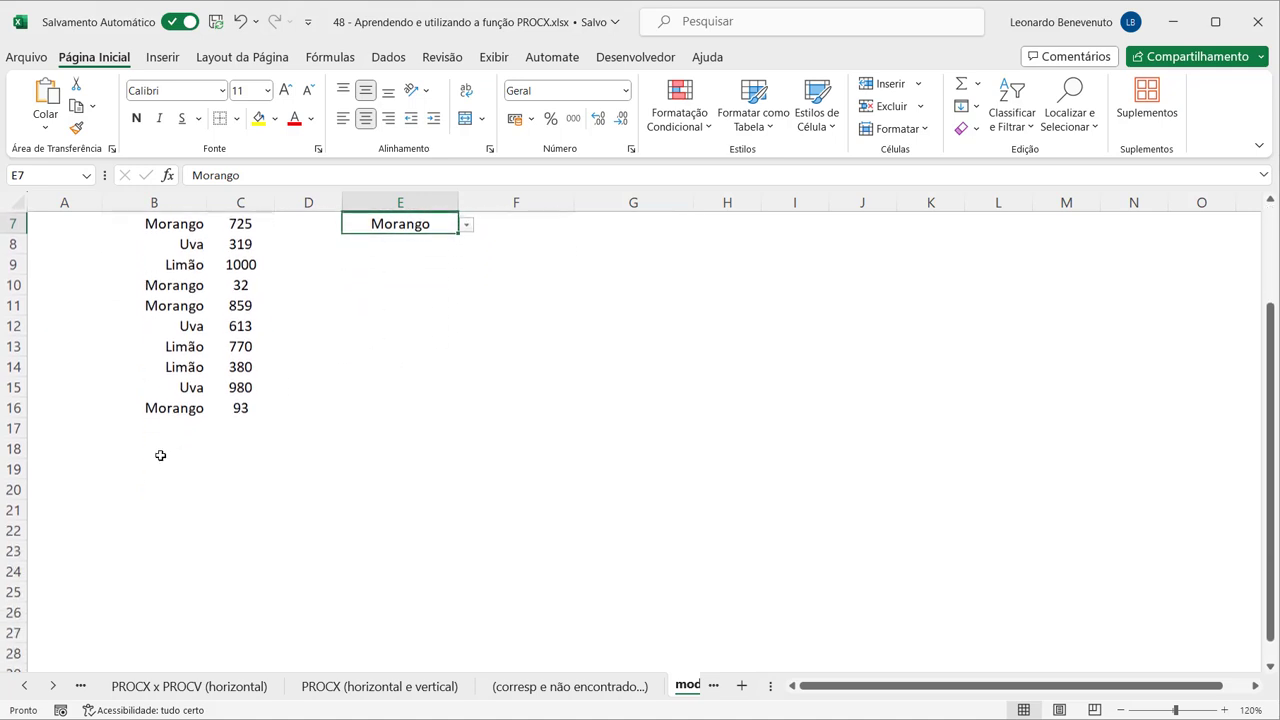
pyautogui.click(166, 430)
pyautogui.click(248, 427)
pyautogui.click(172, 442)
pyautogui.press('Right')
pyautogui.press('Down')
pyautogui.press('Down')
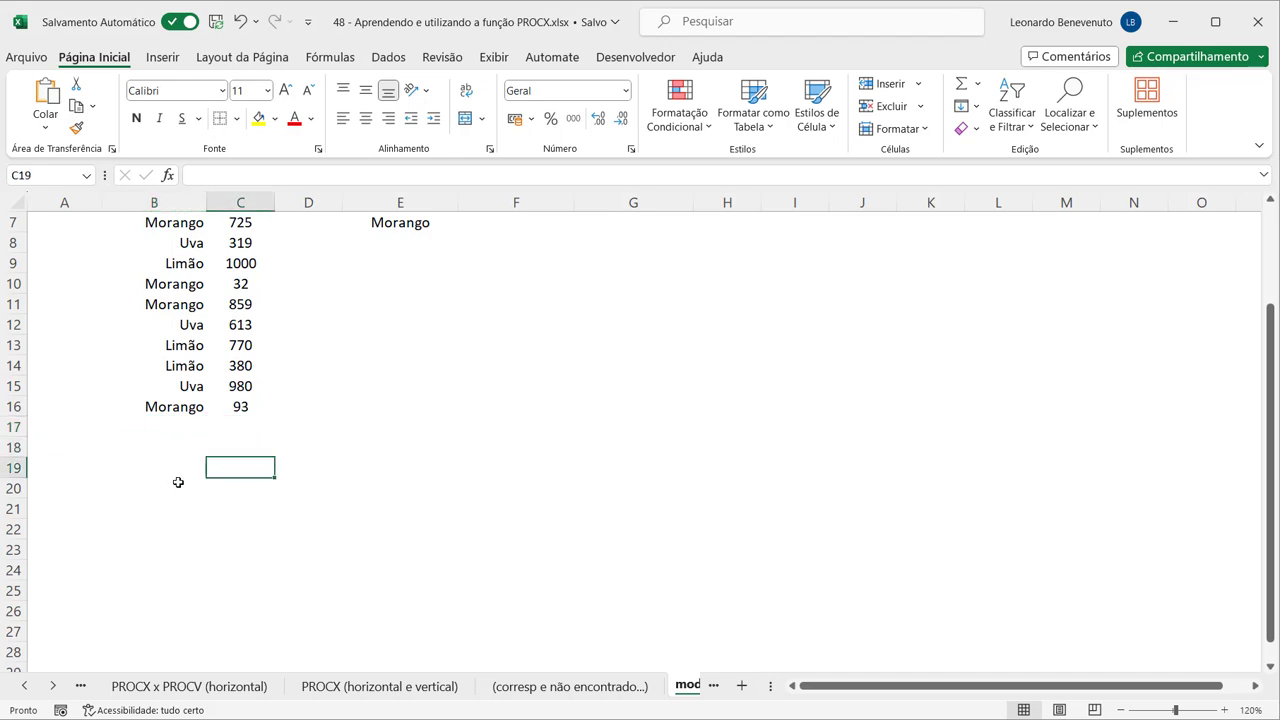
pyautogui.scroll(2, 509, 438)
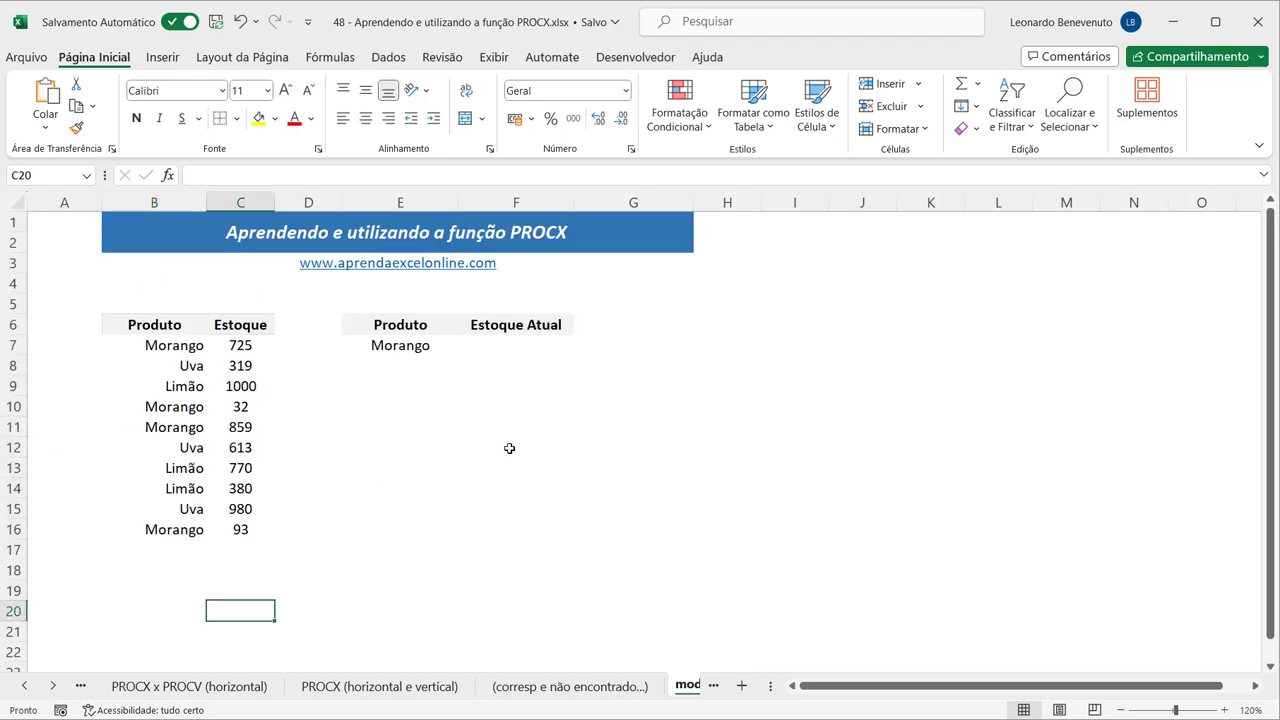
# Compare the first Morango record in B7:C7 with the last one in B16:C16.
pyautogui.click(511, 346)
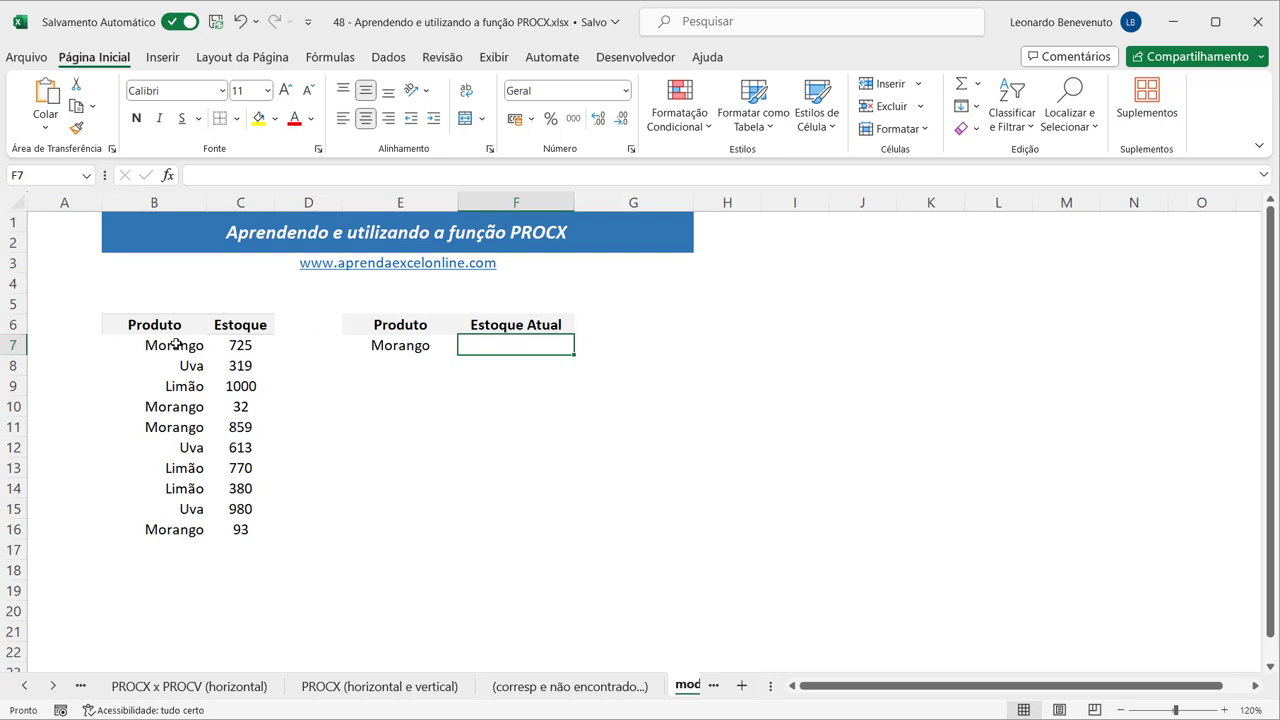
pyautogui.moveTo(172, 342); pyautogui.dragTo(218, 344)
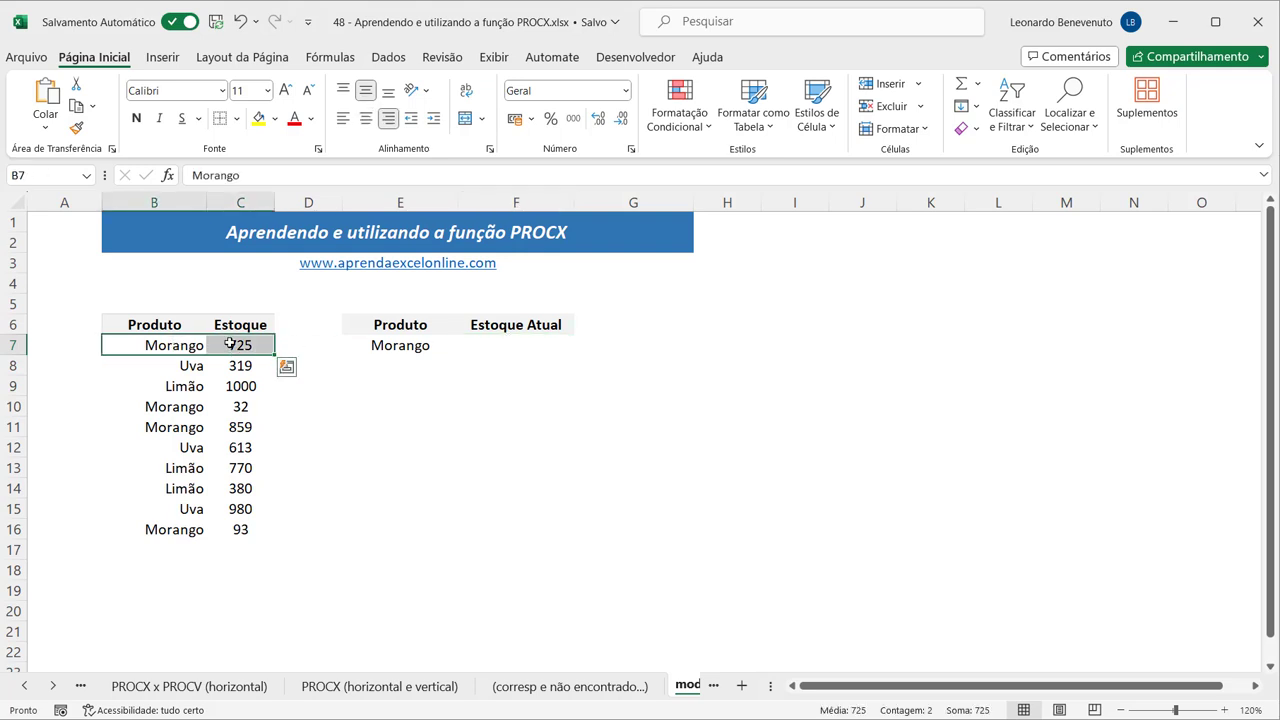
pyautogui.click(230, 343)
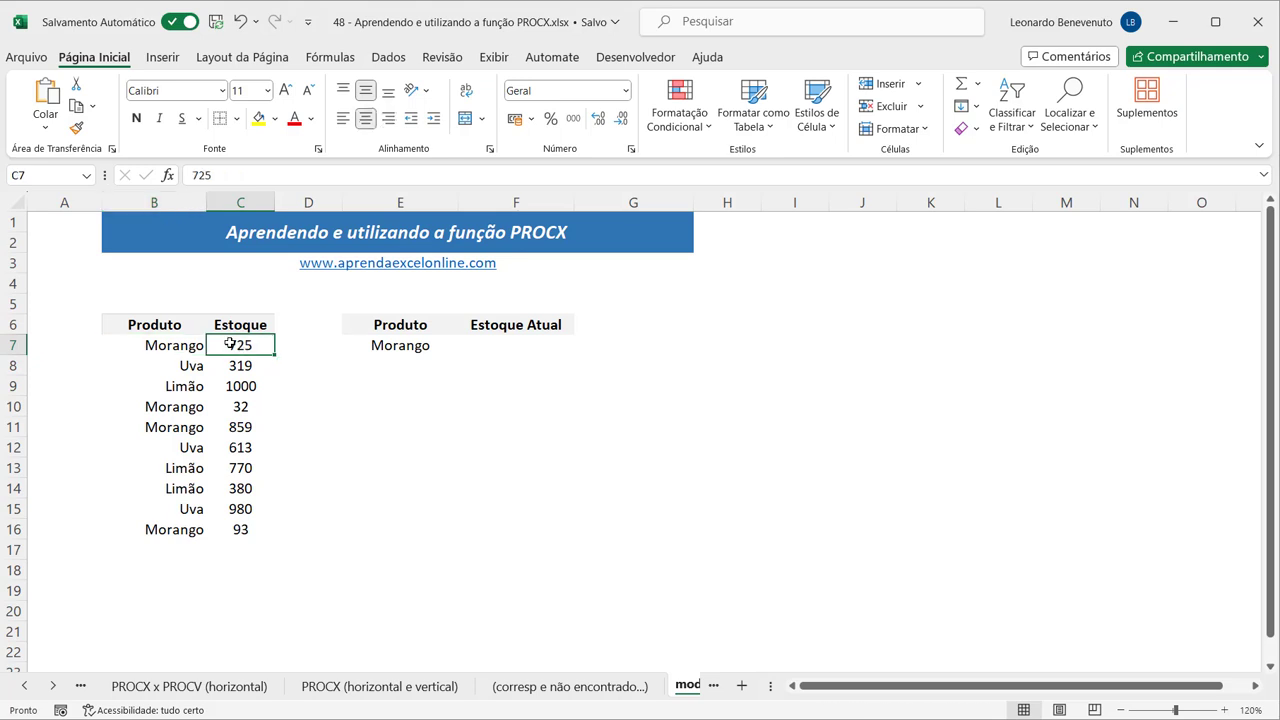
pyautogui.click(240, 529)
pyautogui.moveTo(200, 530); pyautogui.dragTo(215, 533)
# Start a PROCX formula in F7 that looks up the product in E7 within the range B7:B16.
pyautogui.click(503, 345)
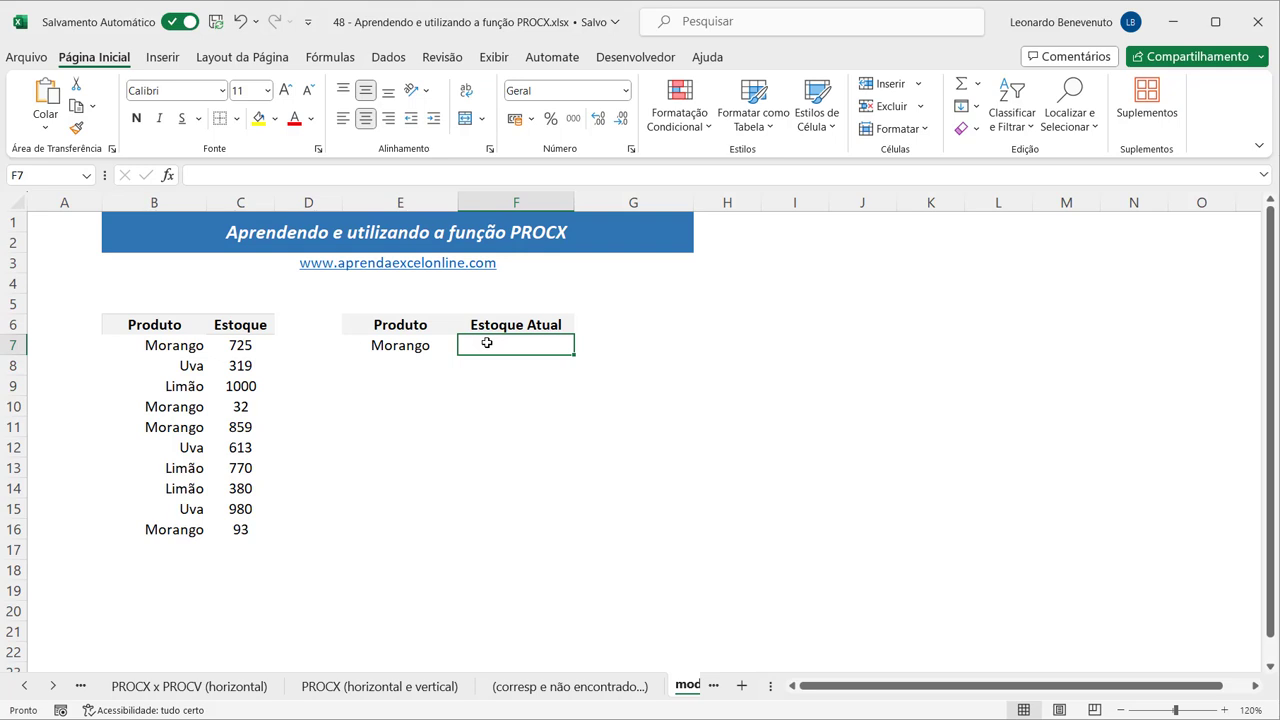
pyautogui.write('=')
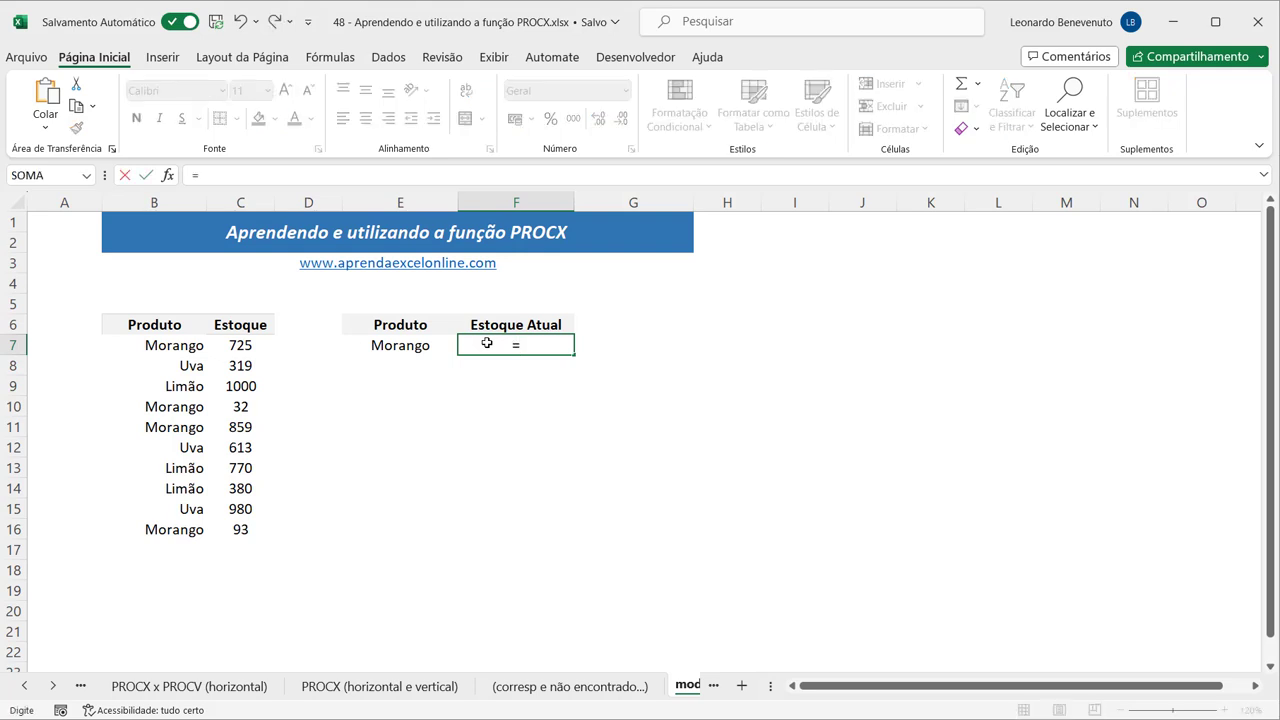
pyautogui.write('procx')
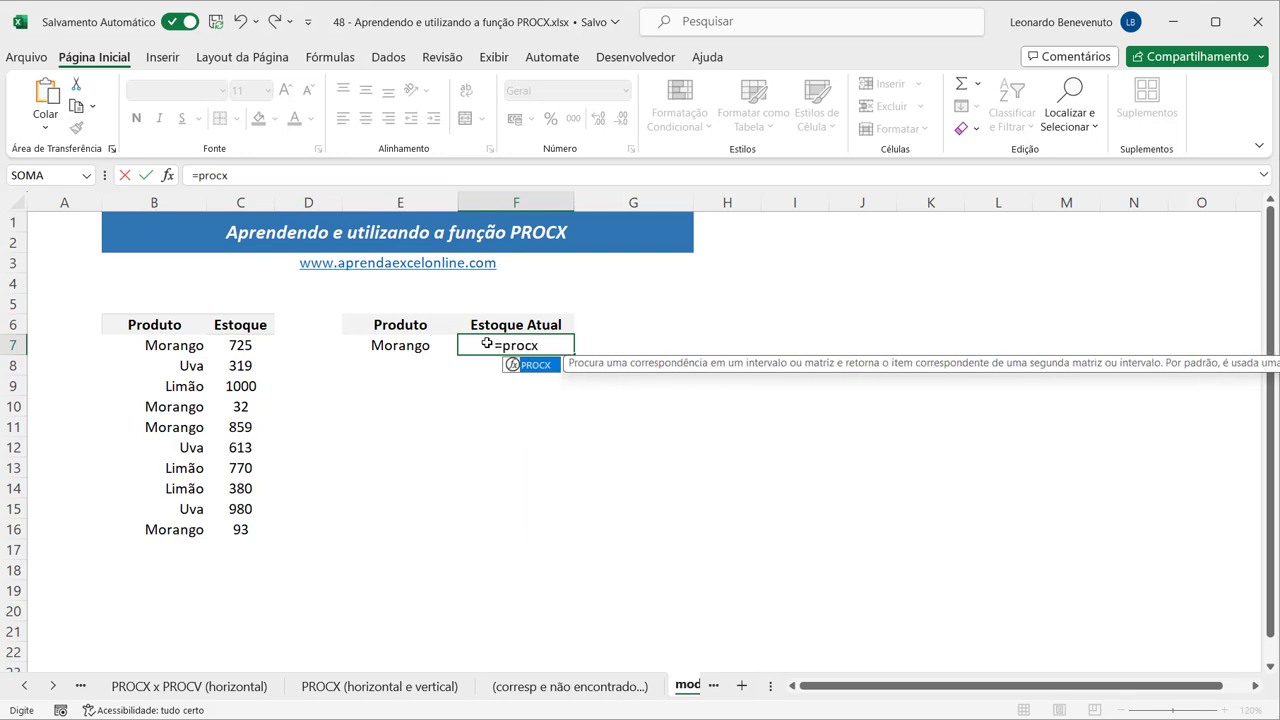
pyautogui.press('Tab')
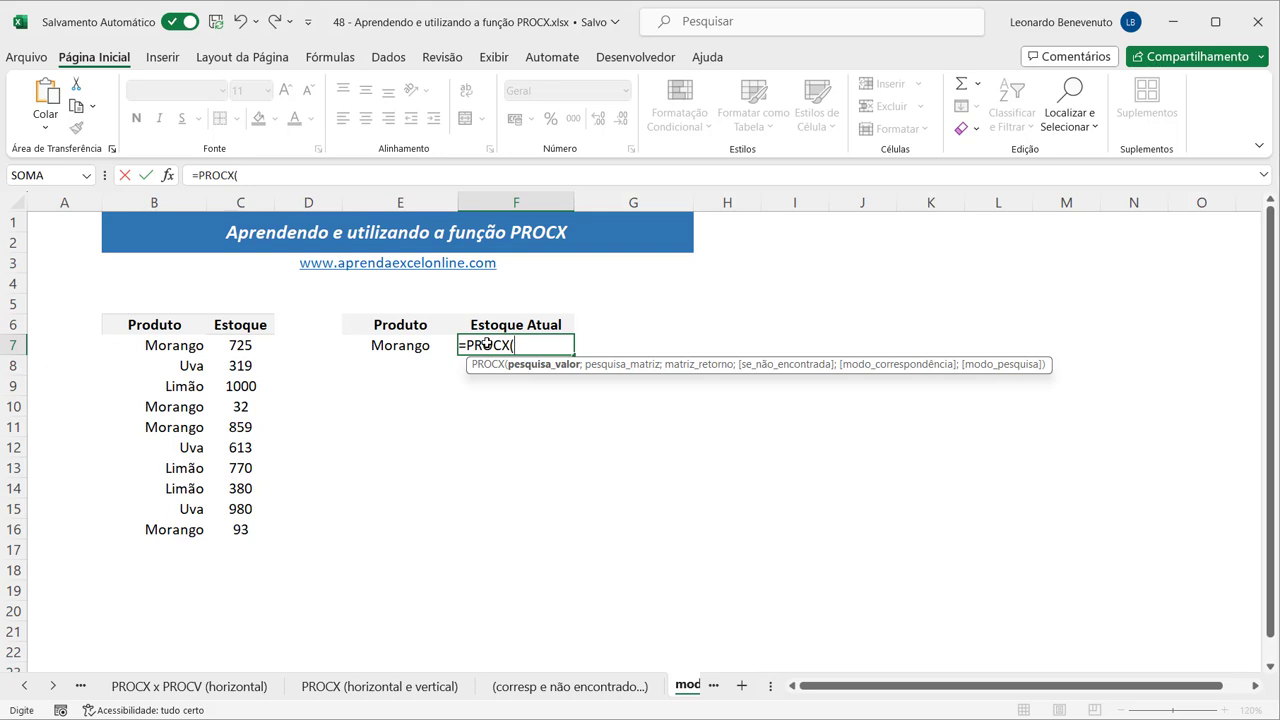
pyautogui.click(404, 347)
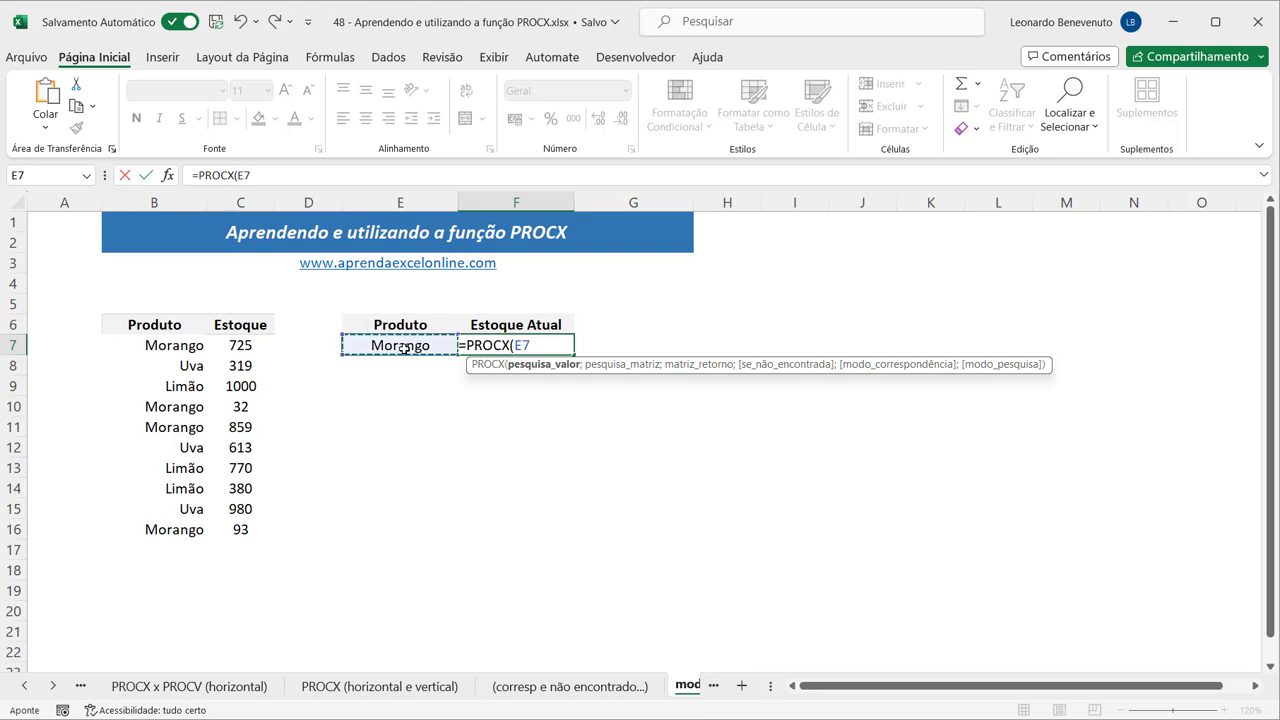
pyautogui.write(';')
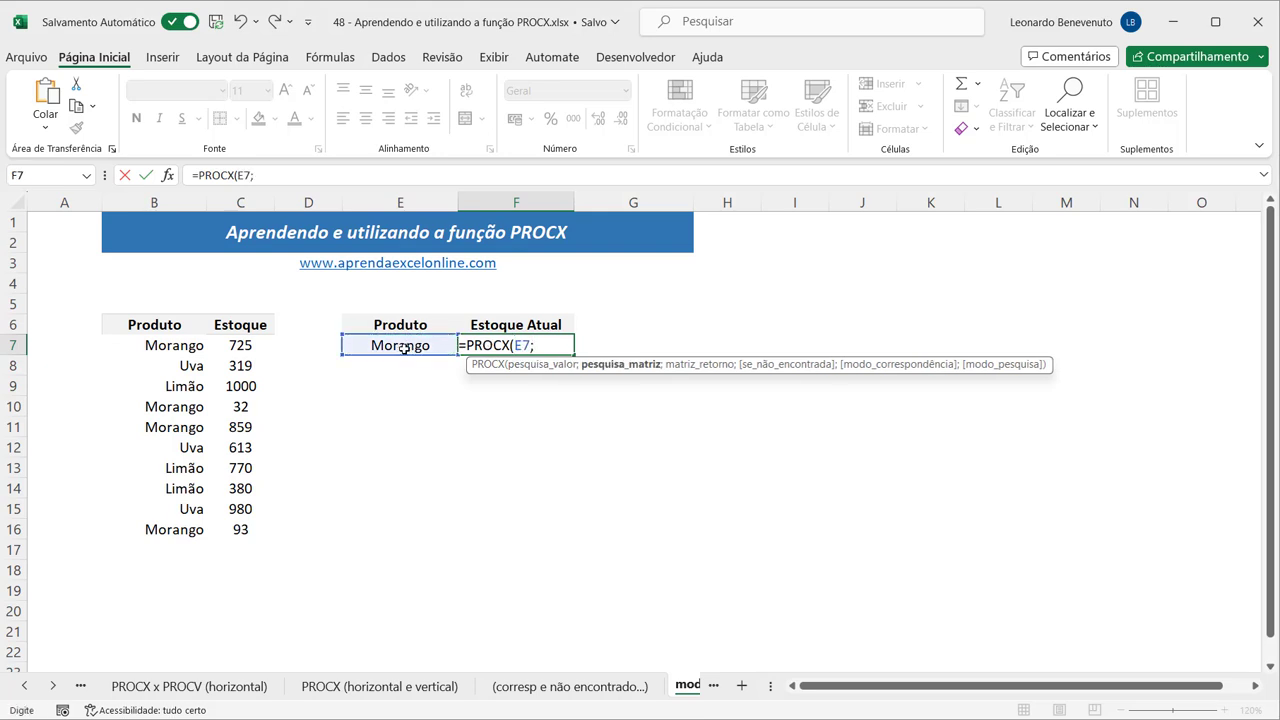
pyautogui.moveTo(194, 345); pyautogui.dragTo(185, 532)
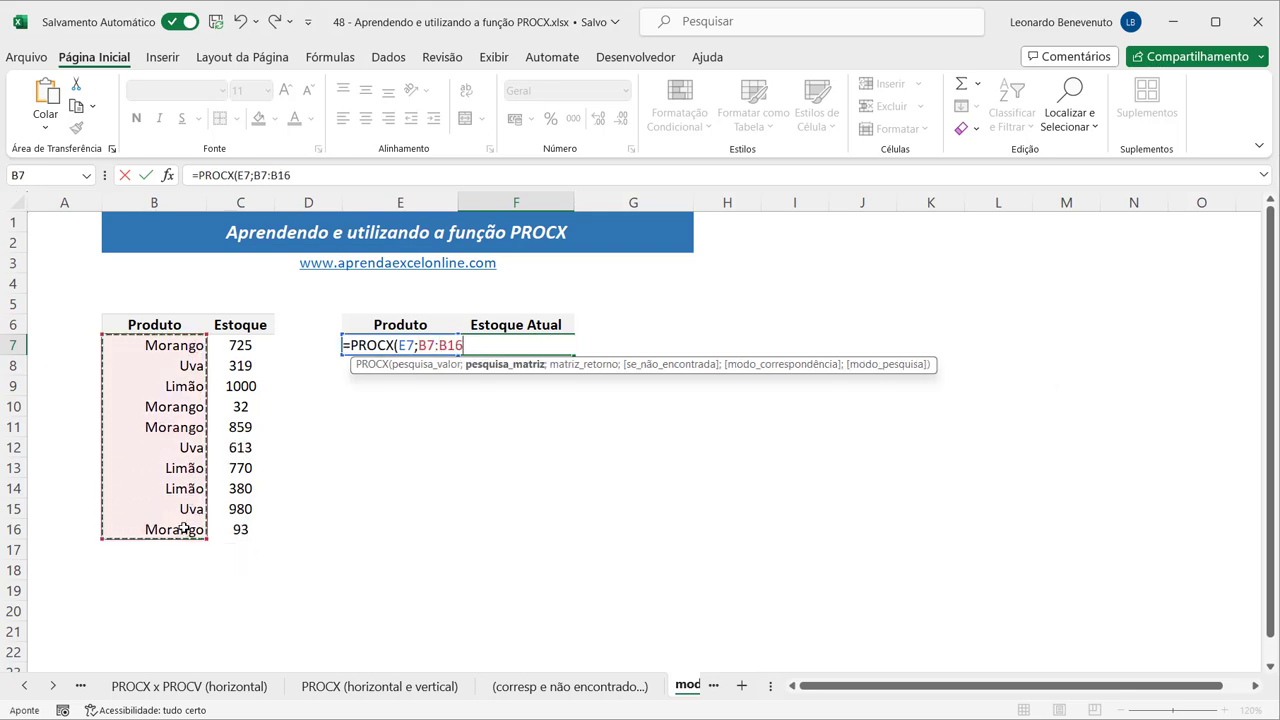
pyautogui.write(';')
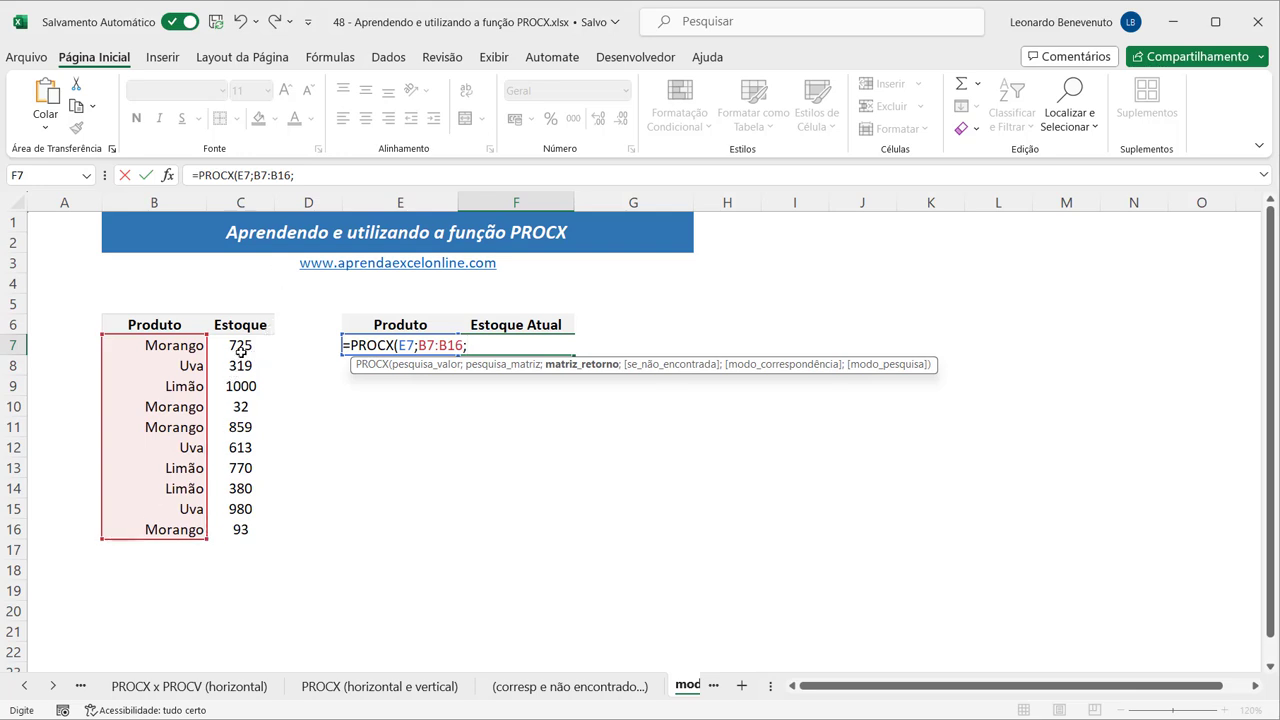
# Give the PROCX formula the return range C7:C16 and an empty text for values not found, and enter it.
pyautogui.moveTo(240, 350); pyautogui.dragTo(244, 512)
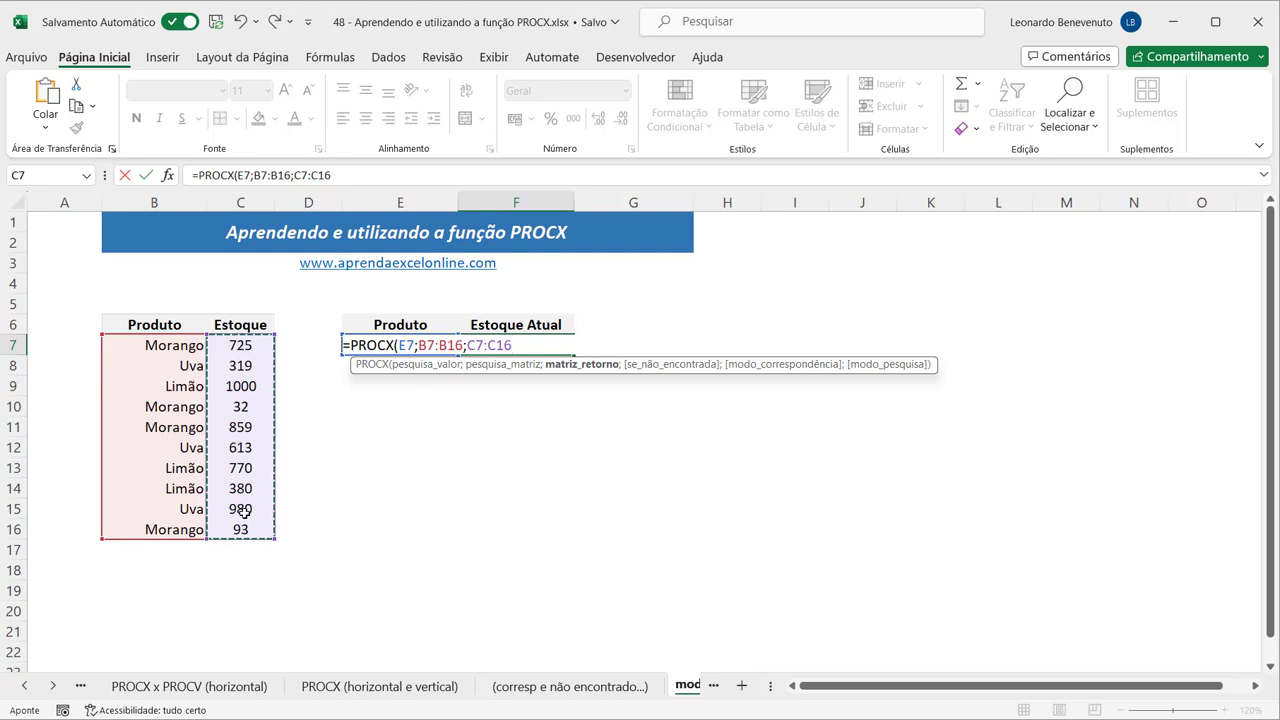
pyautogui.write(';')
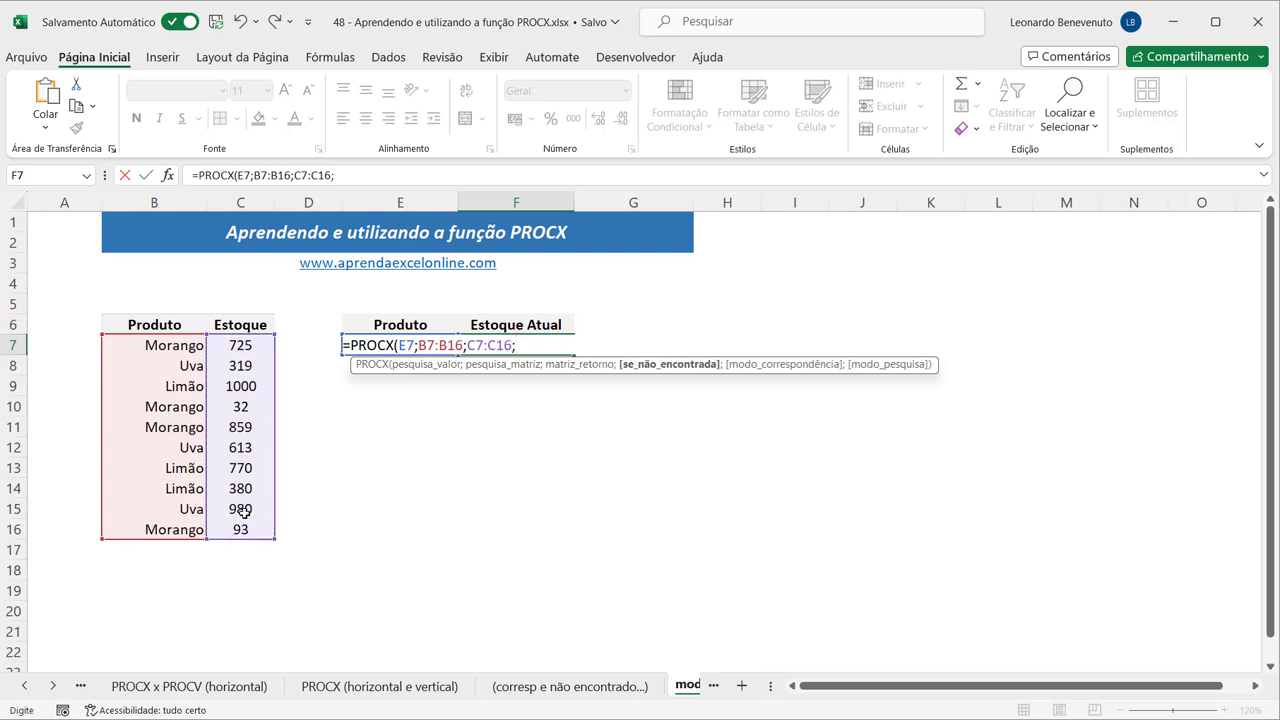
pyautogui.write('"')
pyautogui.press('Left')
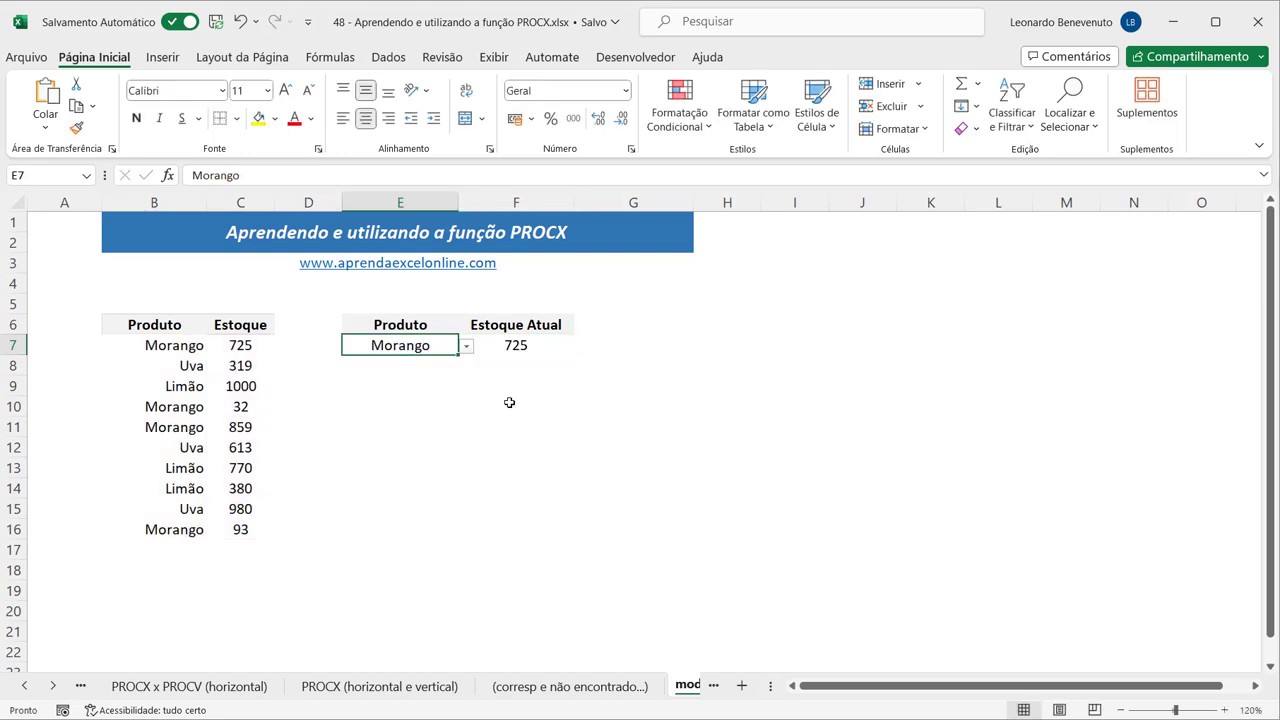
# Reopen the PROCX formula in F7 and set its not-found argument to "Não encontrado".
pyautogui.click(517, 346)
pyautogui.doubleClick(531, 345)
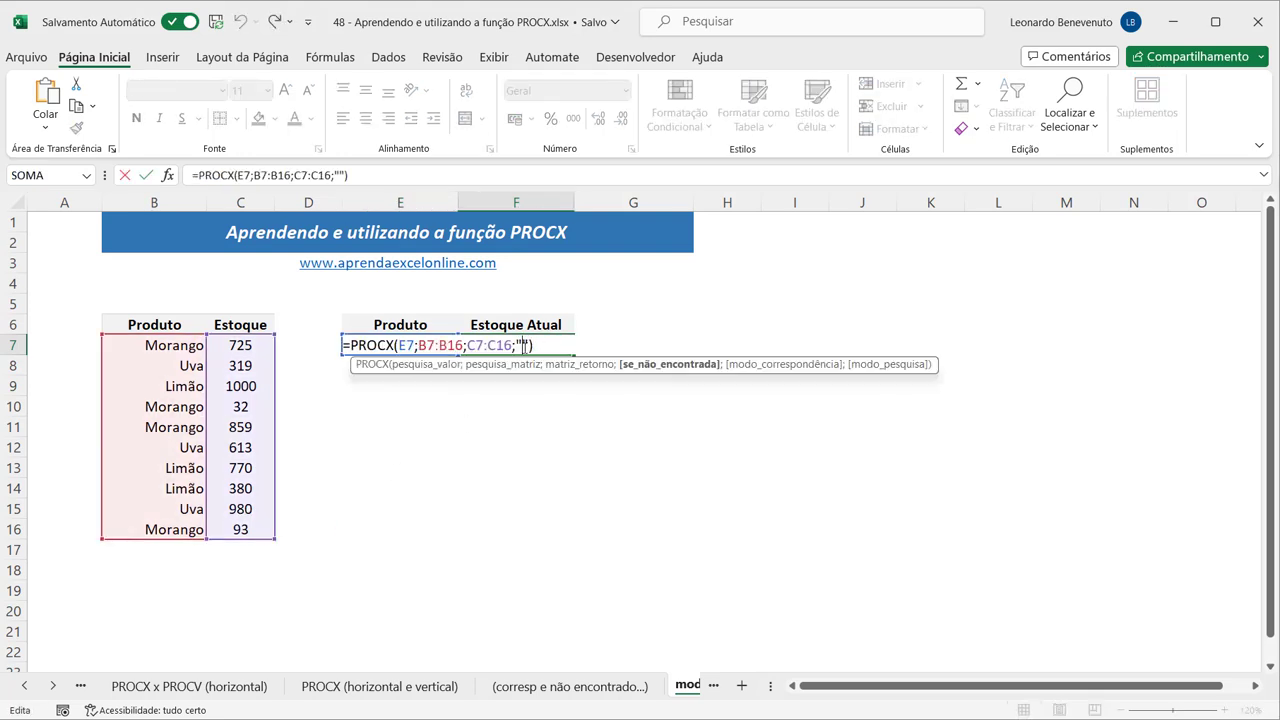
pyautogui.write('Não encontrado')
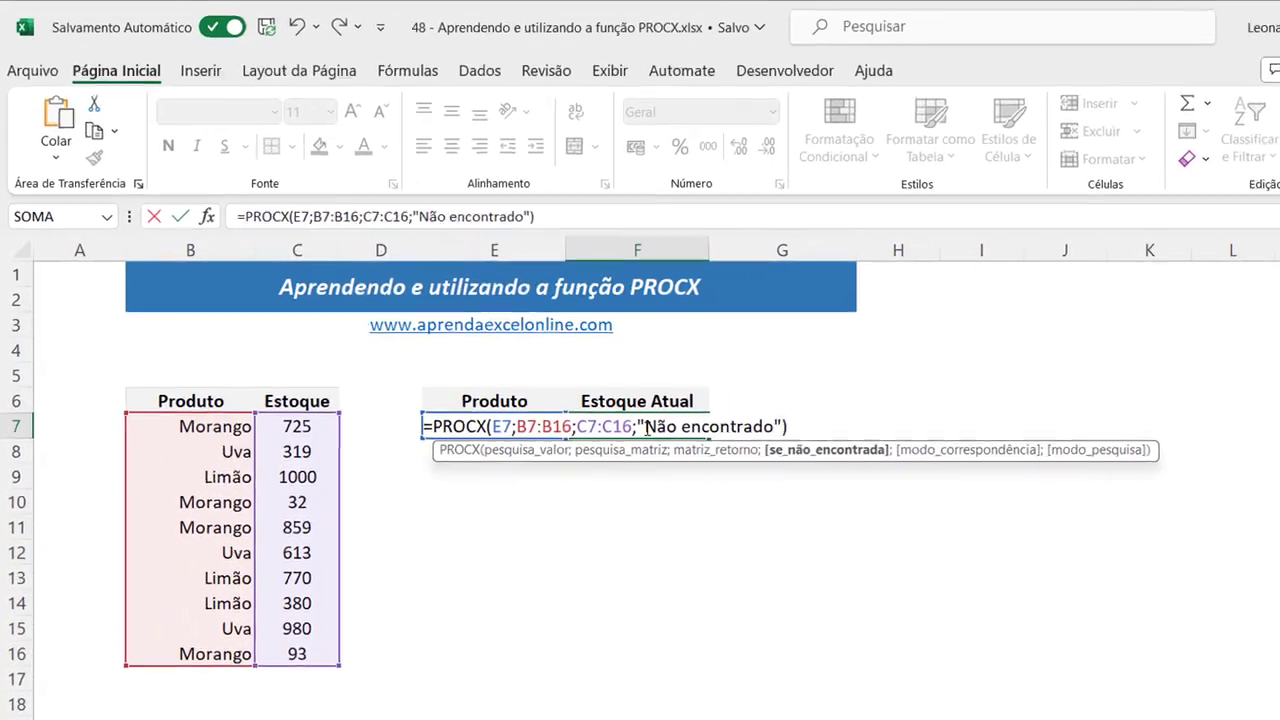
pyautogui.write(';')
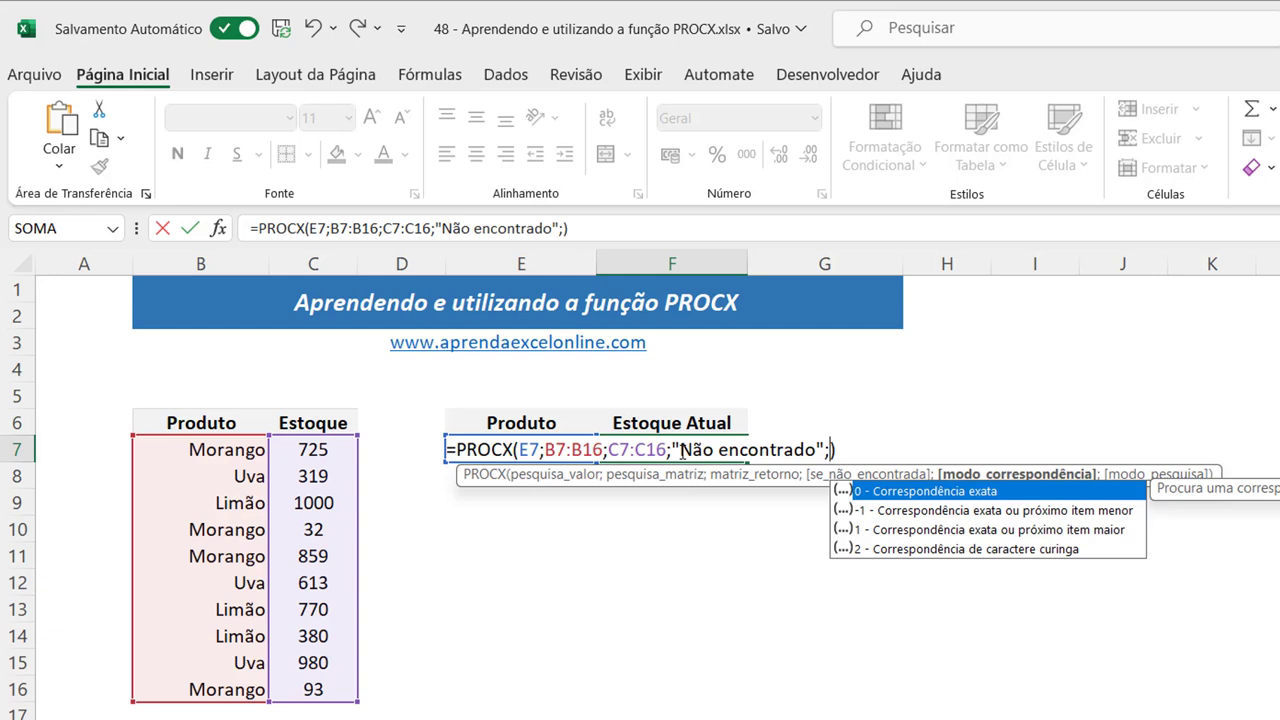
# Set the match mode of the PROCX formula in F7 to 0 for an exact match.
pyautogui.write('0')
pyautogui.press('BackSpace')
pyautogui.write(';')
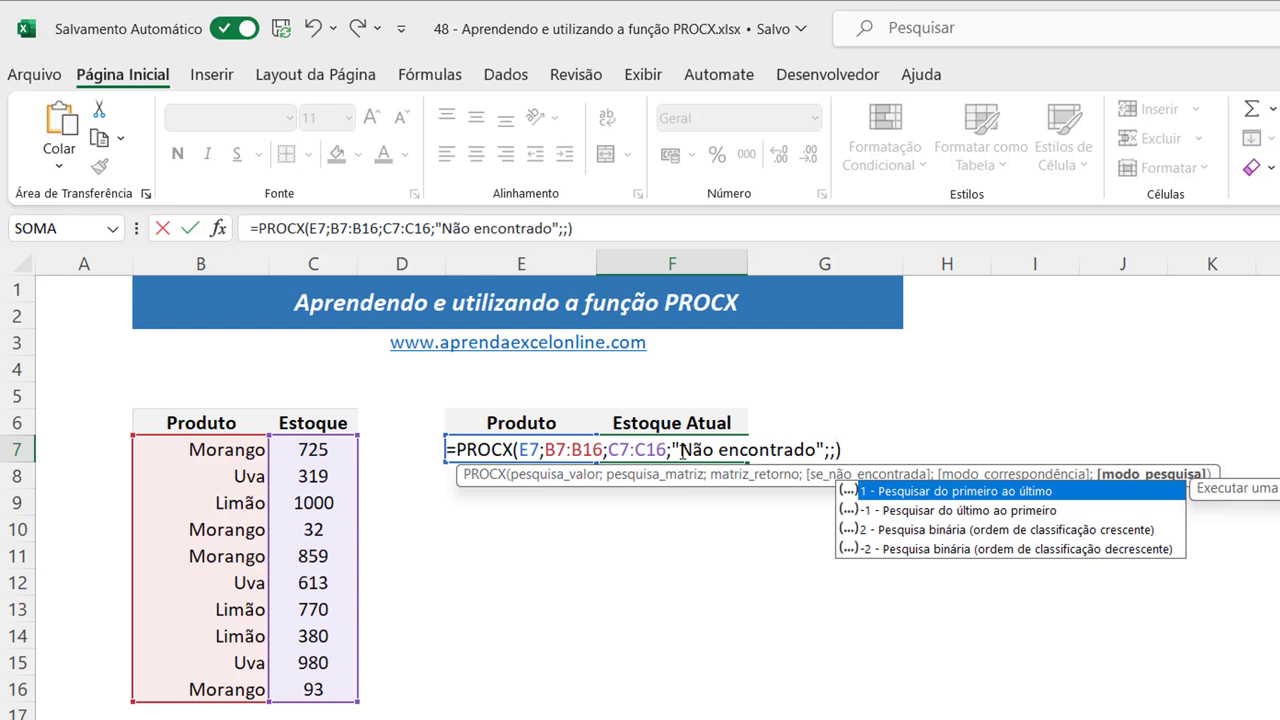
pyautogui.press('BackSpace')
pyautogui.write('0')
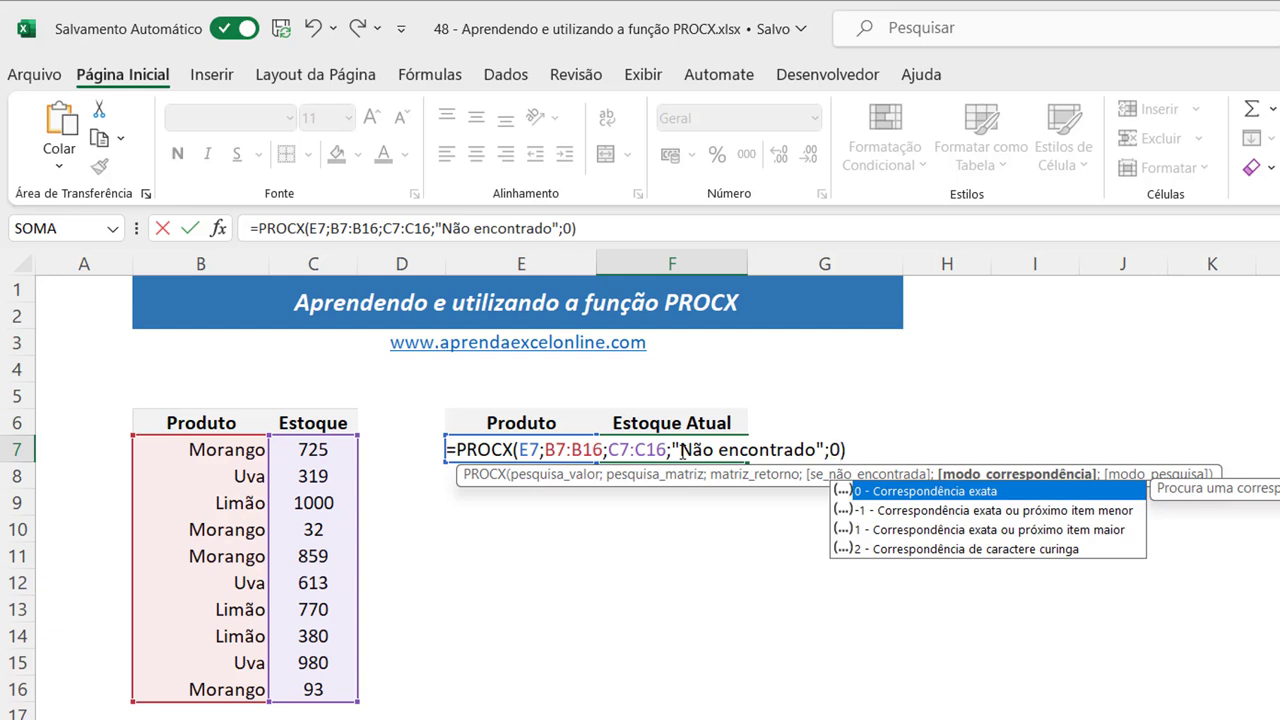
pyautogui.write(';')
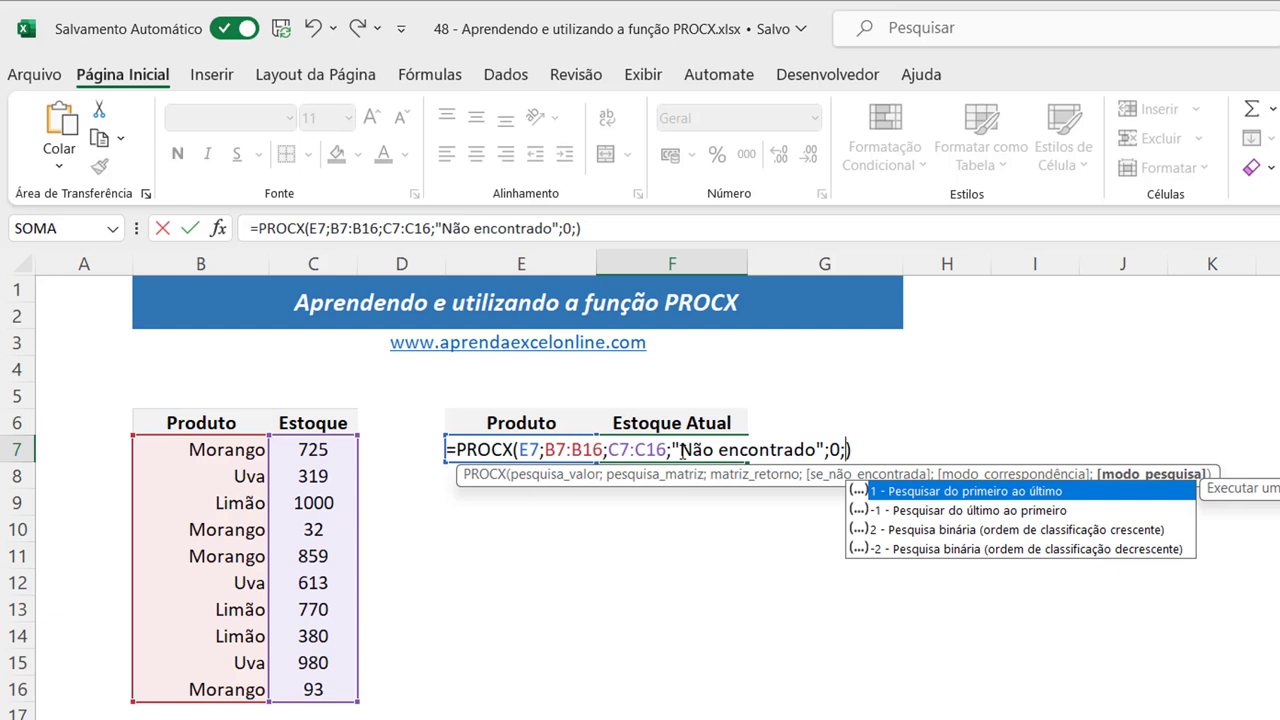
# Complete the F7 formula with search mode -1, searching from last to first, and check it against the last Morango stock in C16.
pyautogui.press('Down')
pyautogui.press('Down')
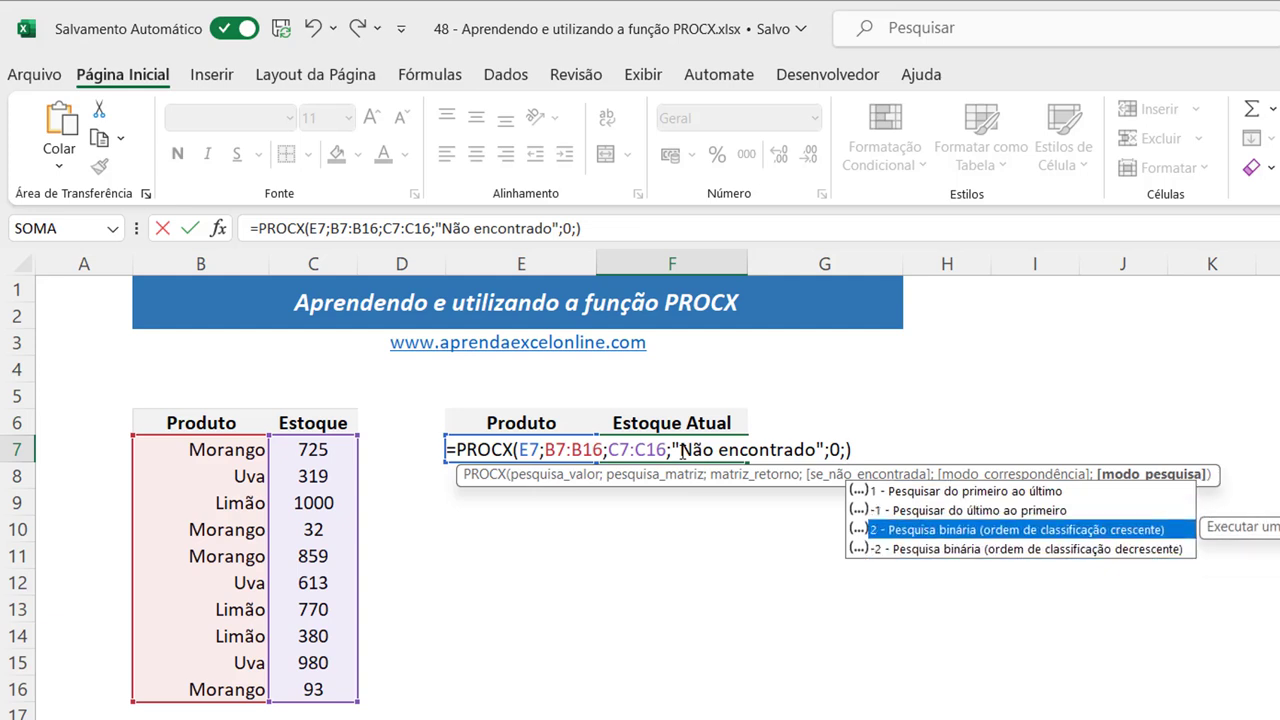
pyautogui.press('Up')
pyautogui.press('Up')
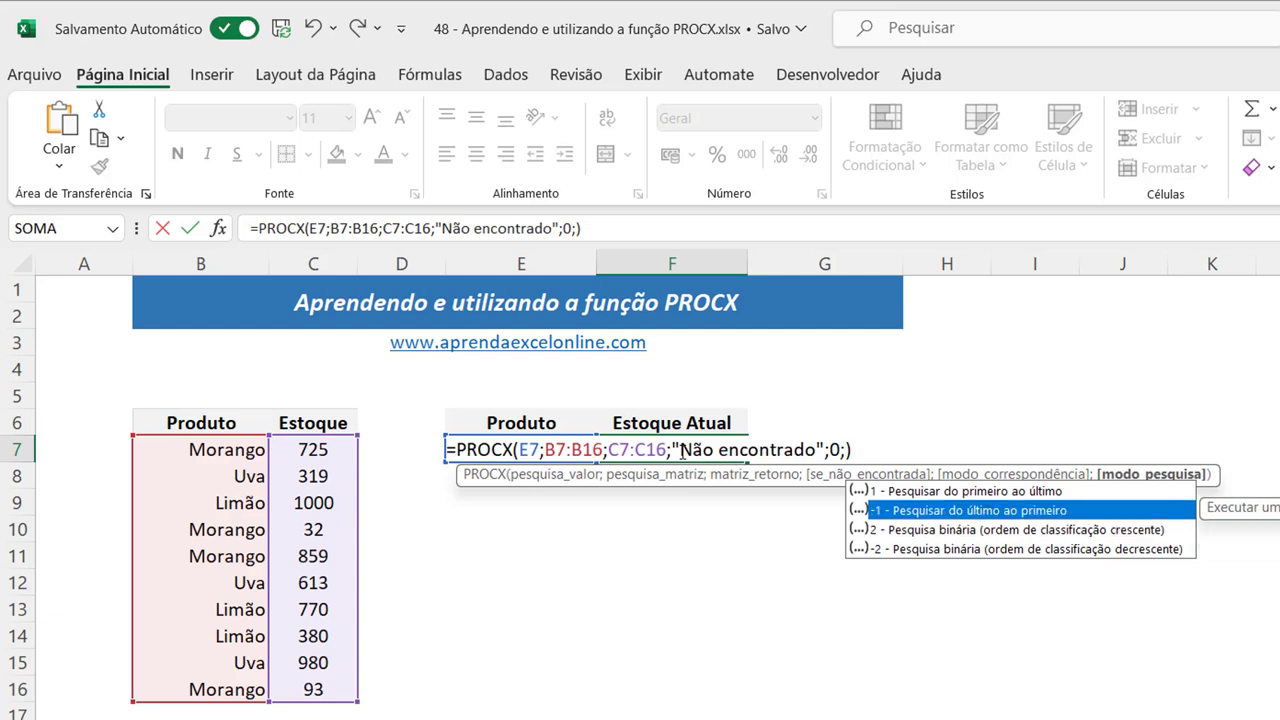
pyautogui.press('Down')
pyautogui.press('Up')
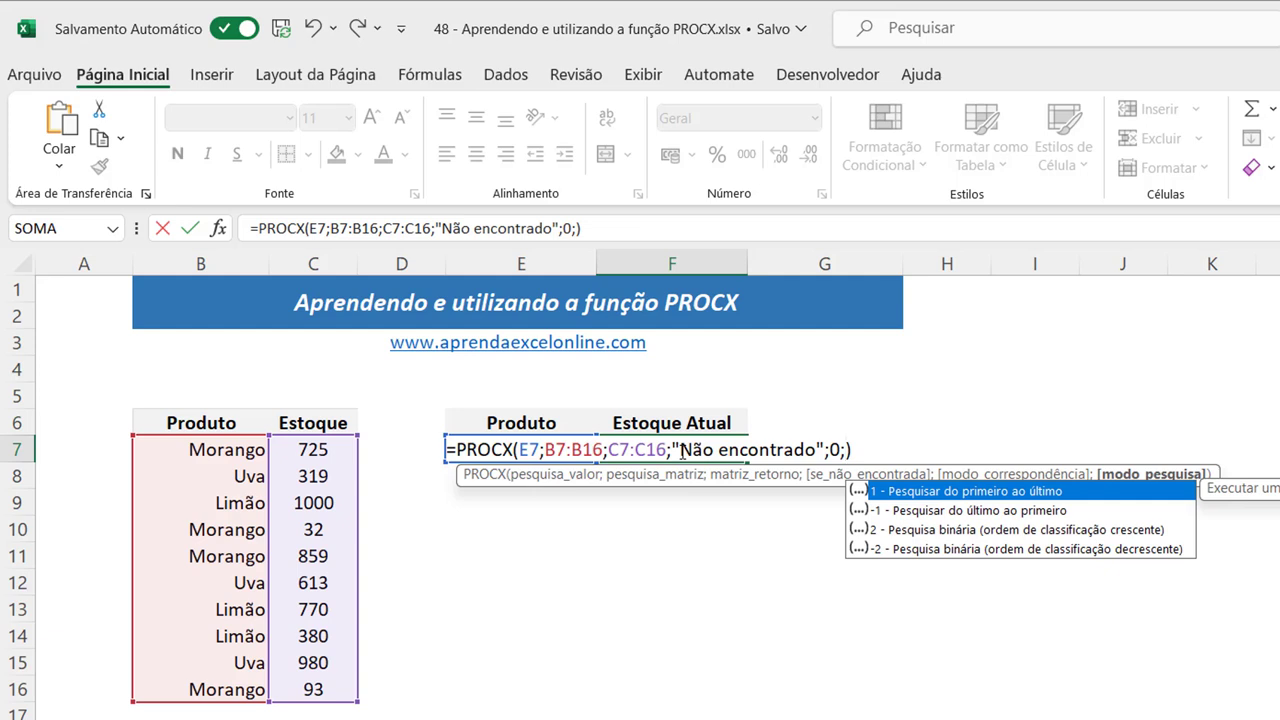
pyautogui.press('Down')
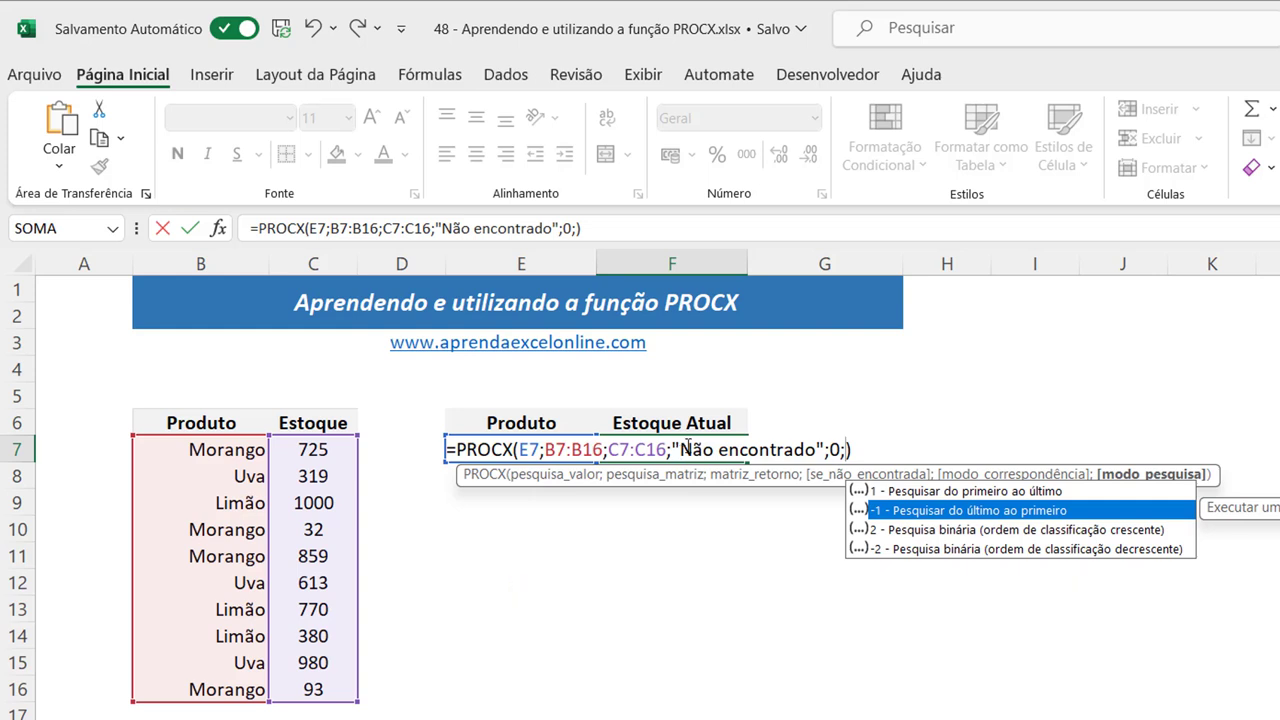
pyautogui.write('-1')
pyautogui.press('Return')
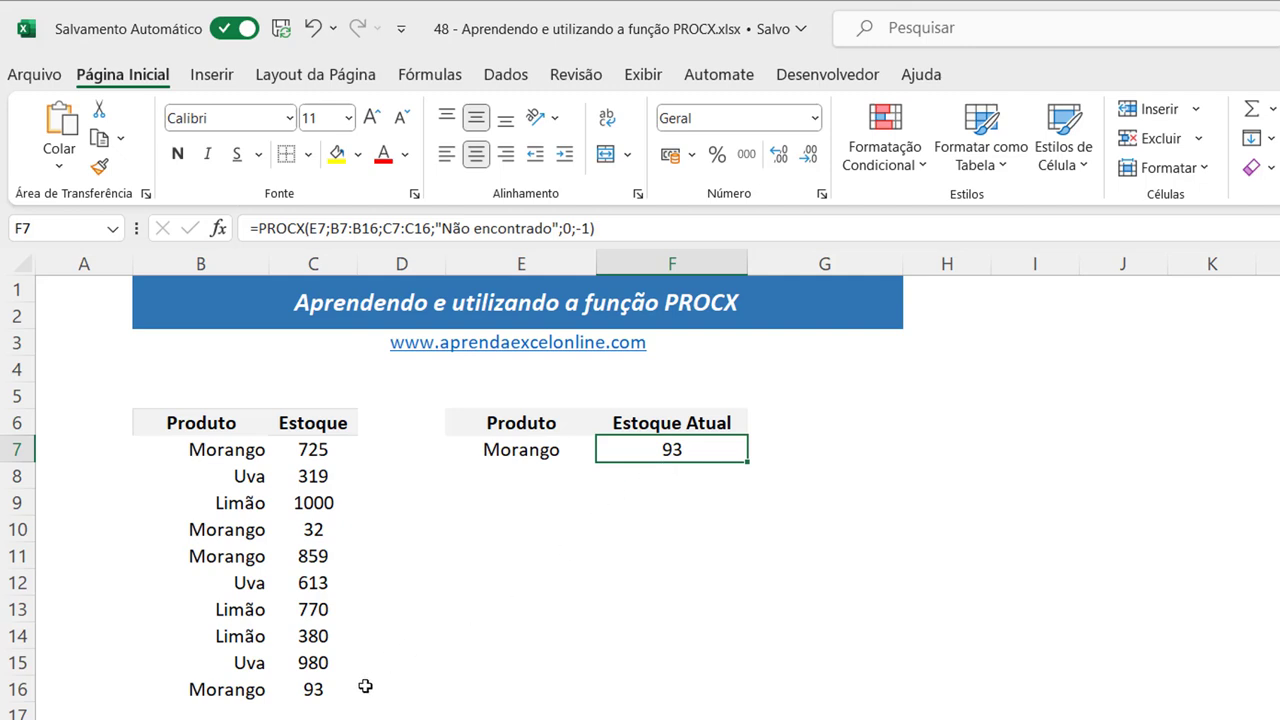
pyautogui.click(314, 690)
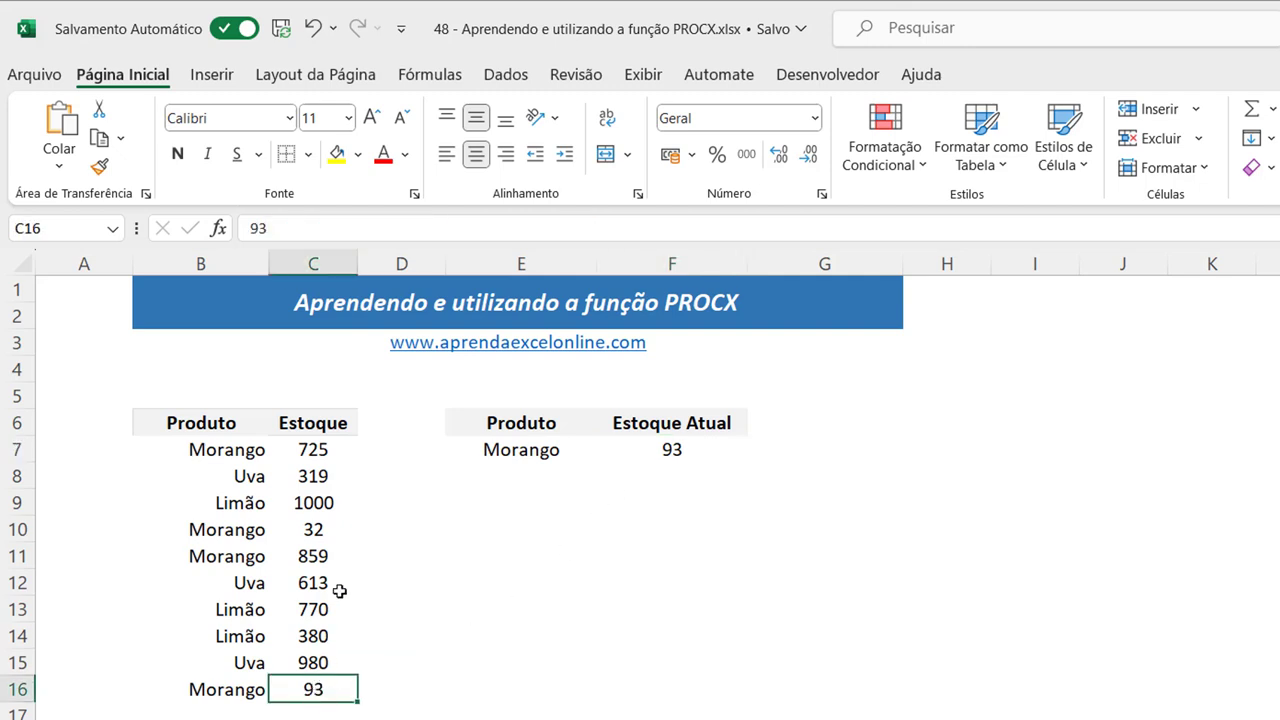
# Change the product in E7 to Uva and check the Estoque Atual result in F7.
pyautogui.click(524, 450)
pyautogui.click(608, 452)
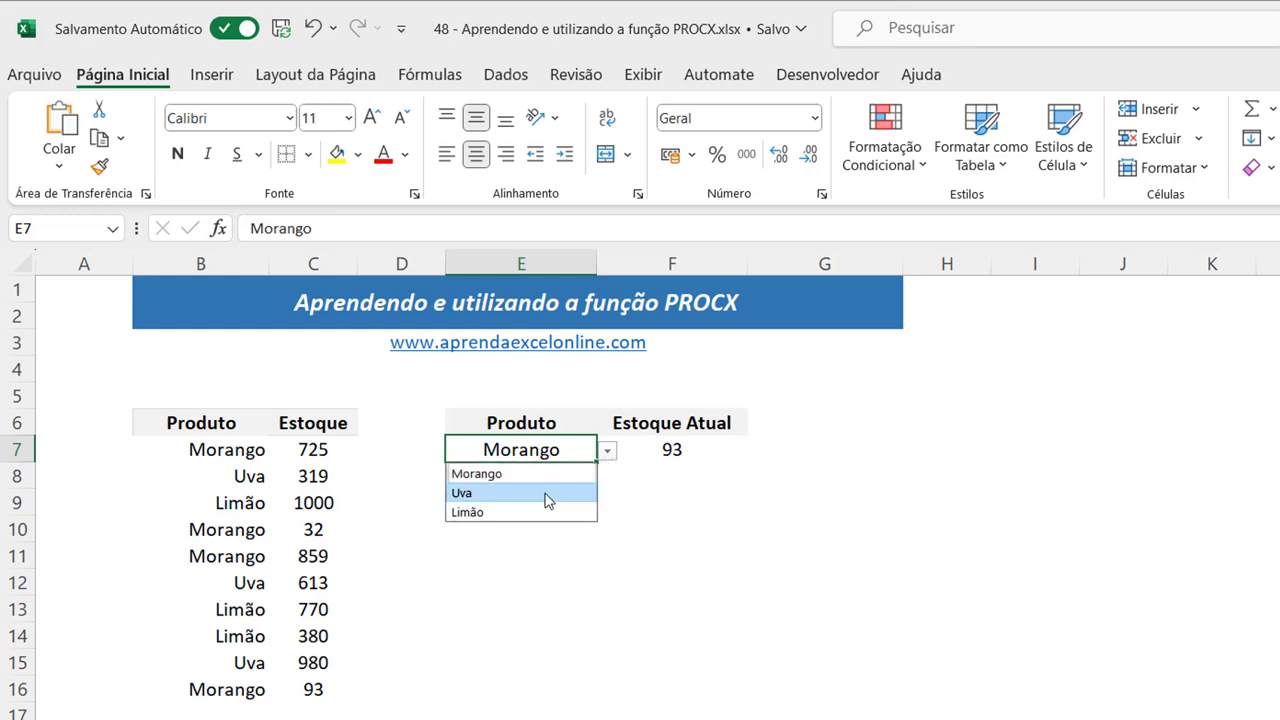
pyautogui.click(546, 495)
pyautogui.click(697, 574)
pyautogui.click(702, 451)
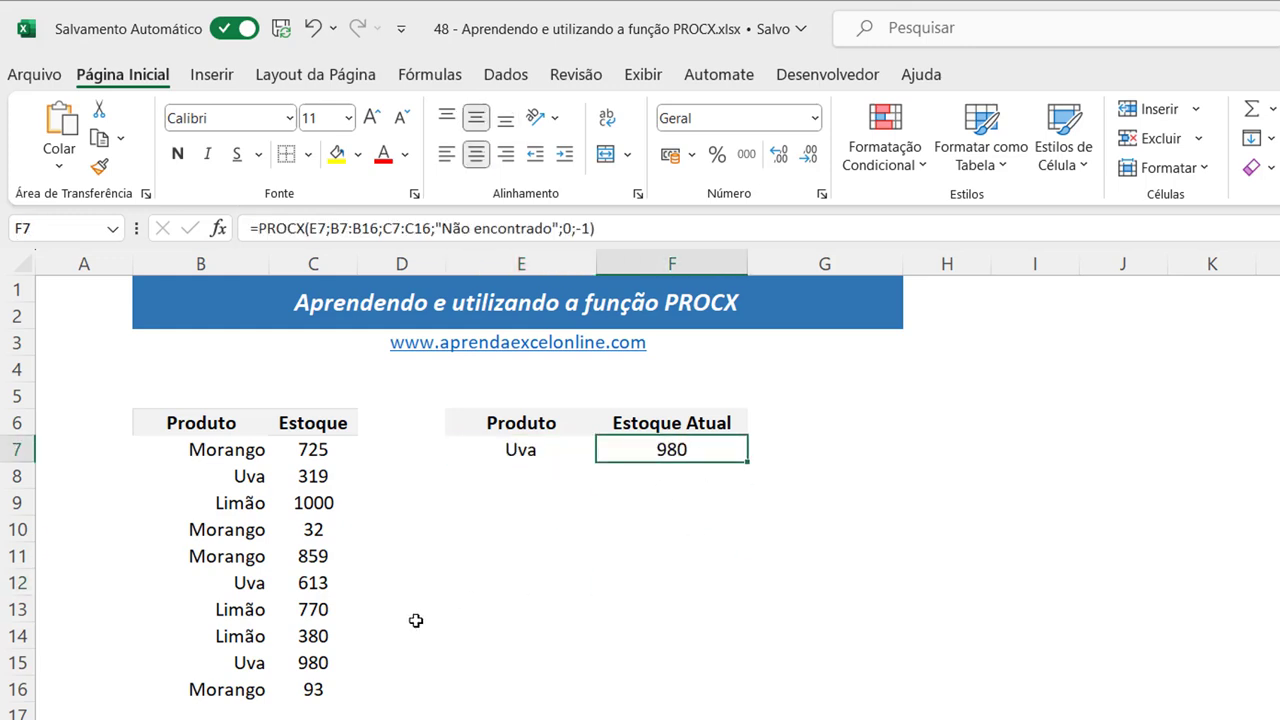
# Compare the first Uva record in B8:C8 with the last one in B15:C15.
pyautogui.moveTo(228, 662); pyautogui.dragTo(315, 663)
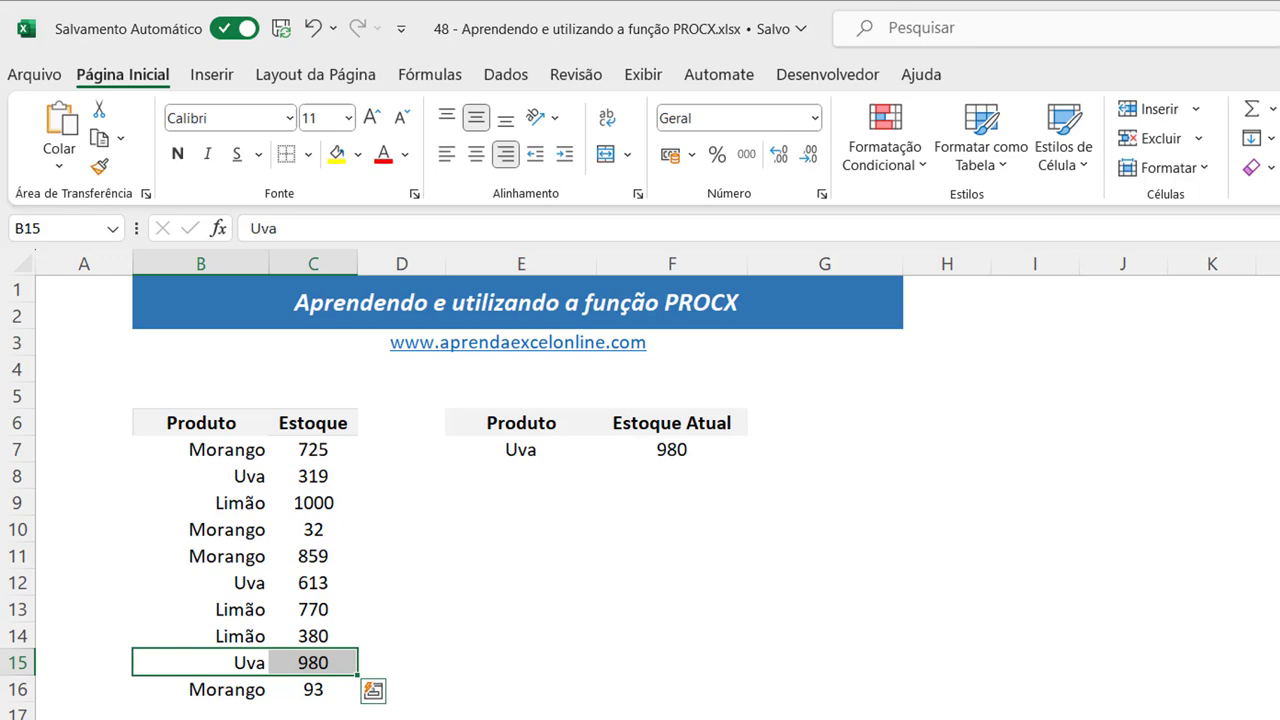
pyautogui.moveTo(241, 478); pyautogui.dragTo(288, 484)
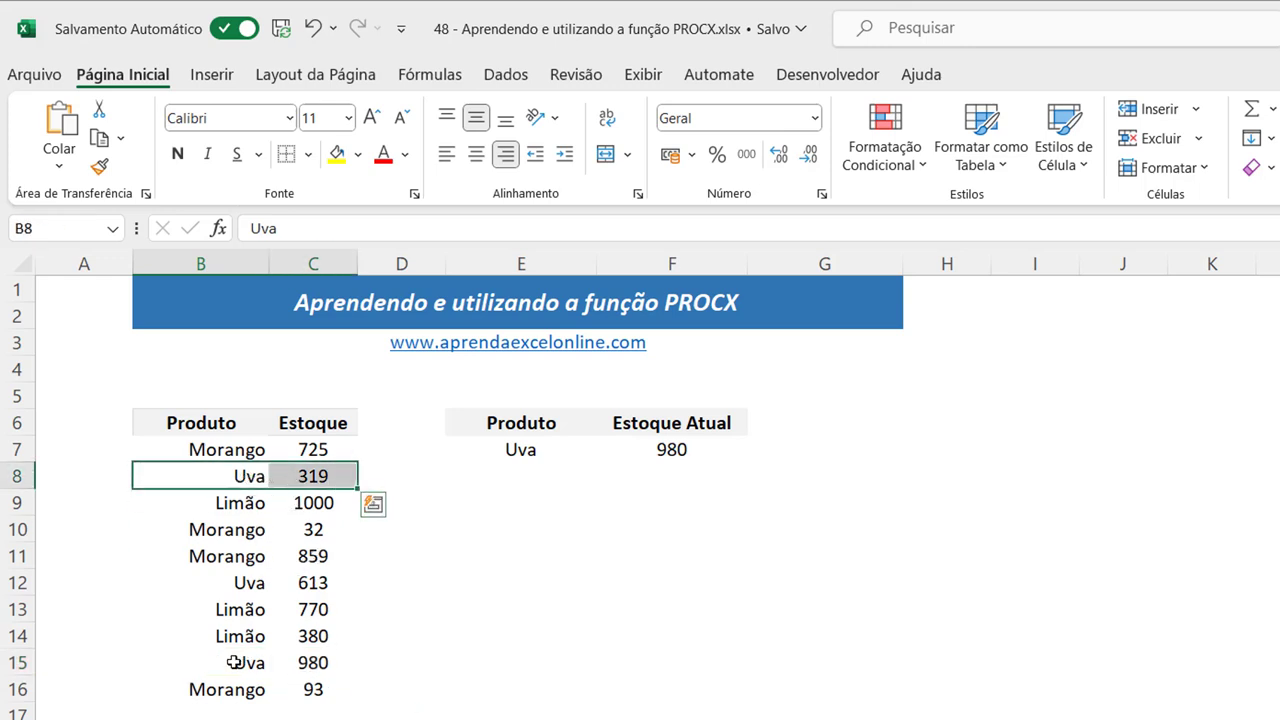
pyautogui.moveTo(243, 662); pyautogui.dragTo(305, 662)
# Change the product in E7 to Limão and check the result against the last Limão record in B14:C14.
pyautogui.click(538, 447)
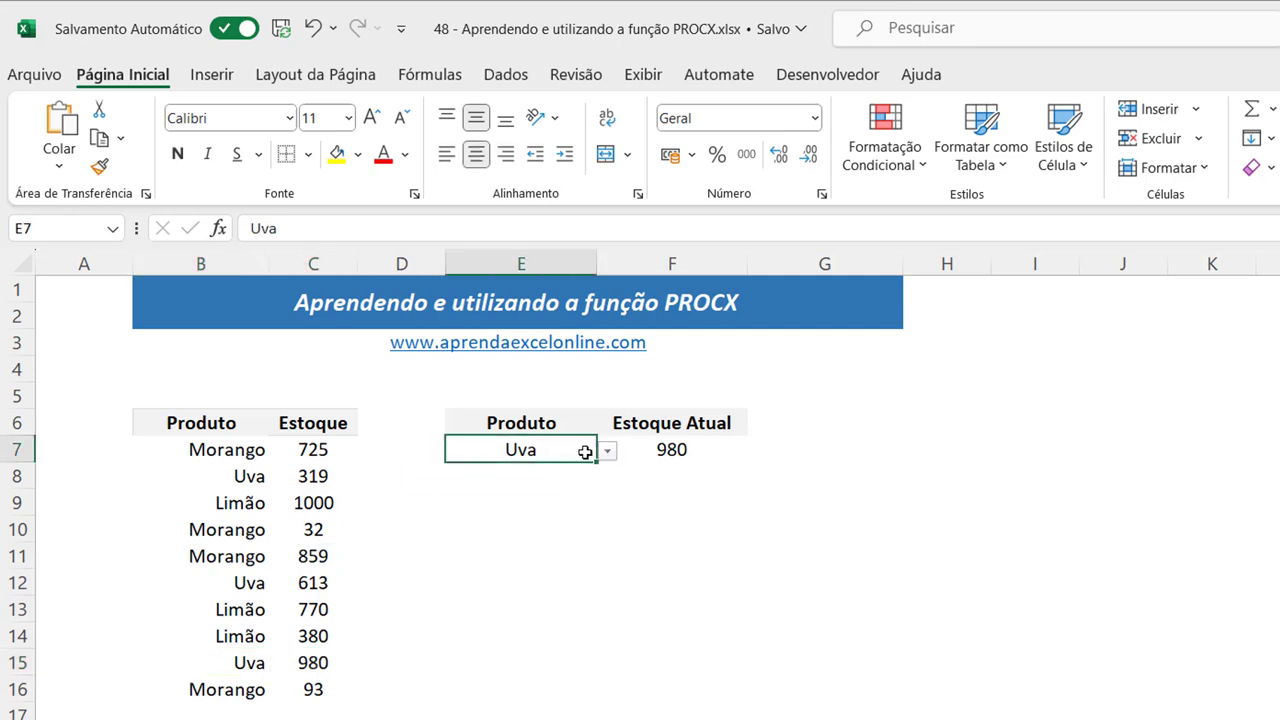
pyautogui.click(607, 451)
pyautogui.click(508, 512)
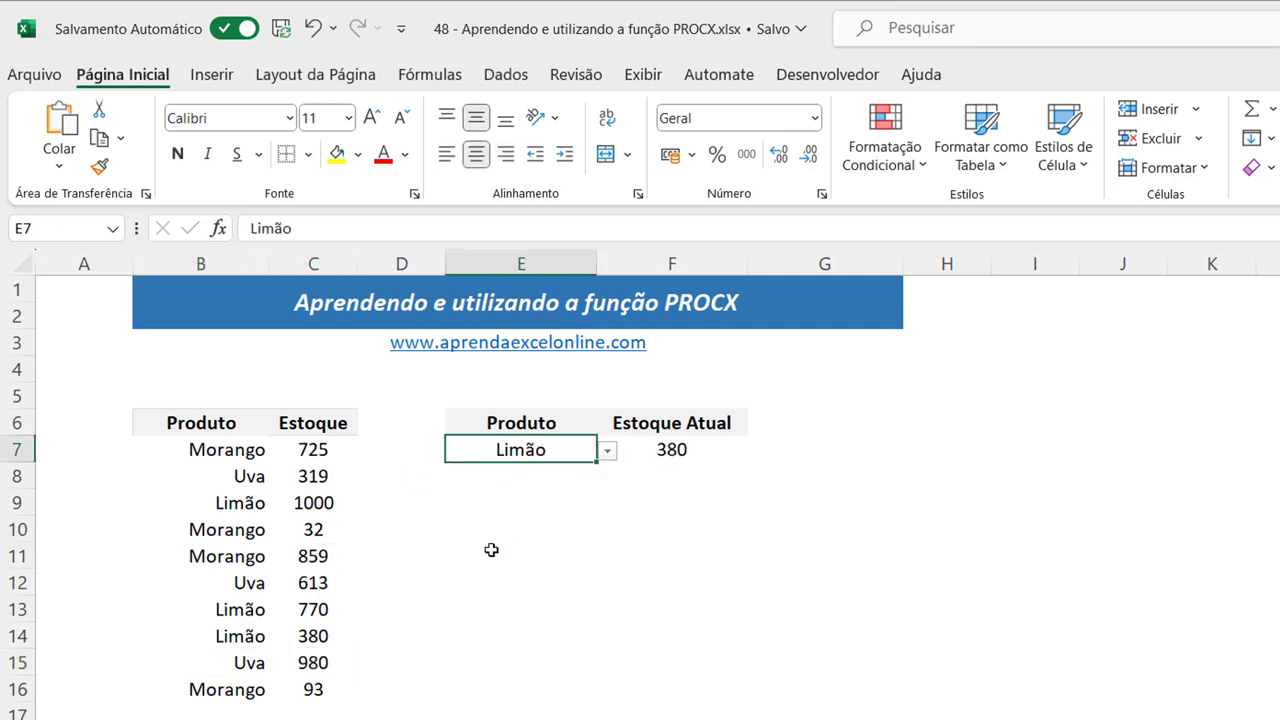
pyautogui.click(490, 552)
pyautogui.moveTo(224, 636); pyautogui.dragTo(325, 626)
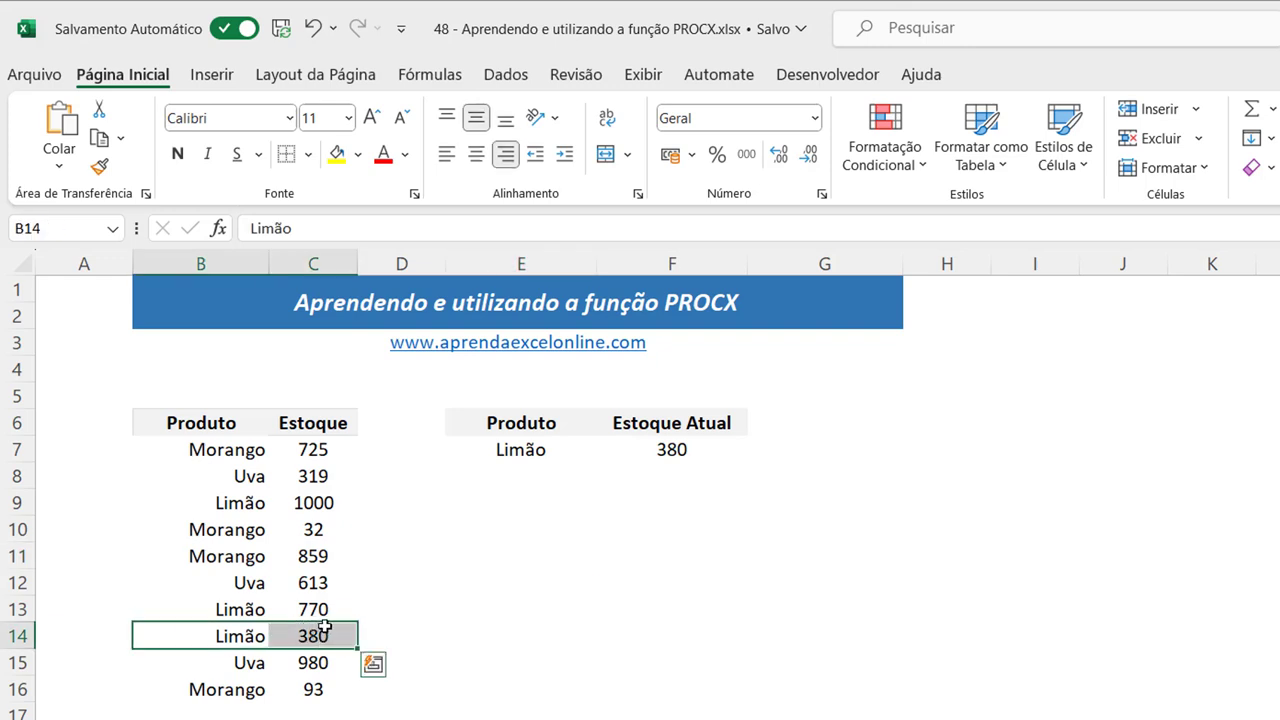